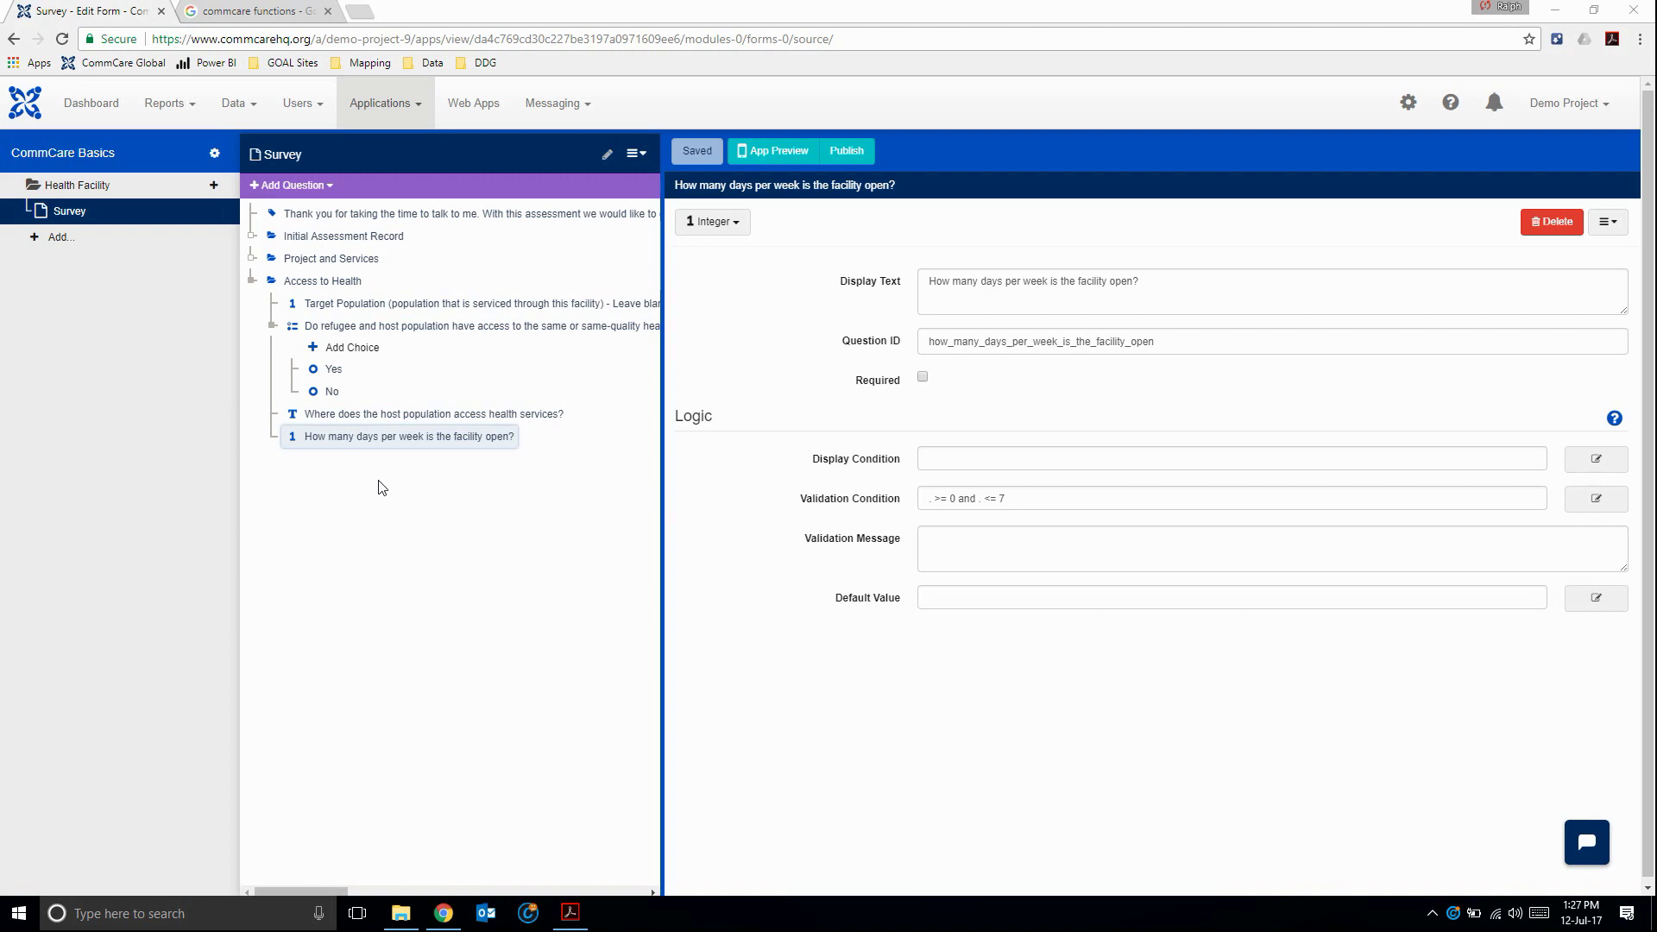
# - Open the CommCare Functions help page from the search results and review its introduction, Direct Values and Formatting/Conversion Functions lists
pyautogui.click(257, 12)
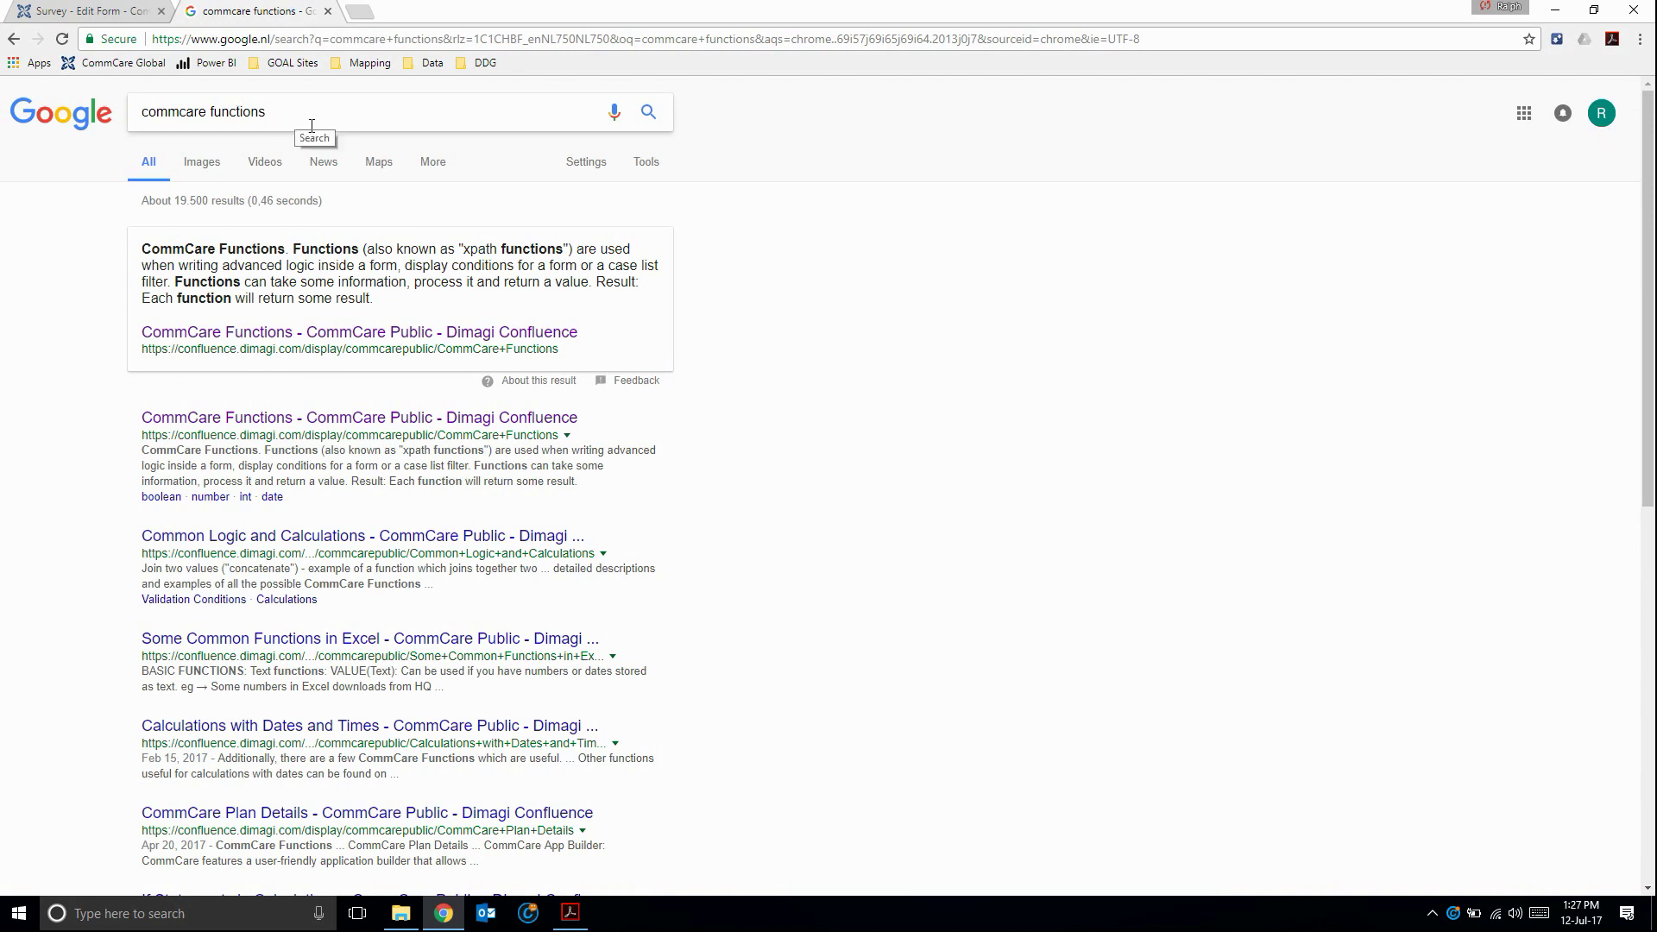
pyautogui.click(276, 426)
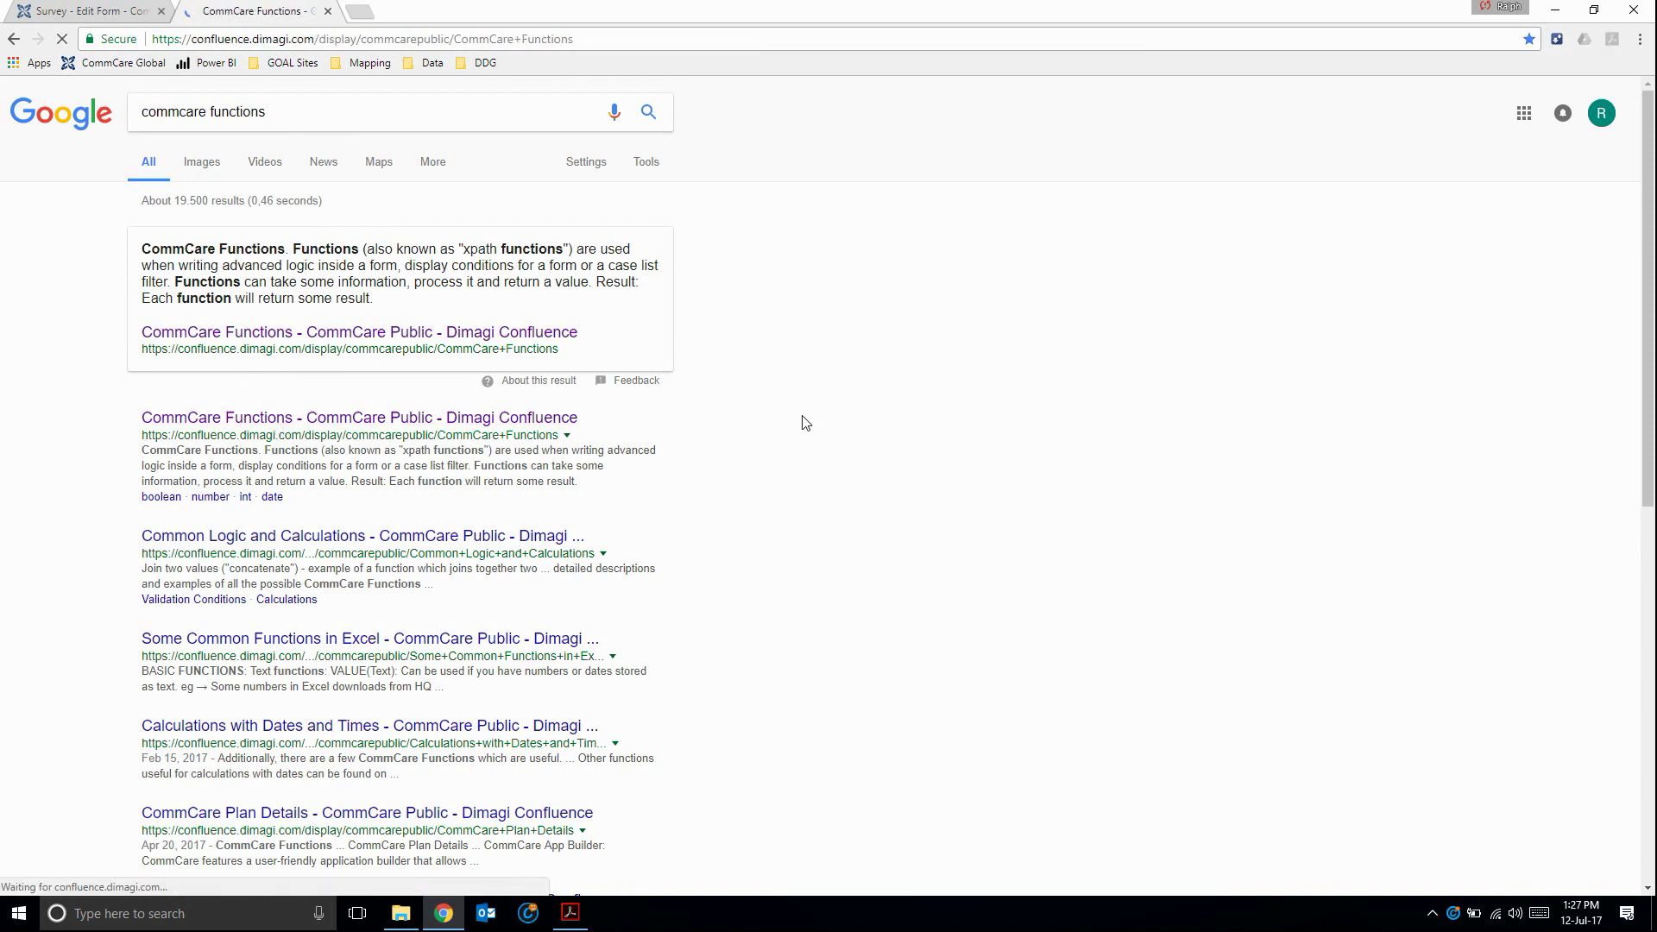
pyautogui.scroll(-2, 815, 573)
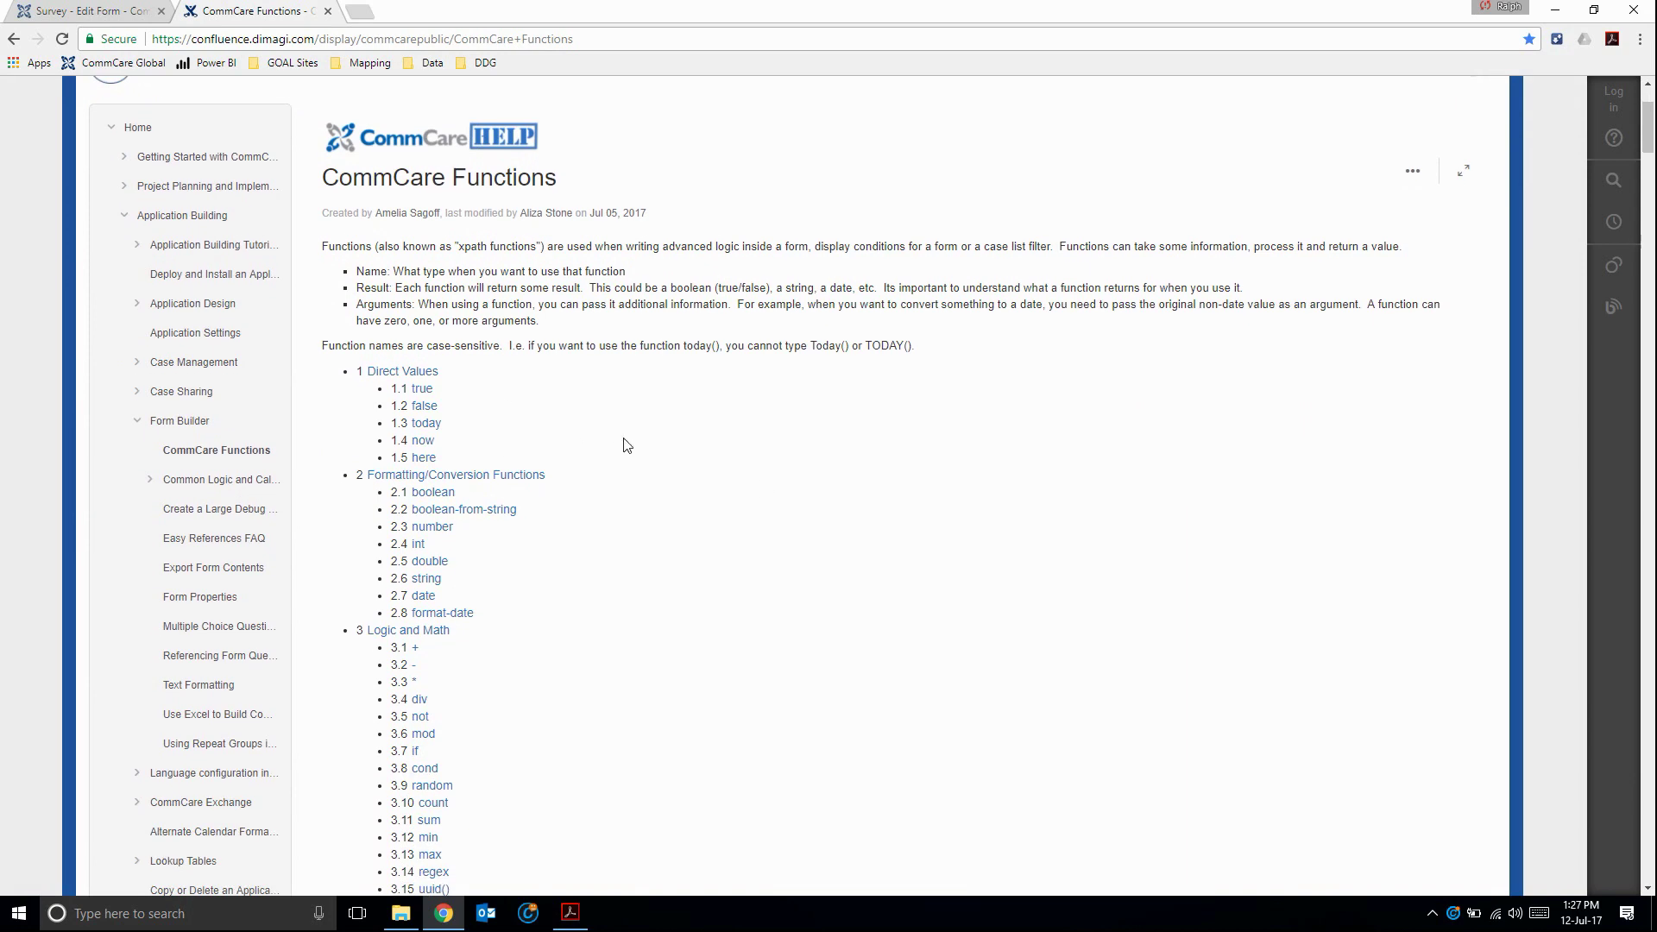
pyautogui.scroll(-1, 640, 493)
pyautogui.scroll(-2, 640, 493)
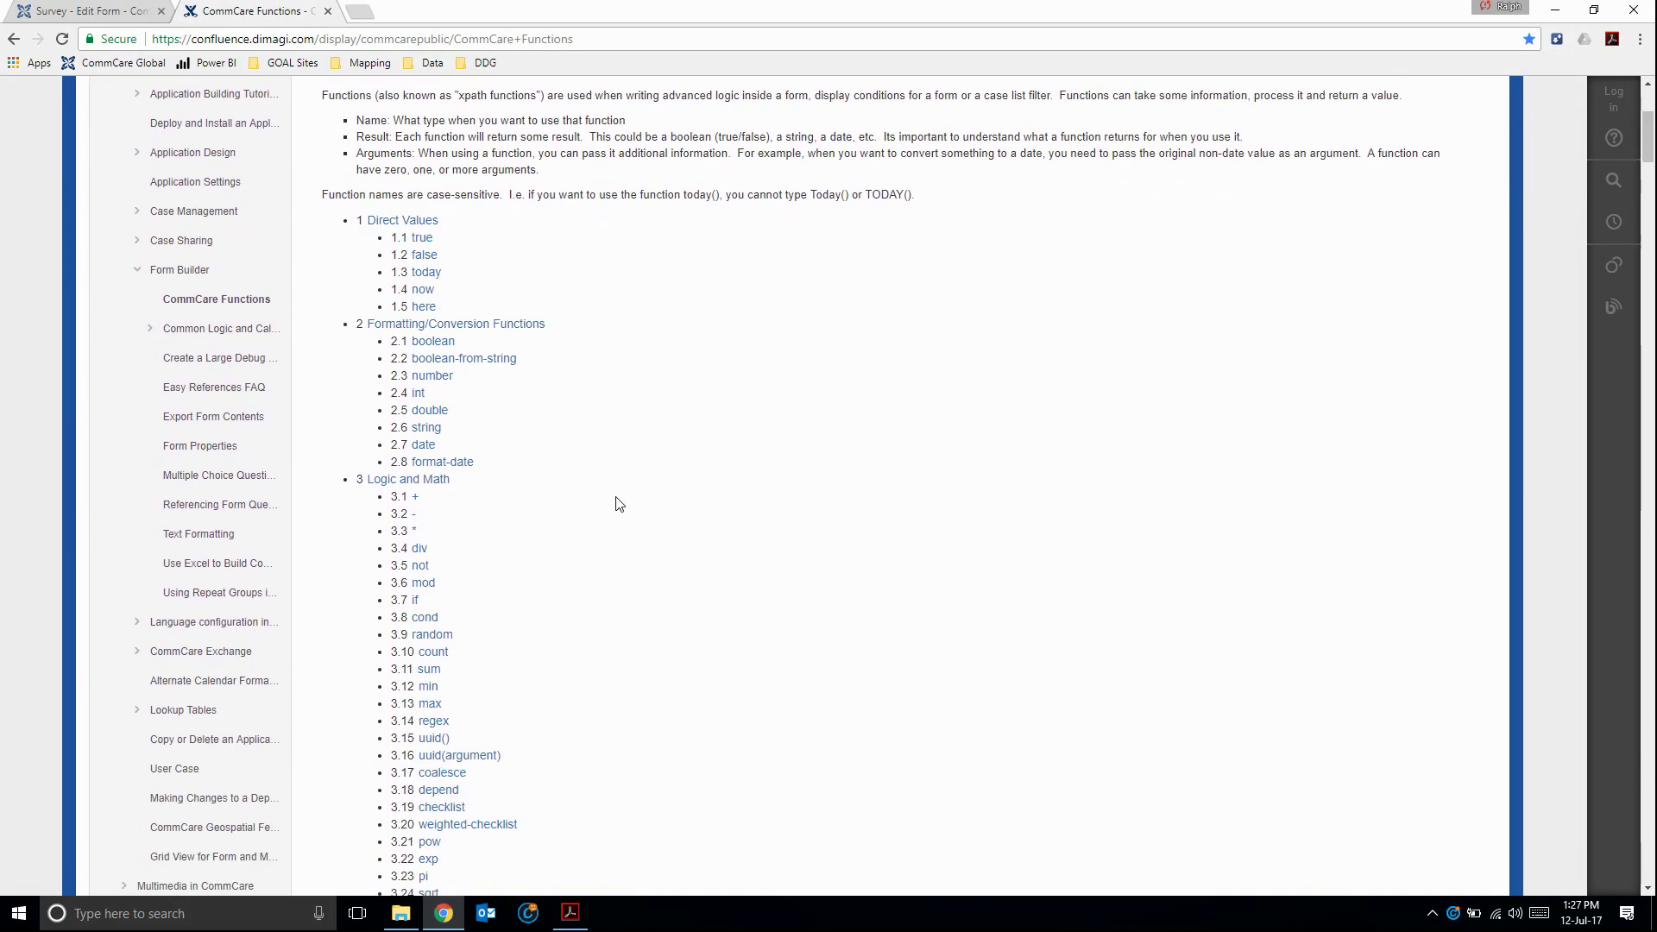
pyautogui.scroll(-1, 620, 504)
pyautogui.scroll(2, 620, 504)
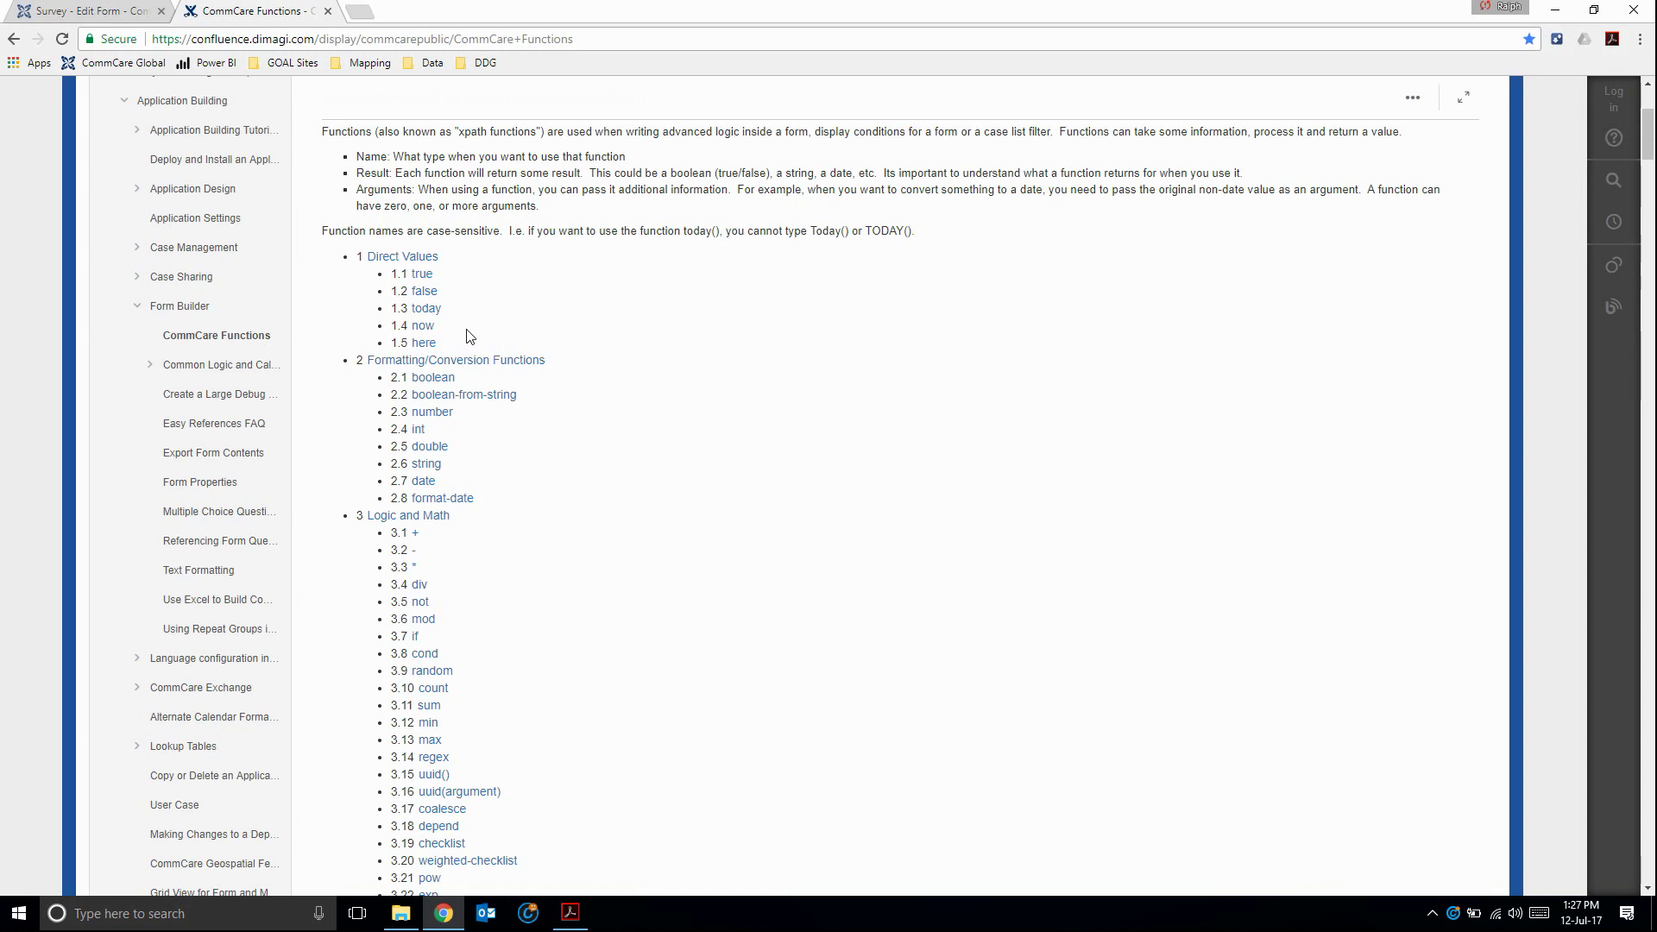
pyautogui.scroll(-1, 629, 383)
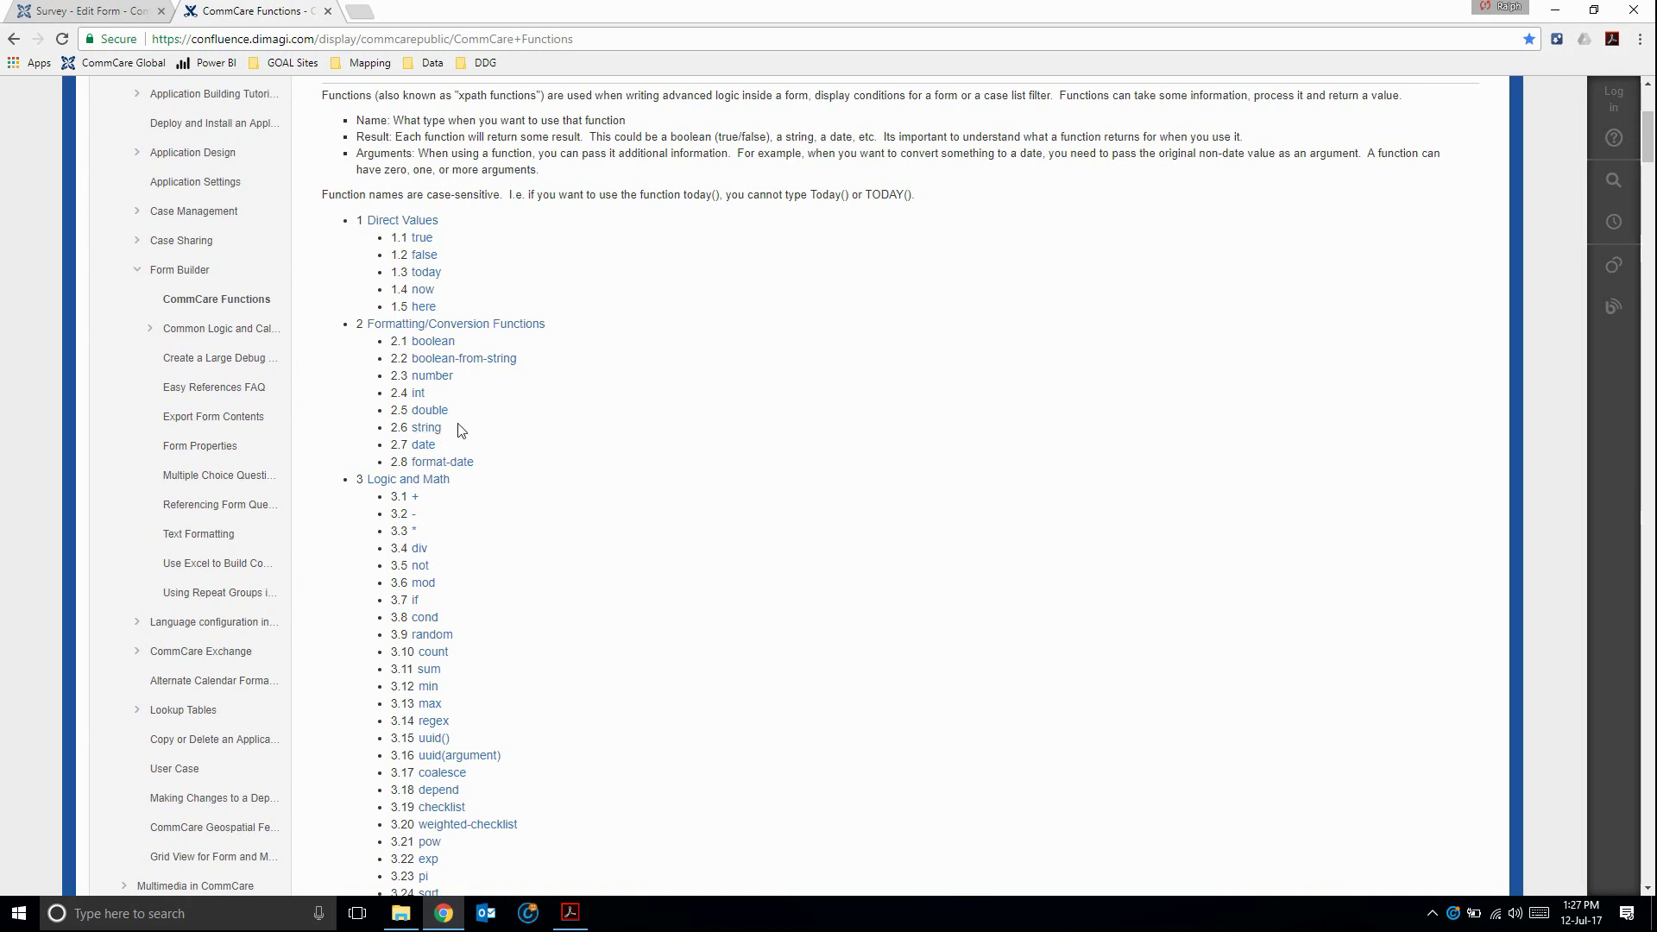
# - Look through the Logic and Math, String Functions and Multi-Select Helper Functions lists on the help page
pyautogui.scroll(-4, 628, 463)
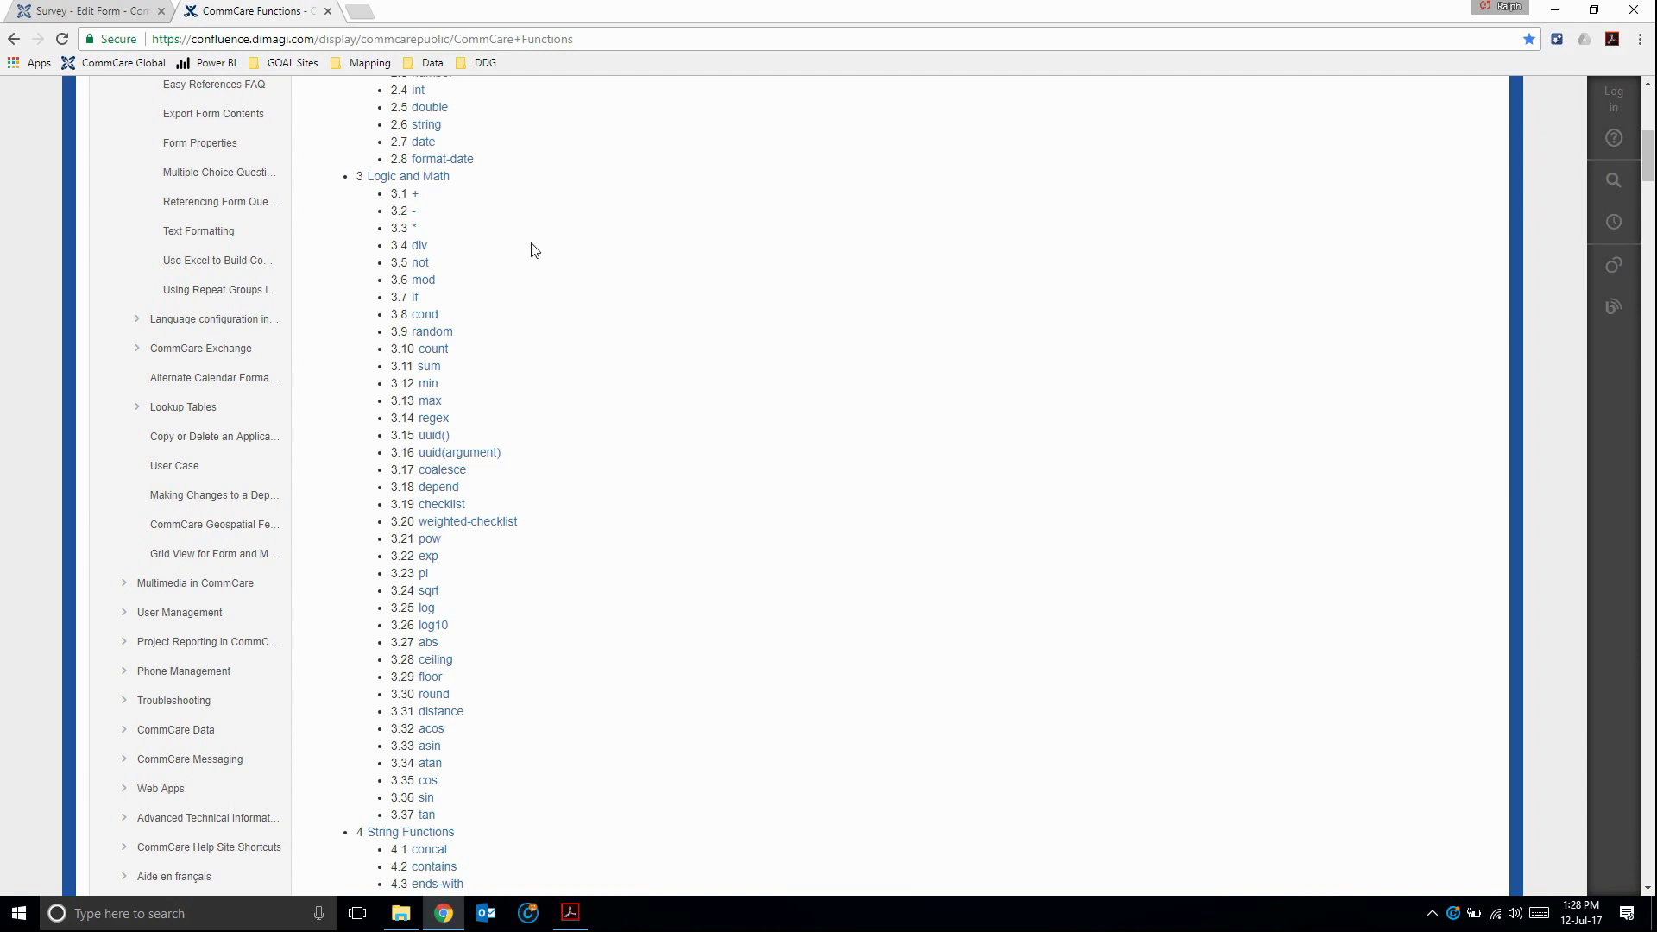
pyautogui.scroll(-2, 798, 429)
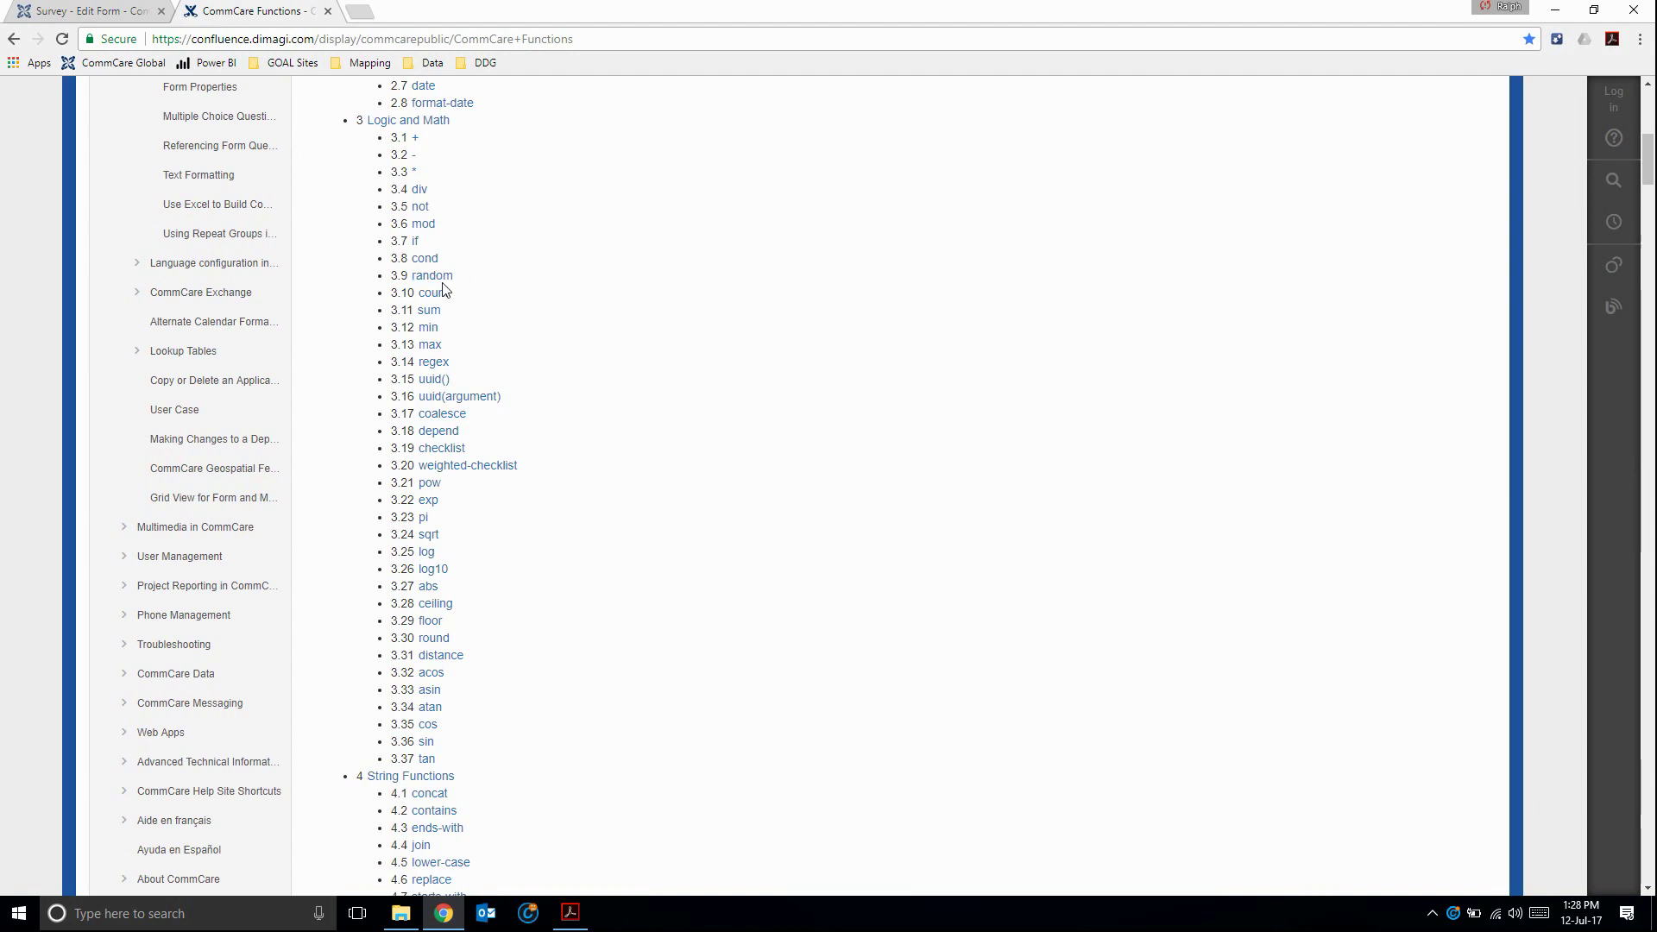
pyautogui.scroll(-1, 690, 459)
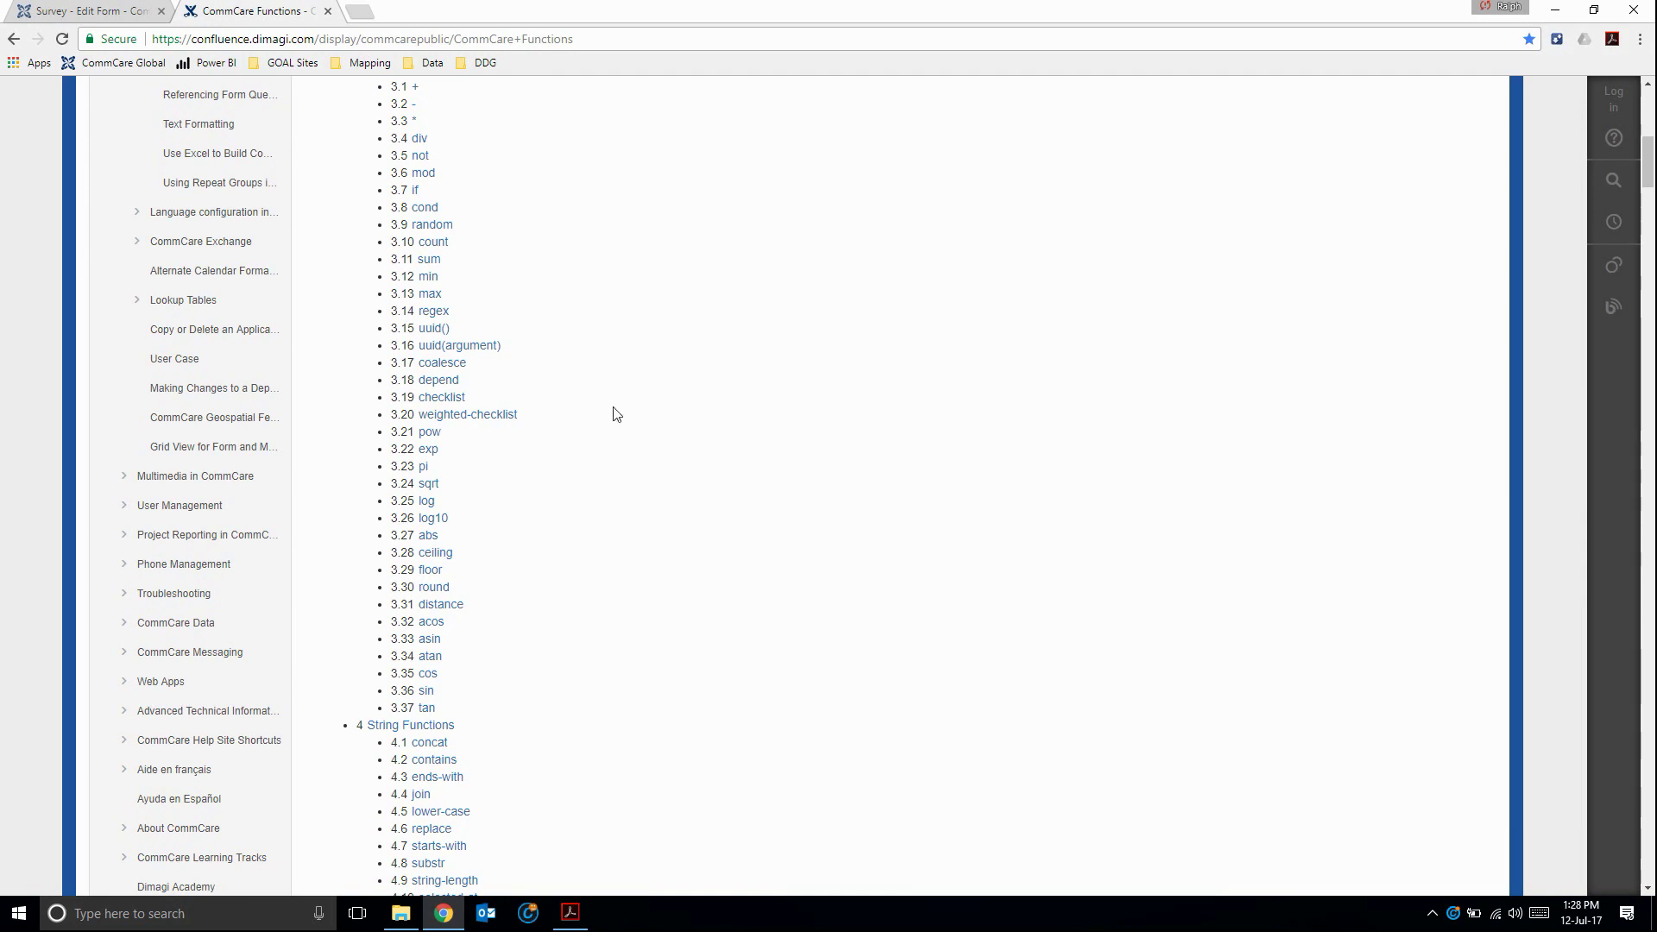
pyautogui.scroll(-2, 613, 411)
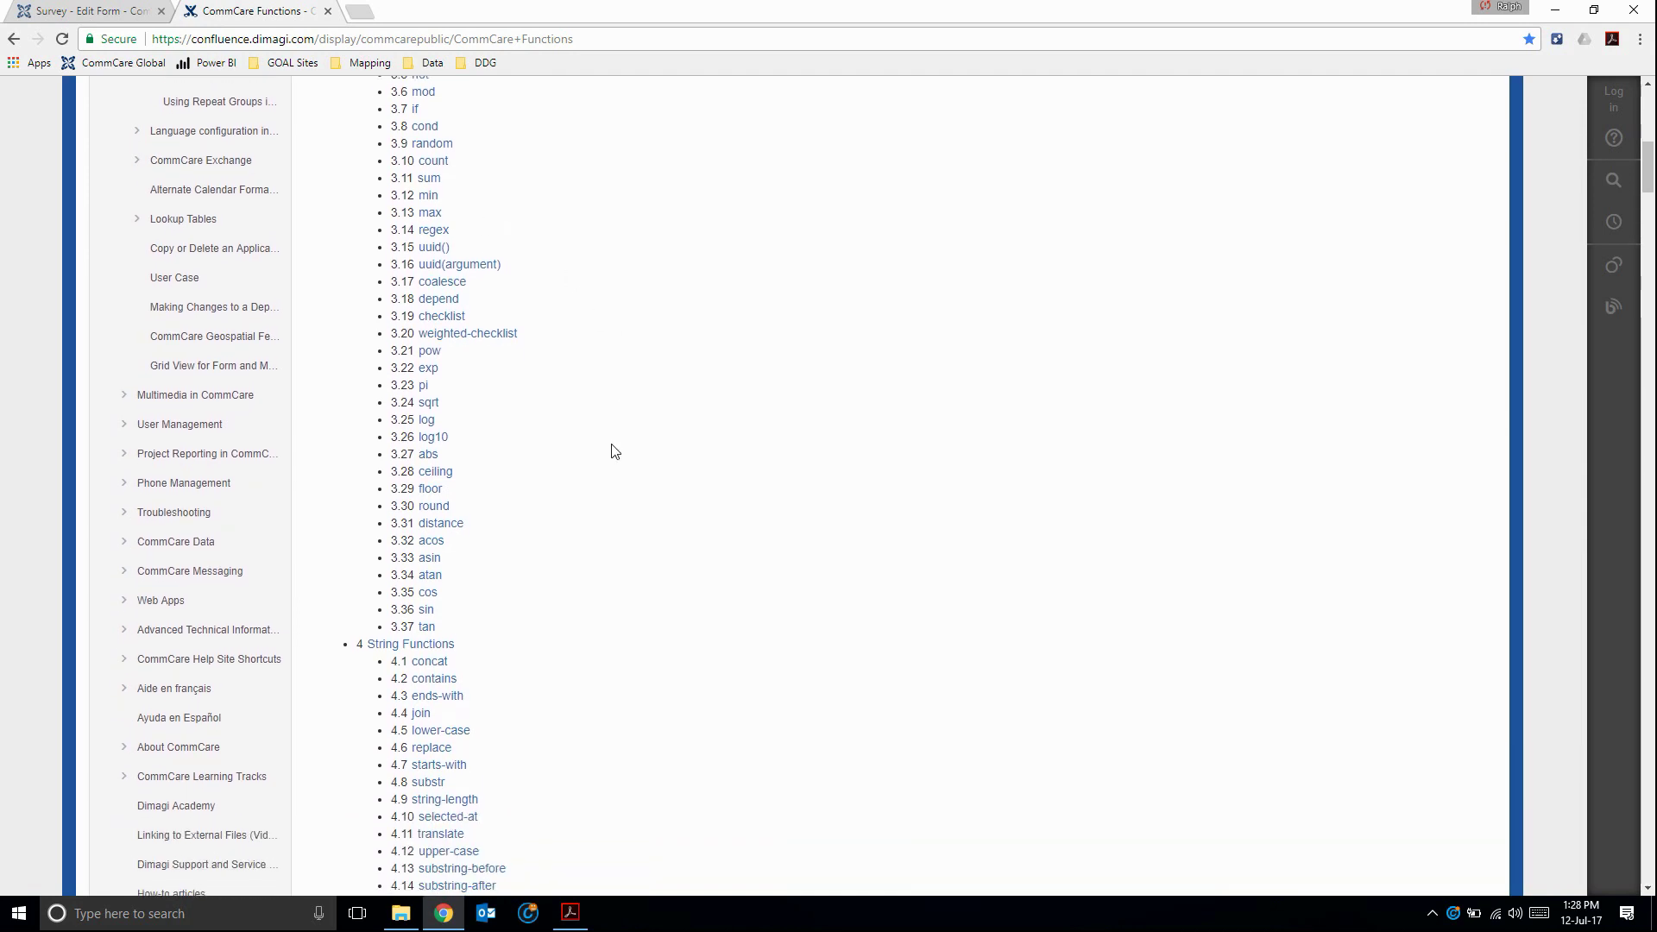
pyautogui.scroll(-3, 610, 461)
pyautogui.scroll(-3, 611, 461)
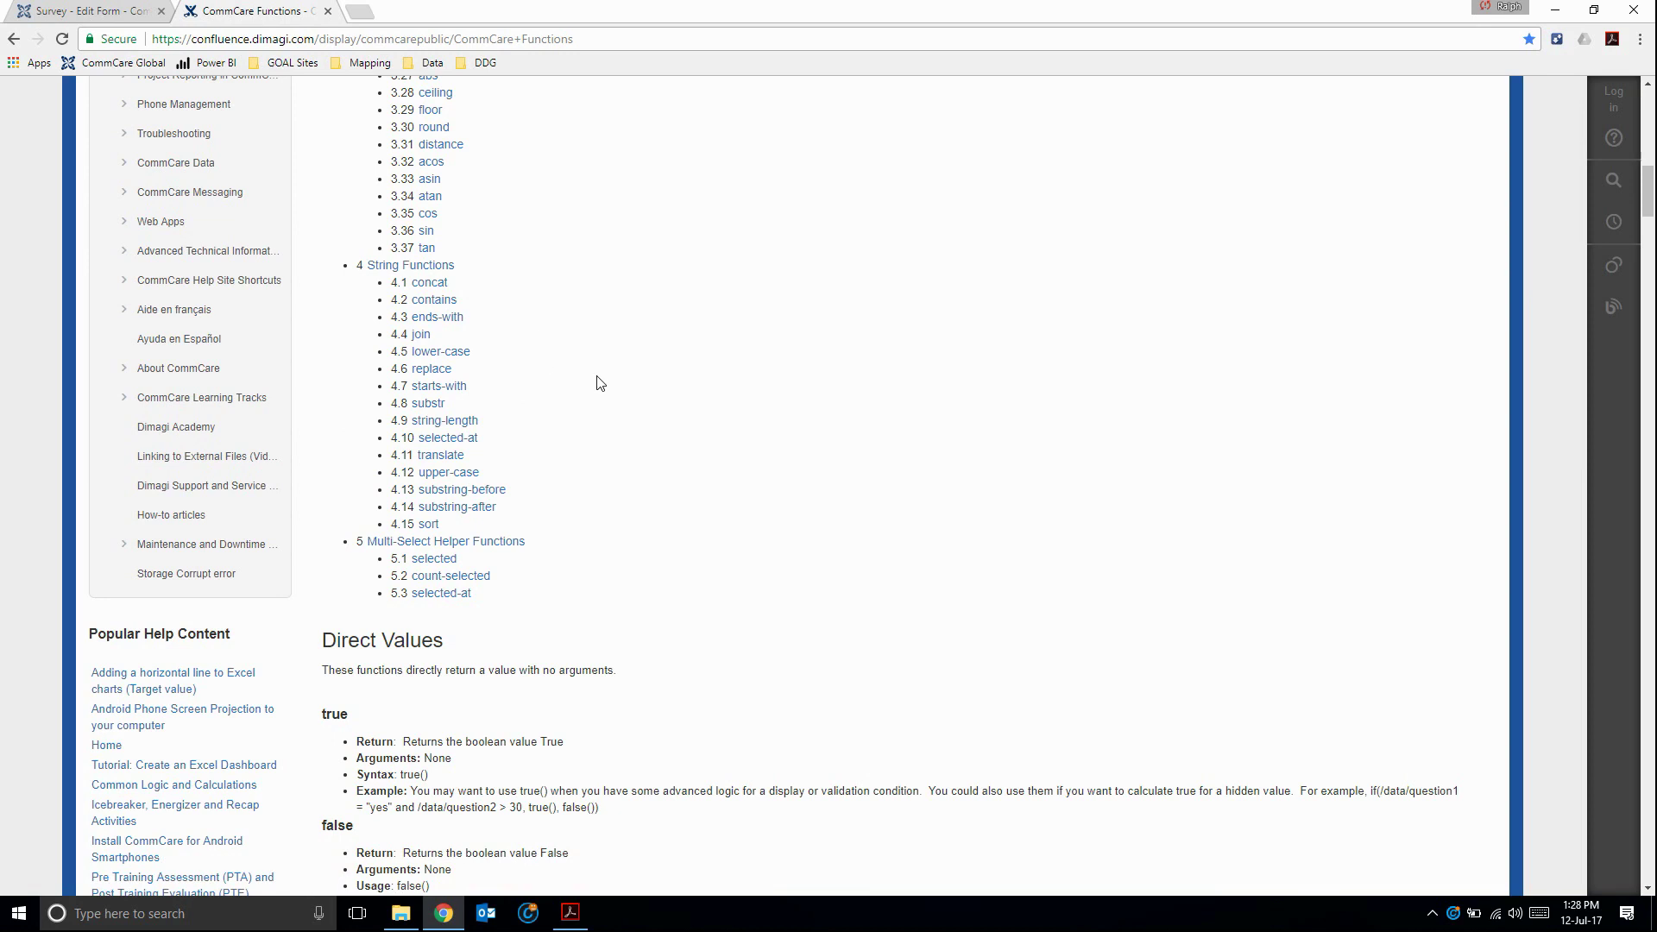
pyautogui.scroll(-1, 649, 478)
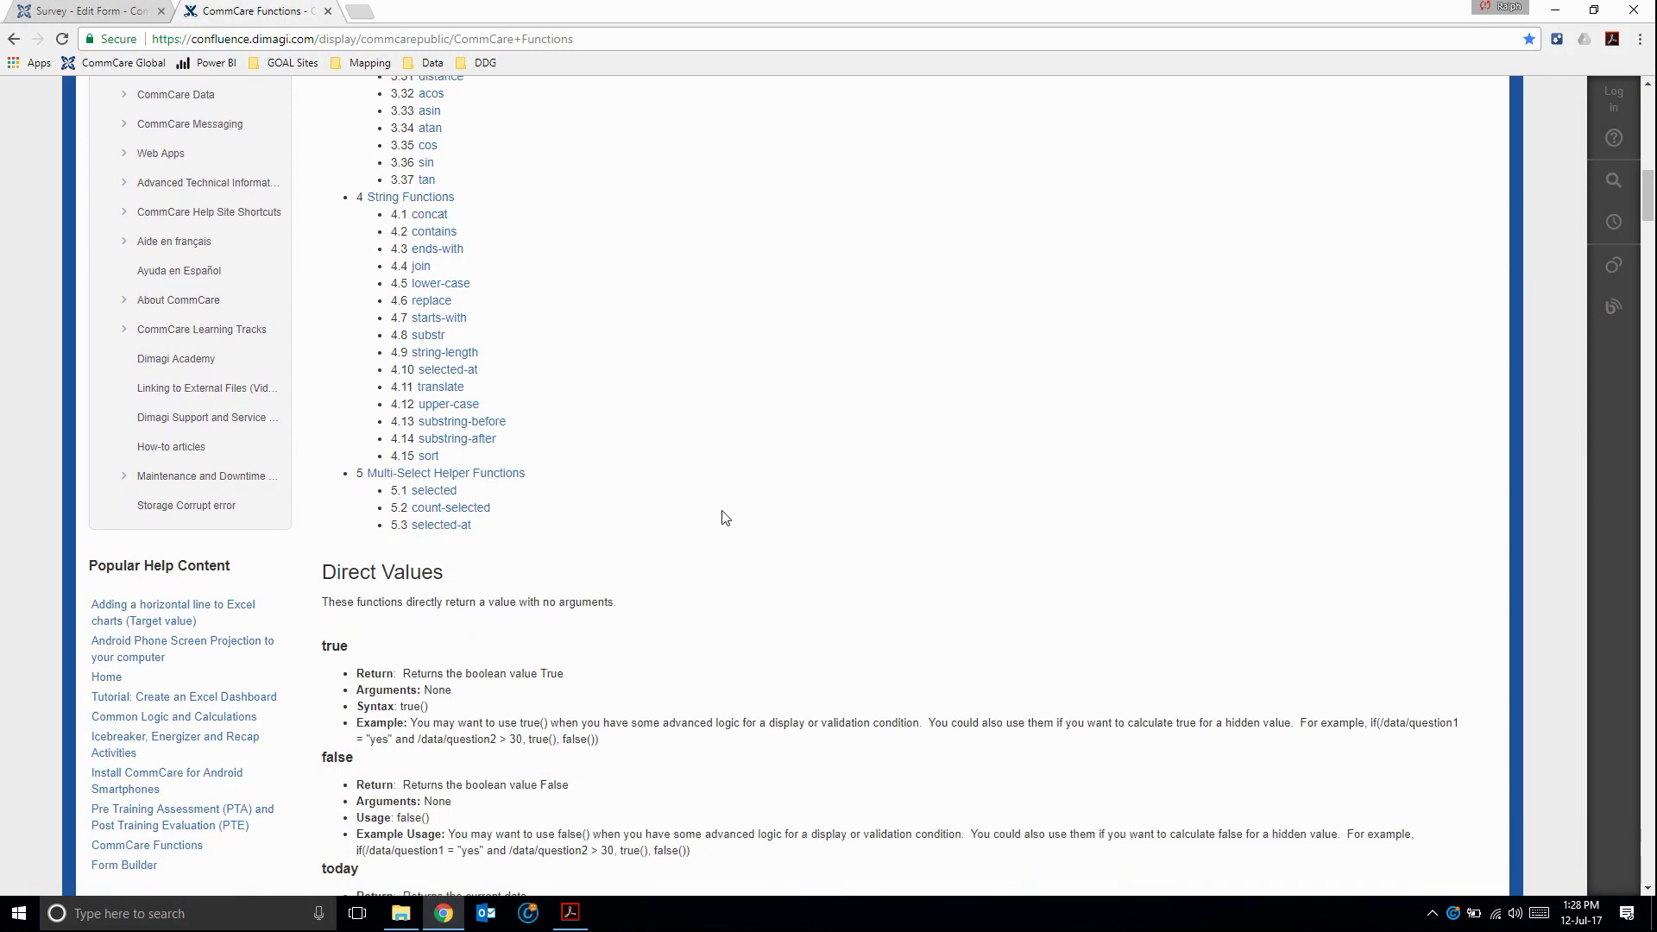
pyautogui.scroll(-1, 721, 518)
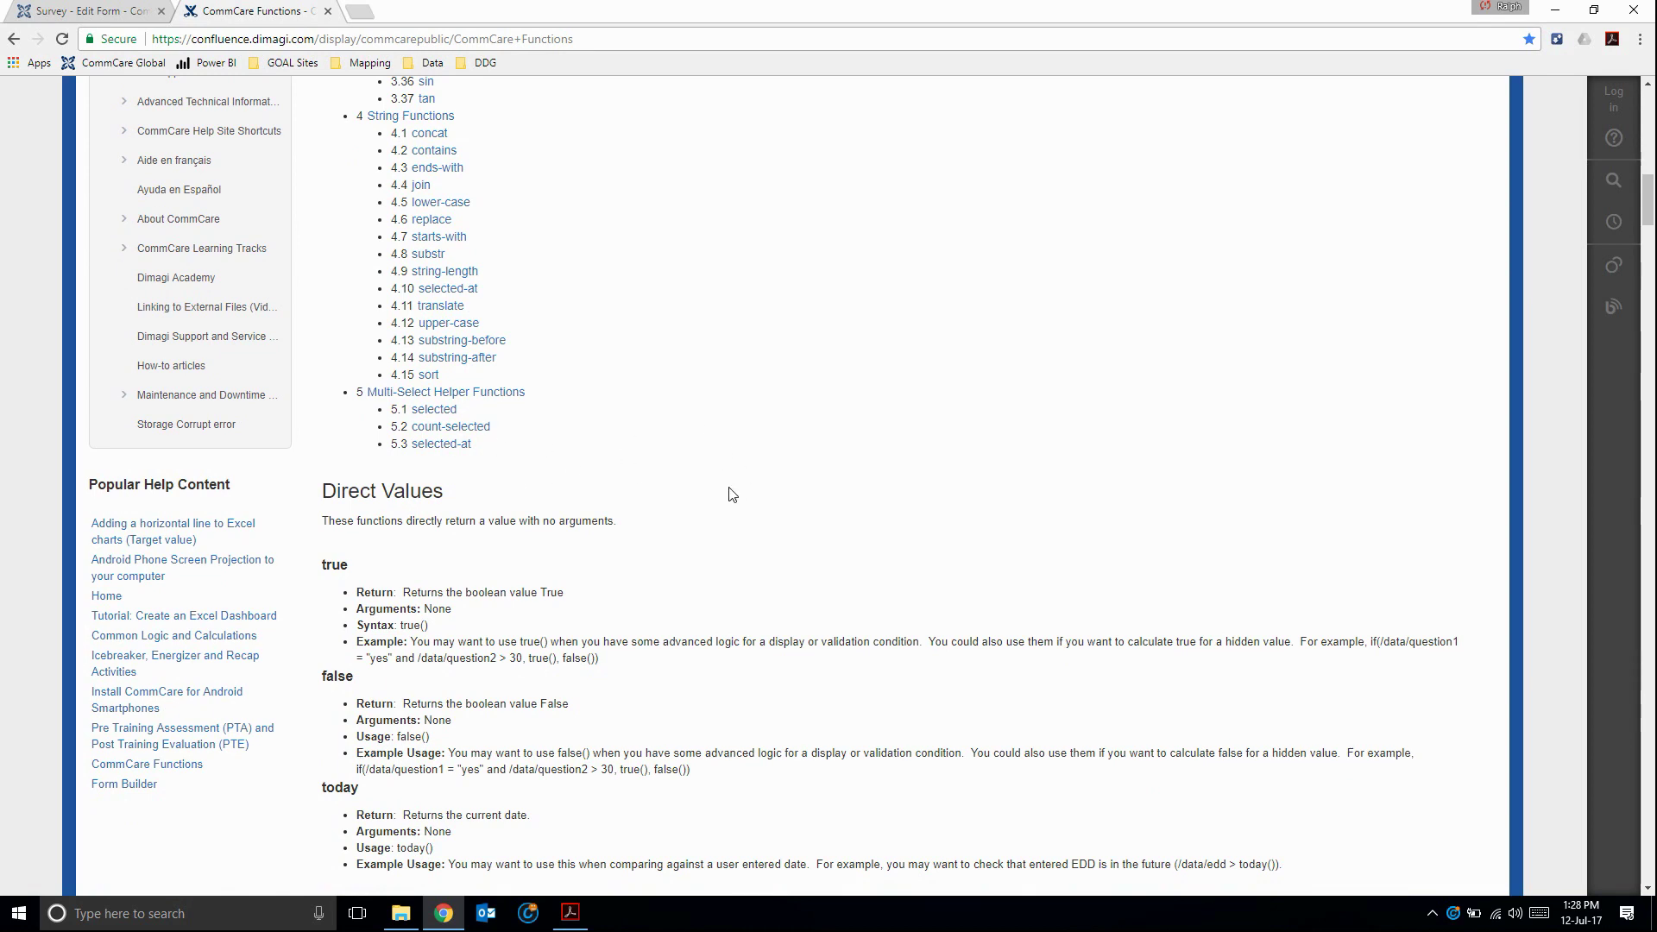
pyautogui.scroll(12, 732, 493)
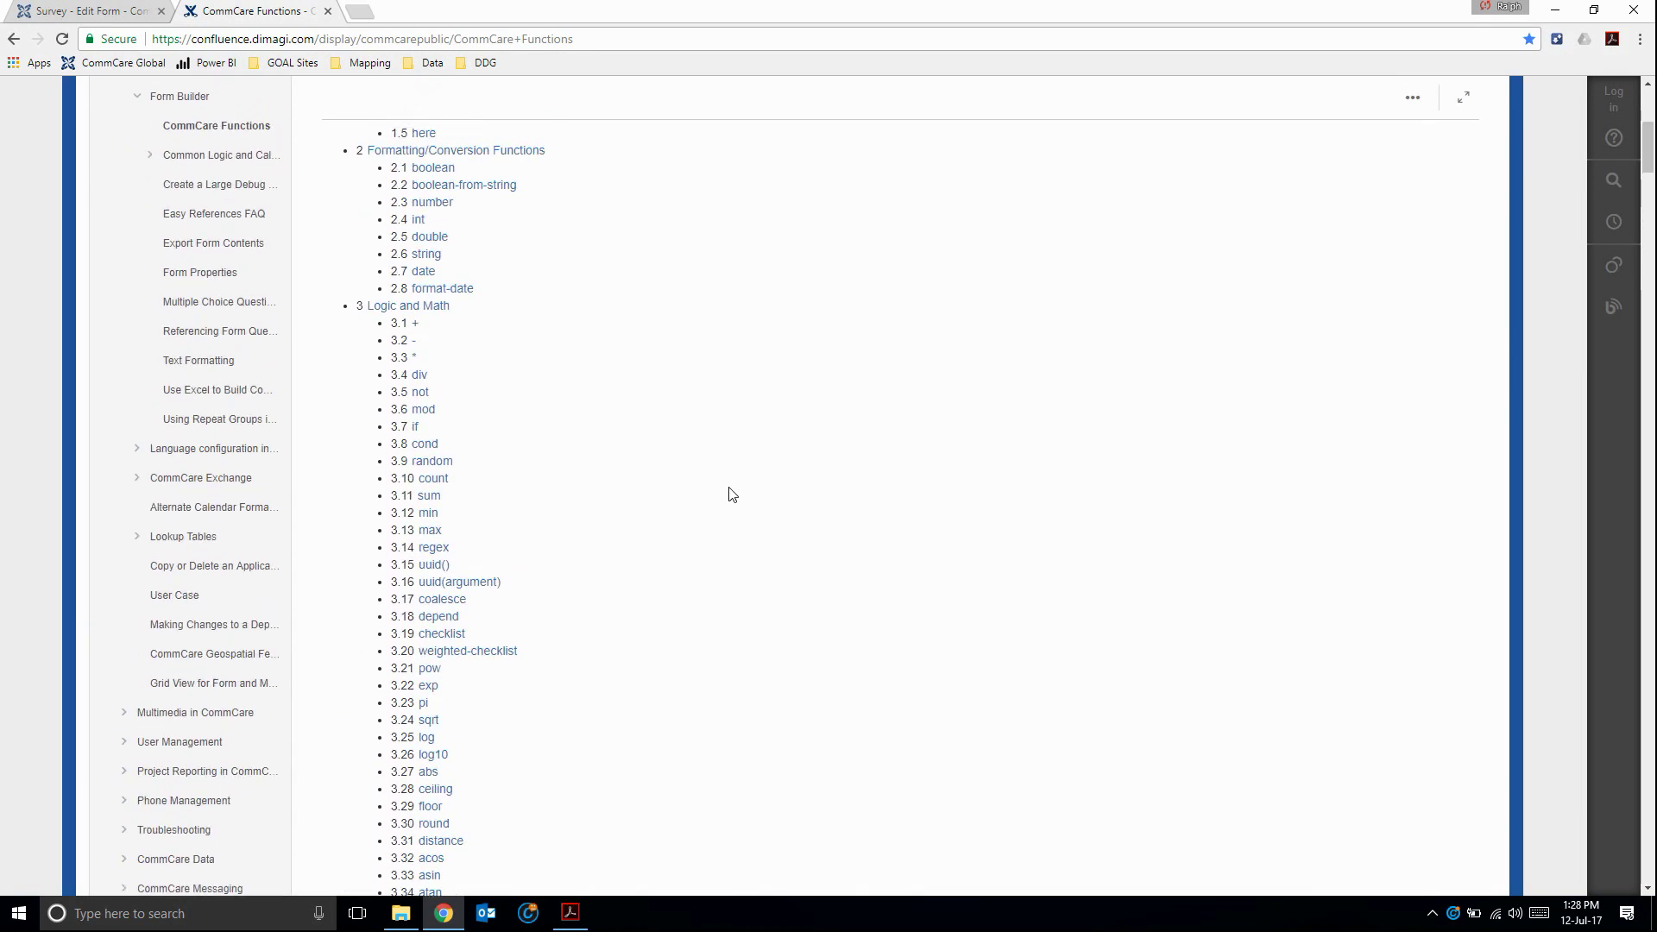
# - Return to the Survey form editor and add a Hidden Value question after the facility opening days question
pyautogui.click(87, 11)
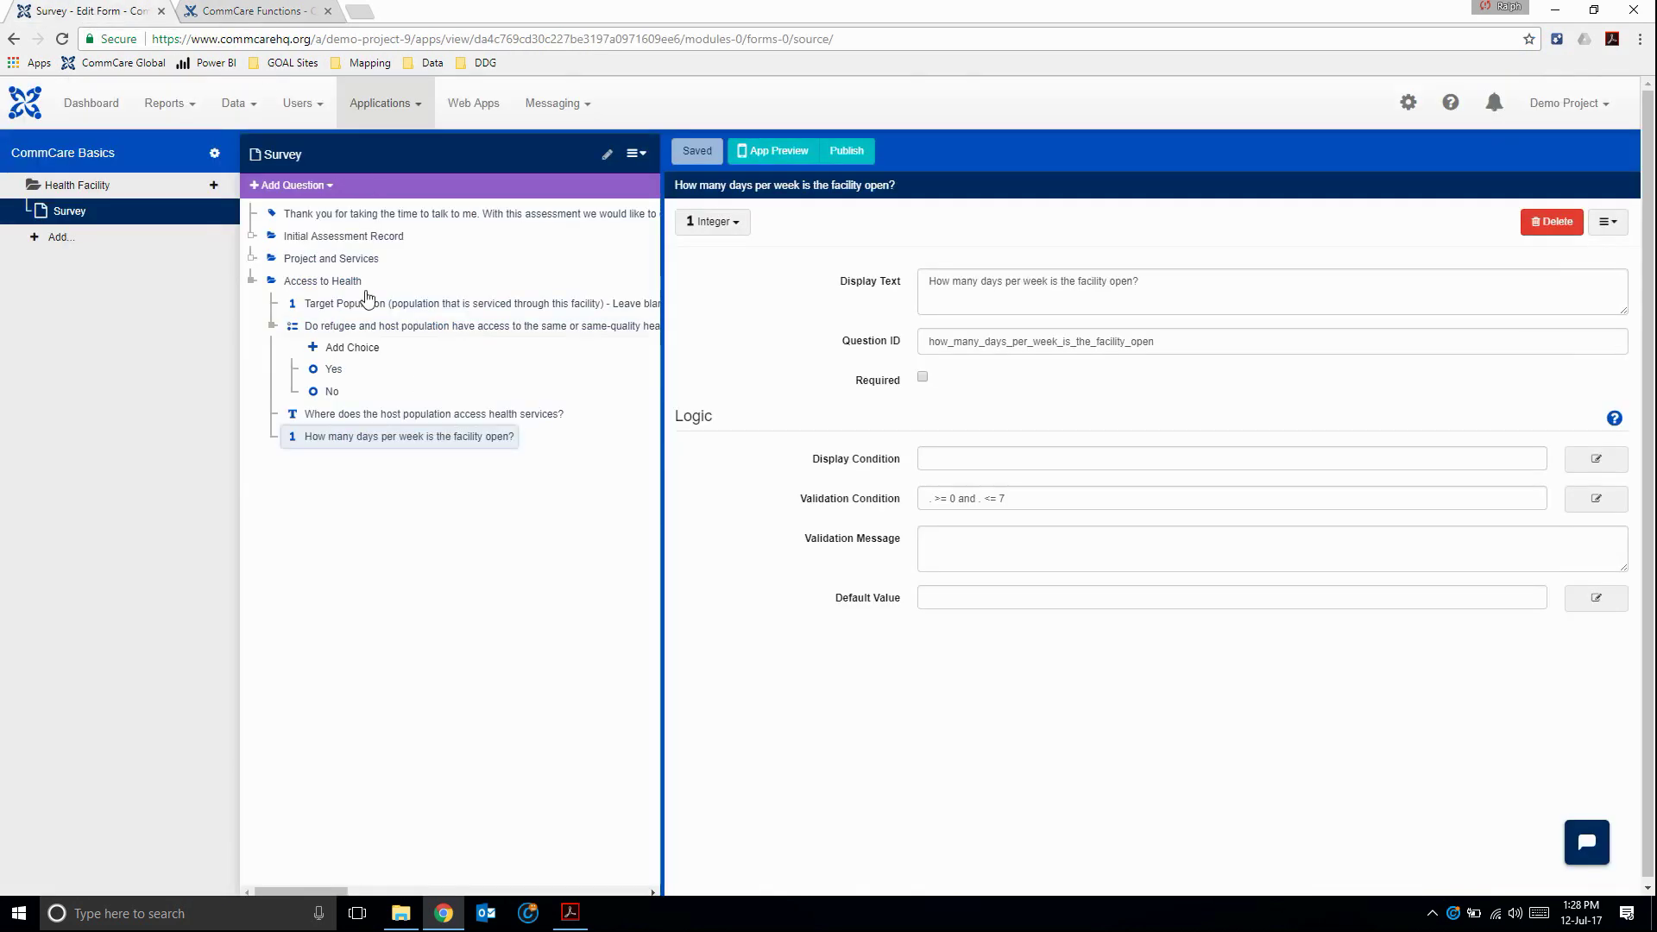
pyautogui.click(326, 191)
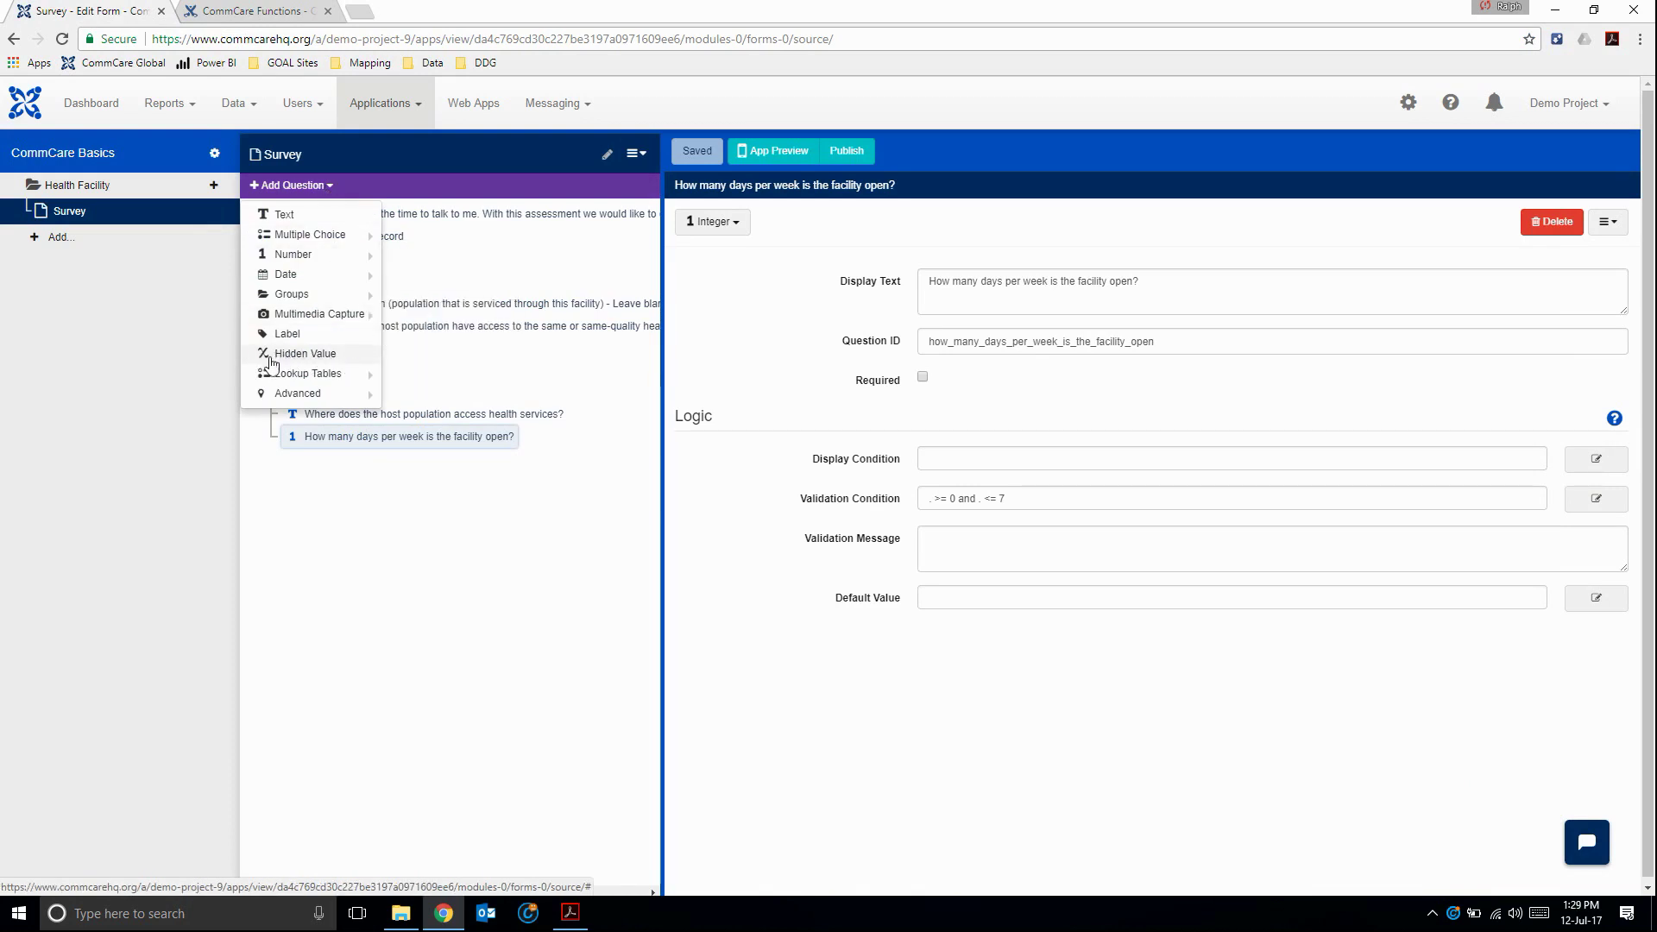
pyautogui.click(343, 357)
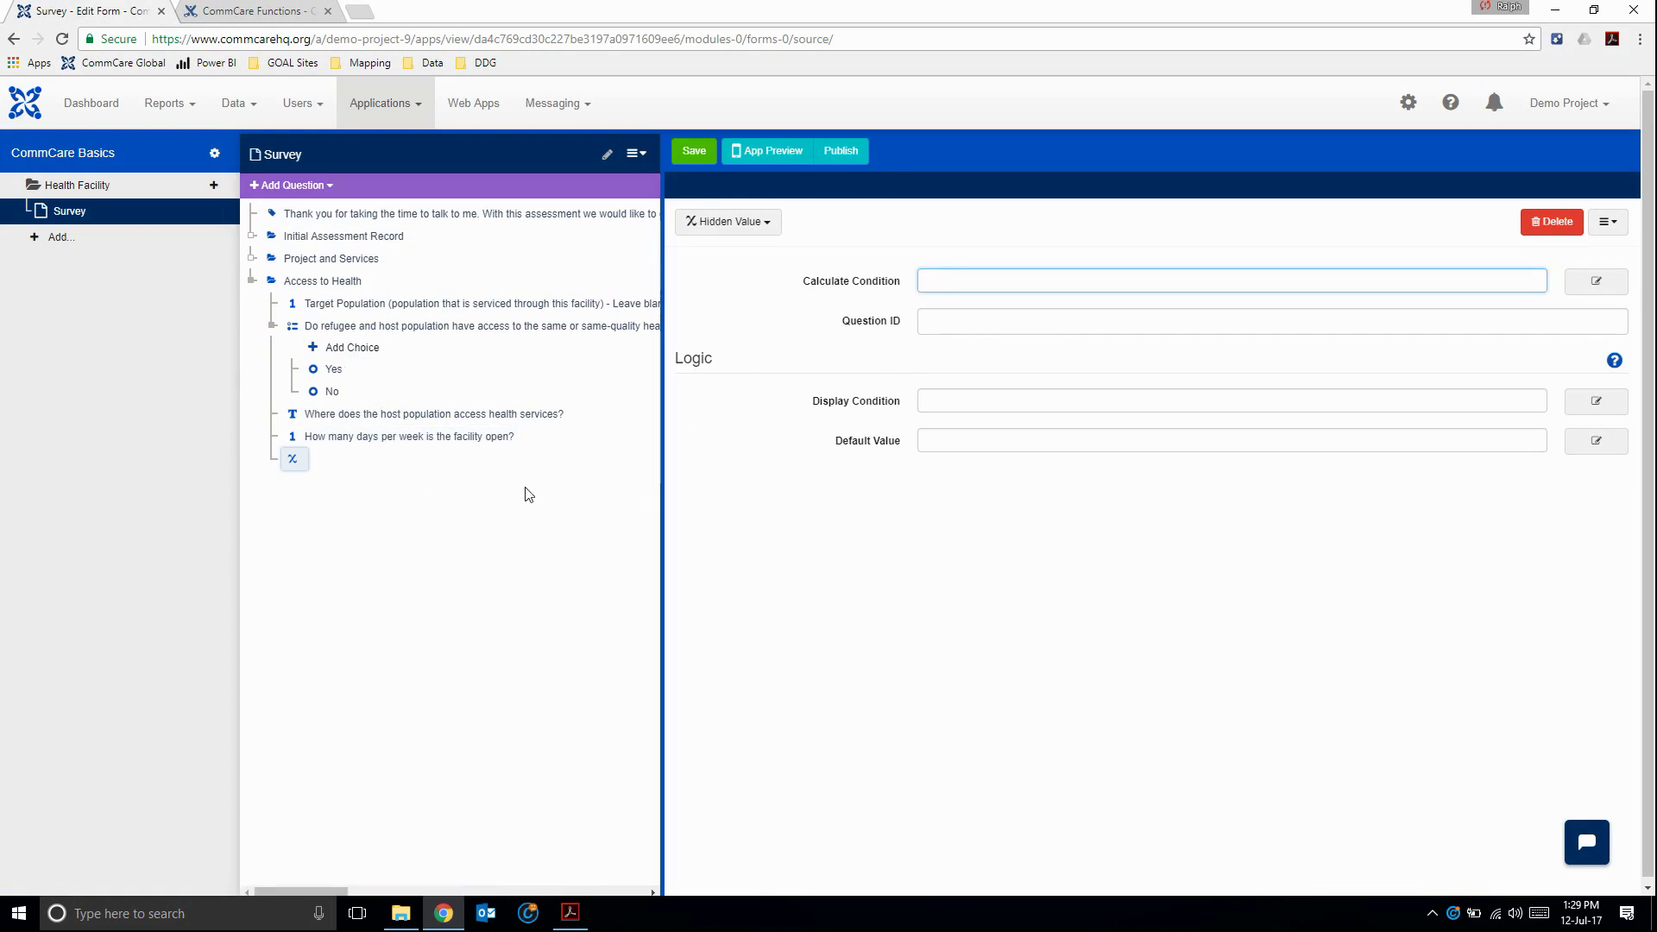
# - Set the new hidden value's question ID to percentage_of_days_that_health_facility_is_open
pyautogui.click(373, 442)
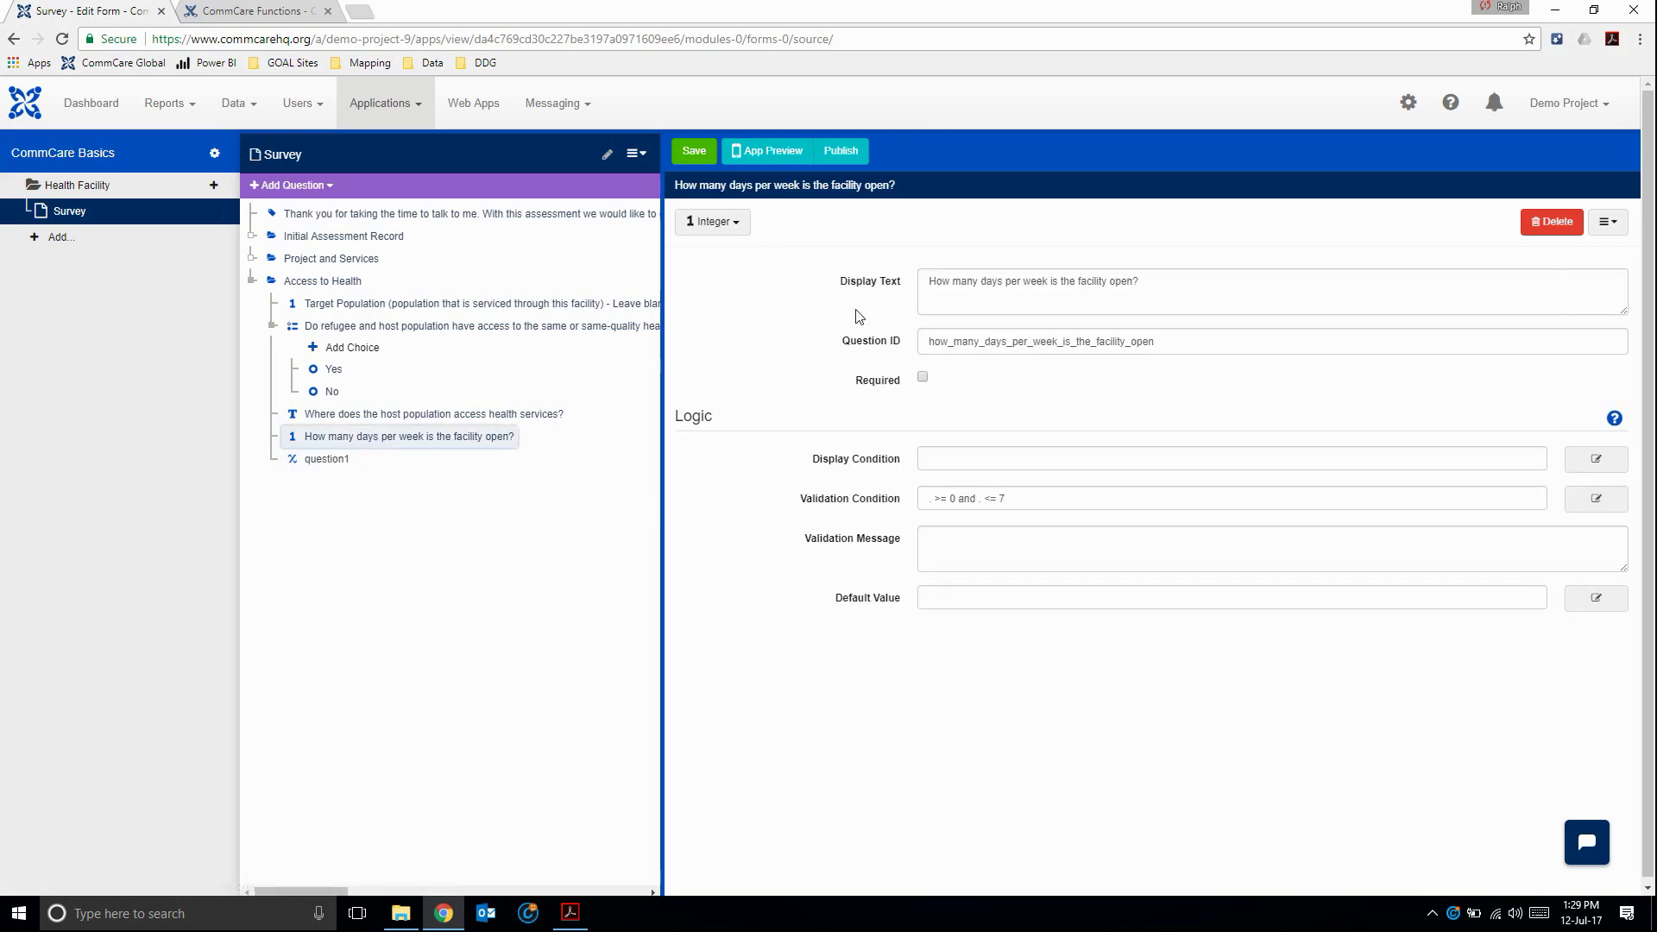
pyautogui.click(323, 466)
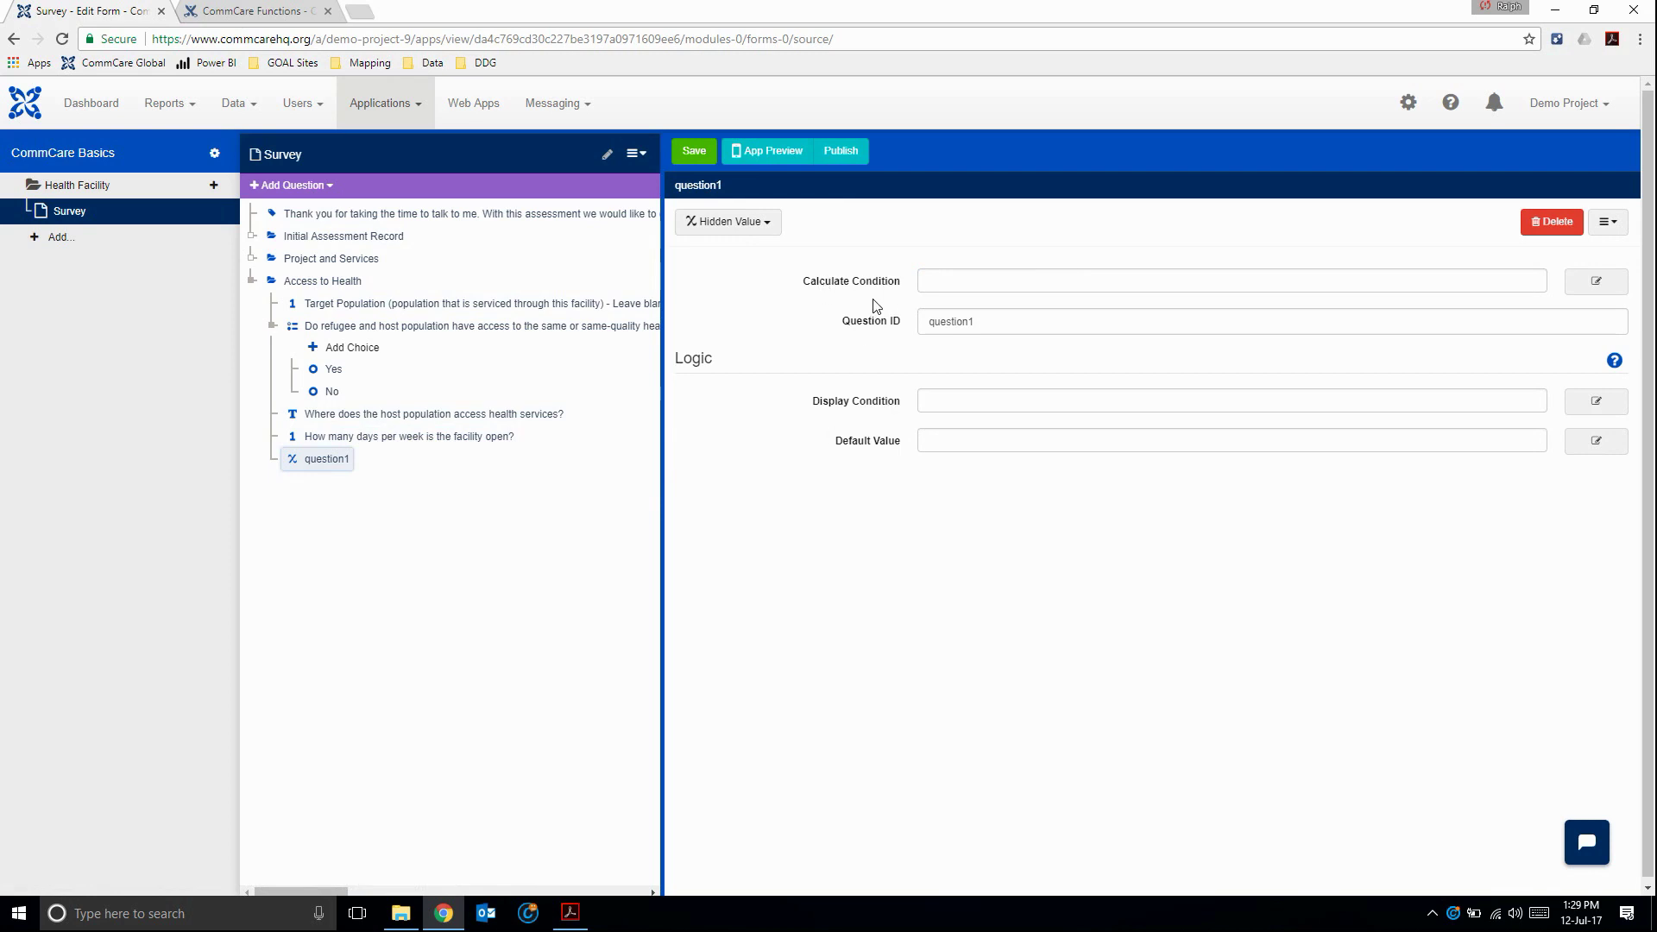
pyautogui.doubleClick(988, 325)
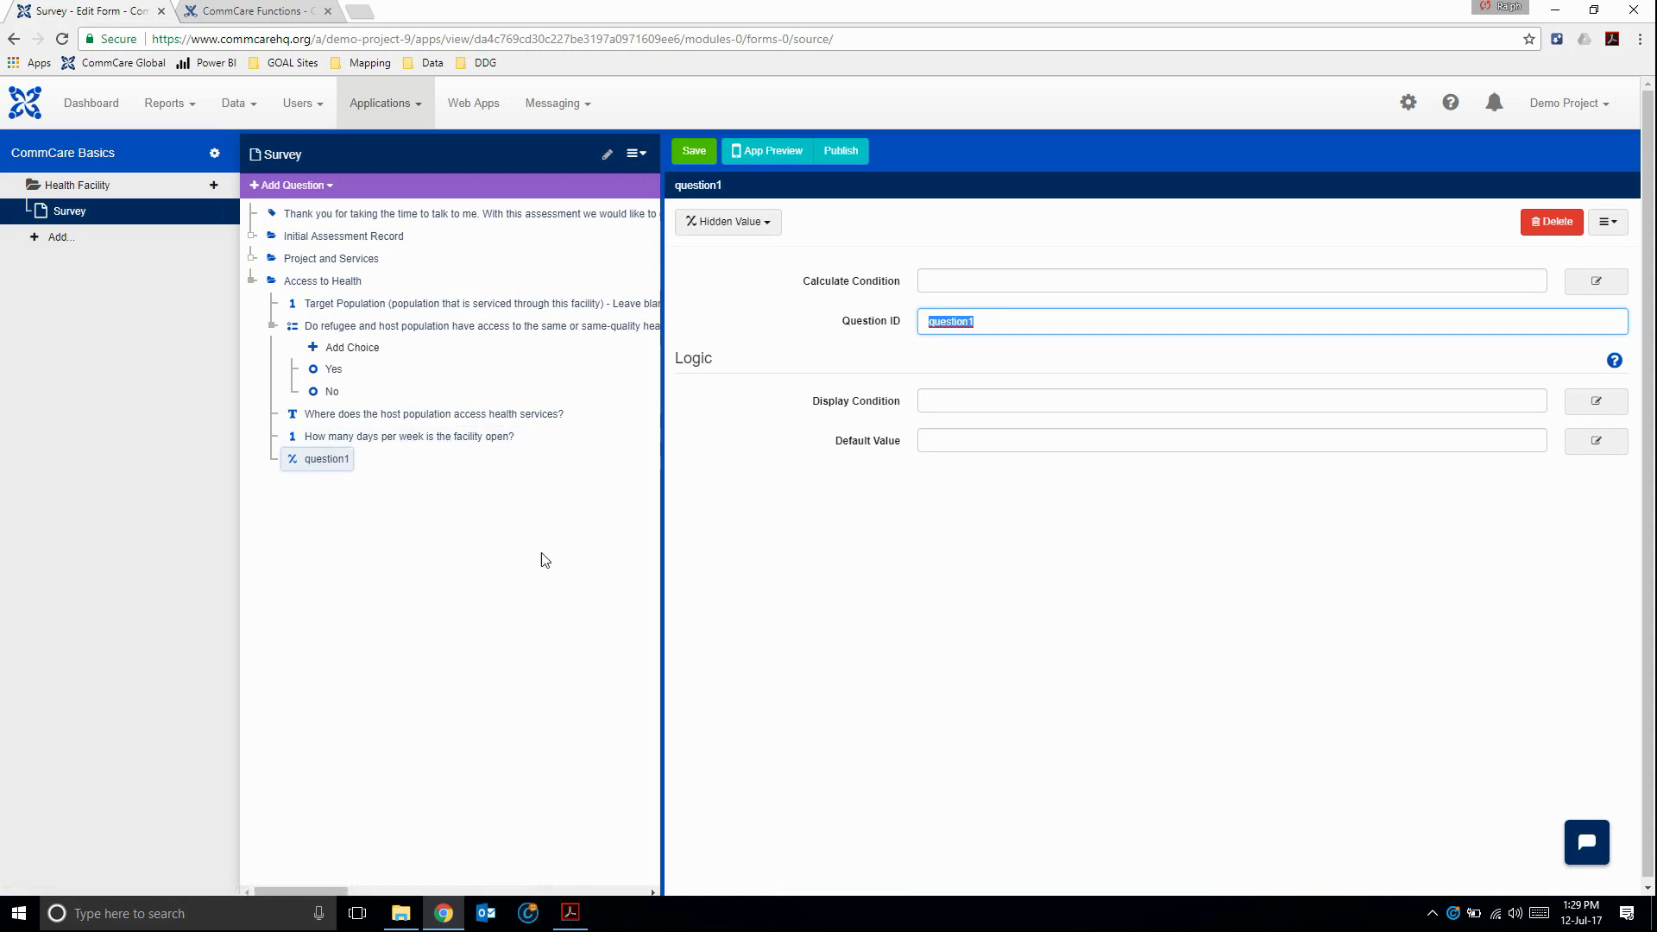
pyautogui.write('perc')
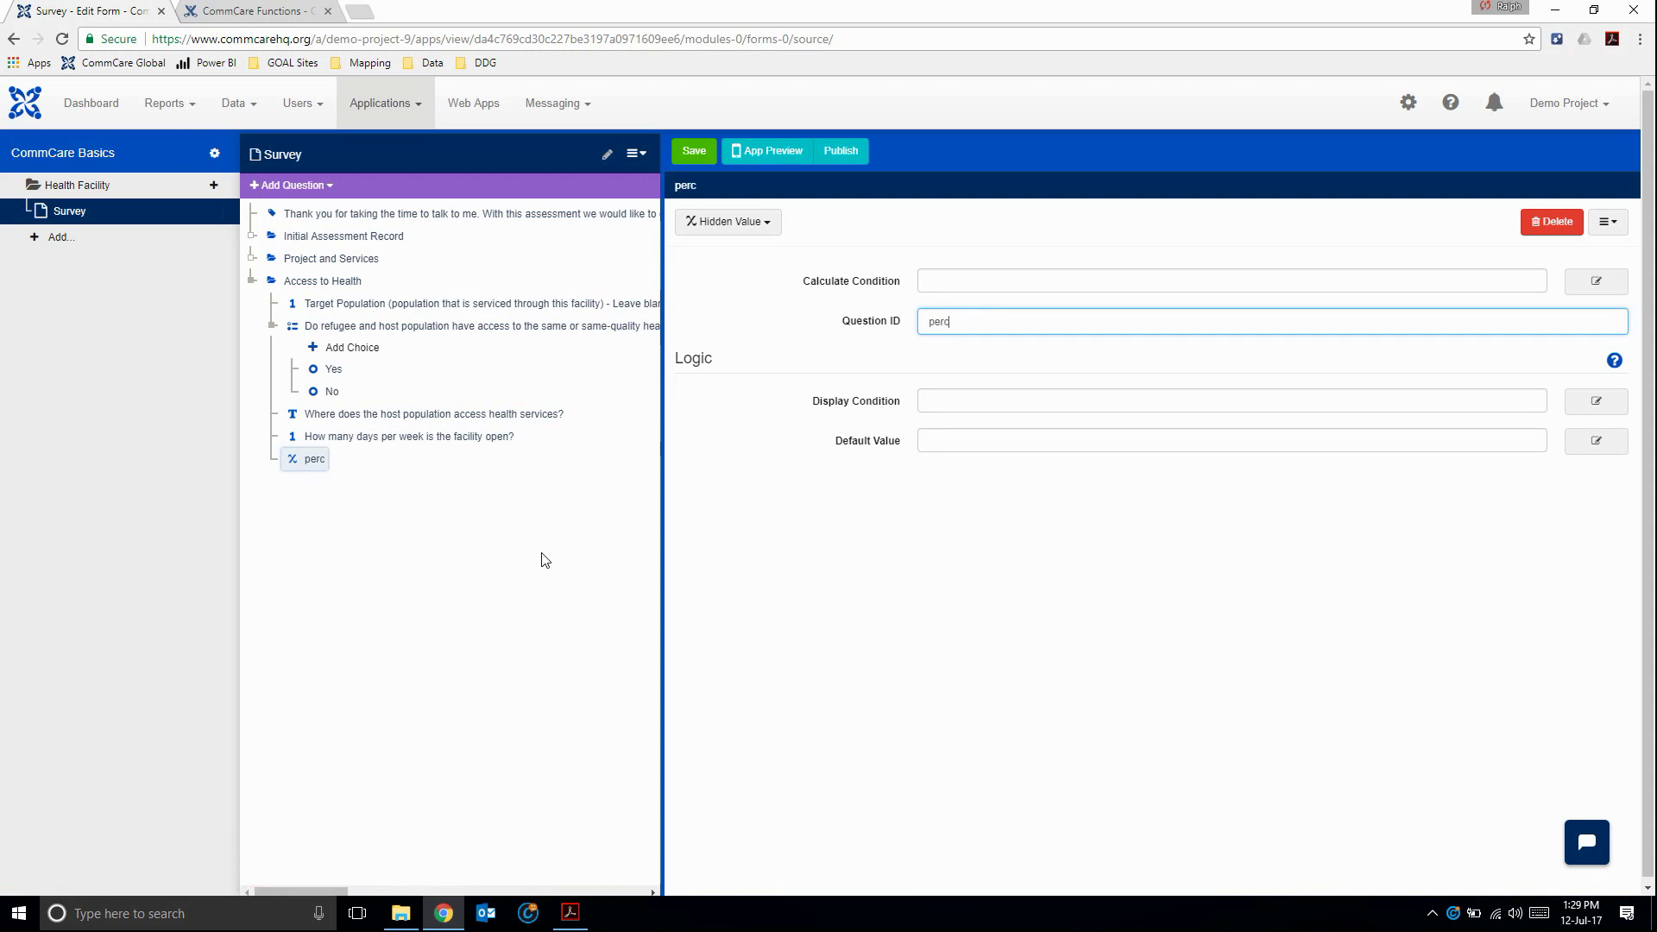
pyautogui.write('entage_of_days')
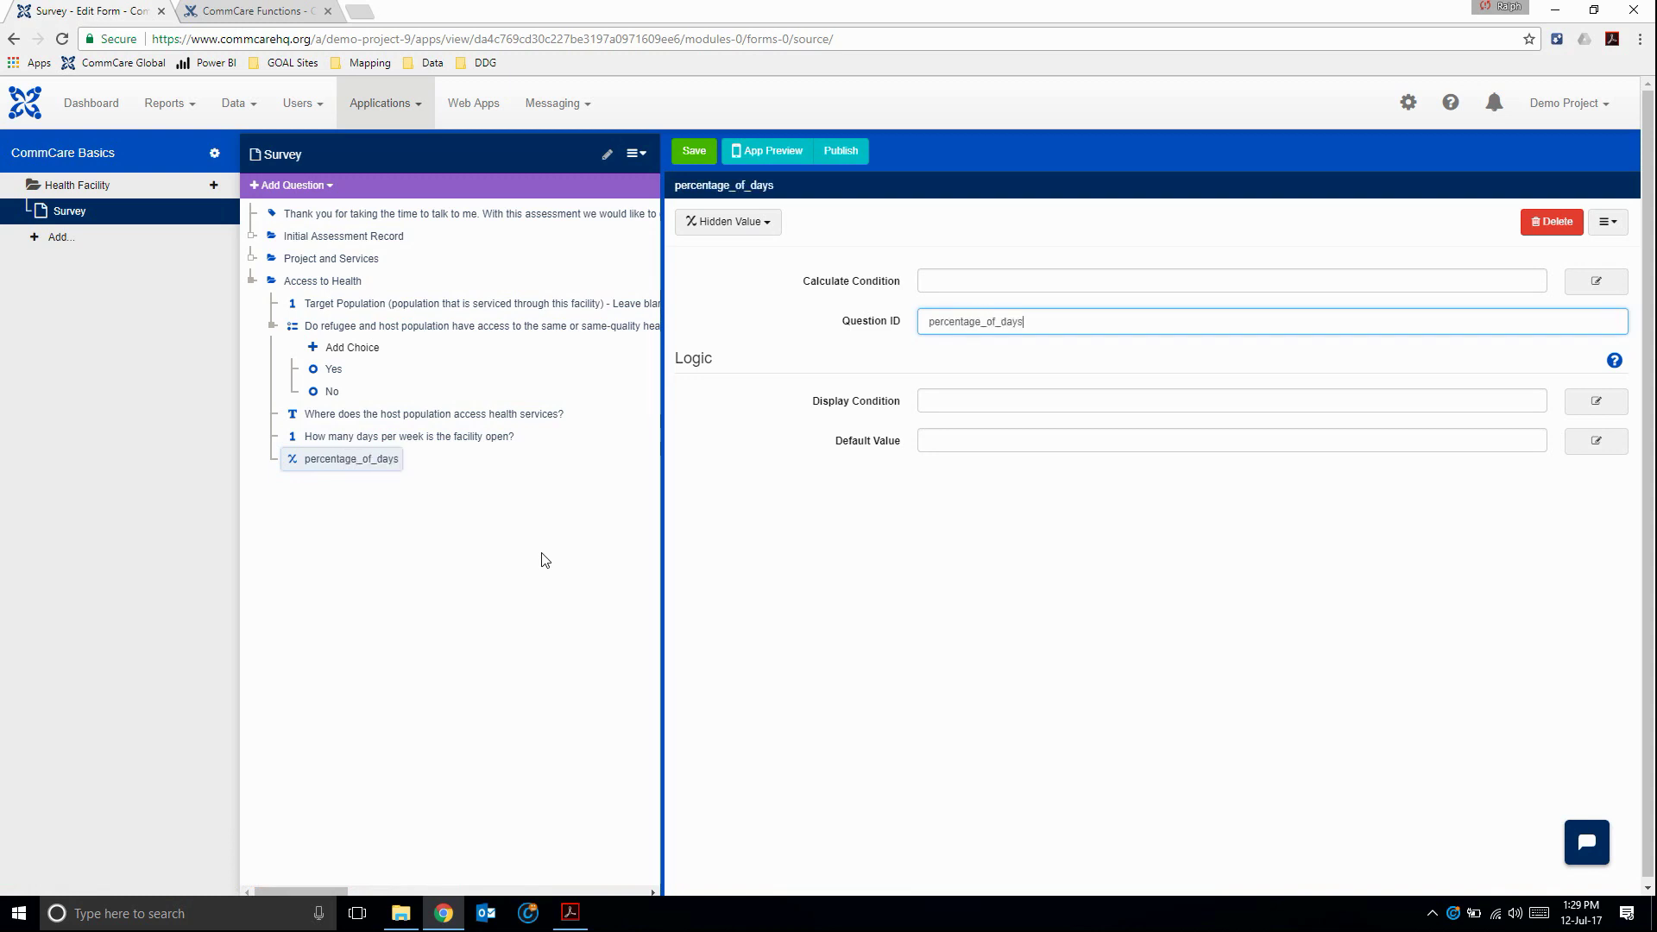
pyautogui.write('_that_he')
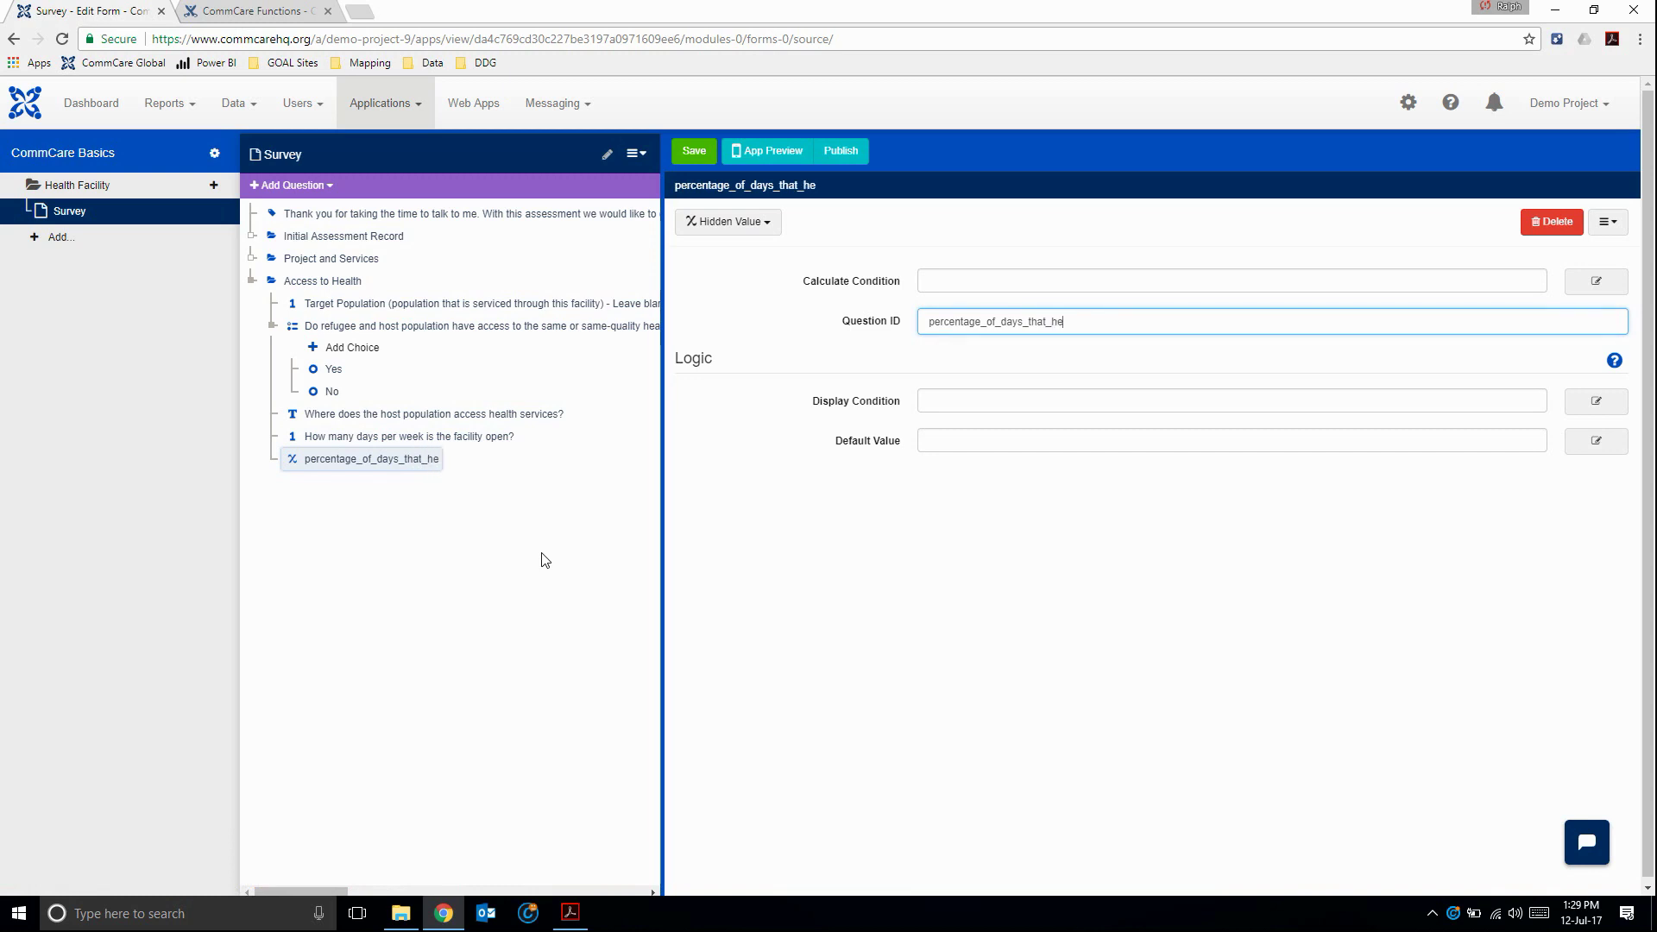
pyautogui.write('alth_facili')
pyautogui.write('ty_is_open')
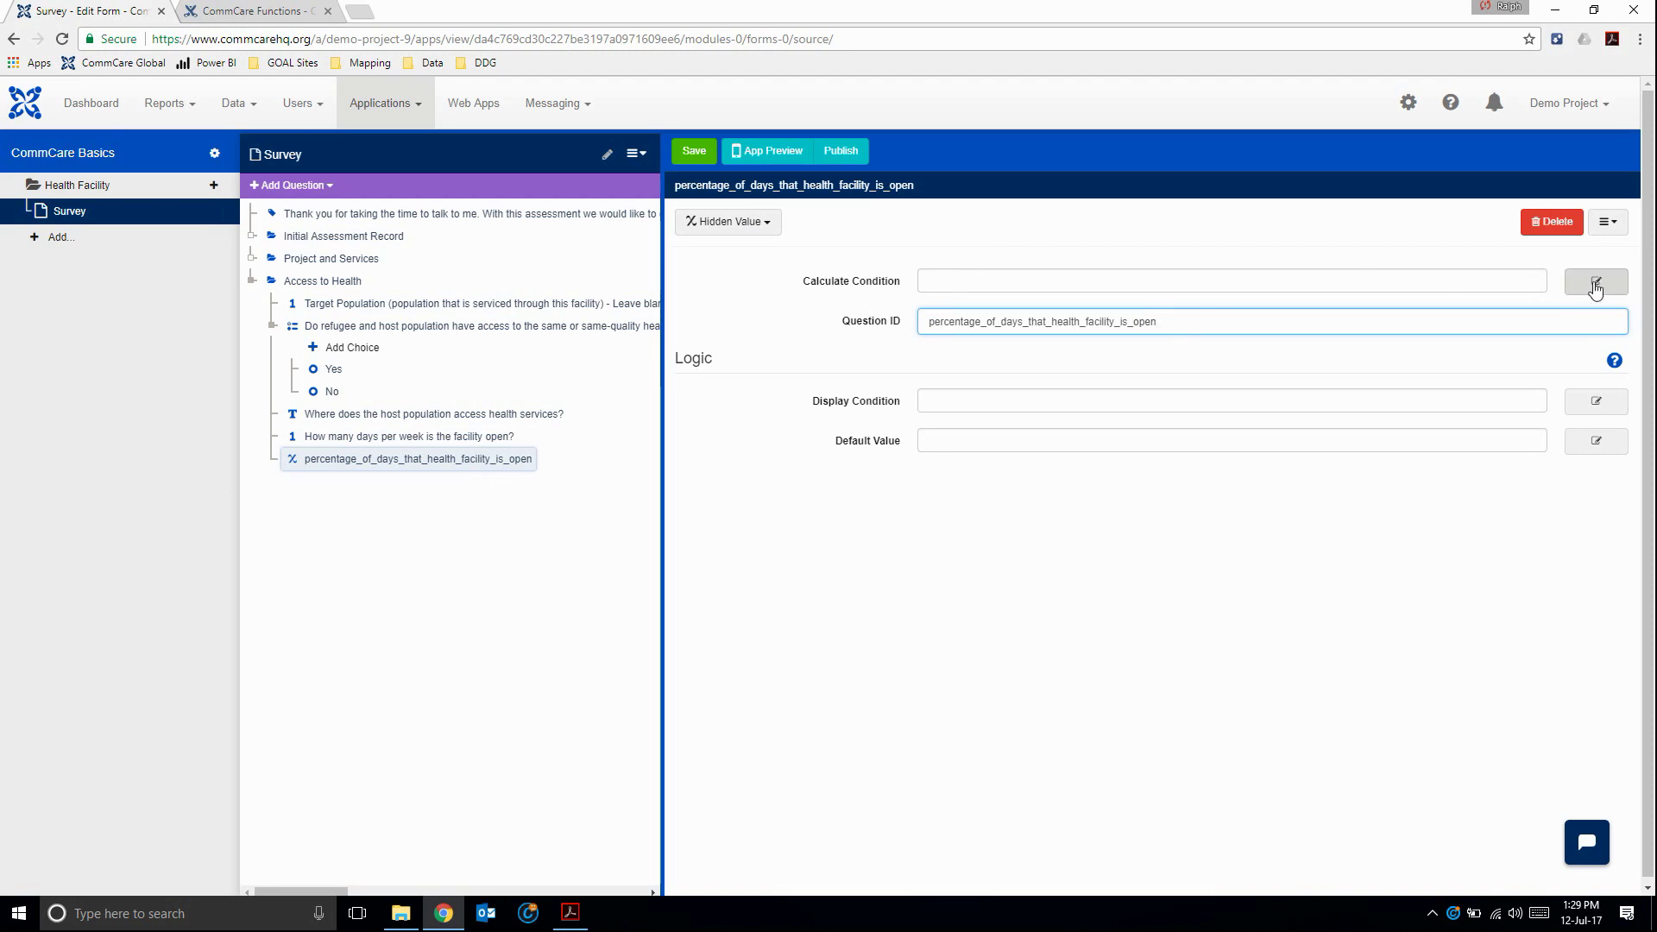
# - Open the advanced expression editor for the hidden value's Calculate Condition
pyautogui.click(1596, 280)
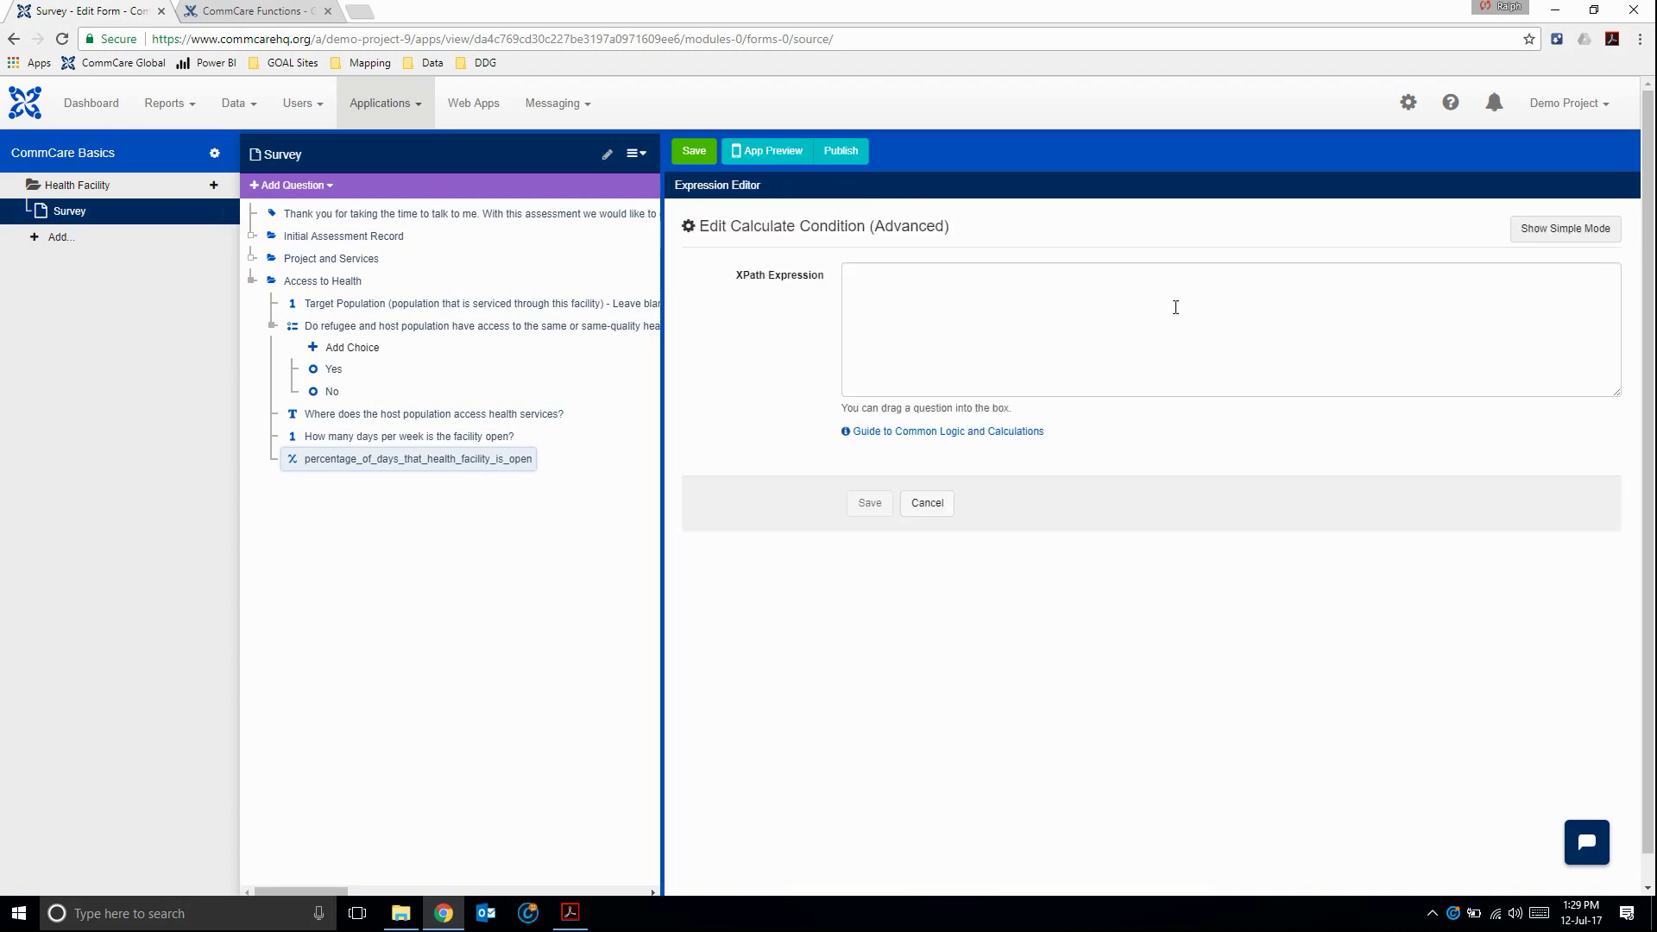
pyautogui.click(928, 299)
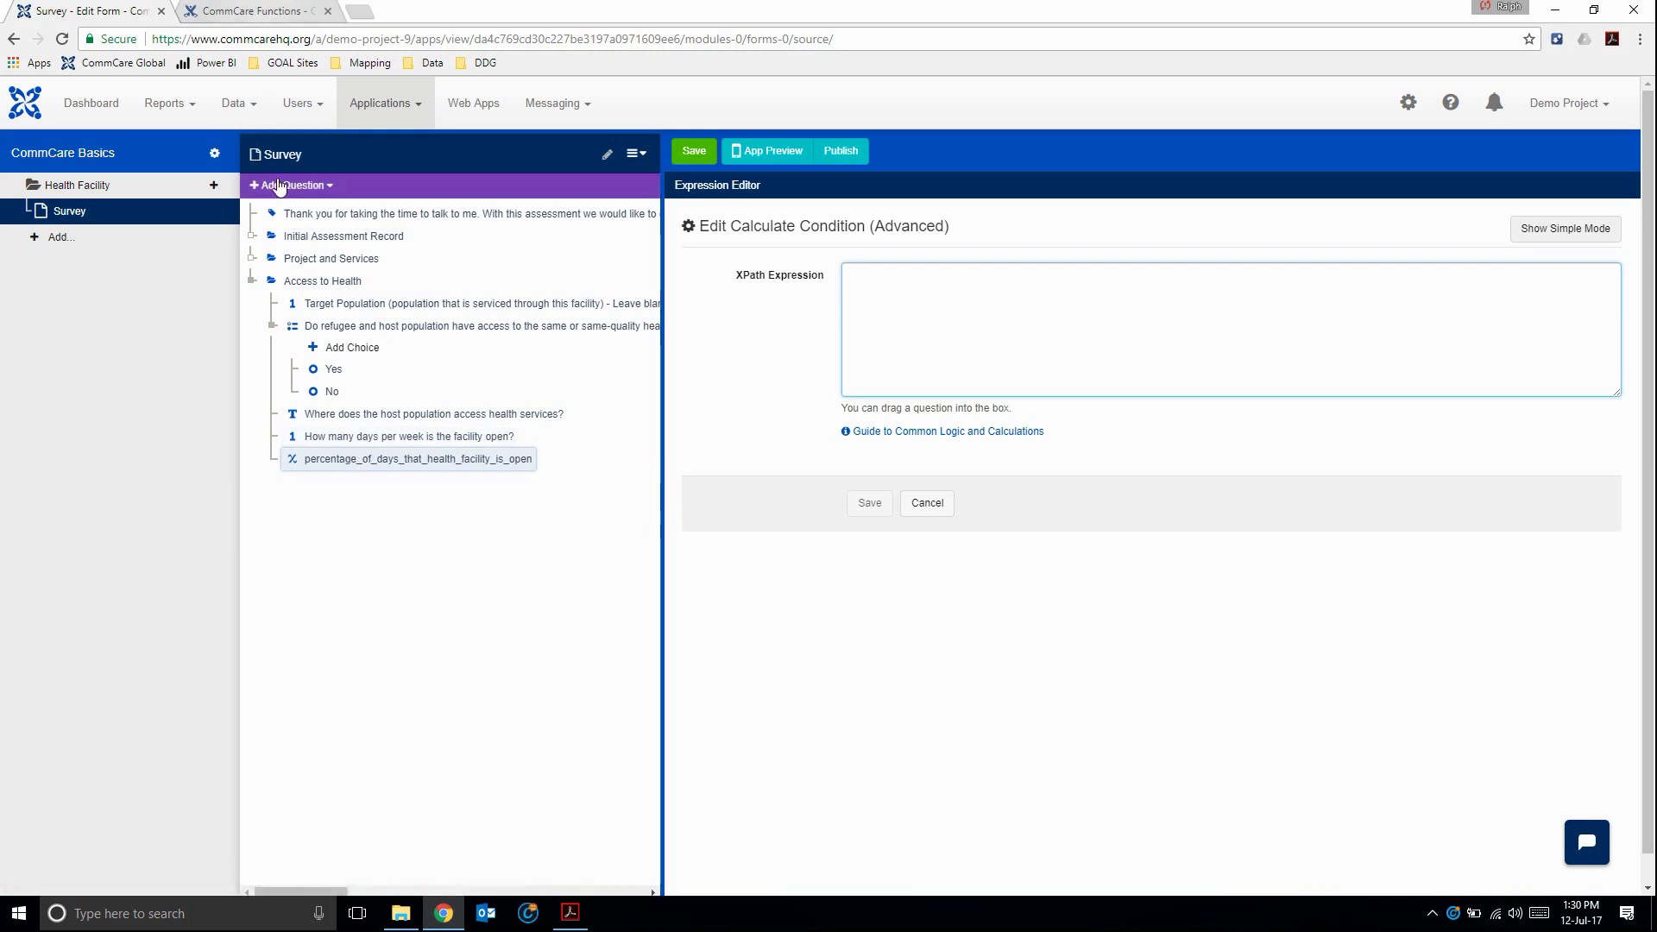
# - Look up the div function on the CommCare Functions help page and read its behavior, return value, syntax and example
pyautogui.click(253, 12)
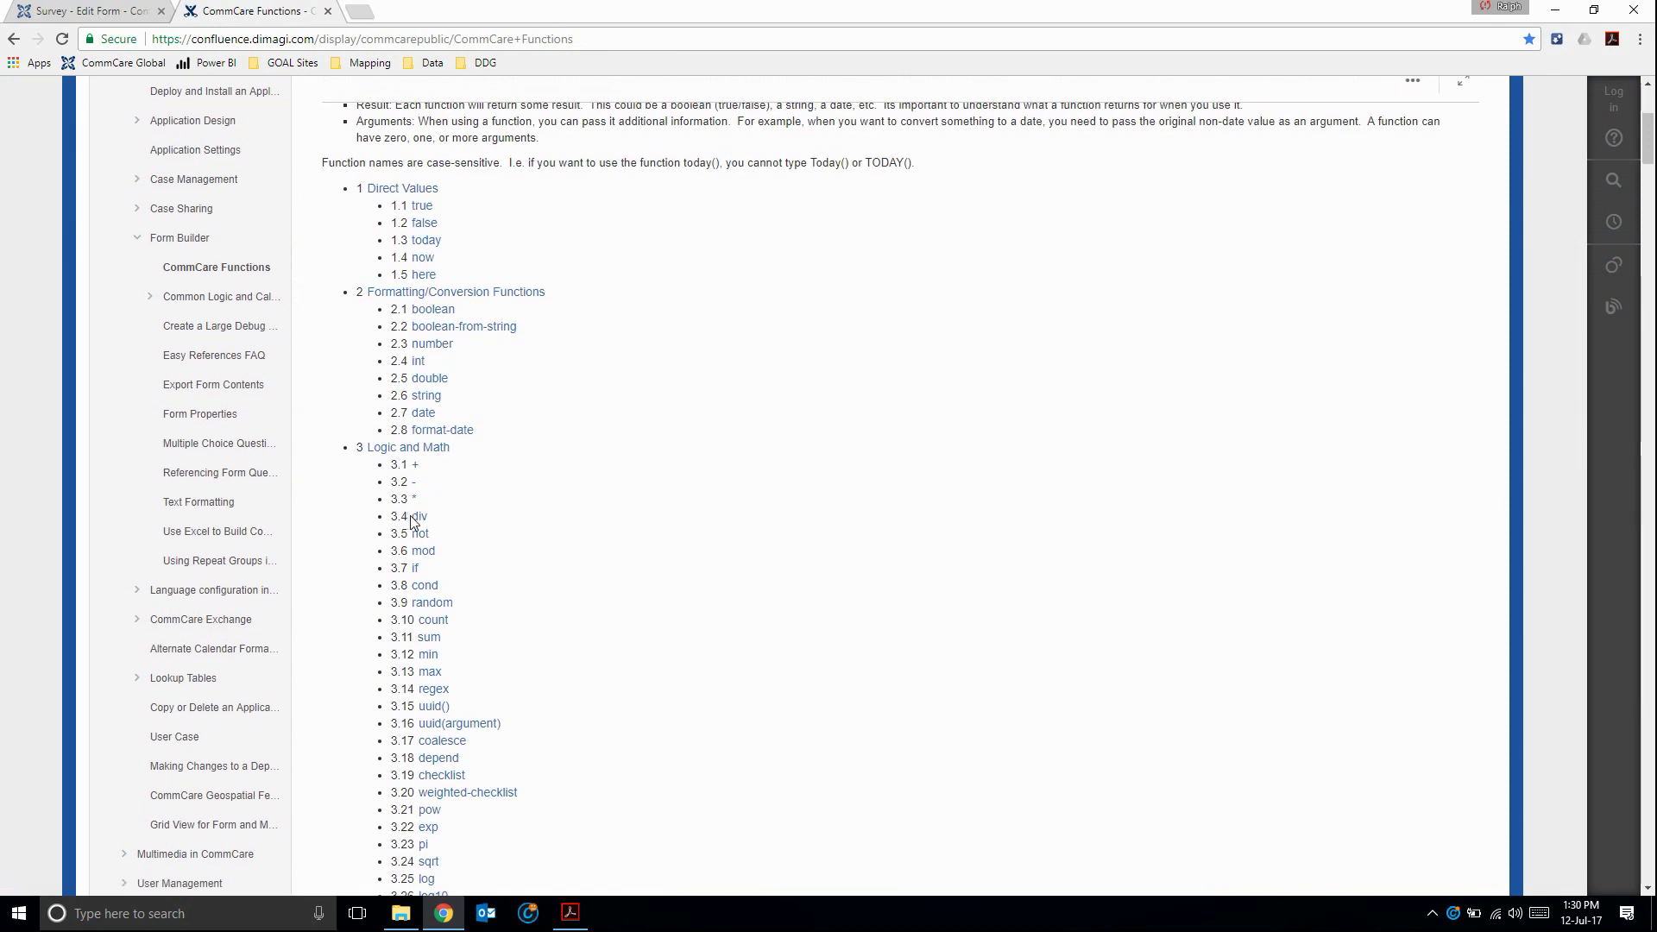
pyautogui.click(420, 516)
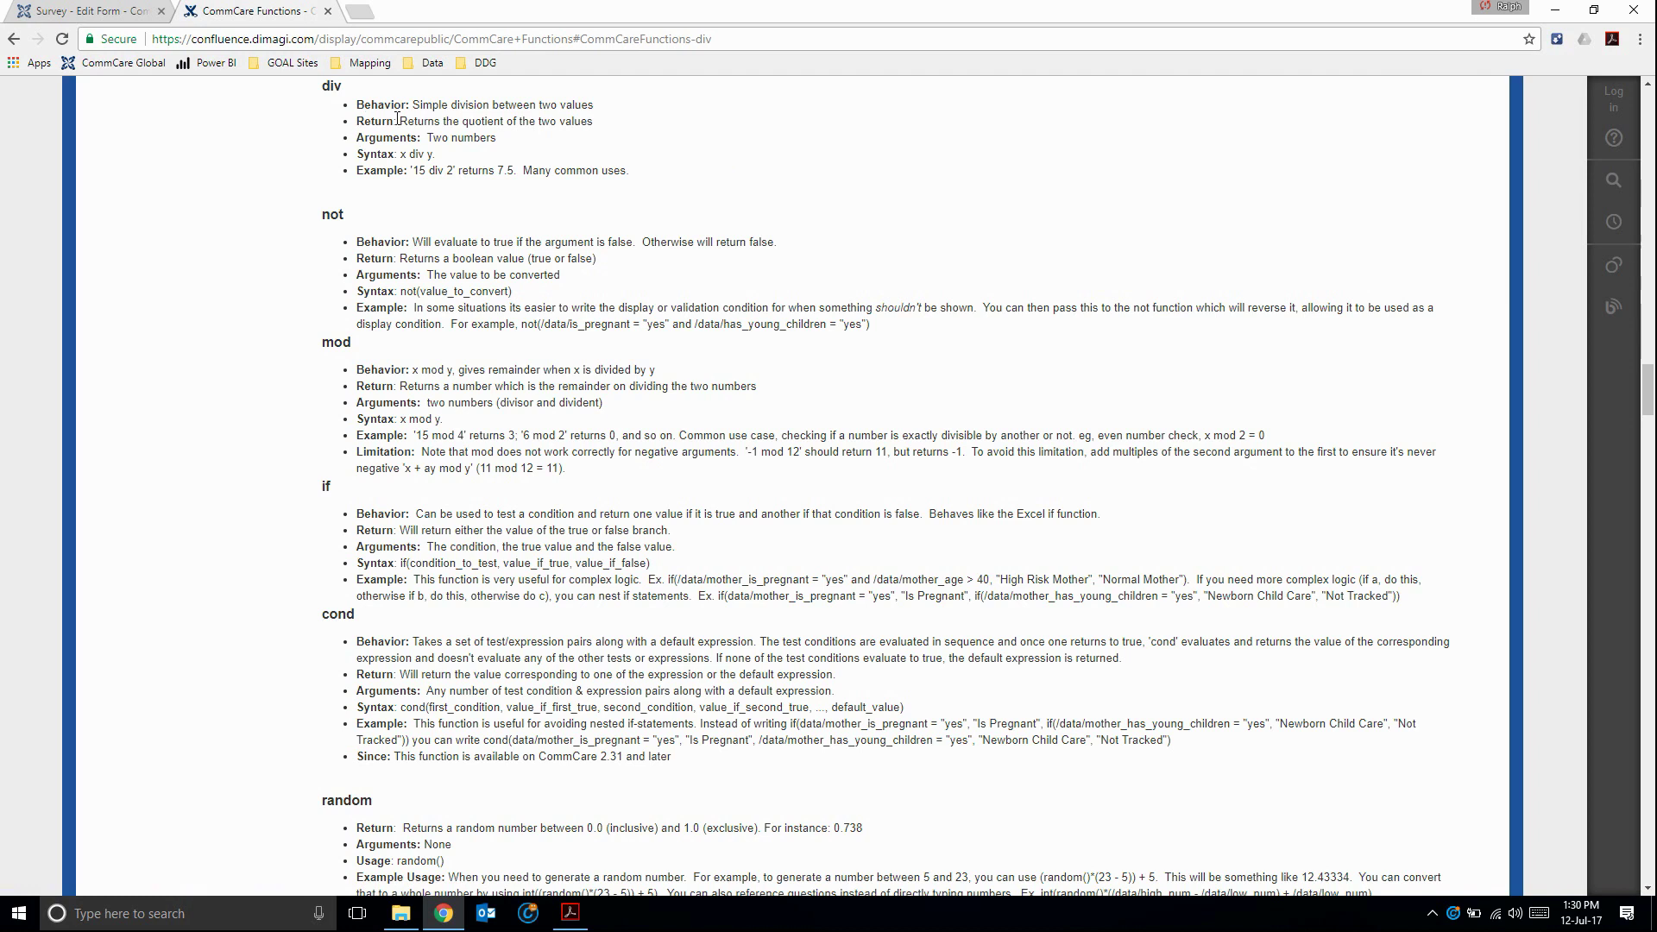
pyautogui.moveTo(415, 105); pyautogui.dragTo(589, 103)
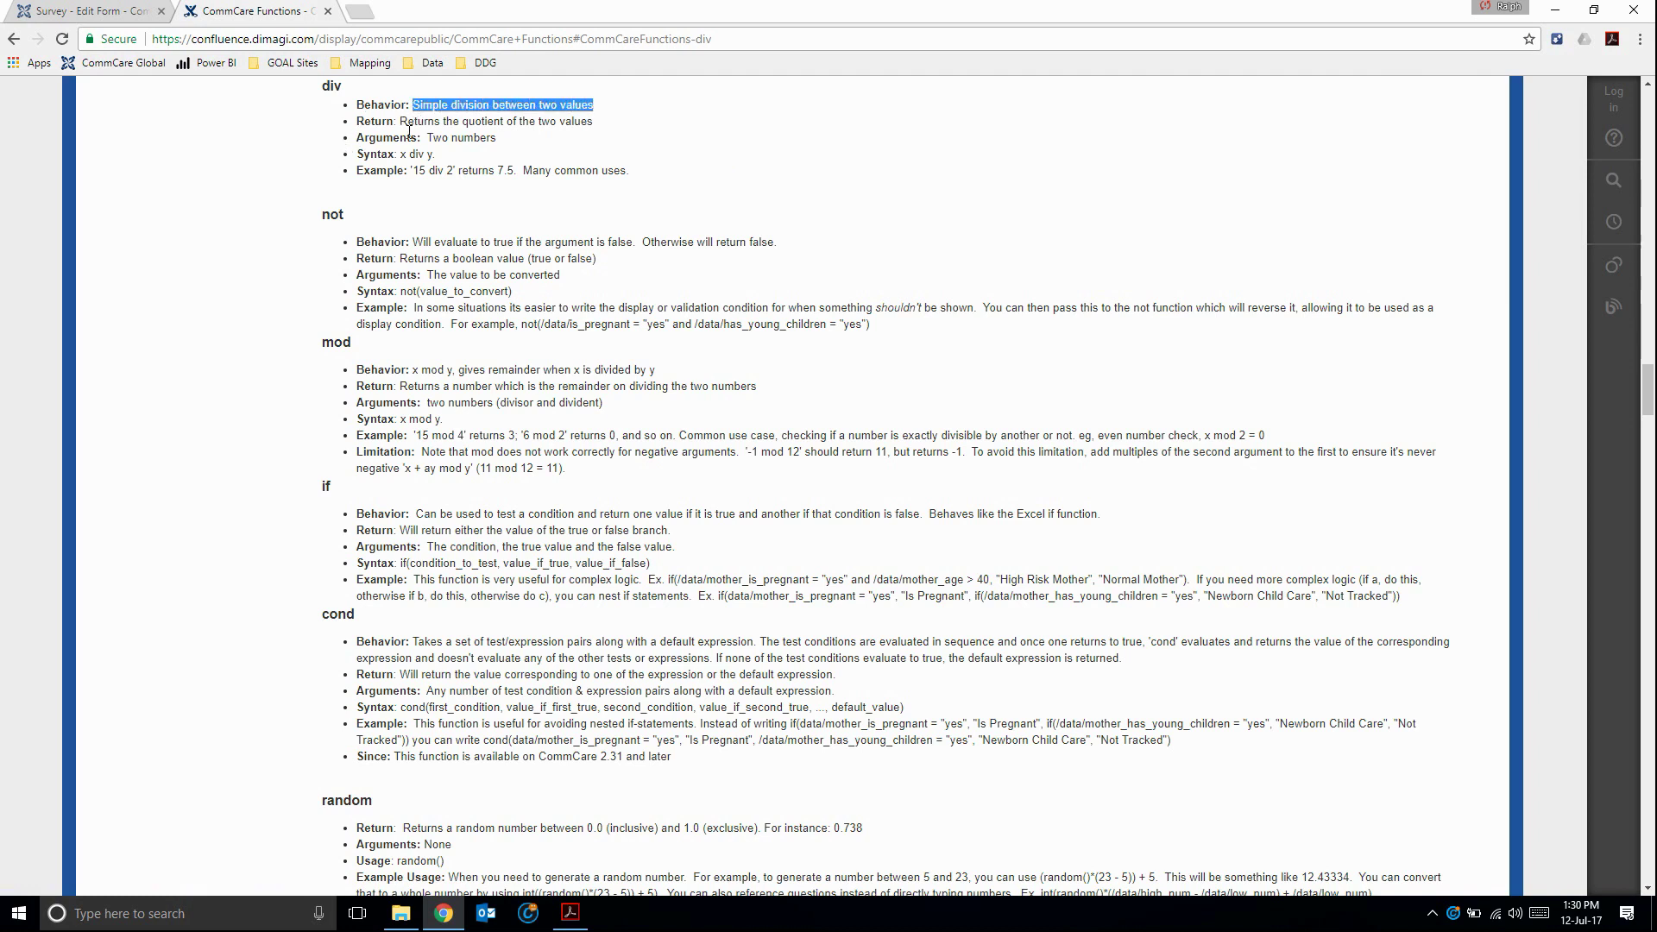
pyautogui.moveTo(398, 121); pyautogui.dragTo(595, 123)
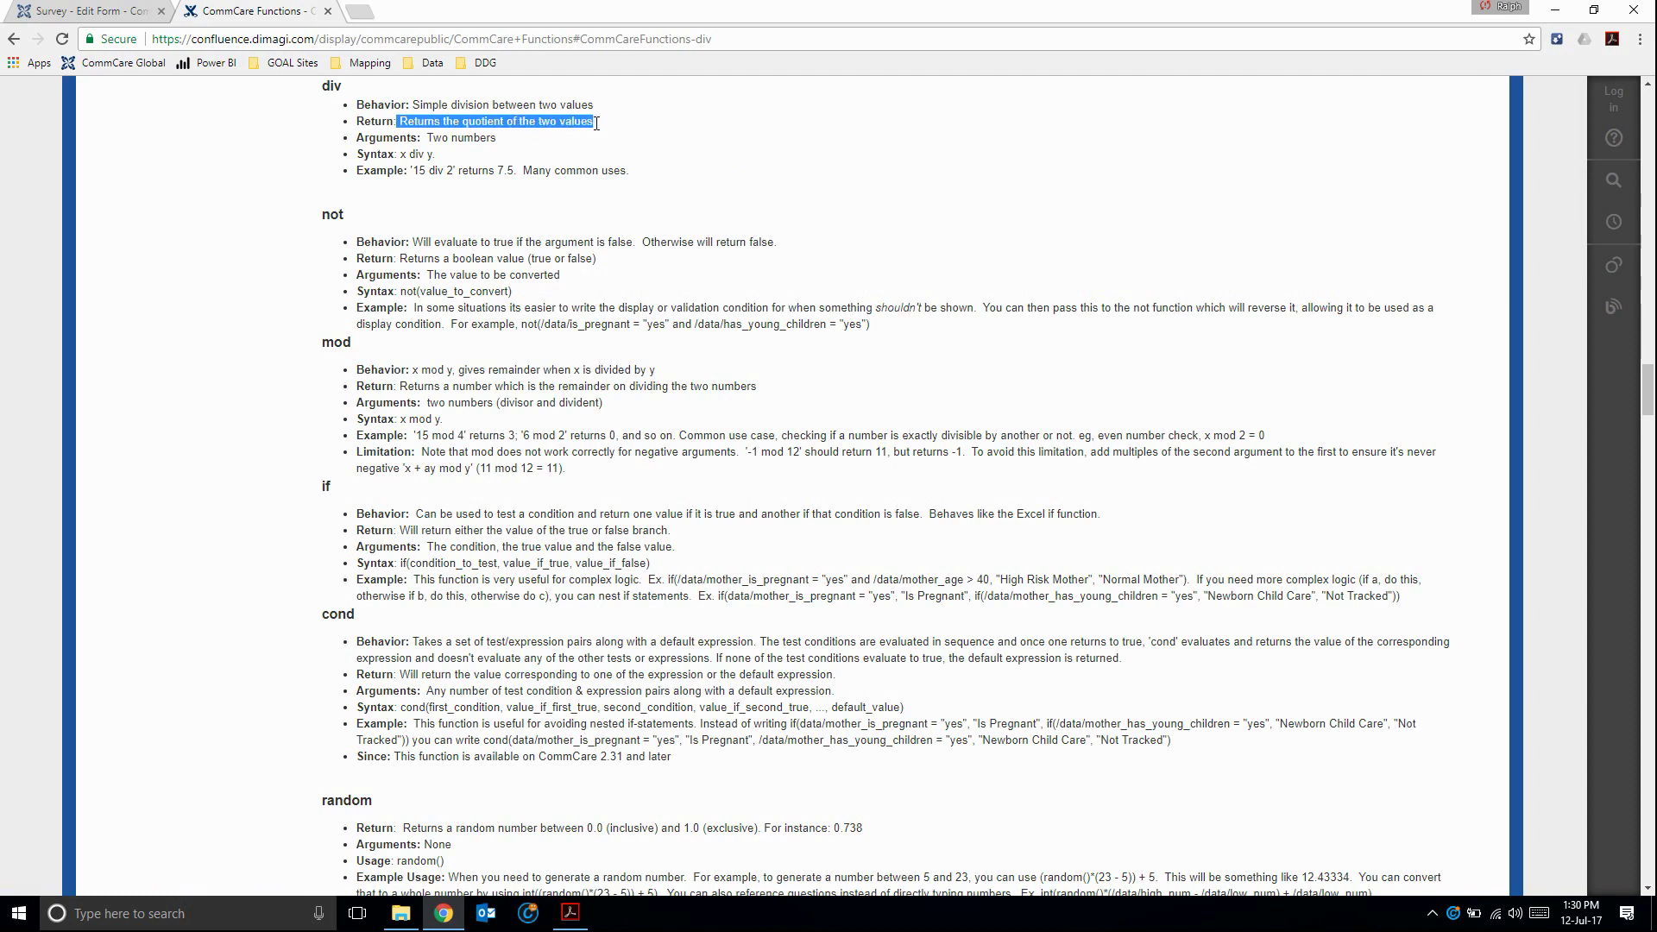
pyautogui.moveTo(433, 140)
pyautogui.mouseDown()
pyautogui.moveTo(492, 143)
pyautogui.moveTo(398, 156)
pyautogui.moveTo(435, 156)
pyautogui.mouseUp()
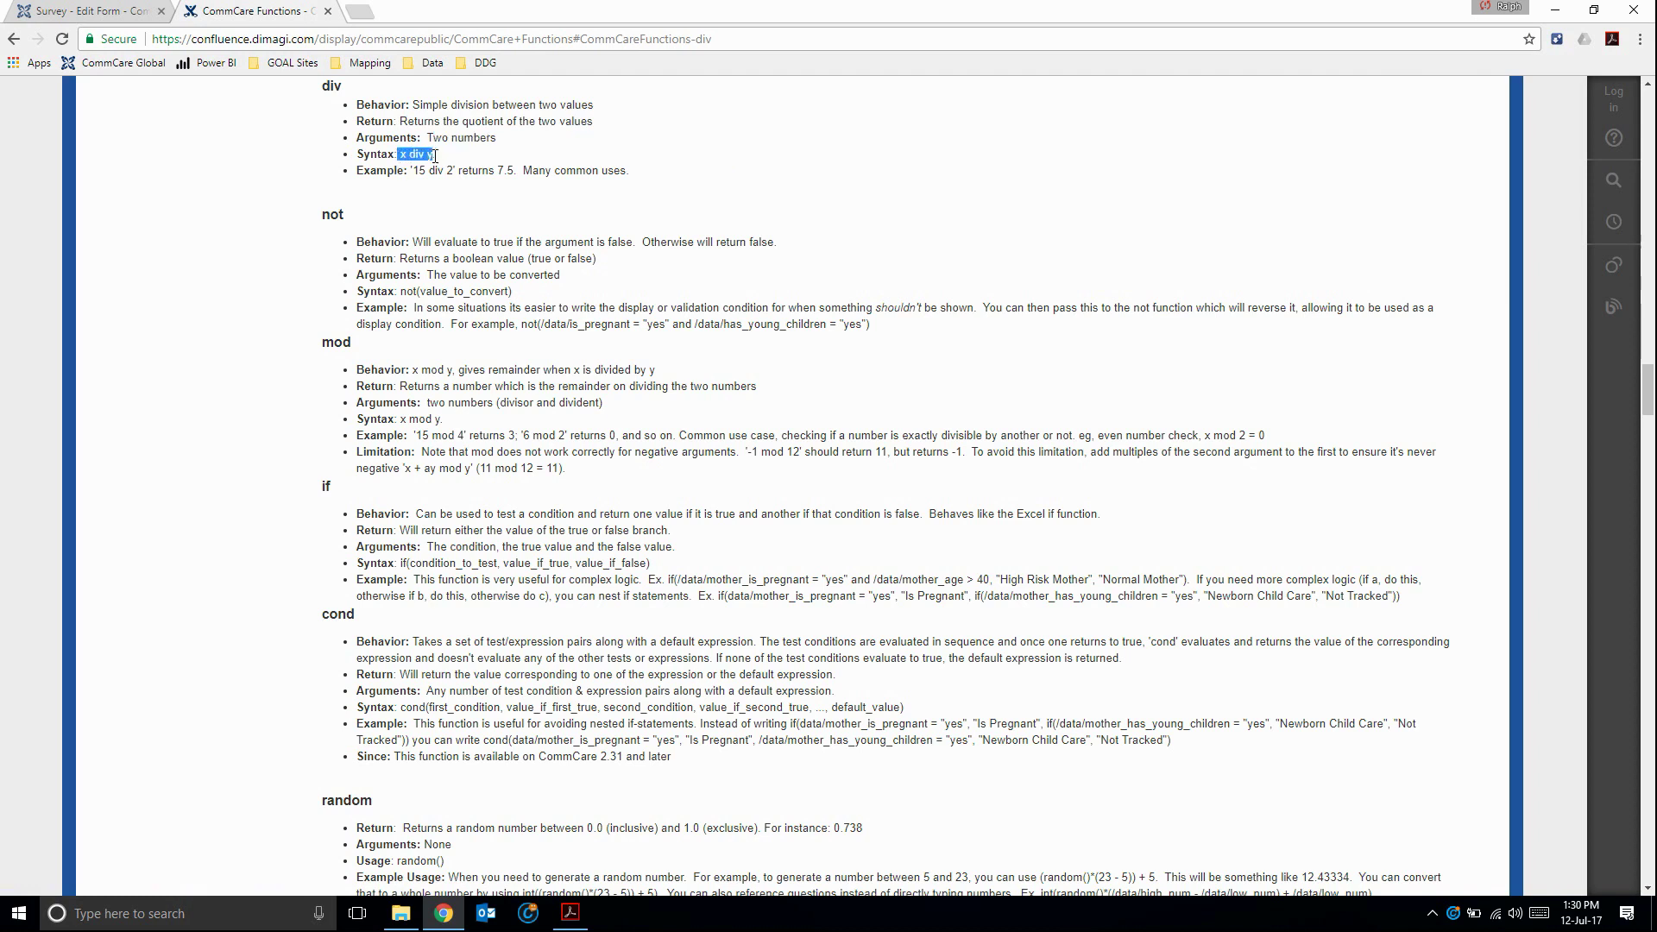
pyautogui.click(419, 170)
pyautogui.moveTo(419, 170); pyautogui.dragTo(457, 170)
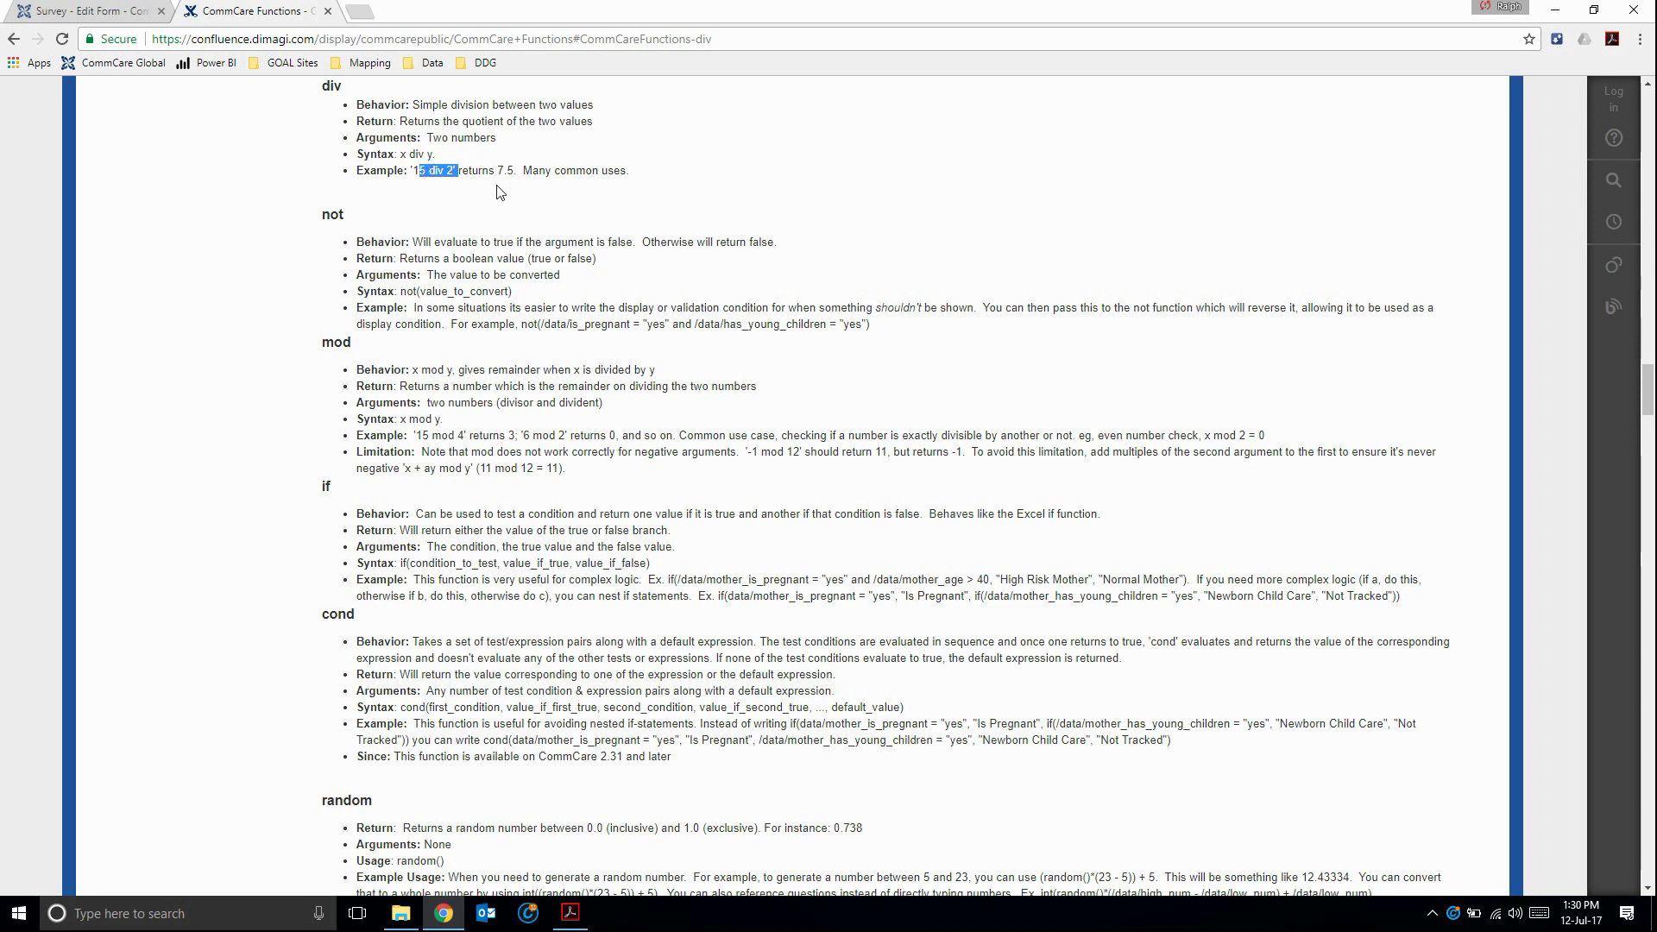
pyautogui.hotkey('alt', 'Tab')
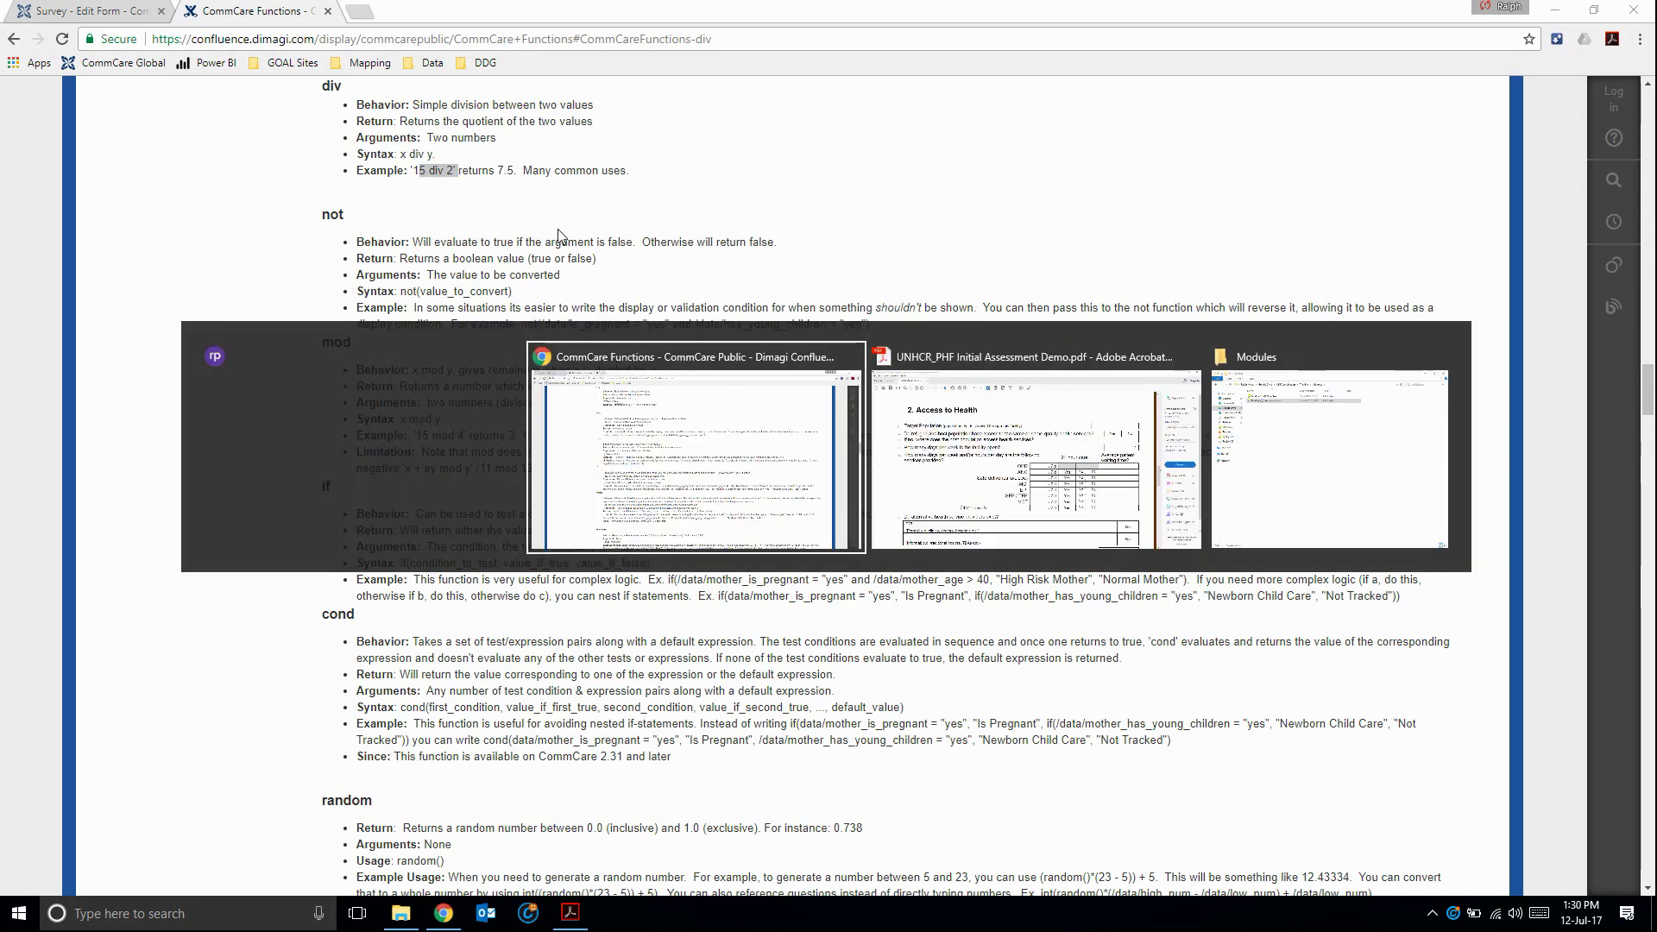
# - Back in the form editor, build the calculate expression as the question how_many_days_per_week_is_the_facility_open followed by "div 7"
pyautogui.click(115, 14)
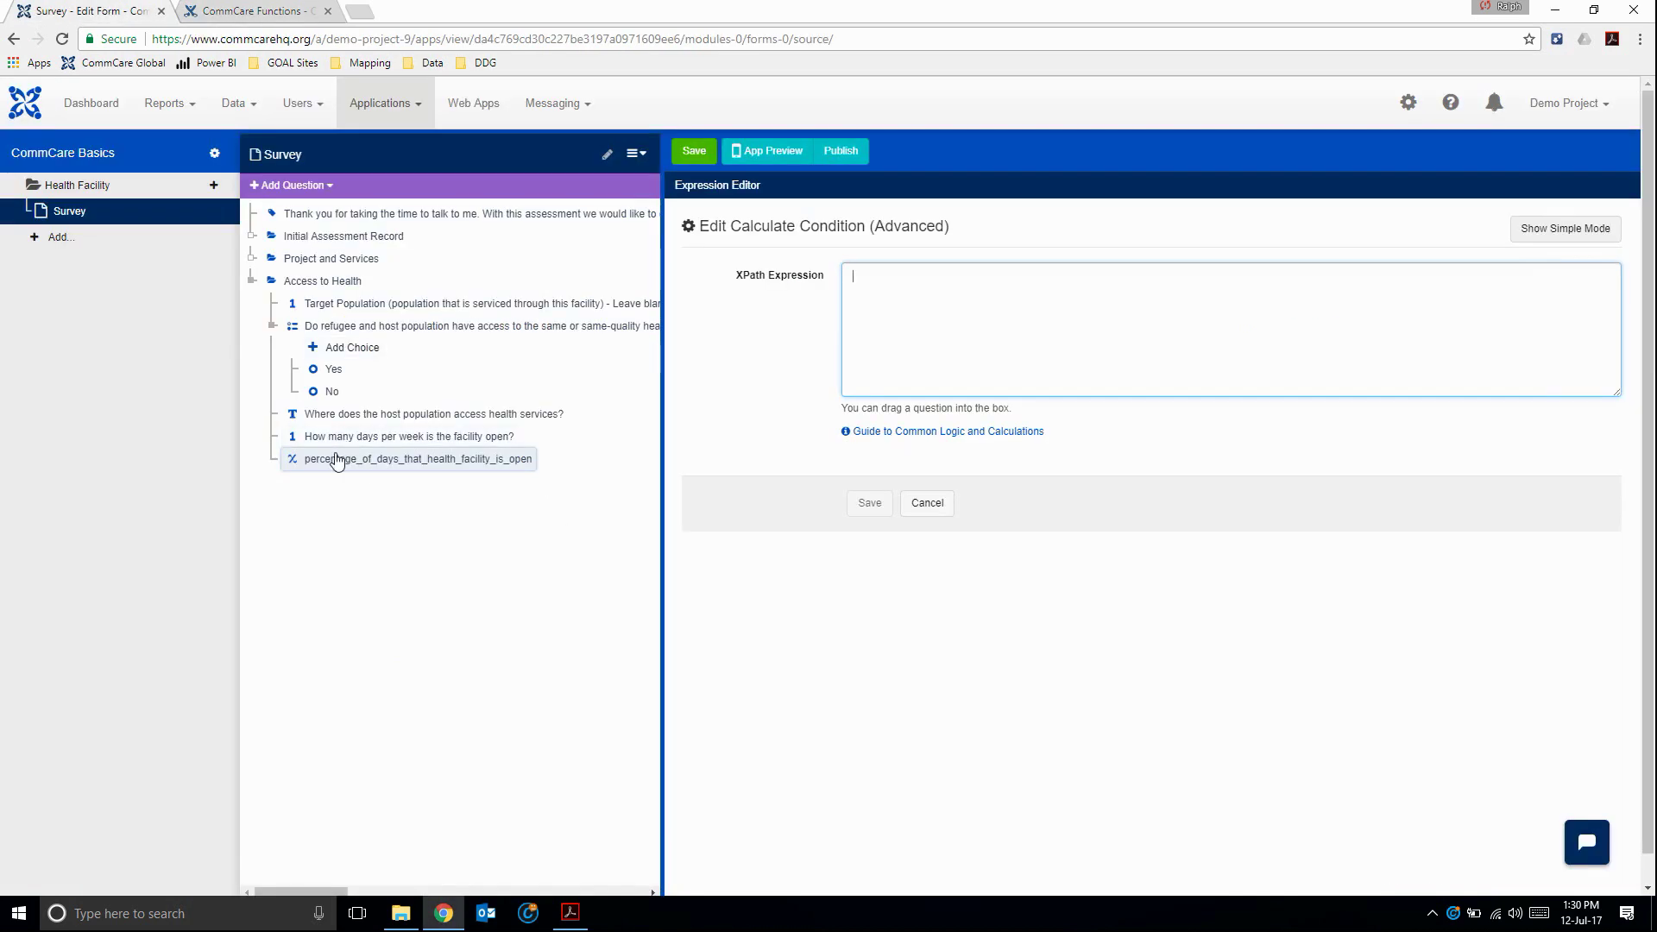
pyautogui.moveTo(319, 445); pyautogui.dragTo(907, 303)
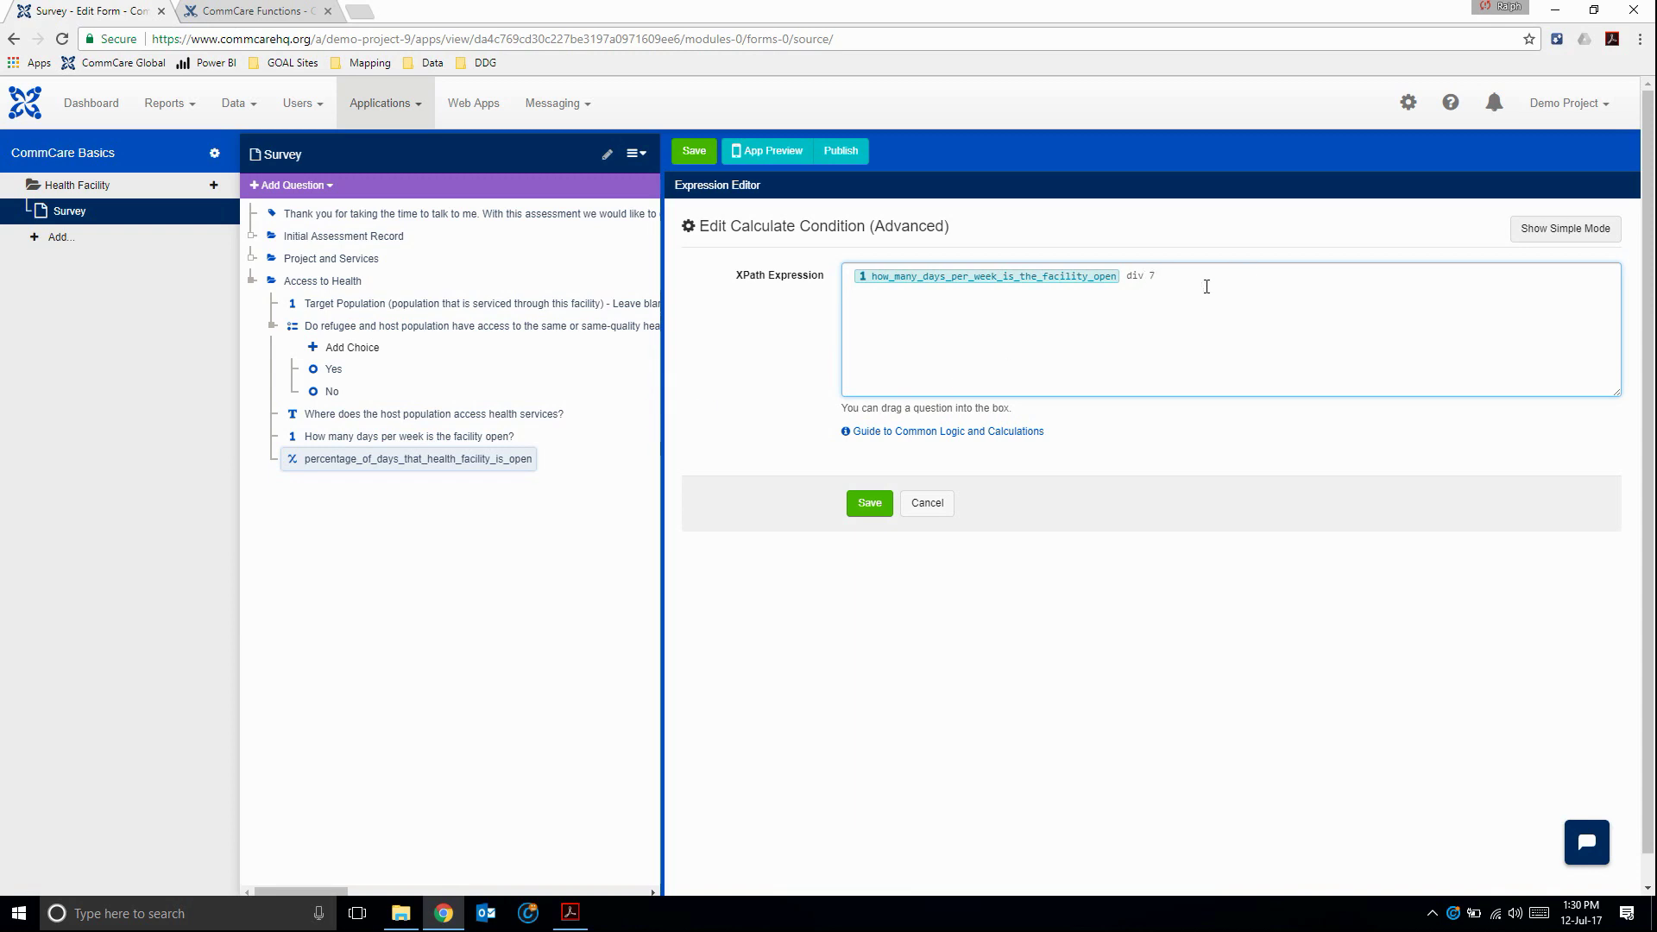
# - Complete the calculate expression by appending "* 100" after "div 7" and save it to the hidden value
pyautogui.click(1183, 279)
pyautogui.write('* 100')
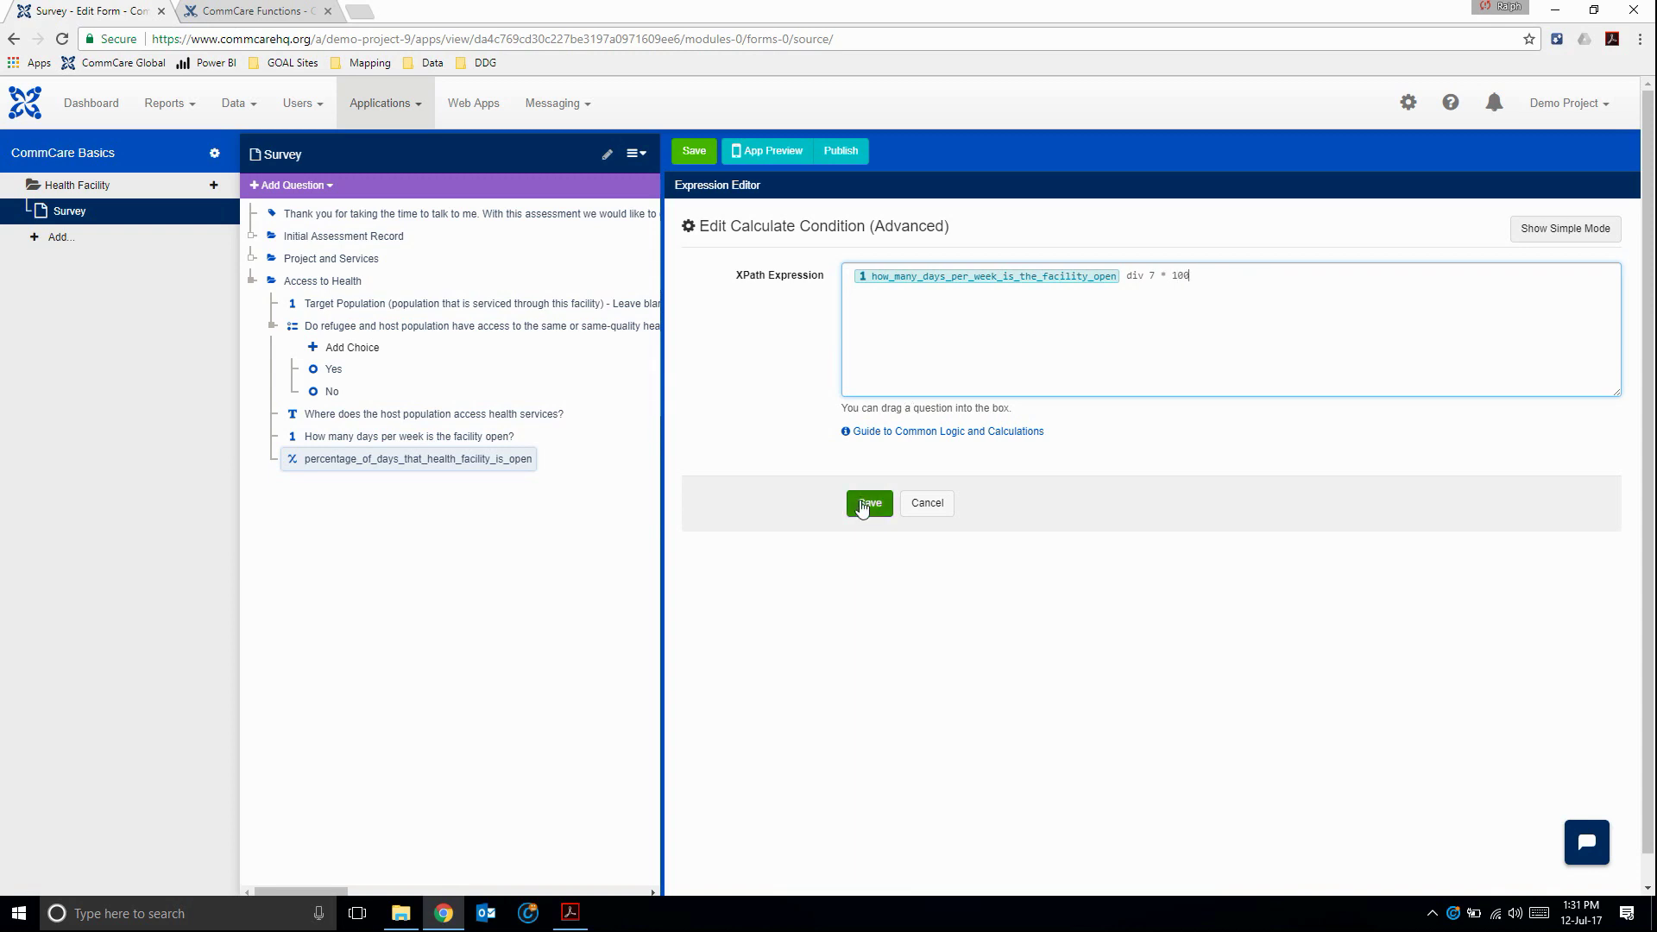
pyautogui.click(869, 505)
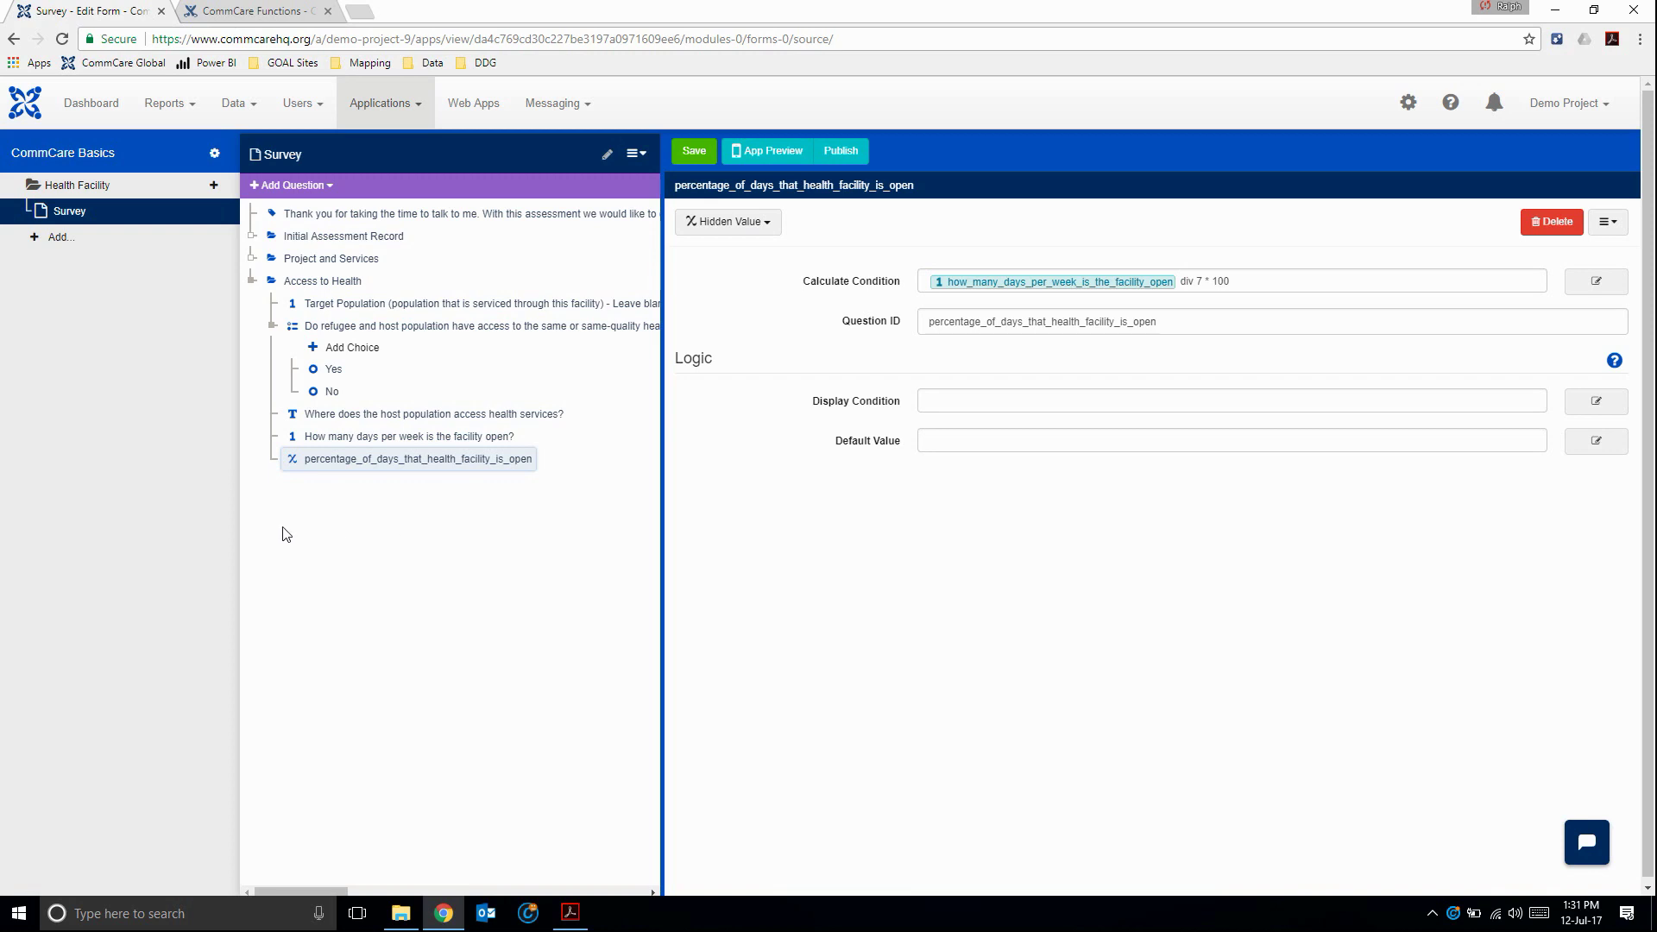
# - Add a label reading "The percentage of days that the health facility is open is:" followed by a reference to percentage_of_days_that_health_facility_is_open
pyautogui.click(290, 185)
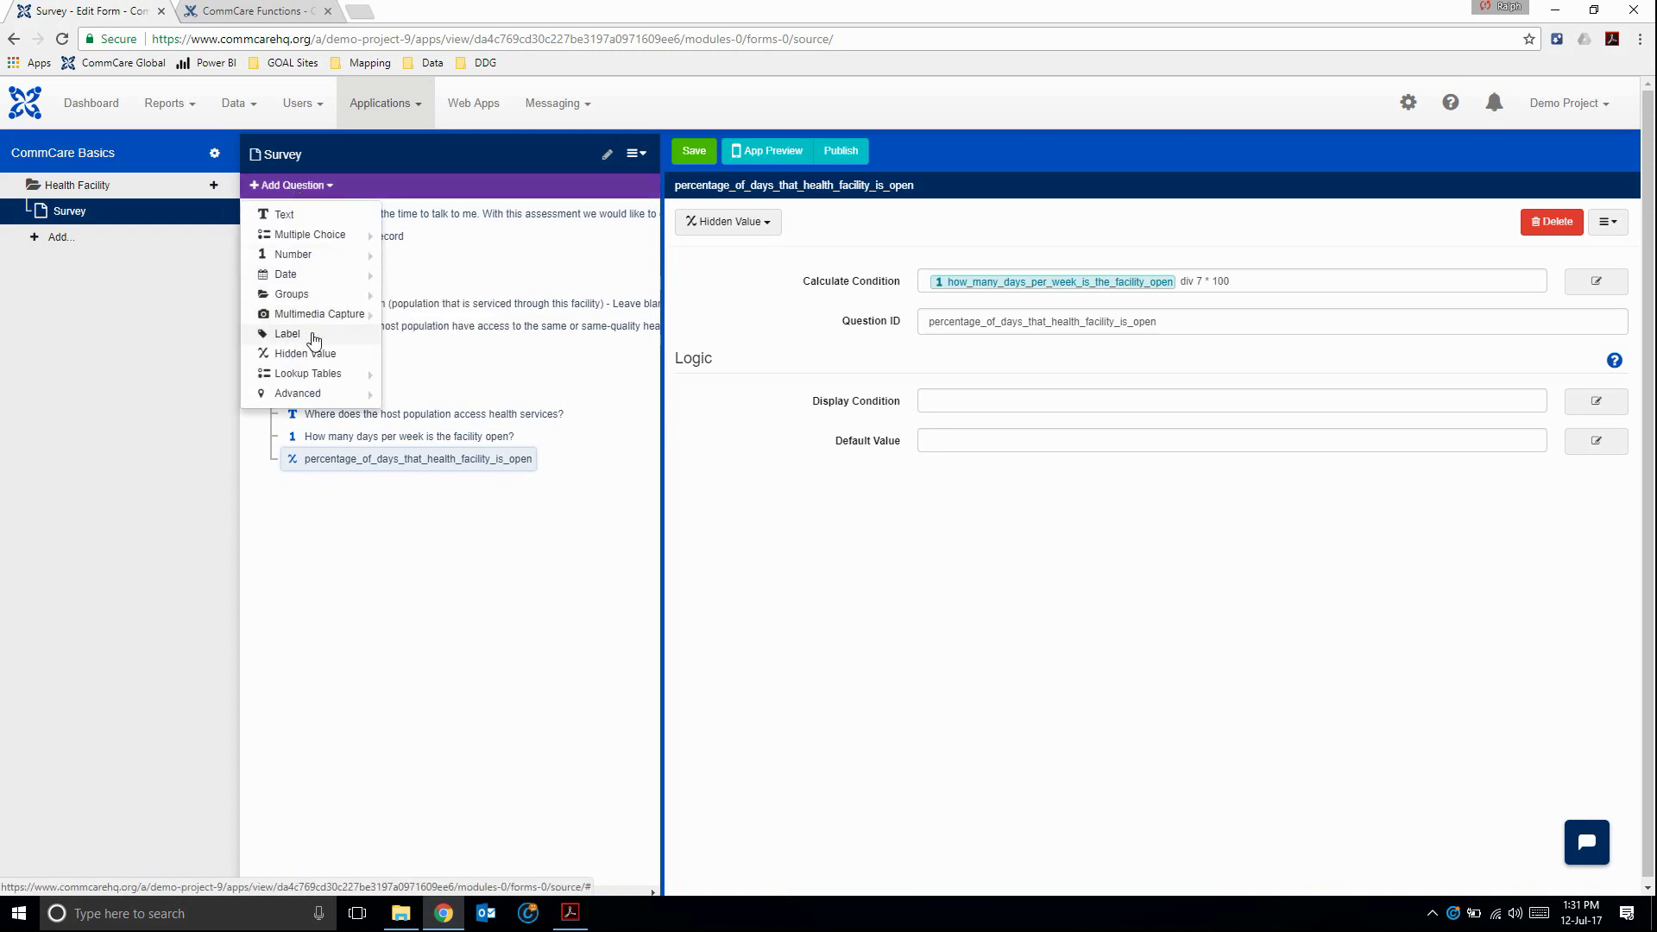
pyautogui.click(314, 339)
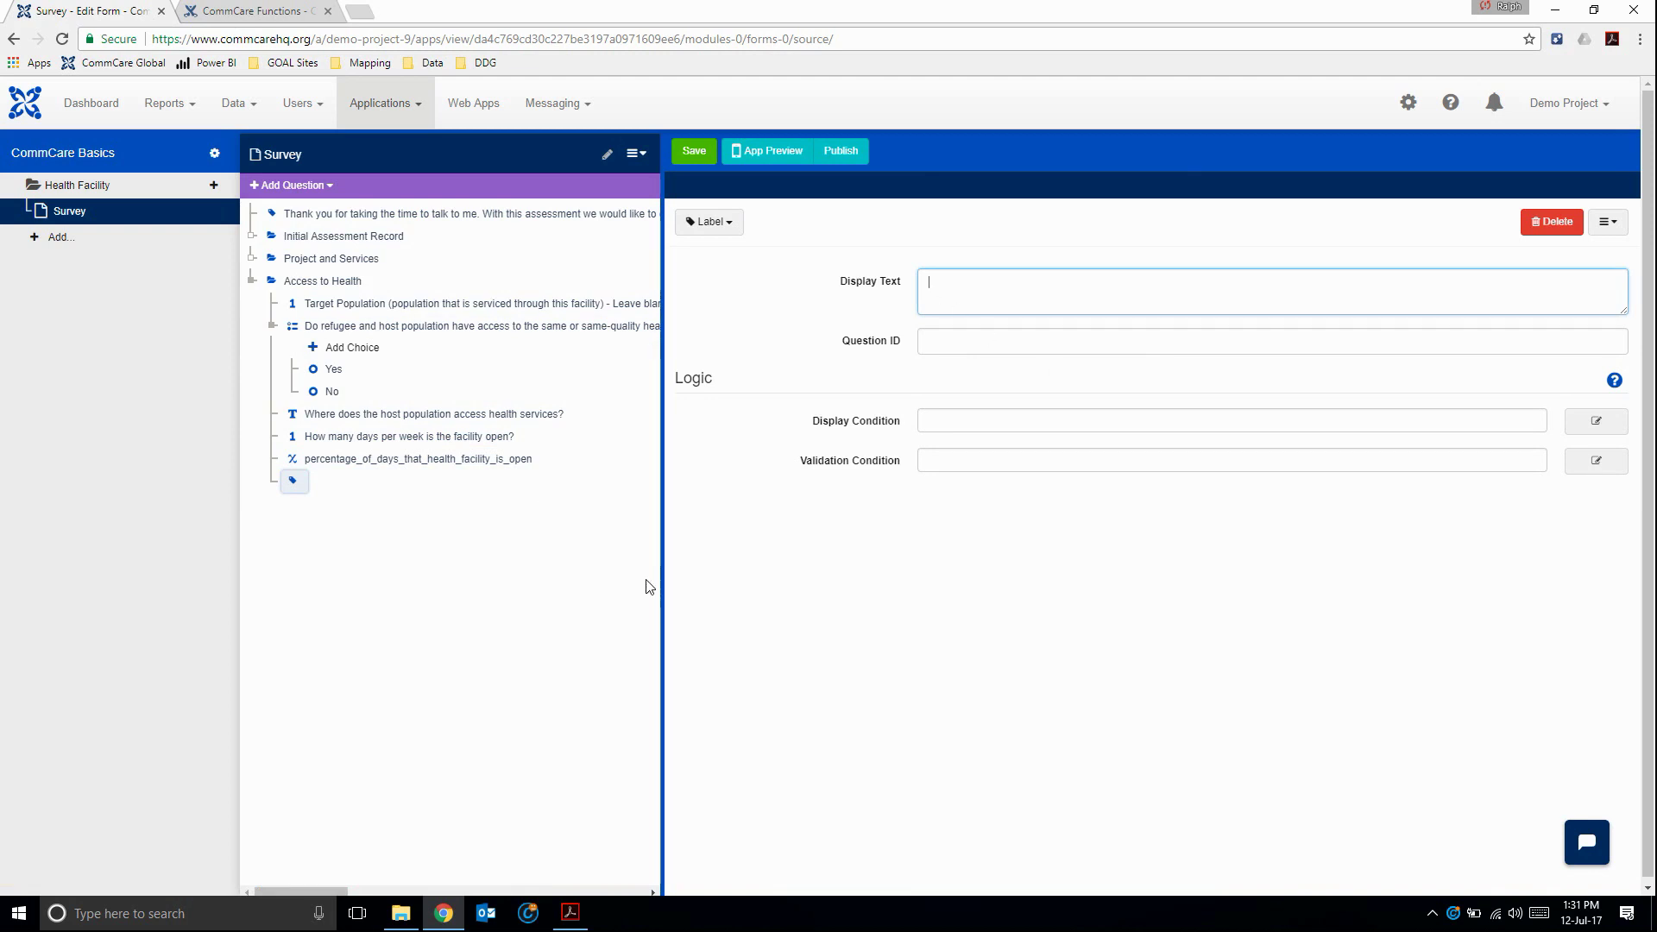
pyautogui.write('The perscen')
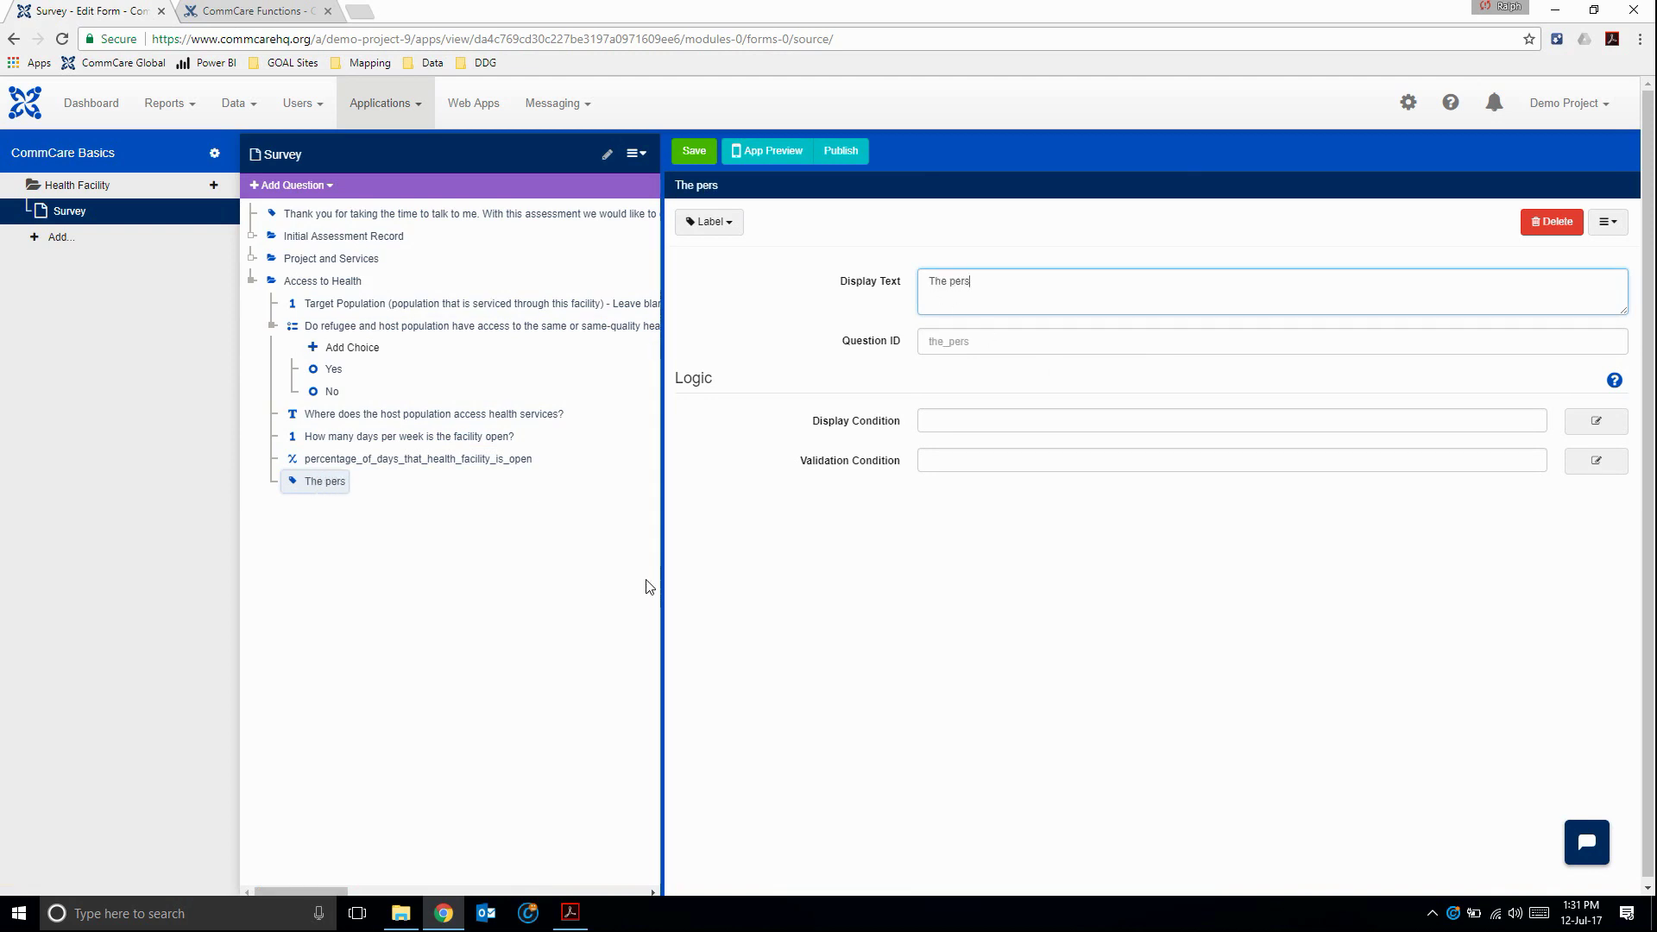
pyautogui.press('BackSpace')
pyautogui.press('BackSpace')
pyautogui.press('BackSpace')
pyautogui.press('BackSpace')
pyautogui.write('centage')
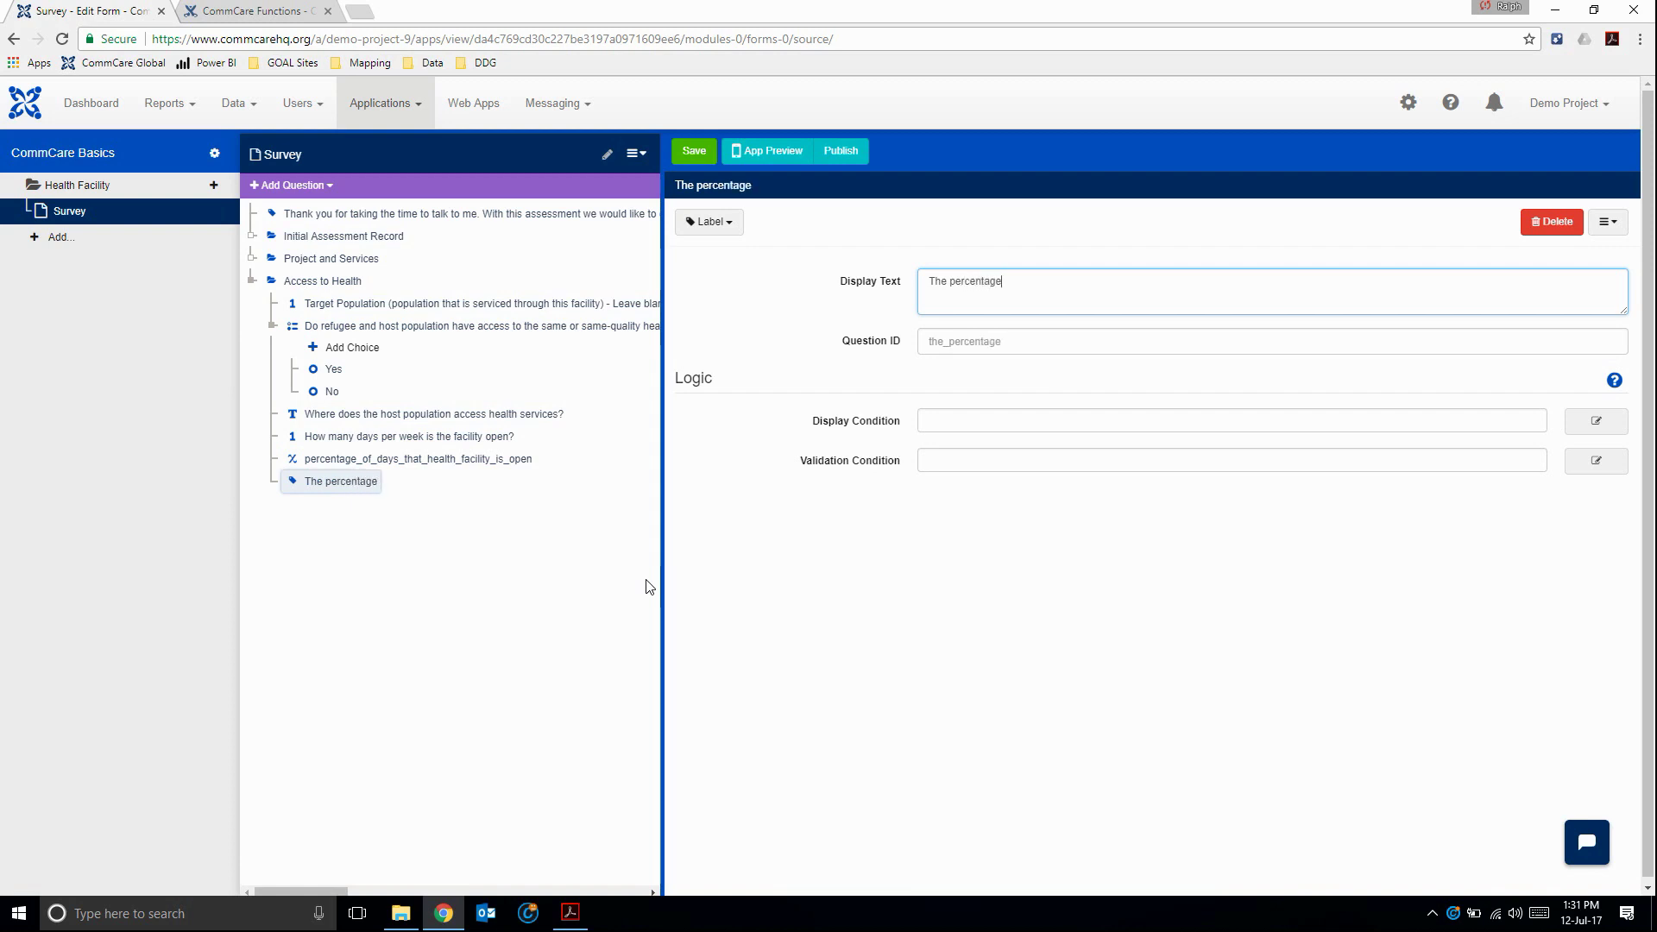
pyautogui.write(' of days that the health facility is')
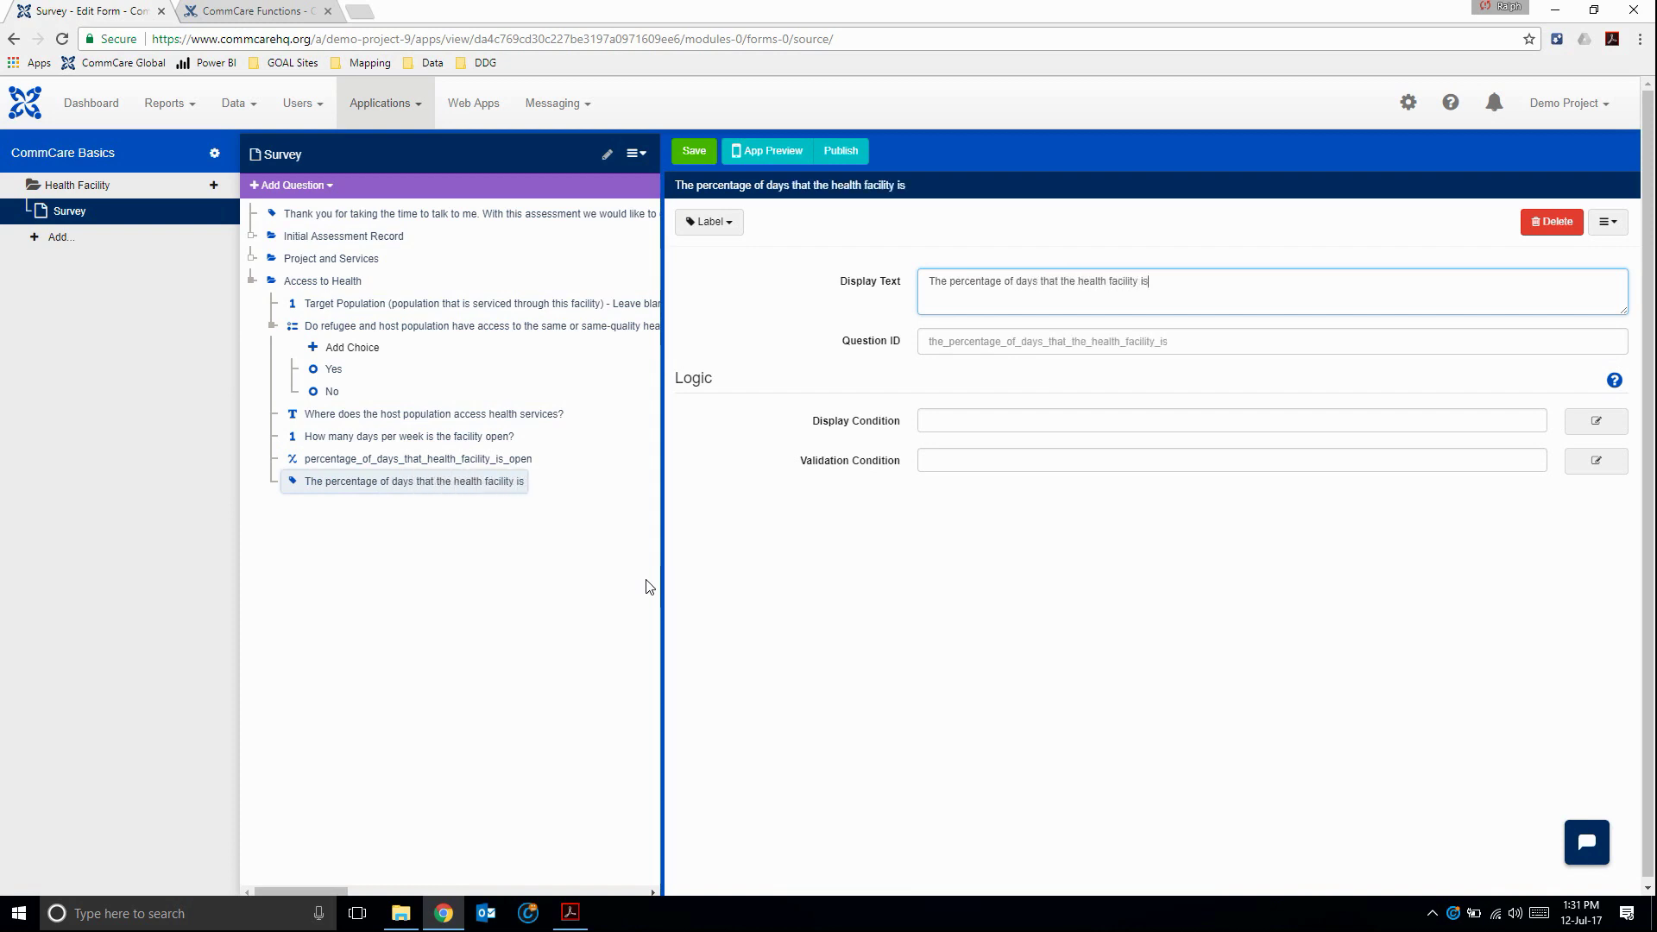
pyautogui.write(' open is:')
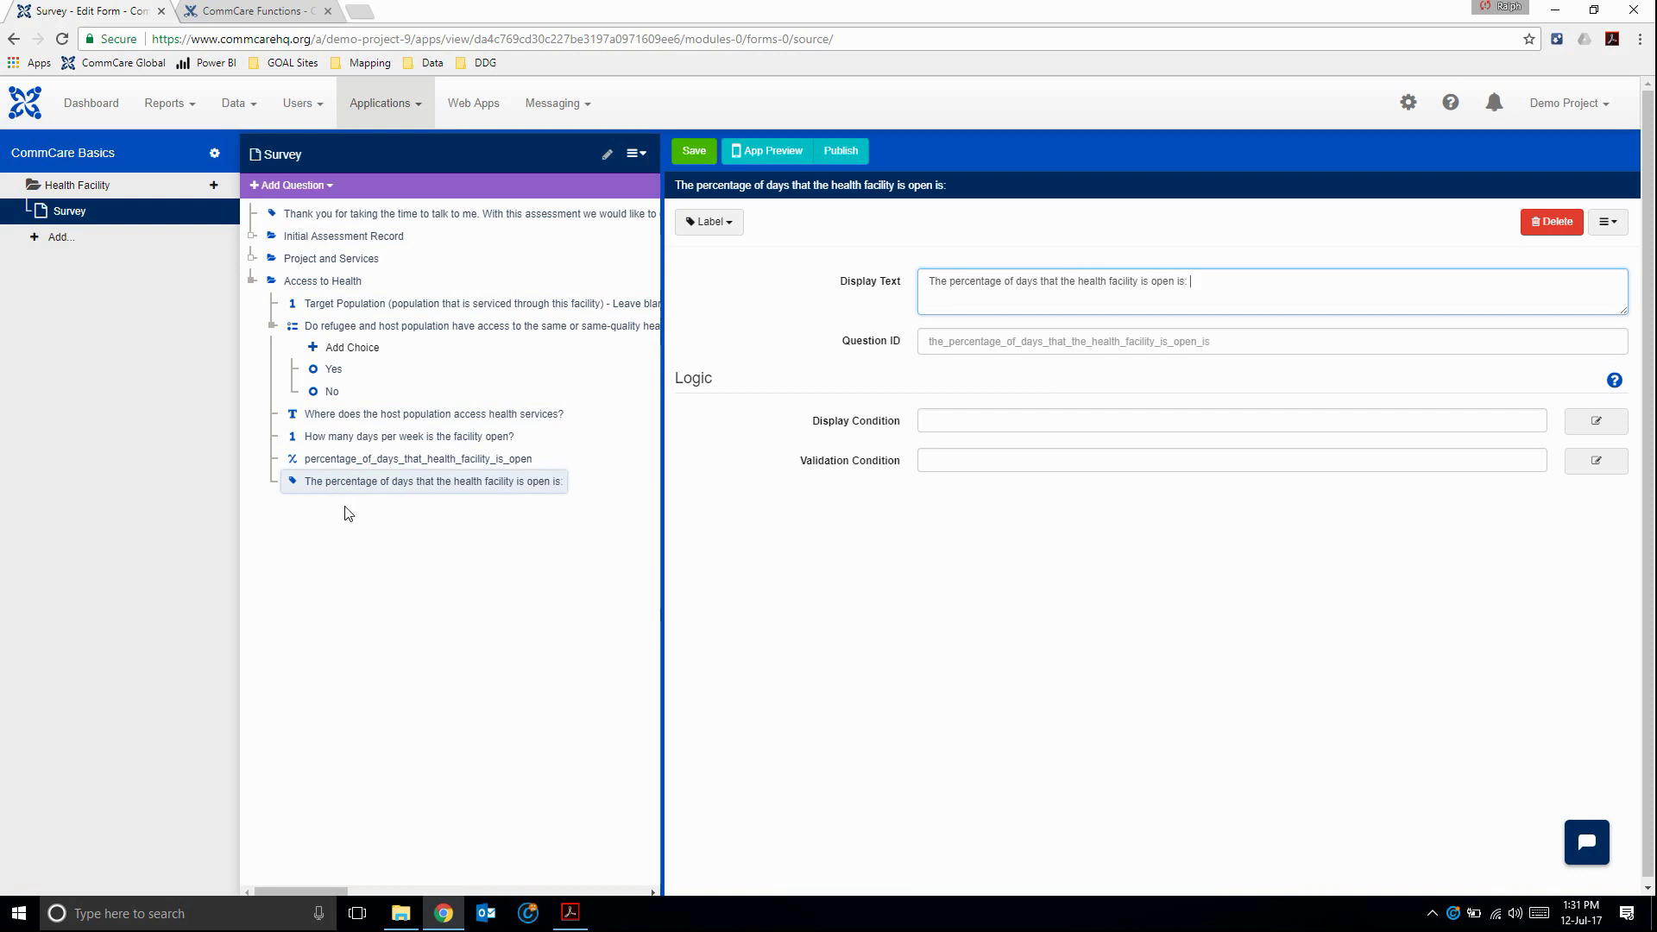
pyautogui.moveTo(358, 466); pyautogui.dragTo(1240, 293)
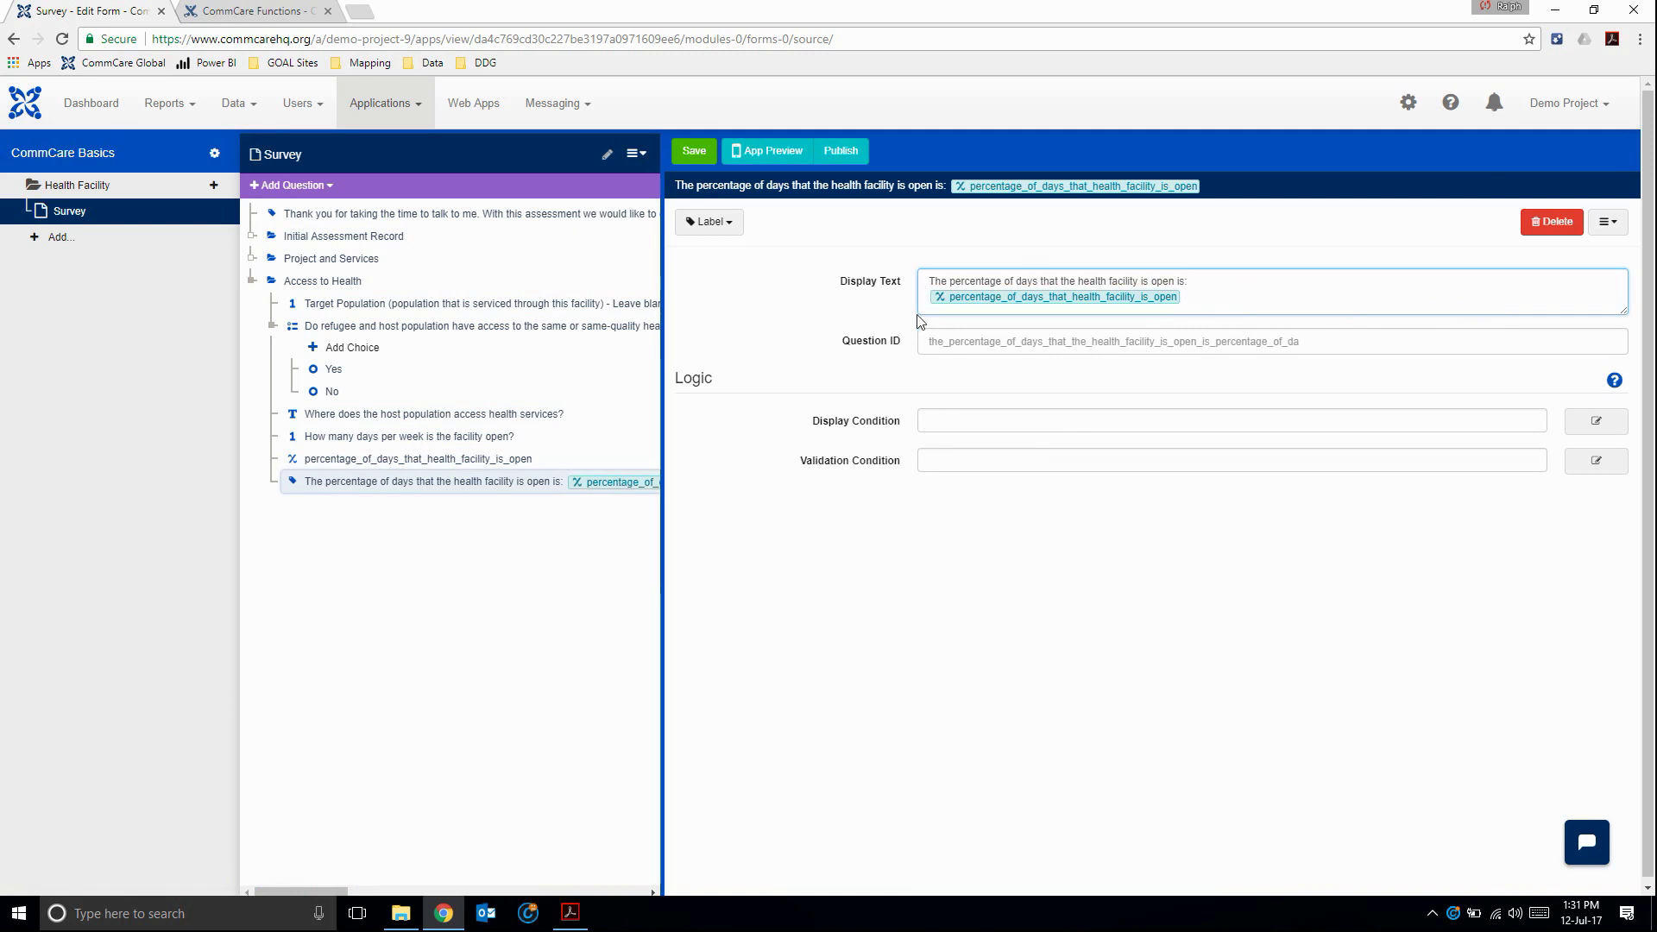
# - Set the new label's question ID to show_percentage and save the form
pyautogui.click(958, 345)
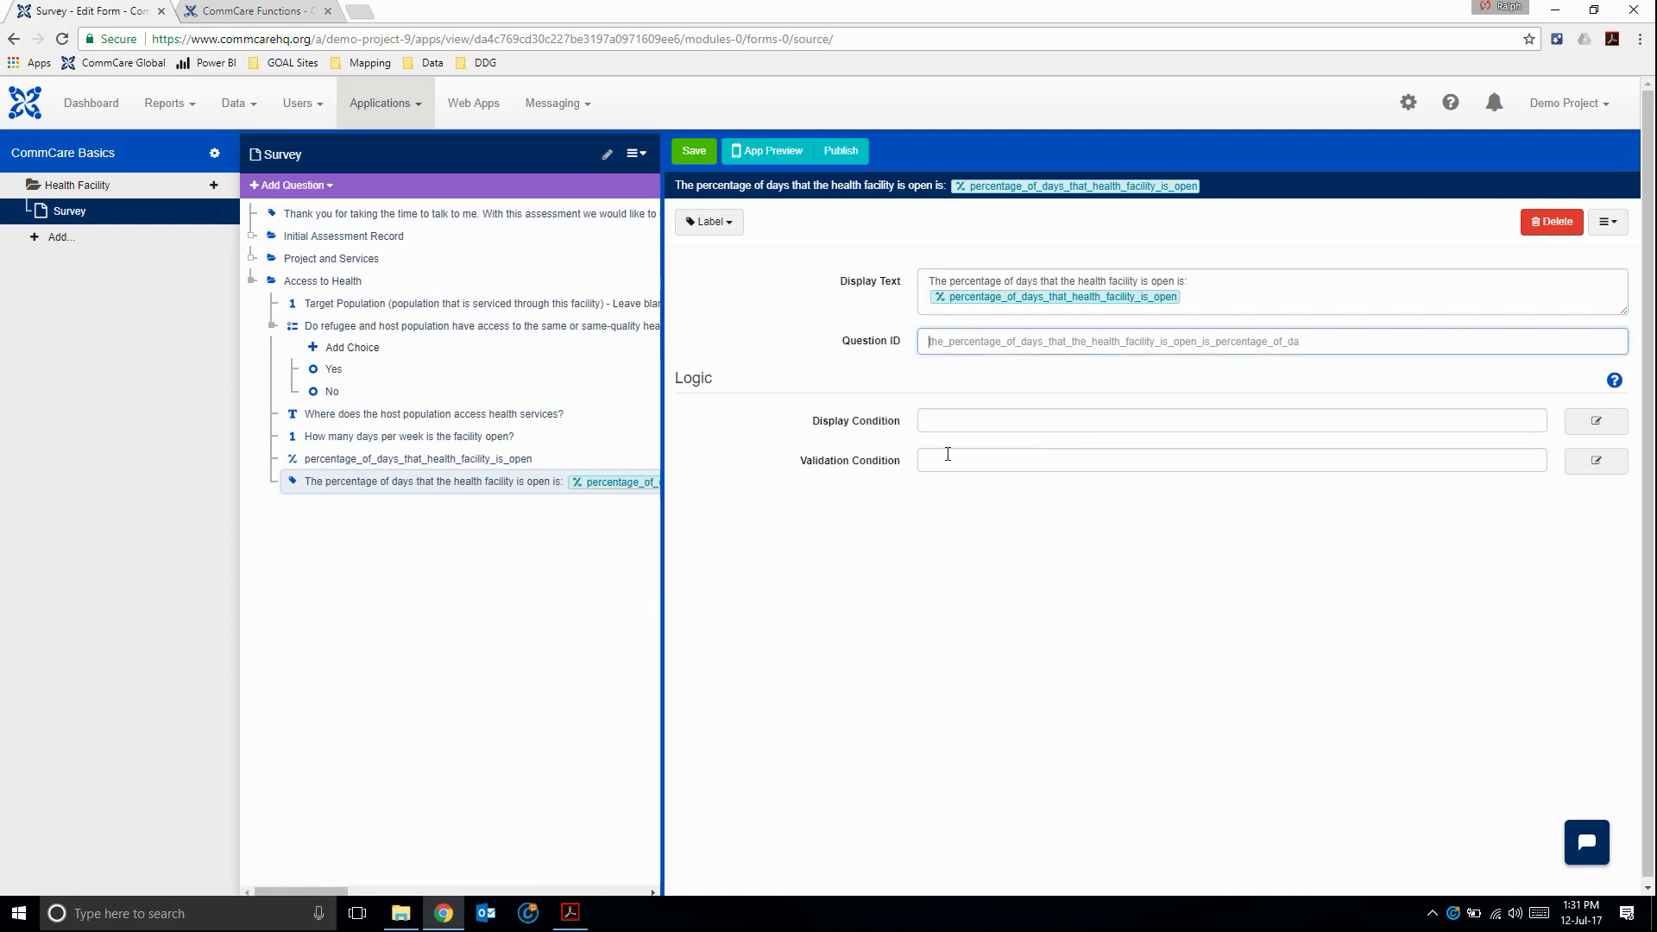
pyautogui.write('show_')
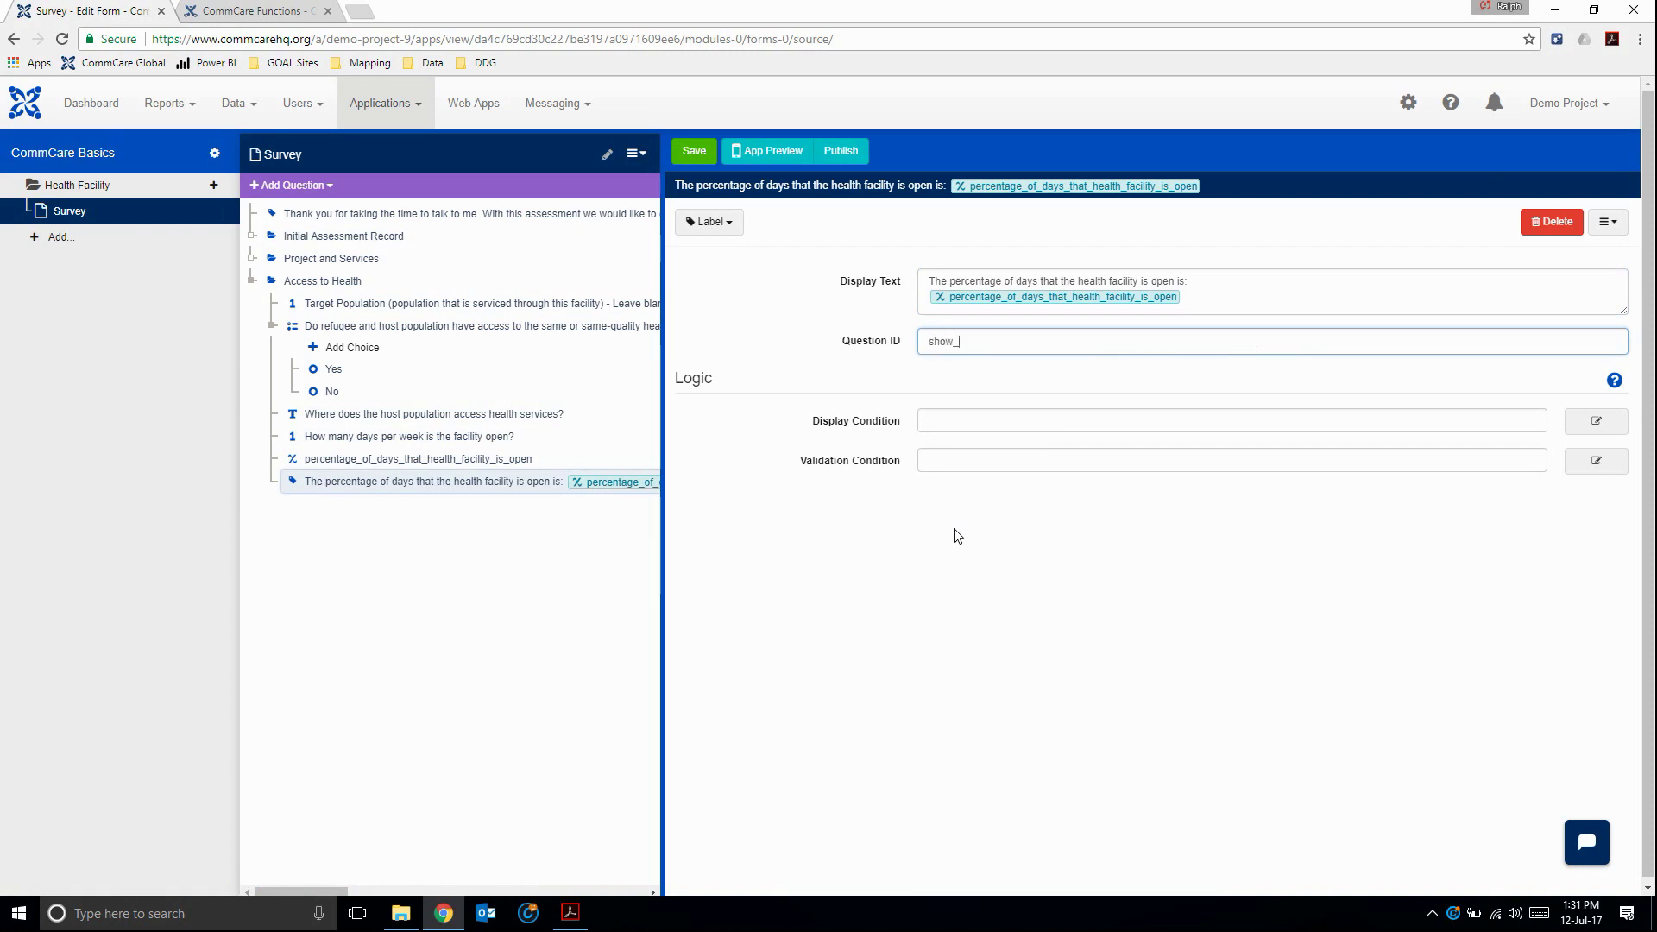
pyautogui.write('percentage')
pyautogui.moveTo(928, 361); pyautogui.dragTo(766, 449)
pyautogui.click(767, 449)
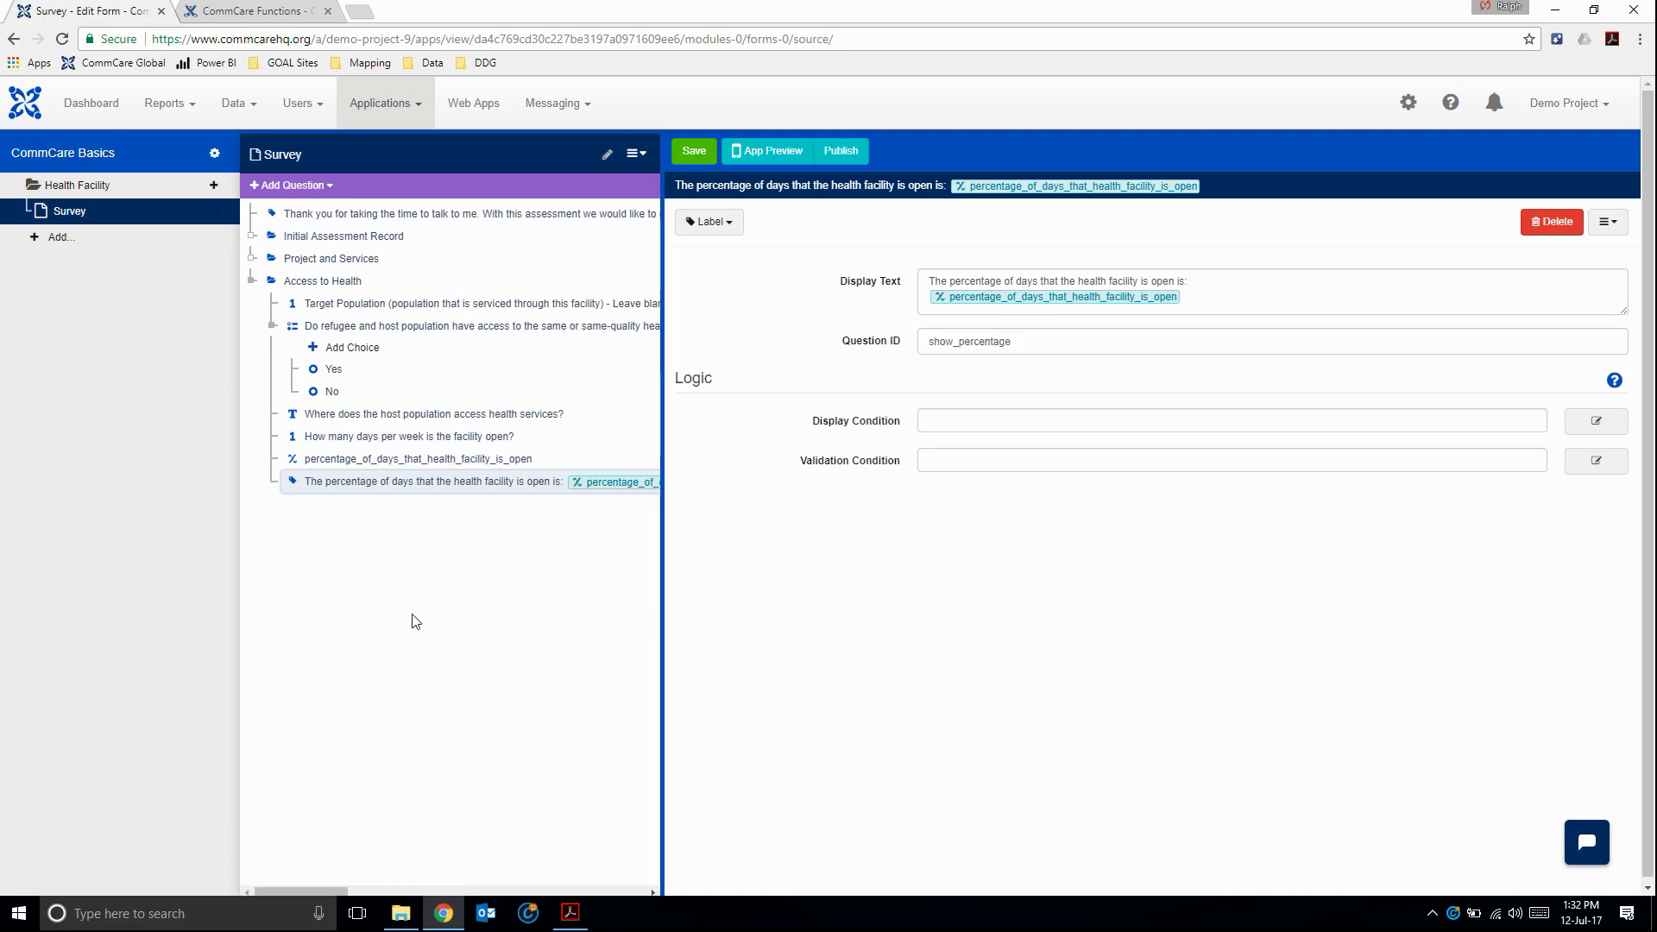
pyautogui.click(692, 154)
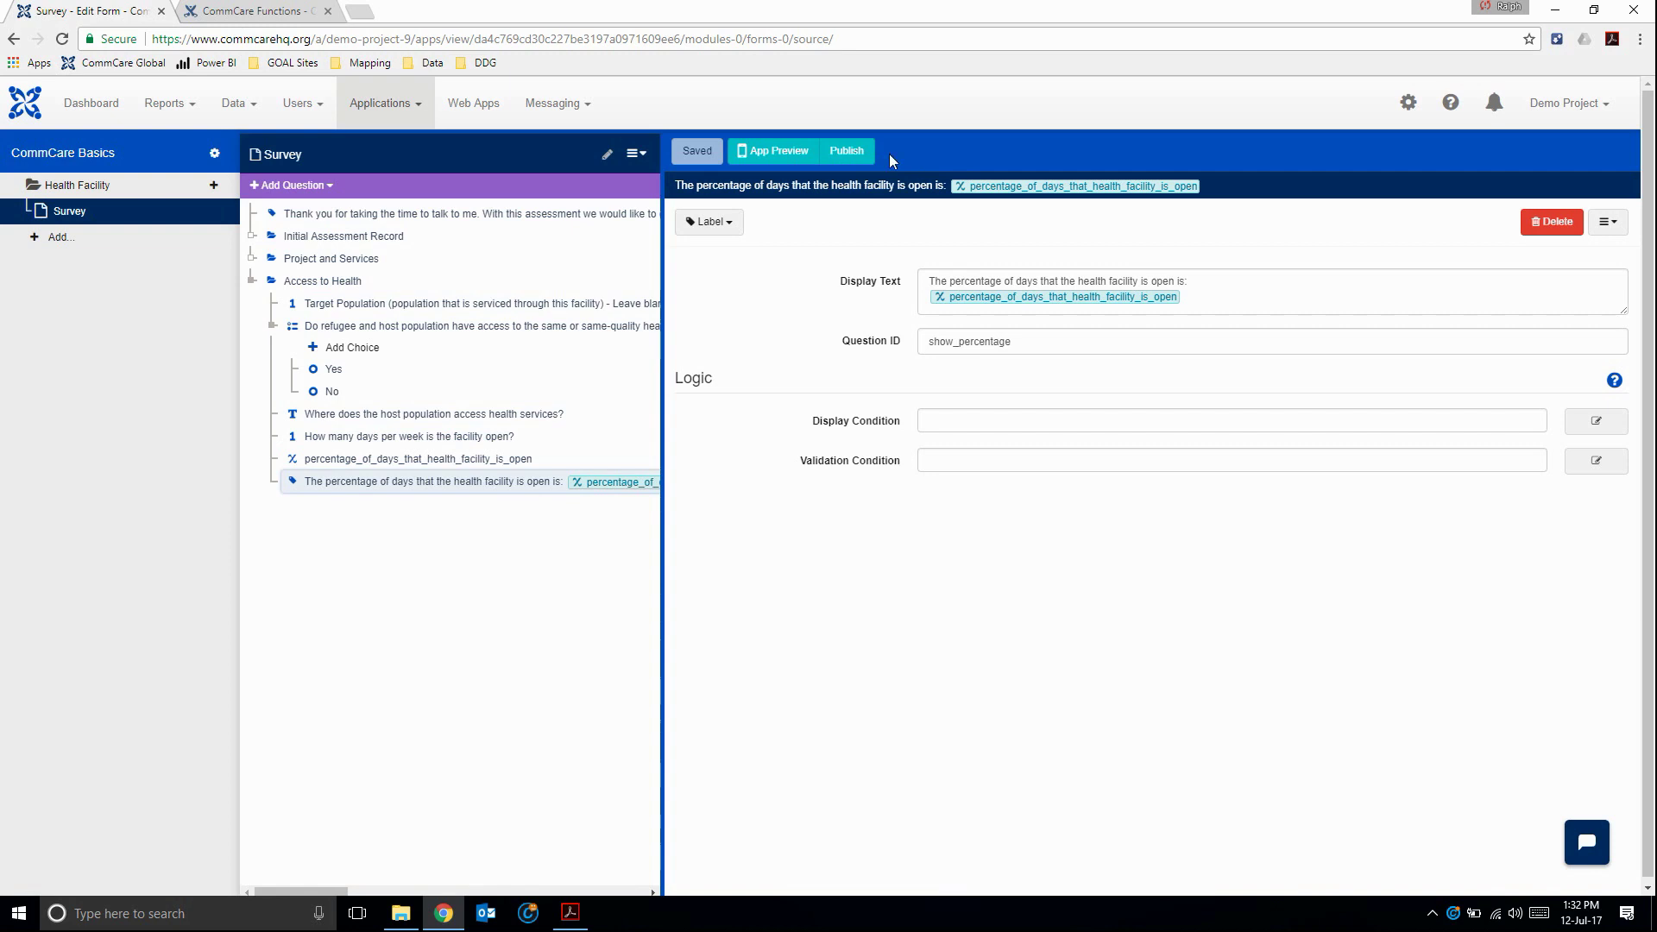
# - Make a new version of the CommCare Basics application and turn on auto-update for it
pyautogui.click(846, 151)
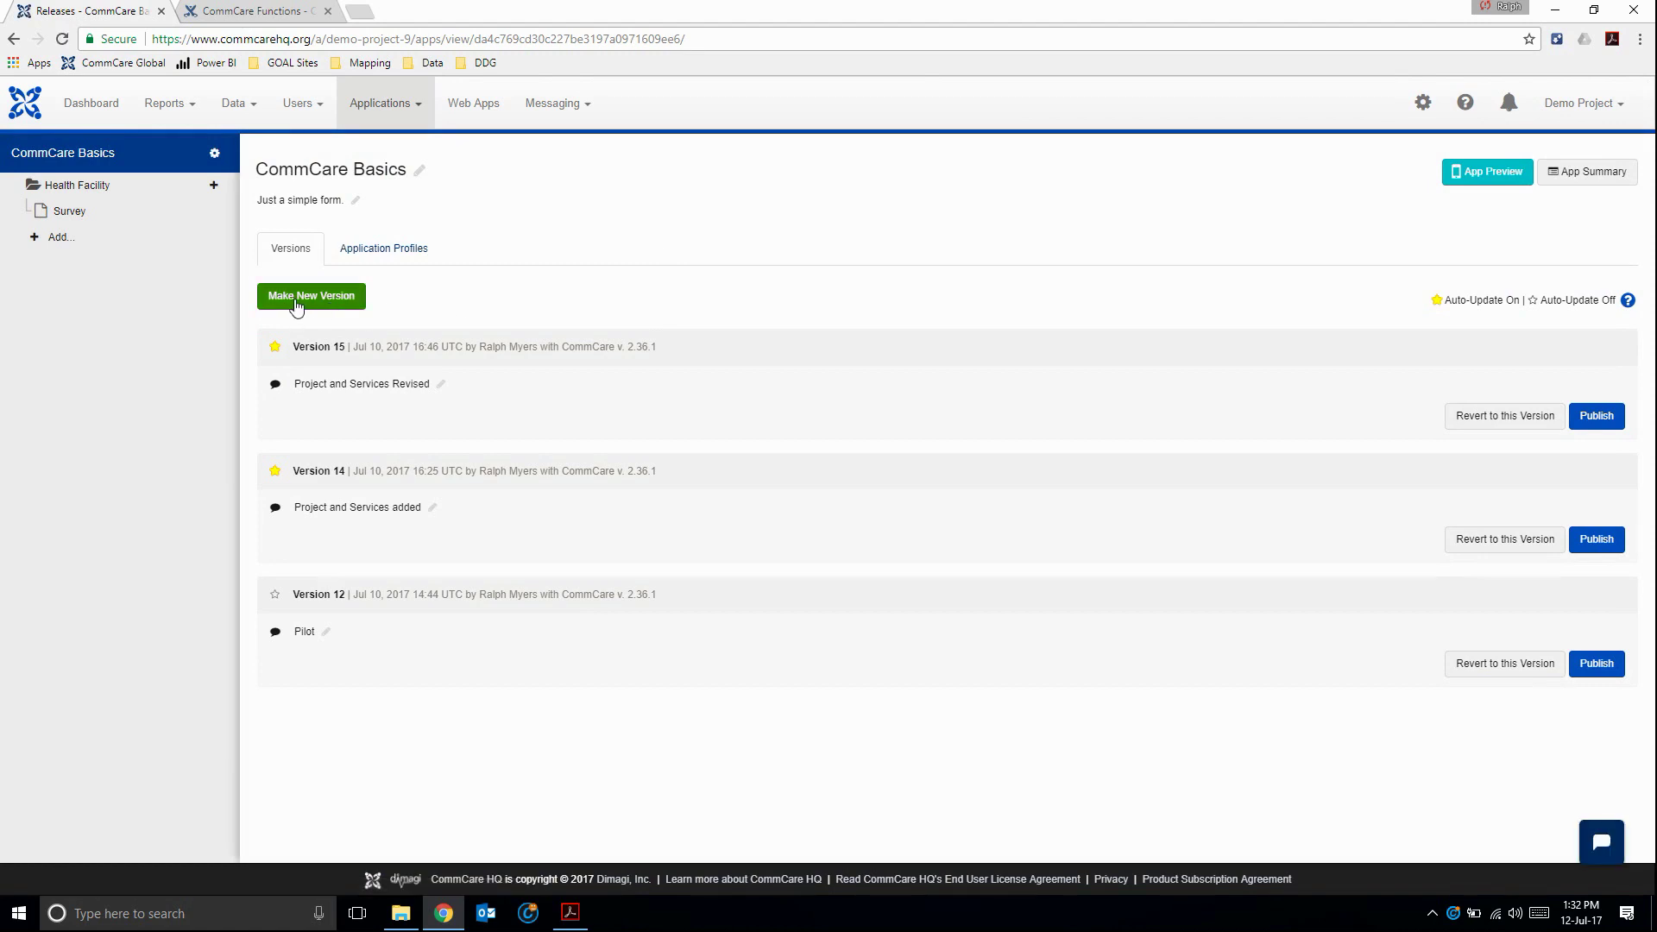
pyautogui.click(326, 302)
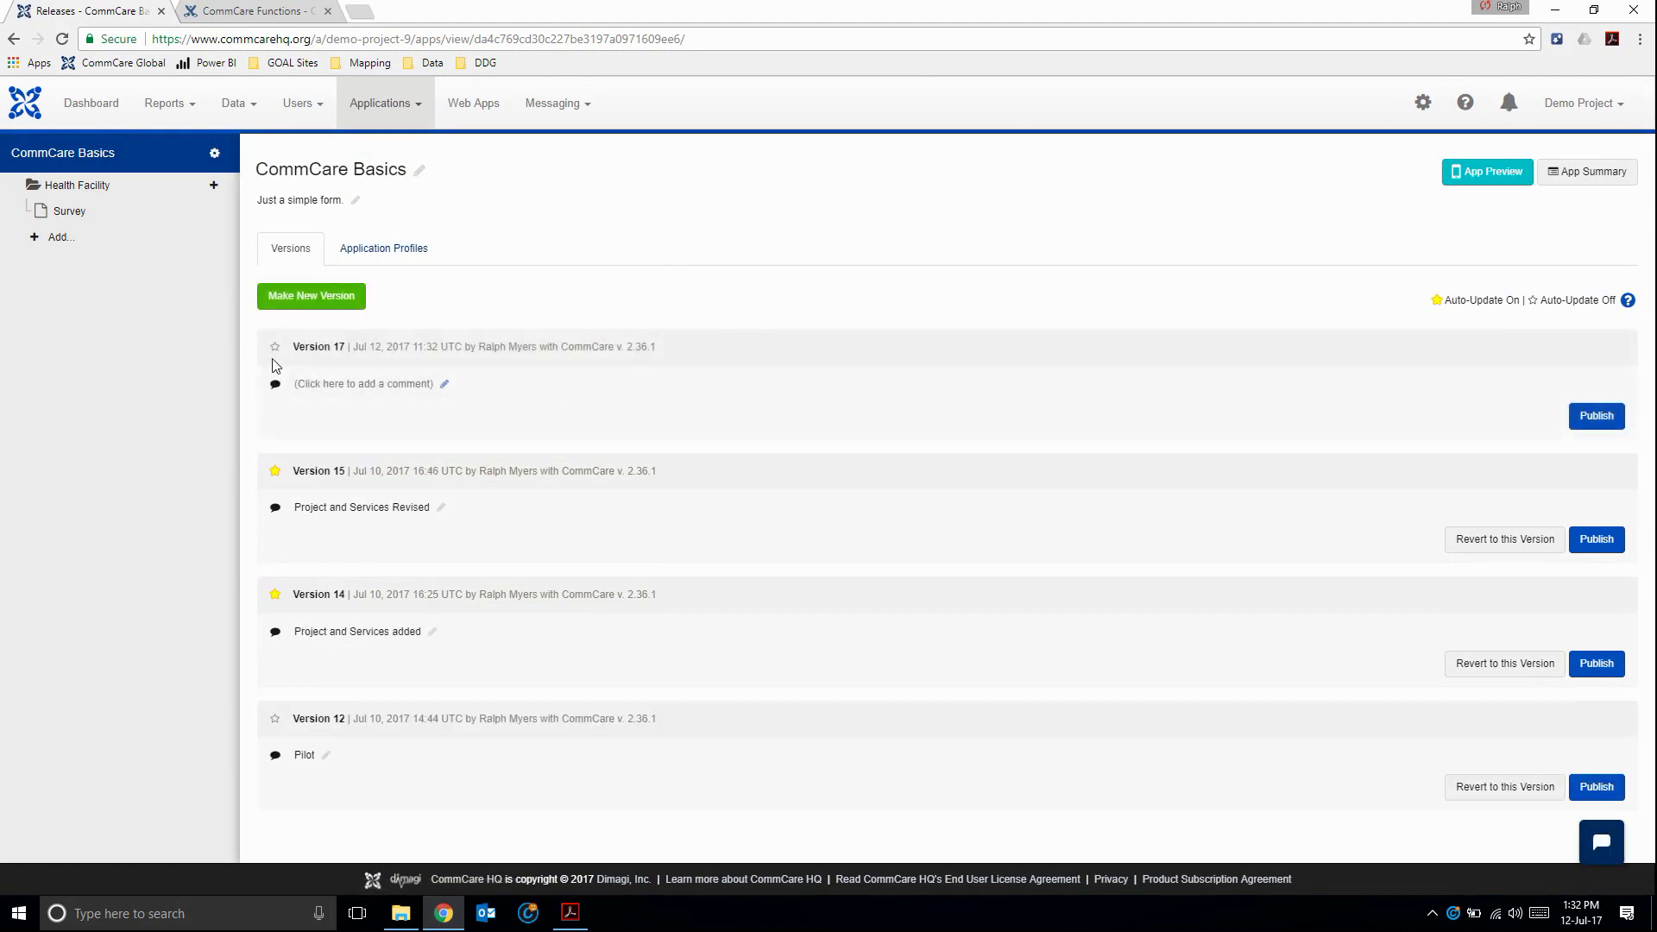
pyautogui.click(274, 347)
# - Add the comment "Percentage Score Added" to the newly made version
pyautogui.click(372, 388)
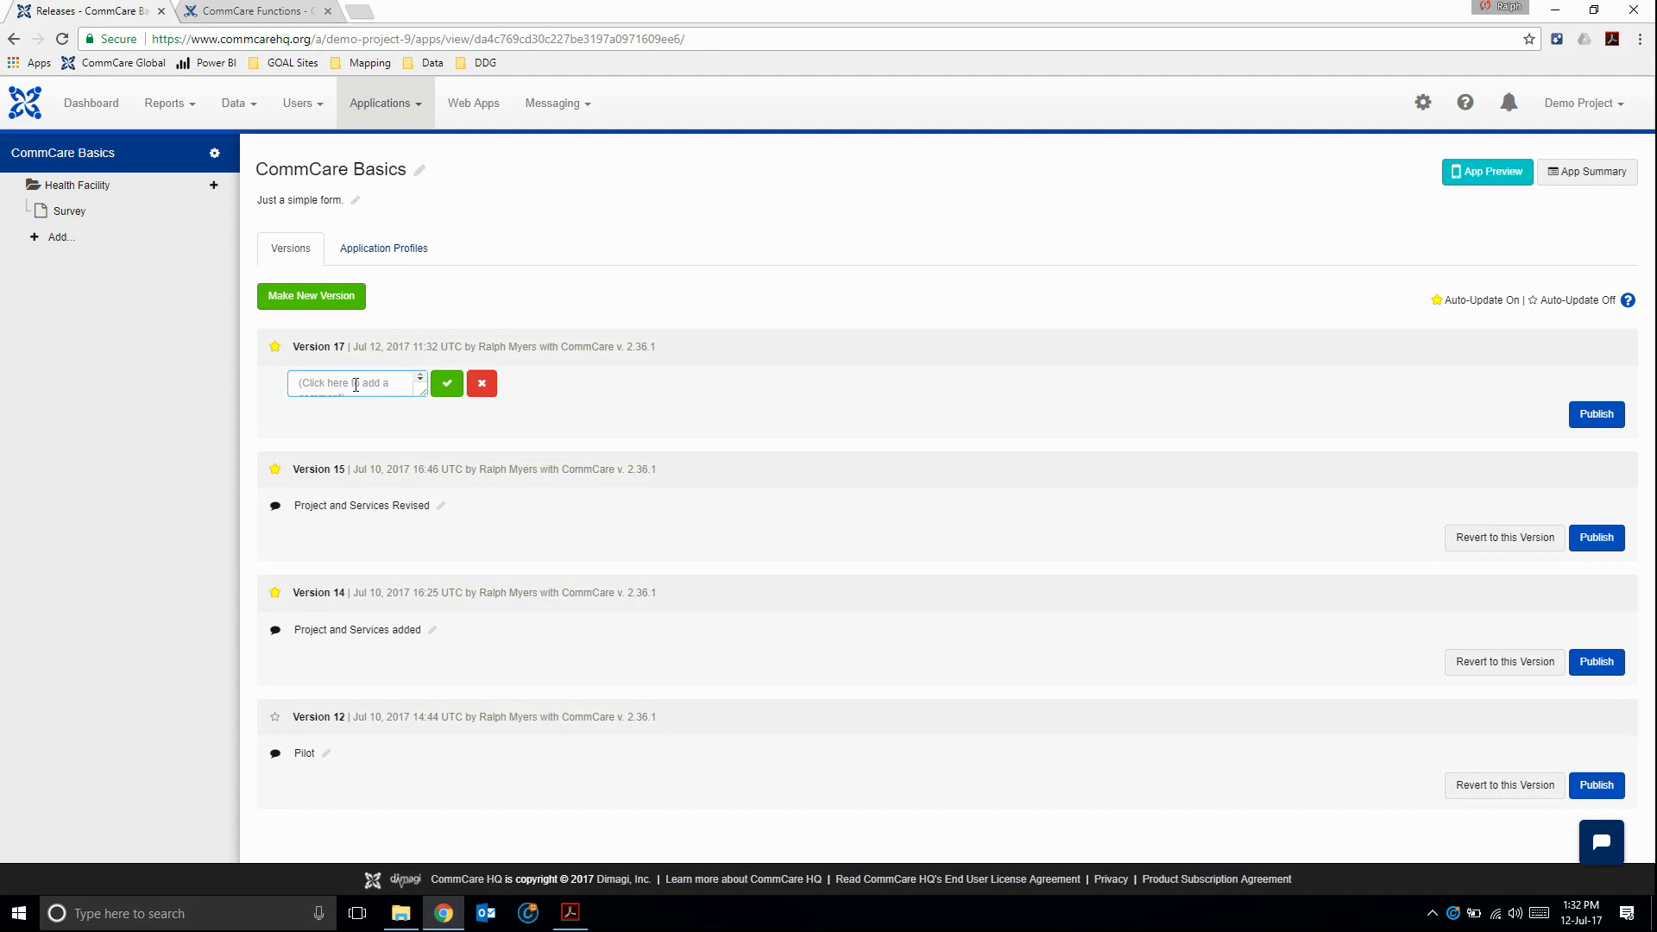
pyautogui.write('Percentage Score')
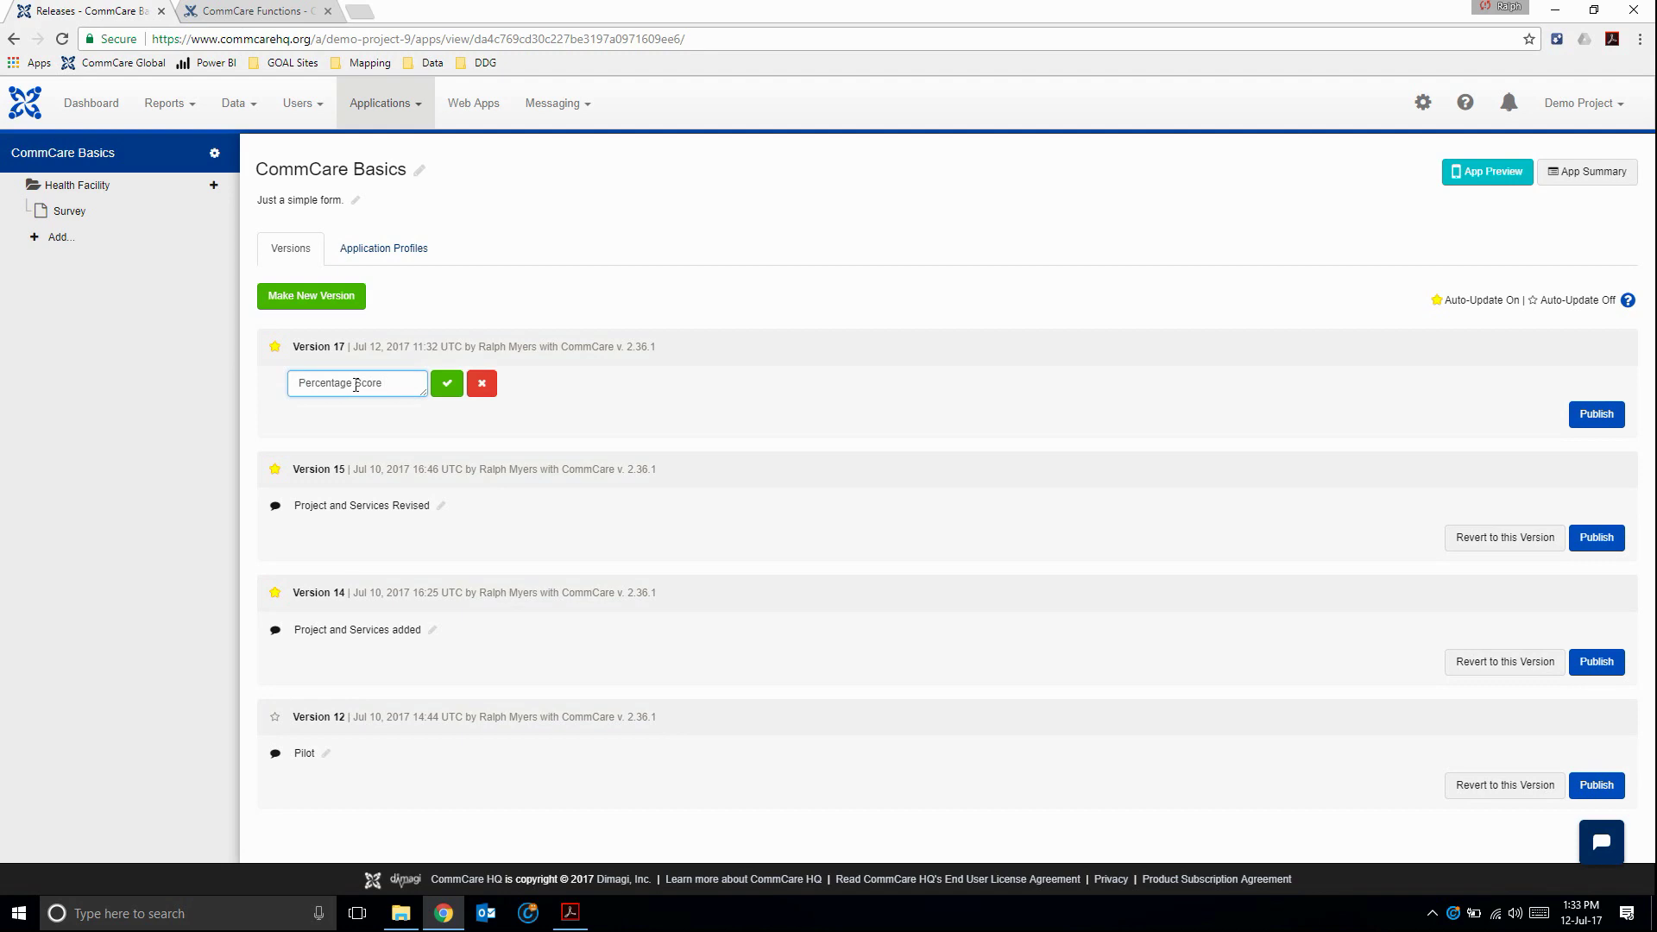
pyautogui.write(' Added')
pyautogui.click(443, 382)
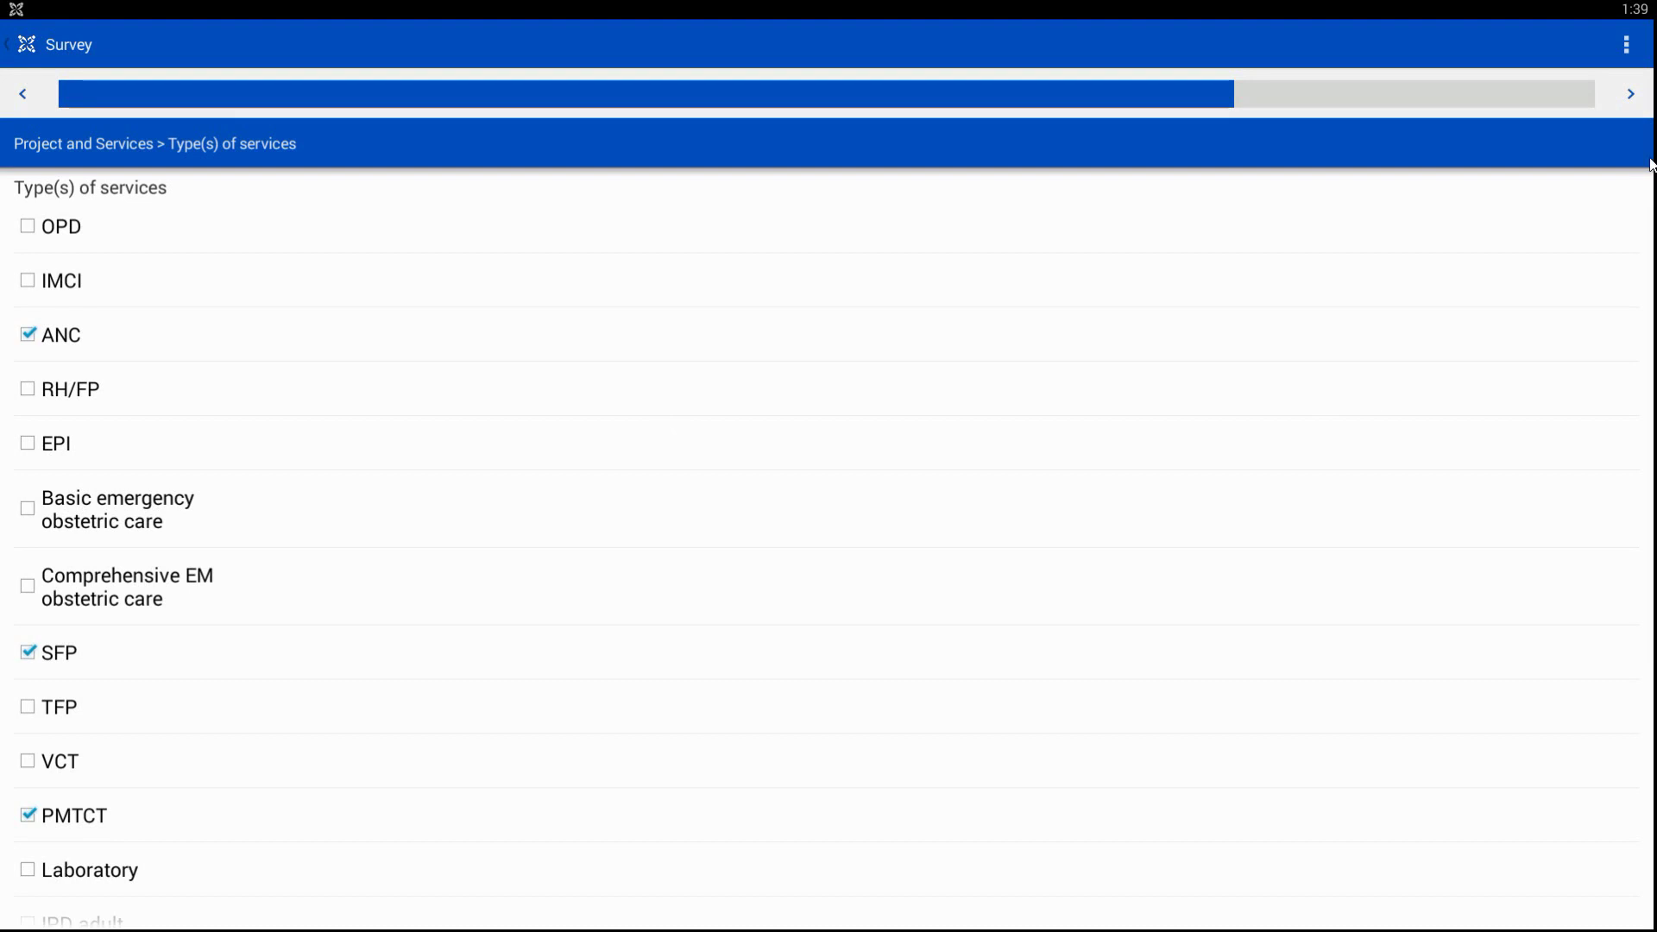
# - In the CommCare mobile survey, go past the types of services and enter 2500 as the target population
pyautogui.click(1630, 99)
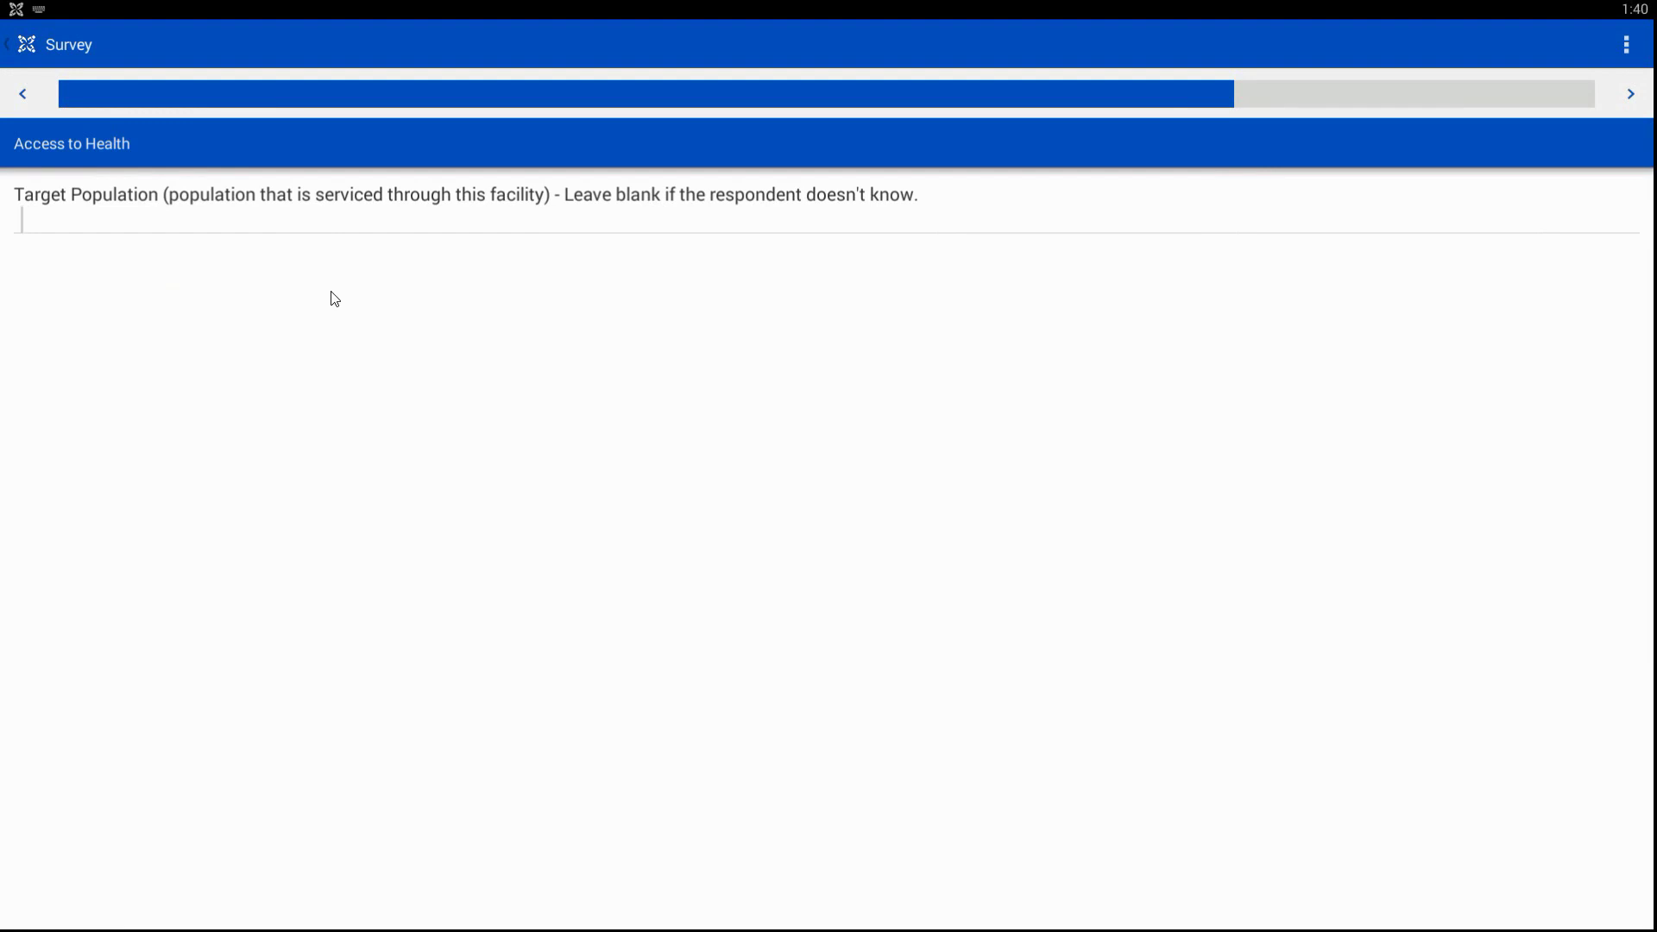
pyautogui.write('2500')
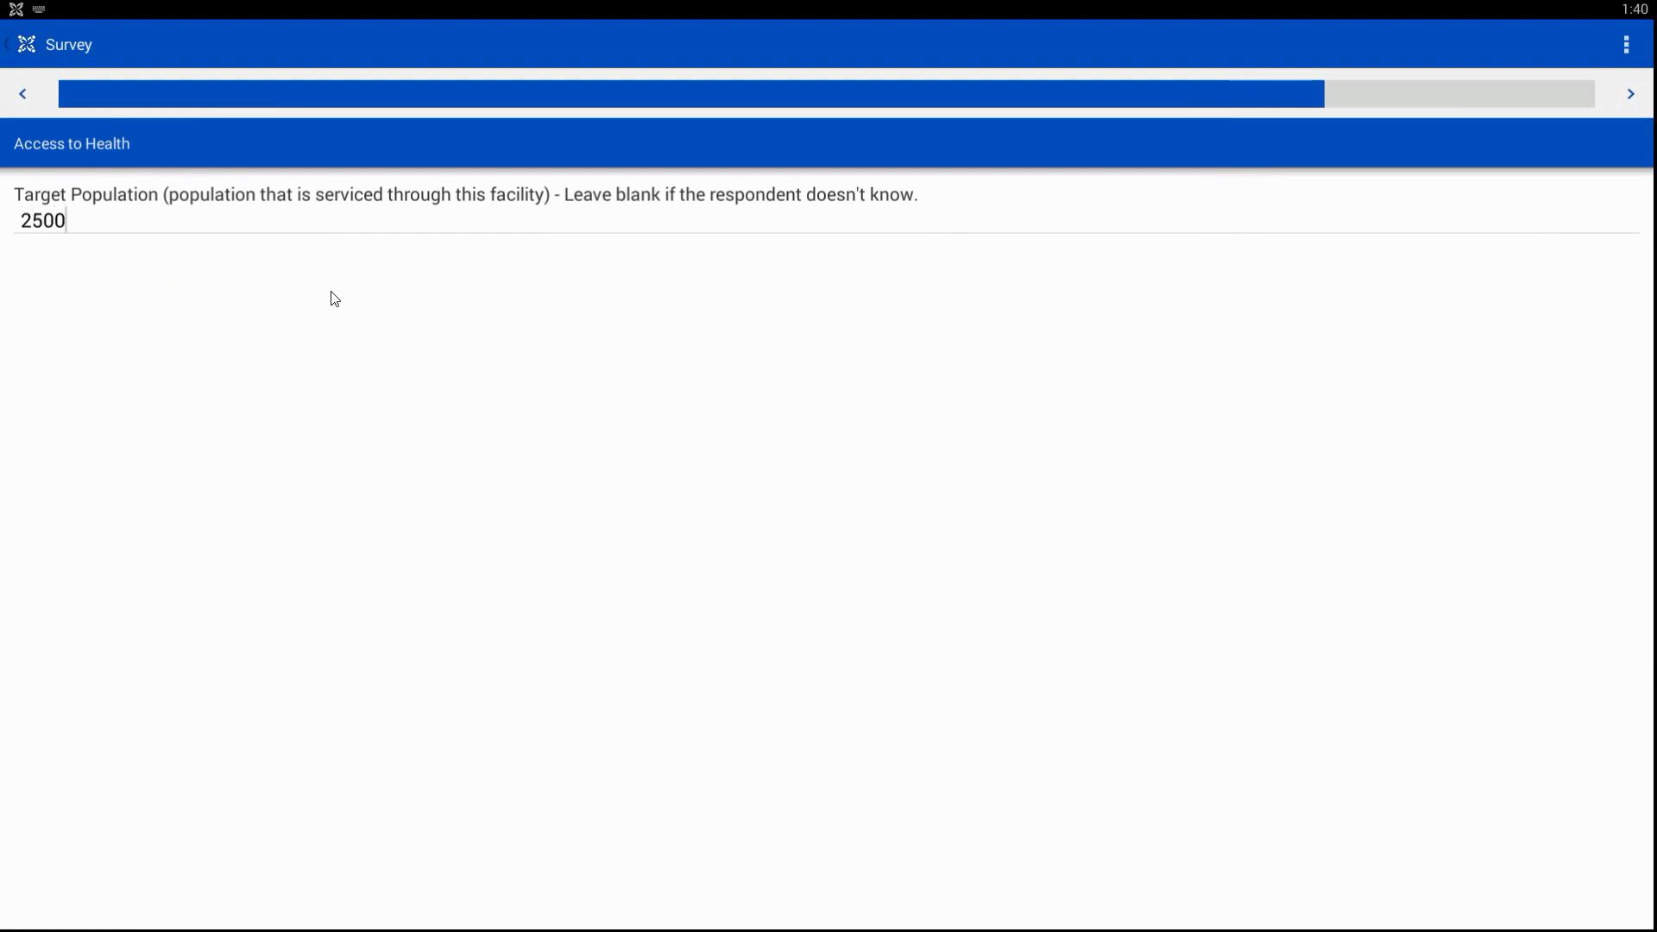
pyautogui.click(1629, 104)
pyautogui.click(1629, 105)
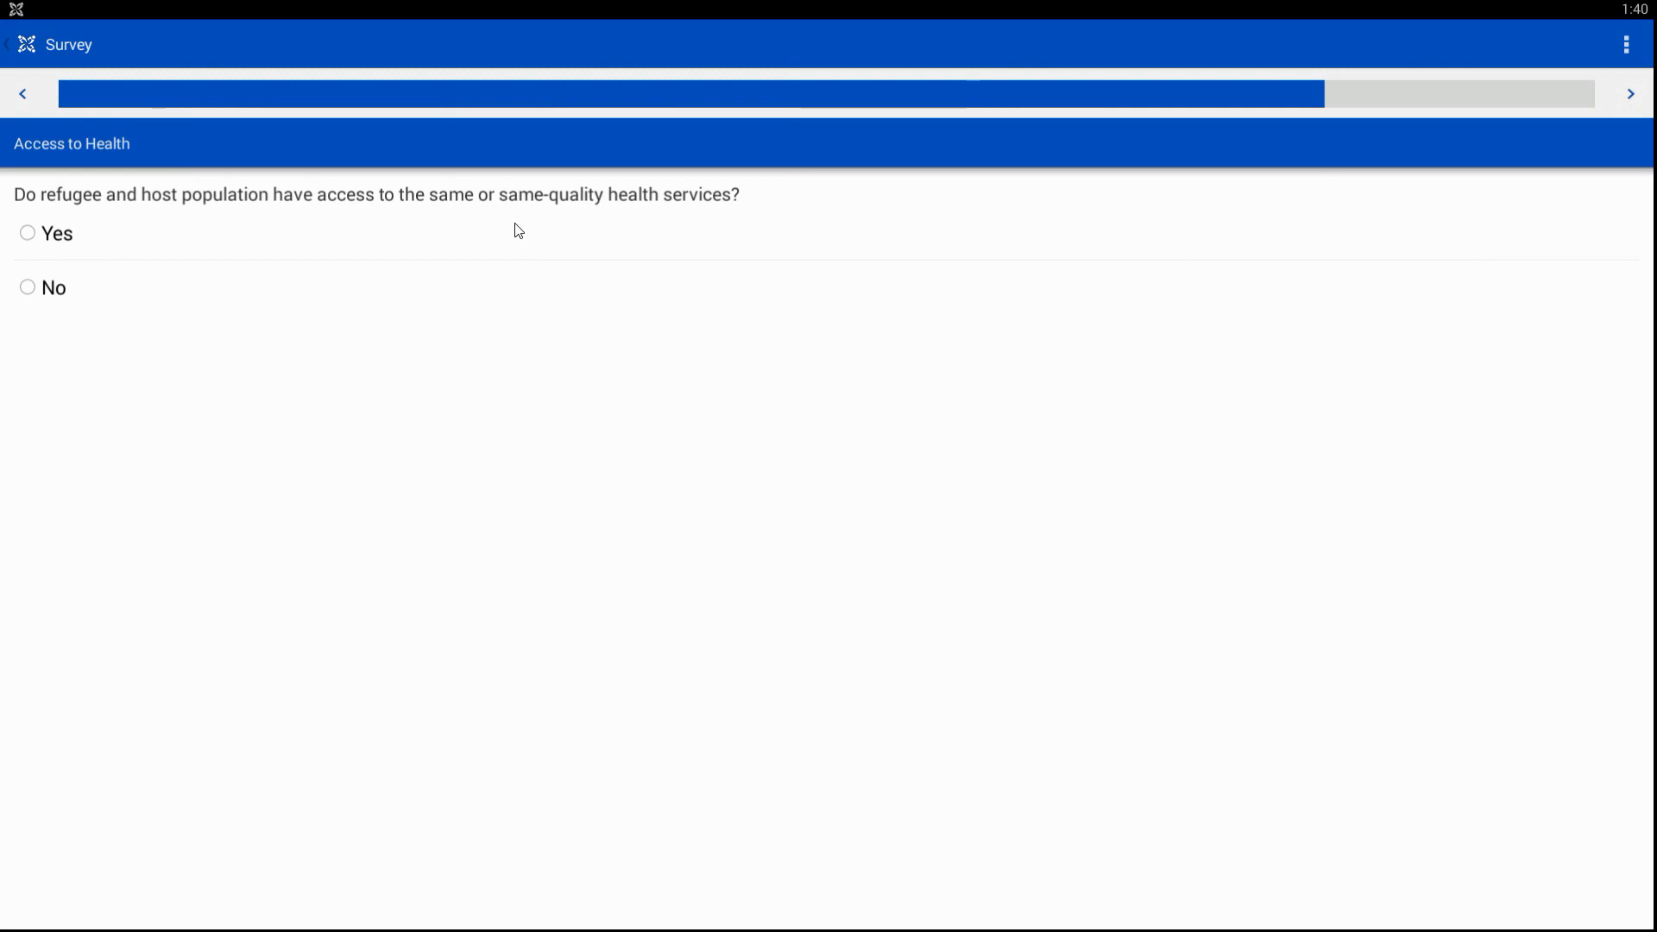
pyautogui.click(52, 248)
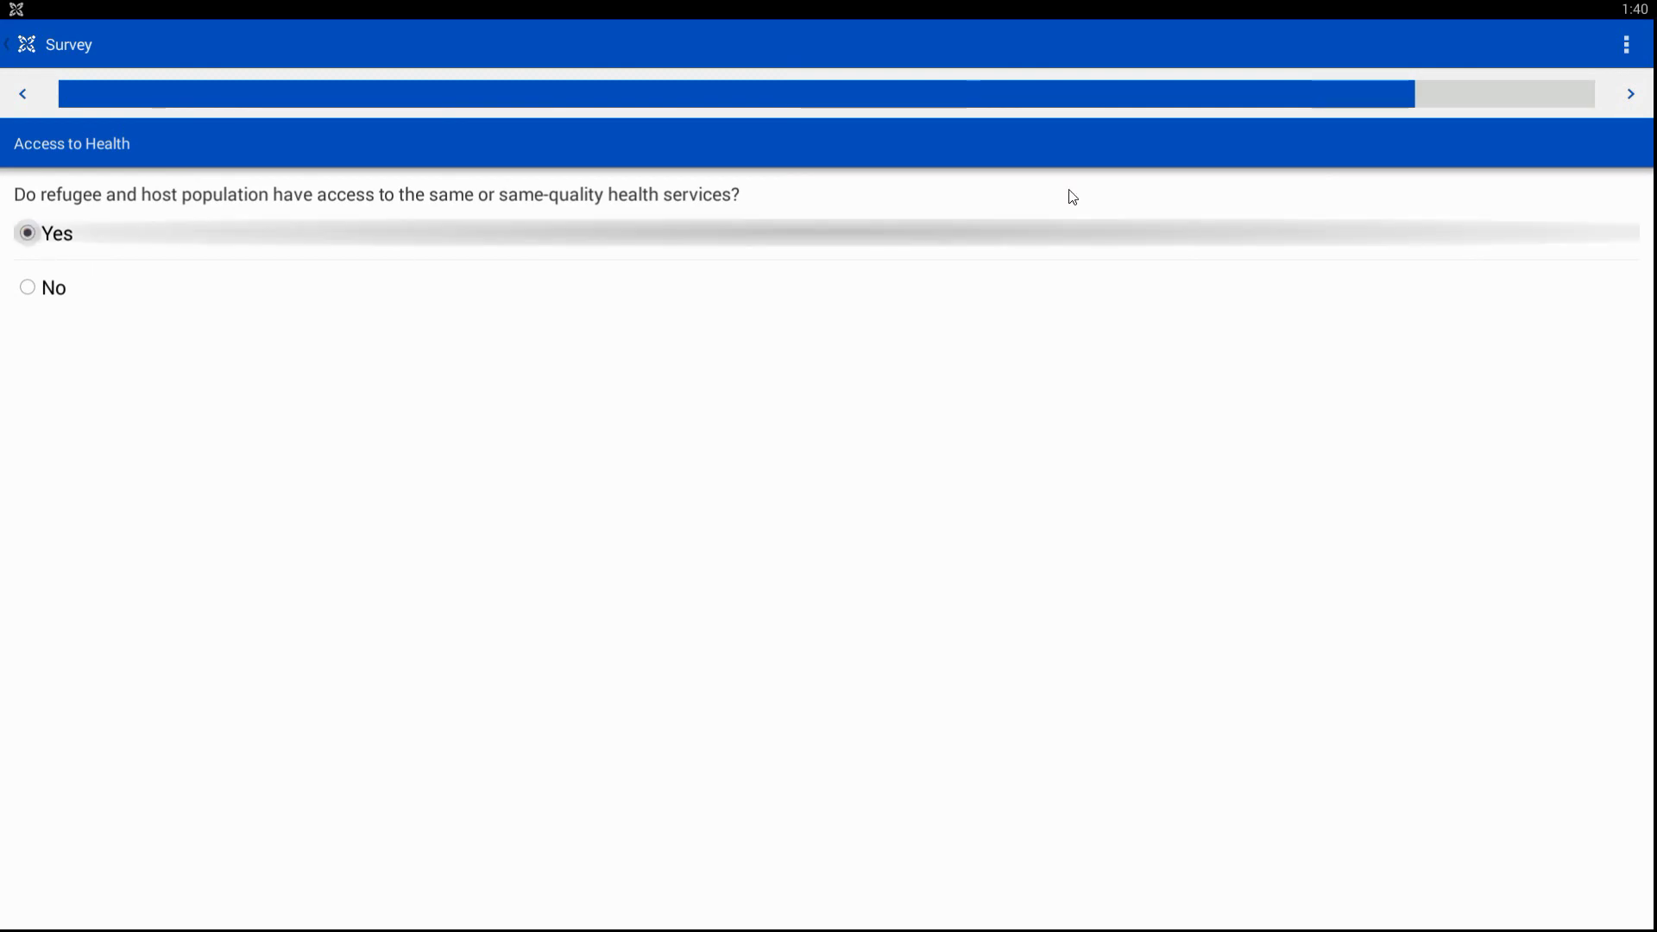
pyautogui.click(1630, 94)
pyautogui.click(21, 93)
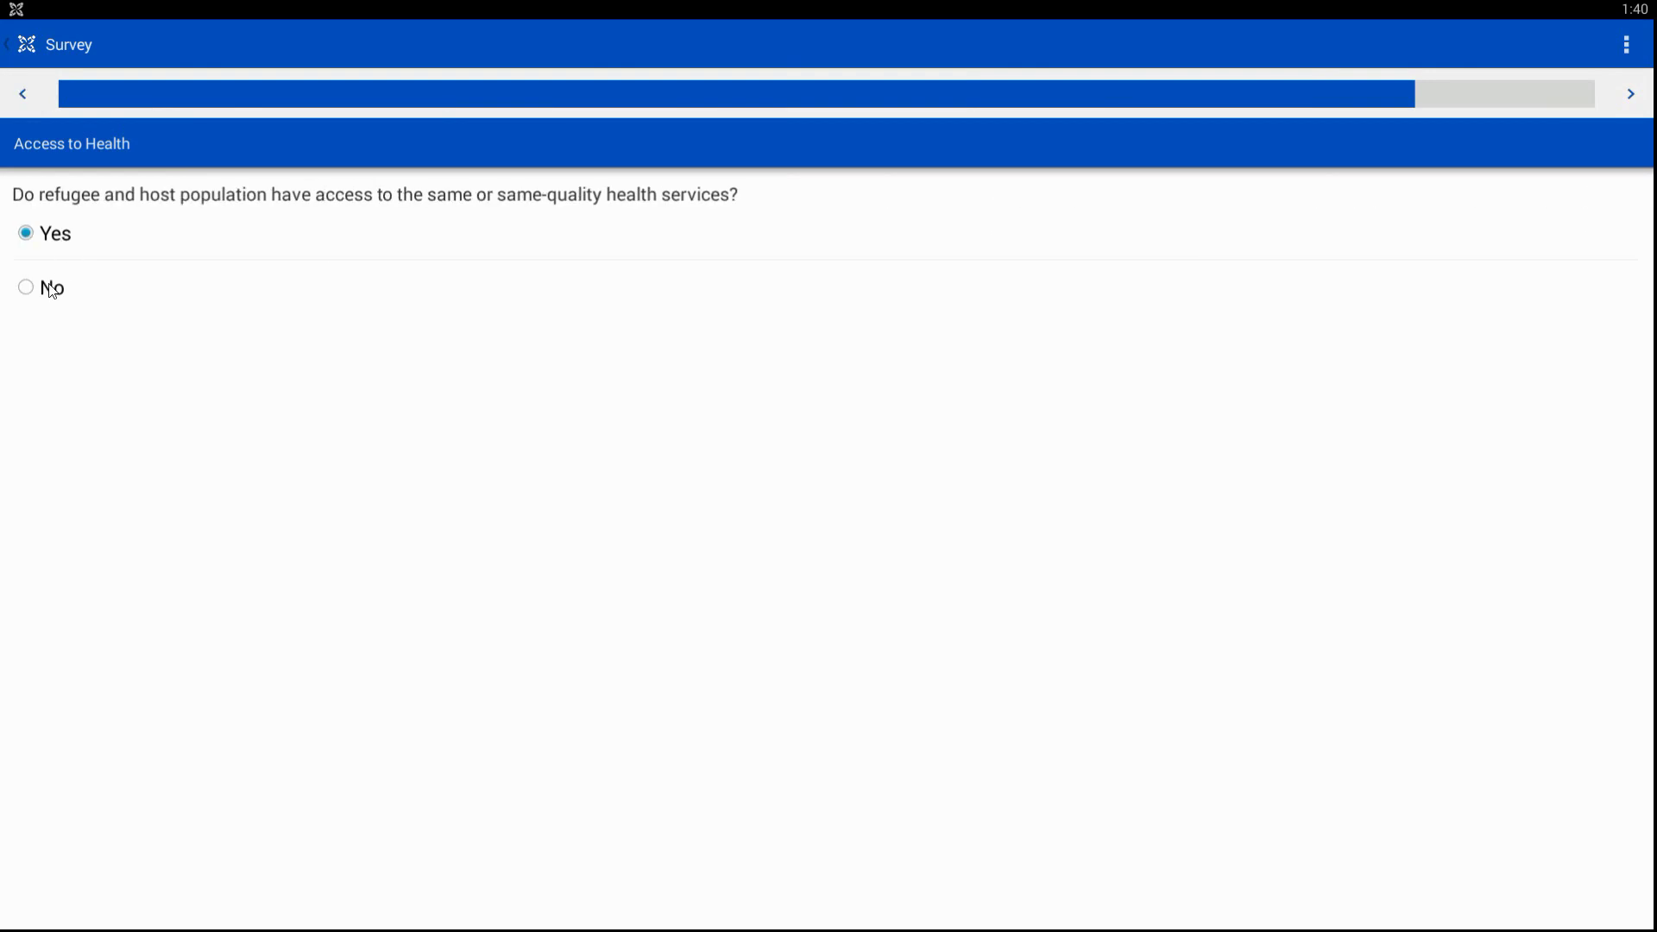
# - Answer No to the equal health services access question and enter "Another clinic" as where the host population accesses health services
pyautogui.click(50, 289)
pyautogui.click(1631, 95)
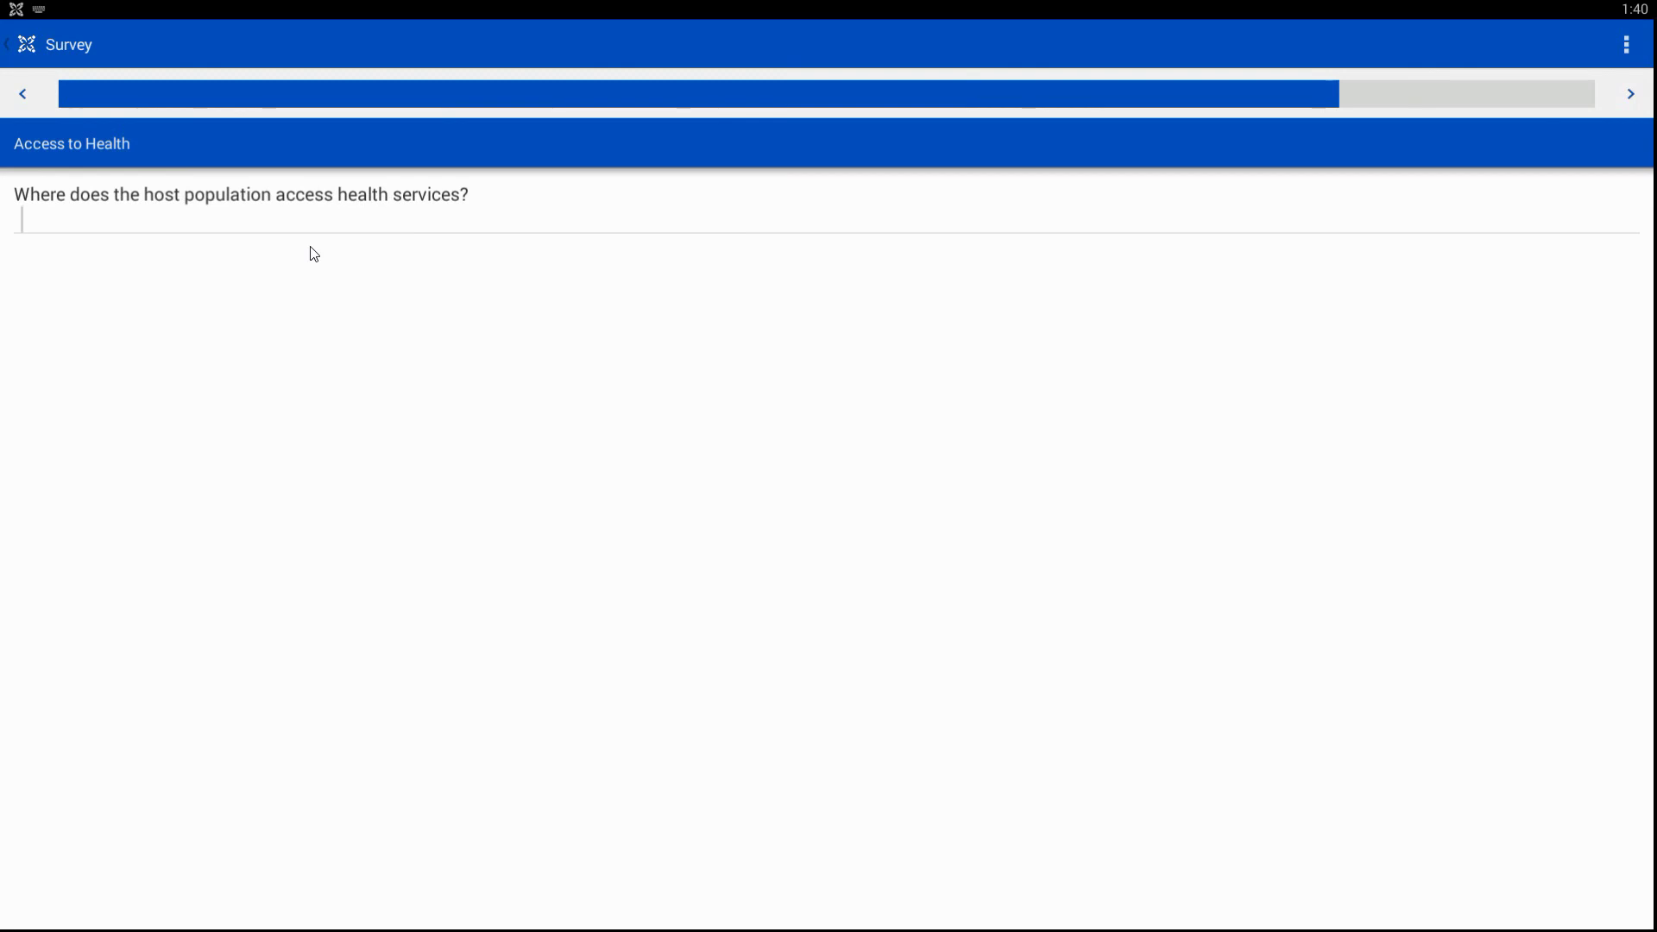
pyautogui.write('Another clinic')
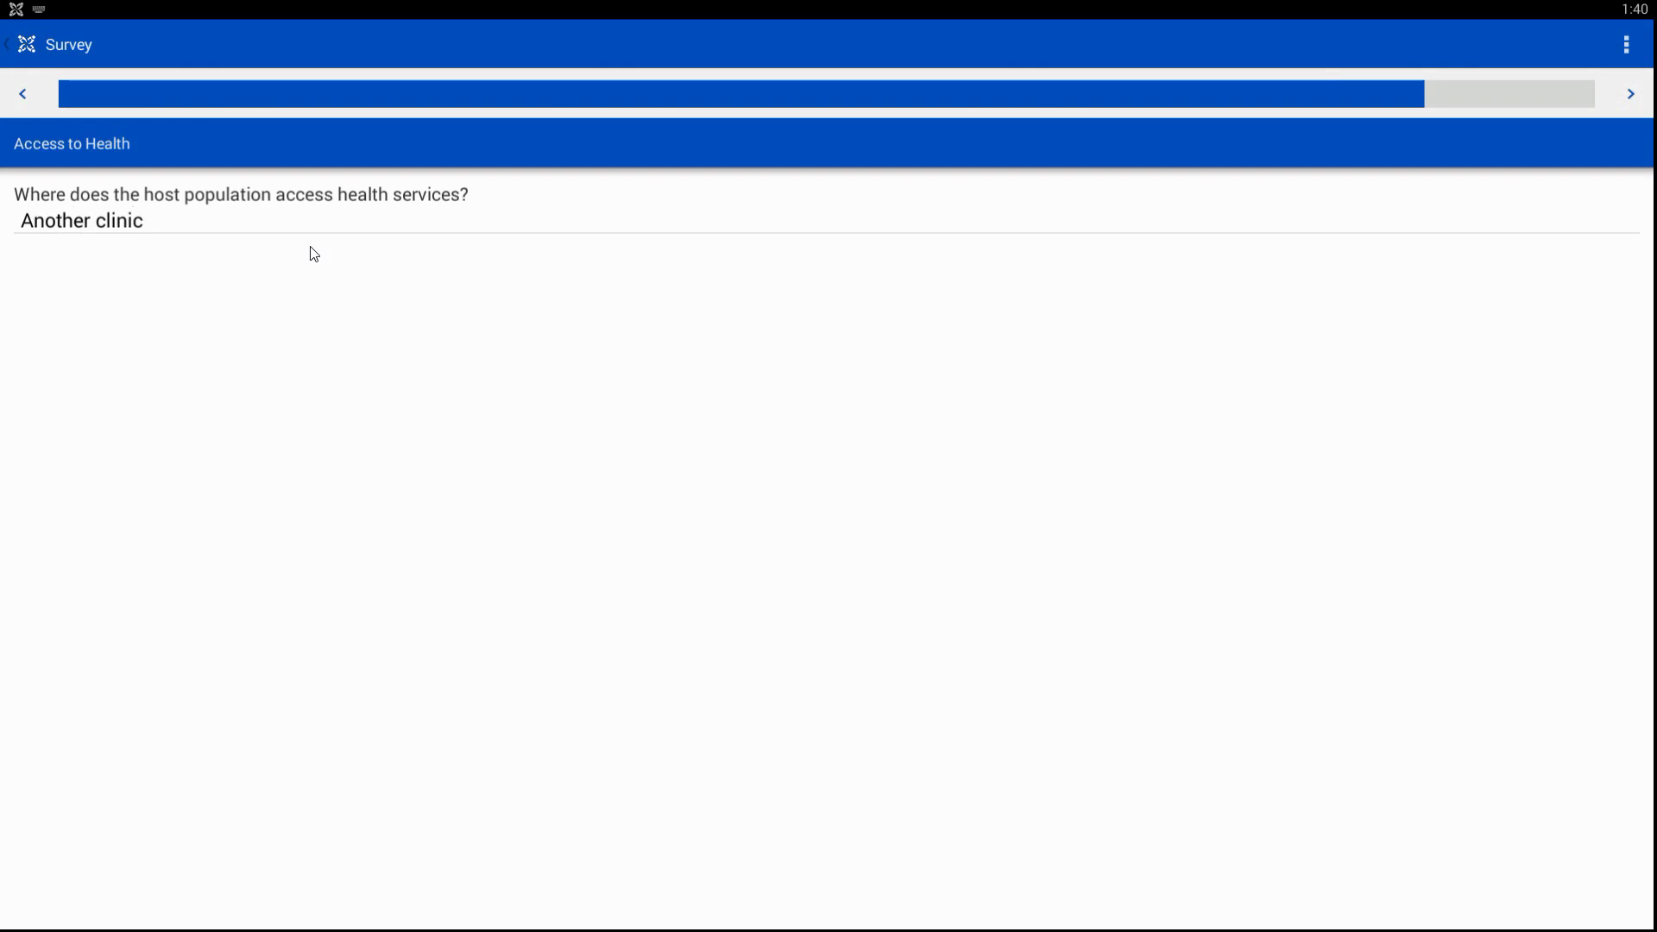
pyautogui.click(1630, 94)
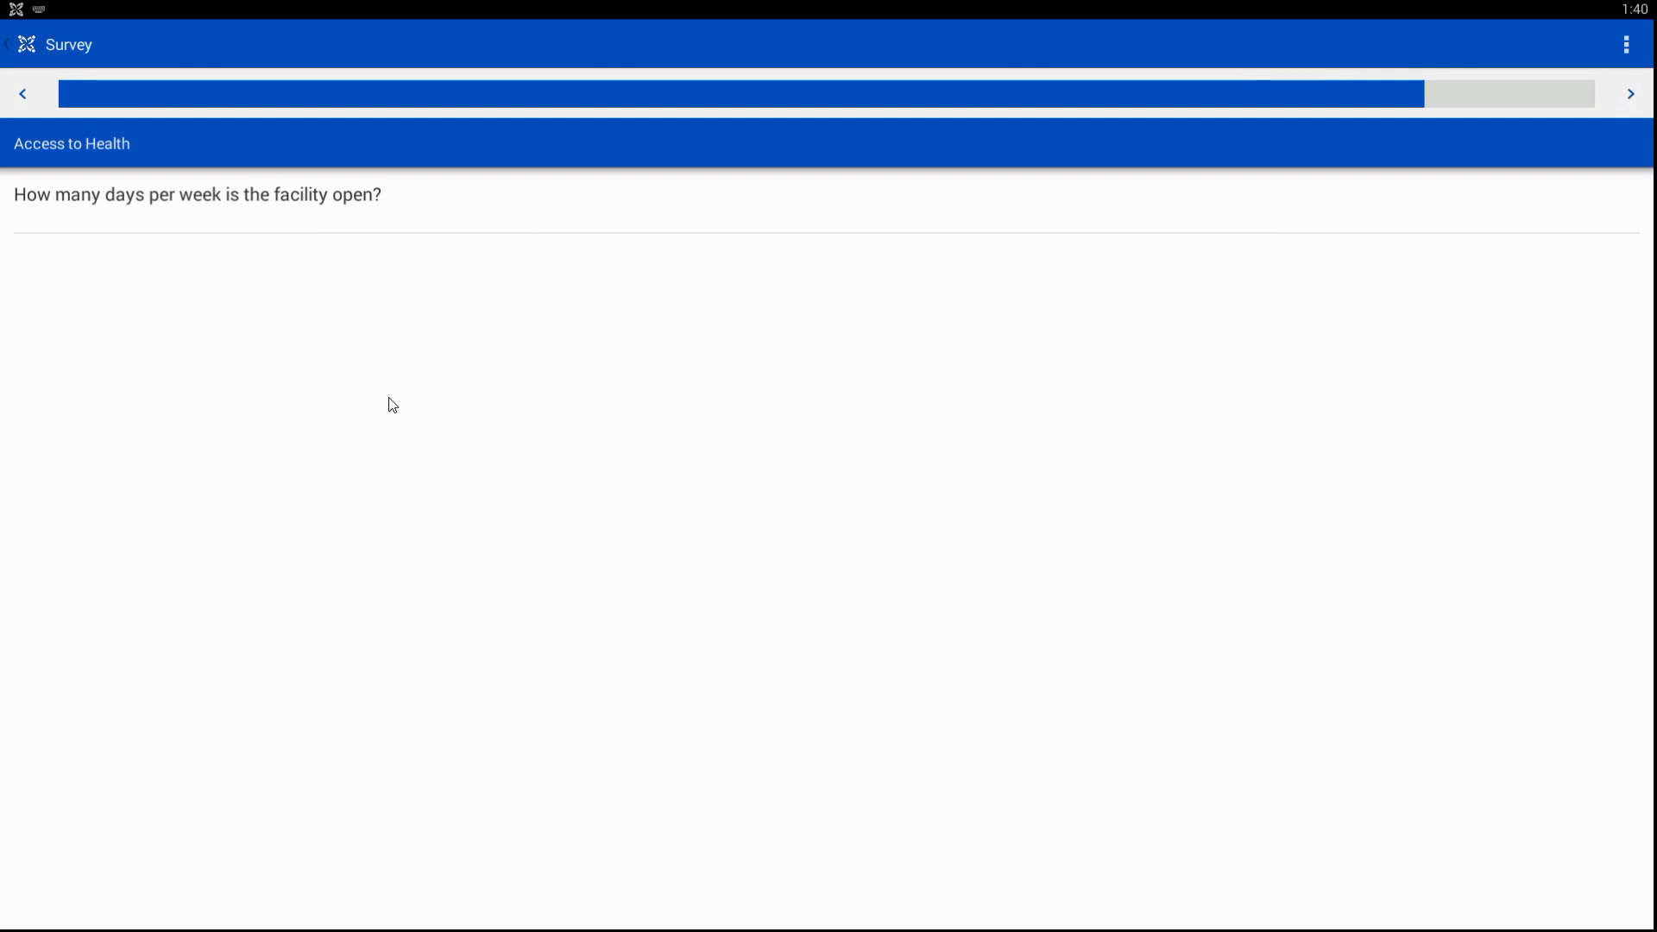
# - Check the calculated percentage label with the facility open 7 days per week, and again with 3 days
pyautogui.write('7')
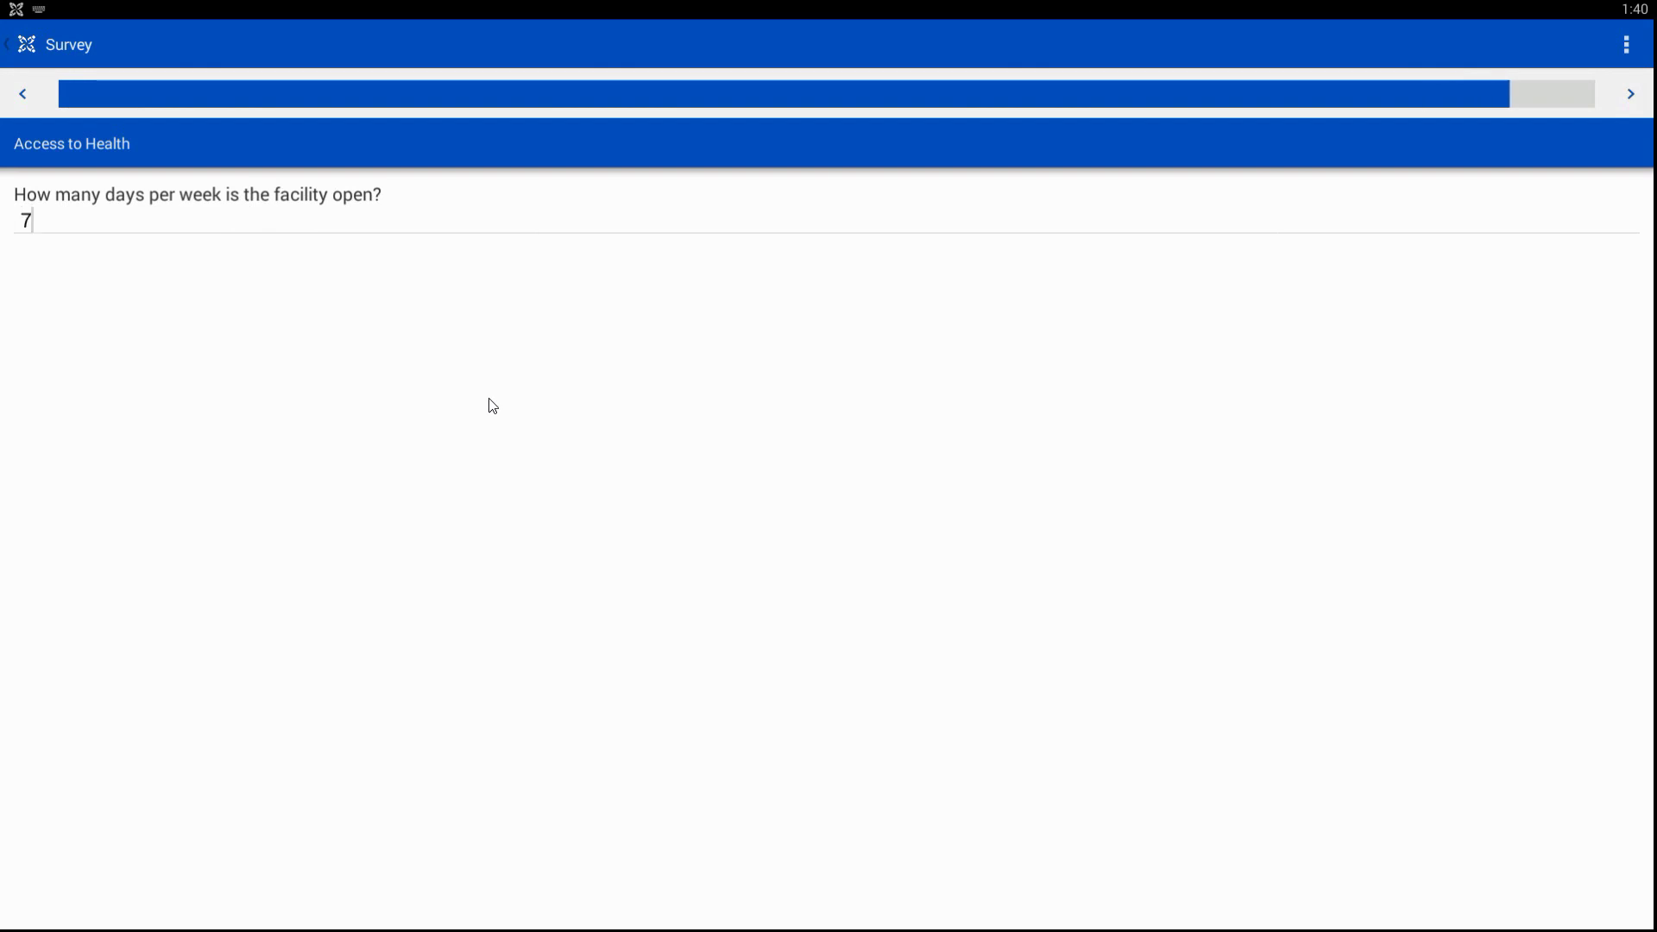
pyautogui.click(1630, 95)
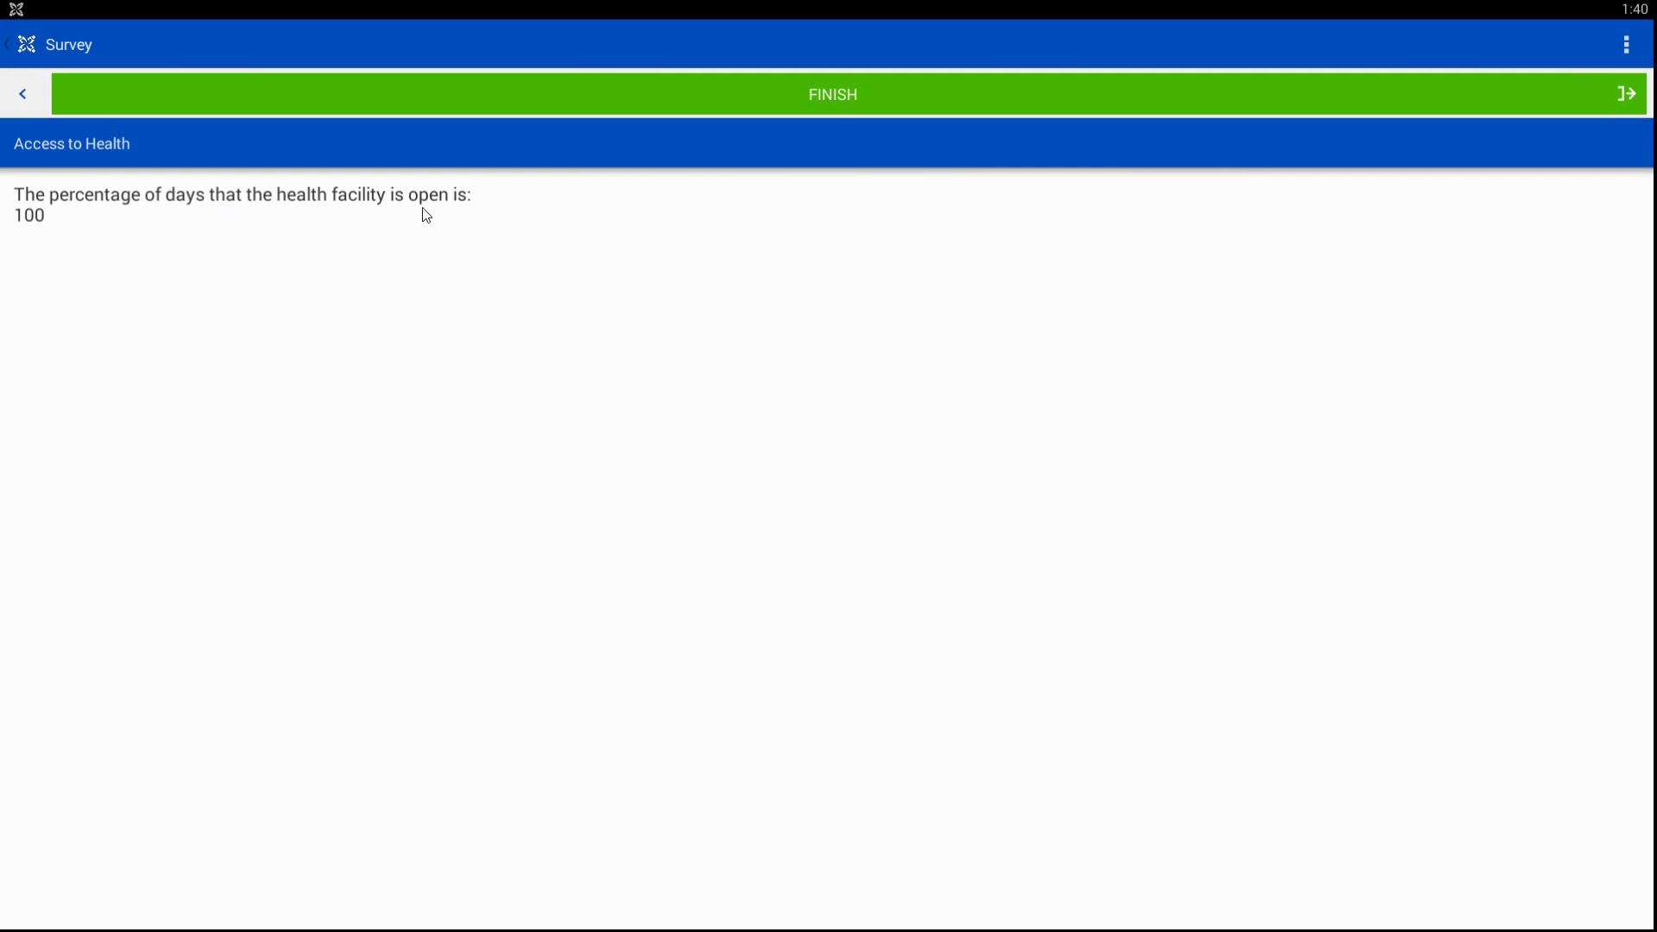
pyautogui.click(23, 93)
pyautogui.click(199, 222)
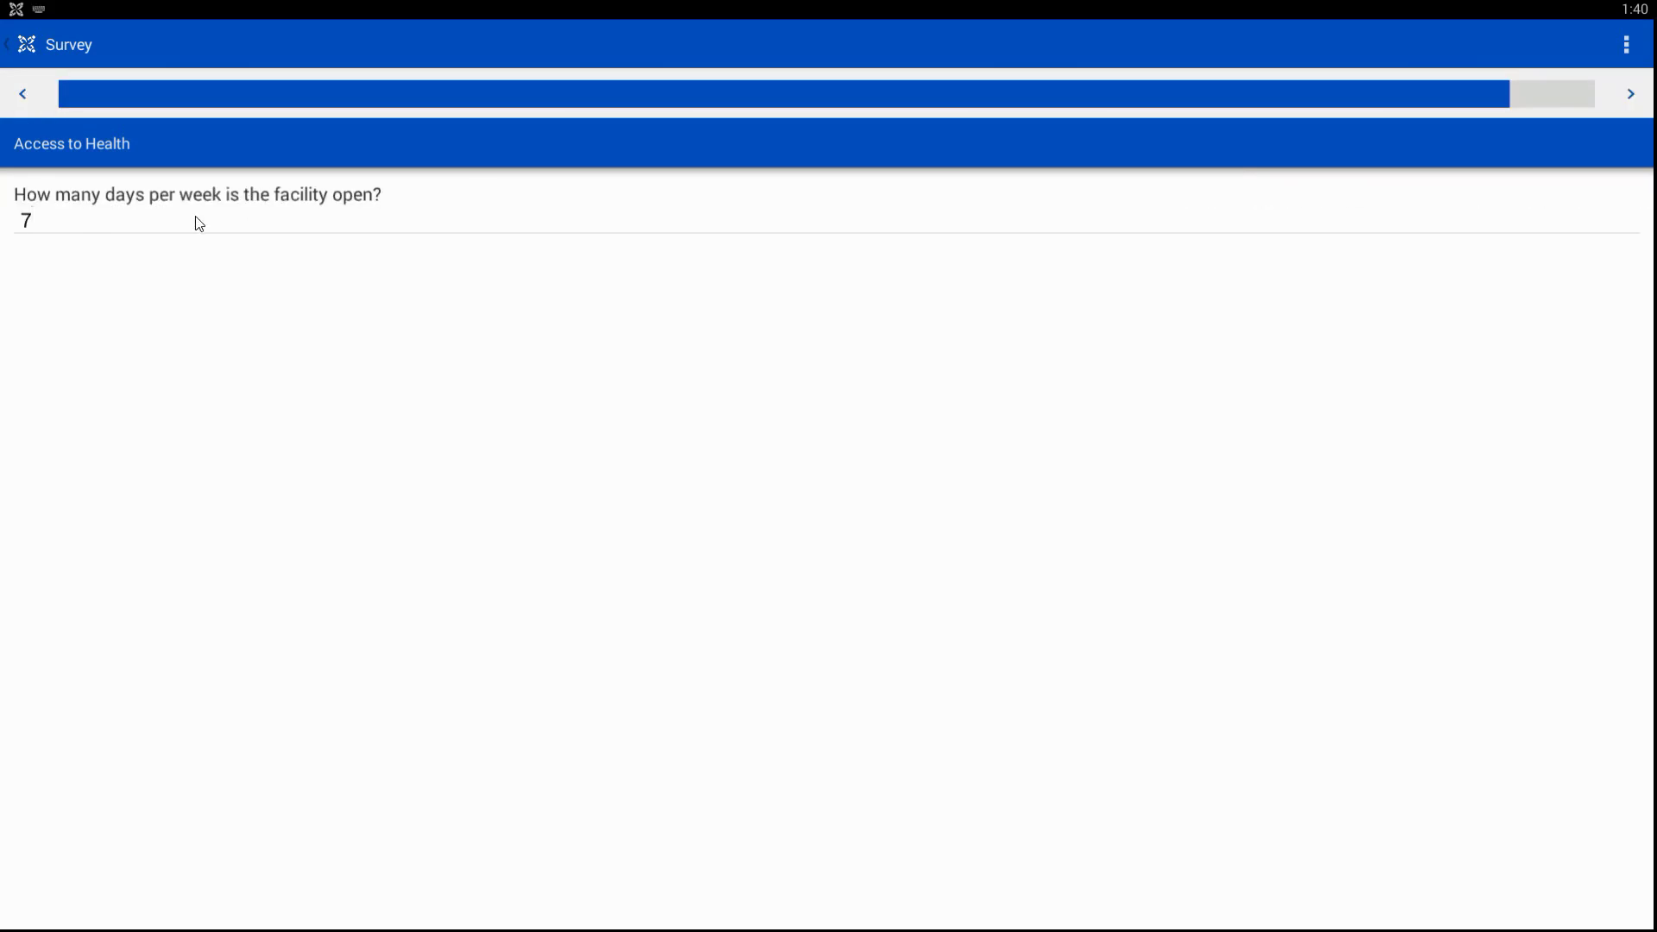
pyautogui.press('BackSpace')
pyautogui.write('3')
pyautogui.click(1629, 109)
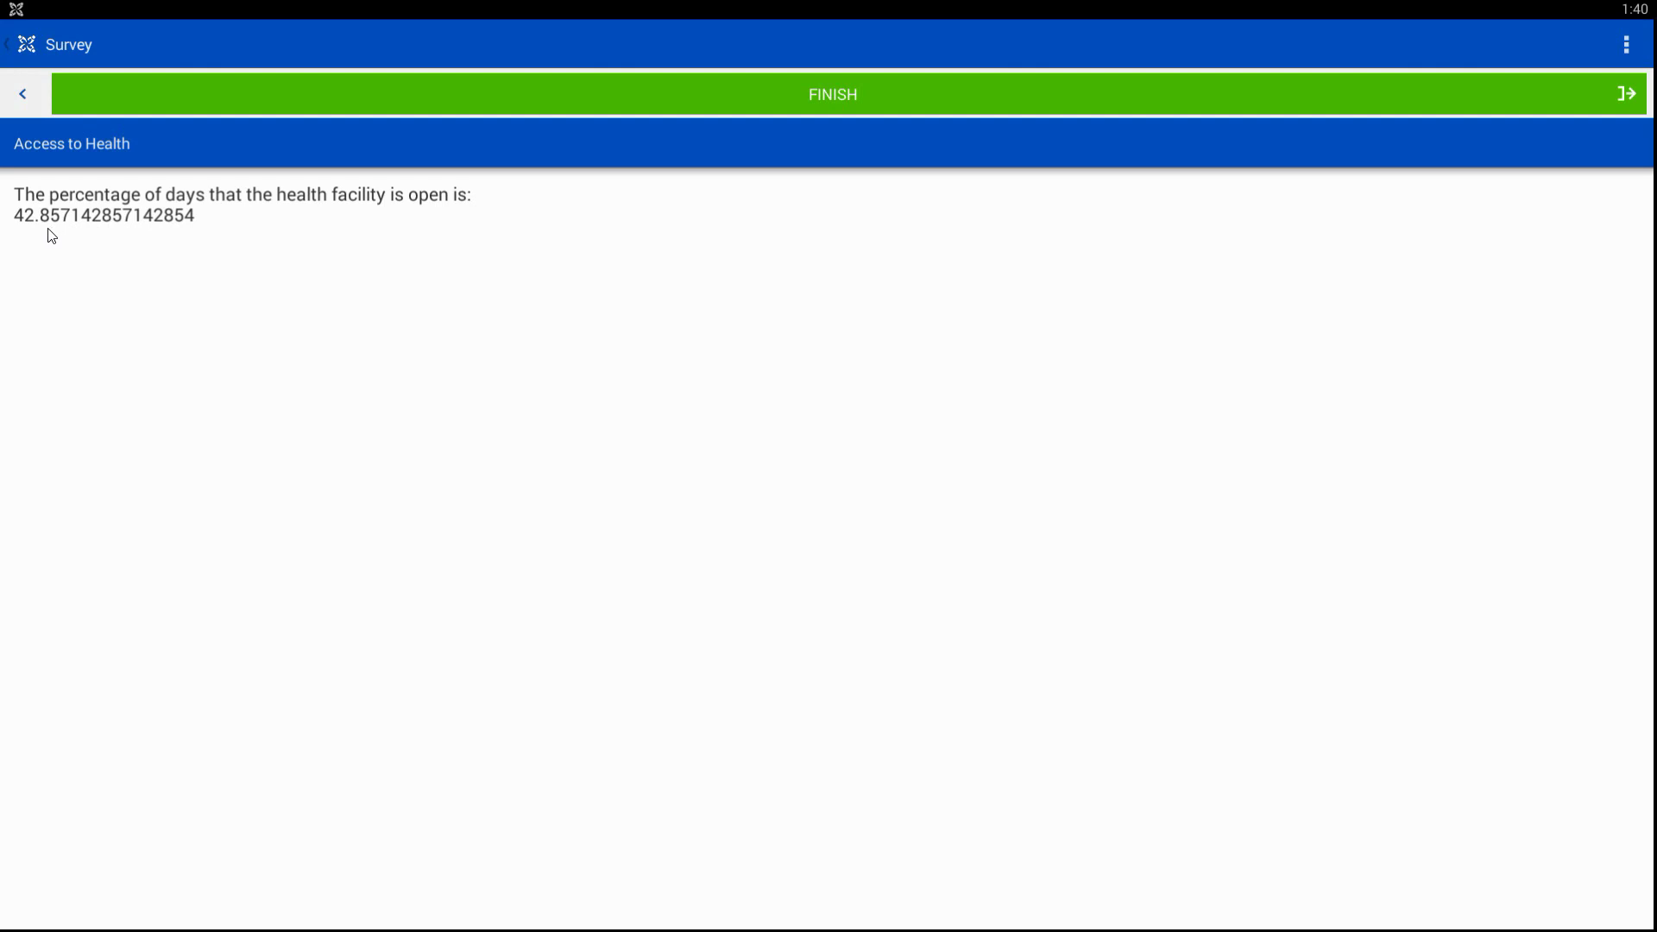
# - Set the days per week the facility is open to 0, check the calculated percentage and finish the survey
pyautogui.click(24, 94)
pyautogui.press('BackSpace')
pyautogui.write('0')
pyautogui.press('BackSpace')
pyautogui.write('0')
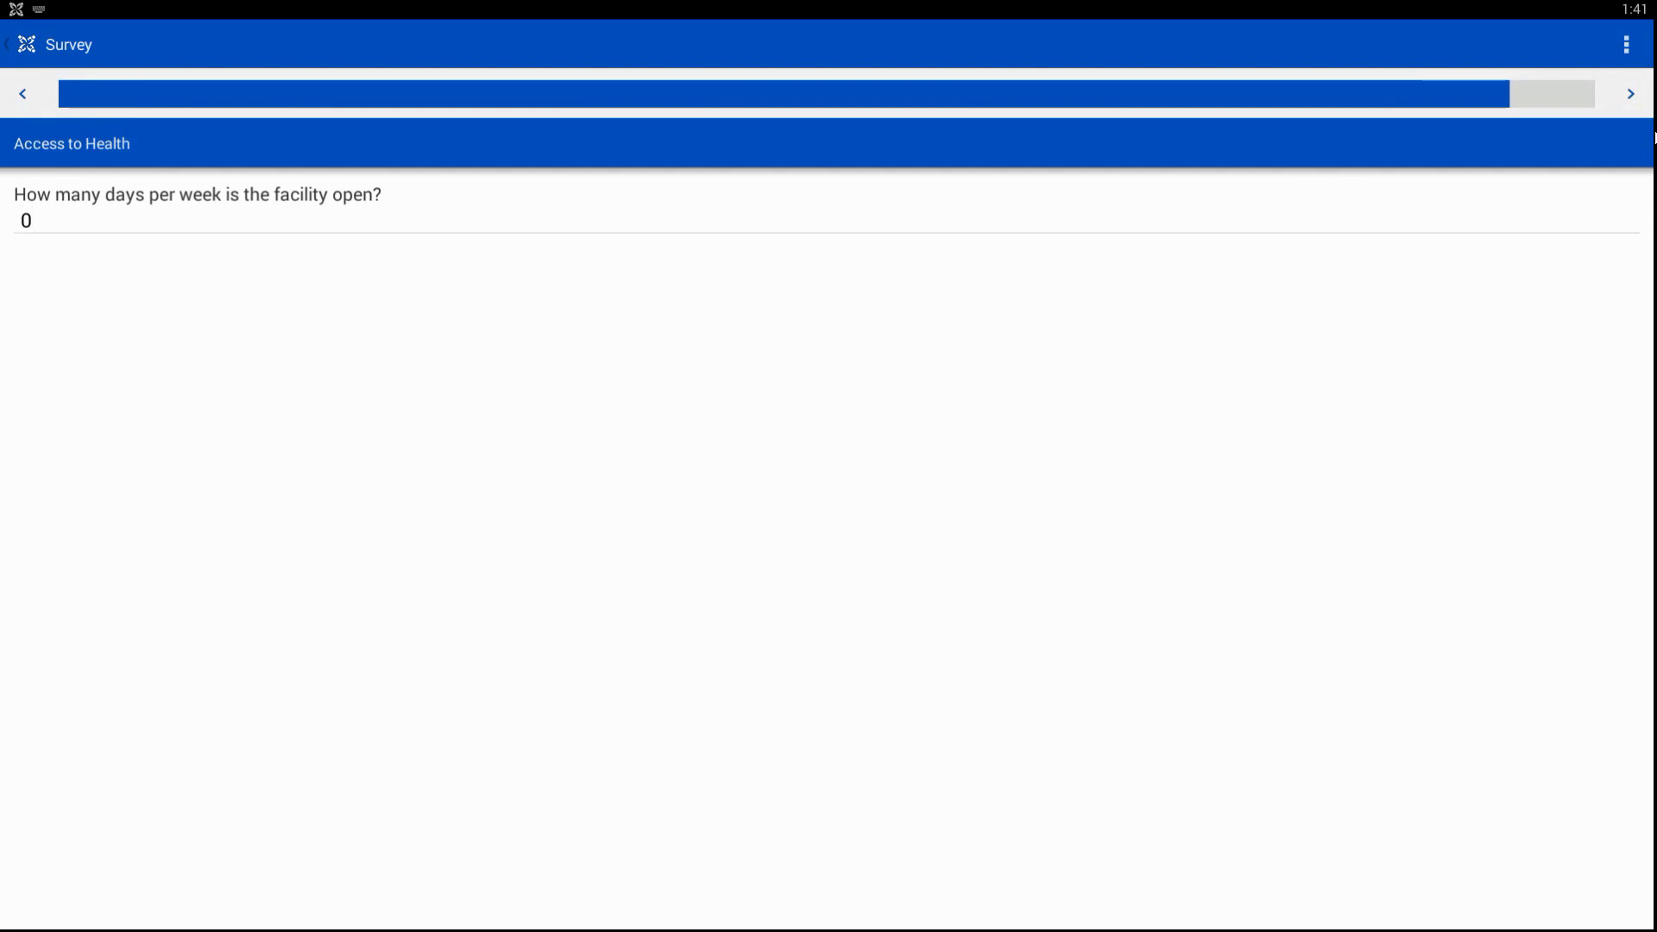
pyautogui.click(1630, 94)
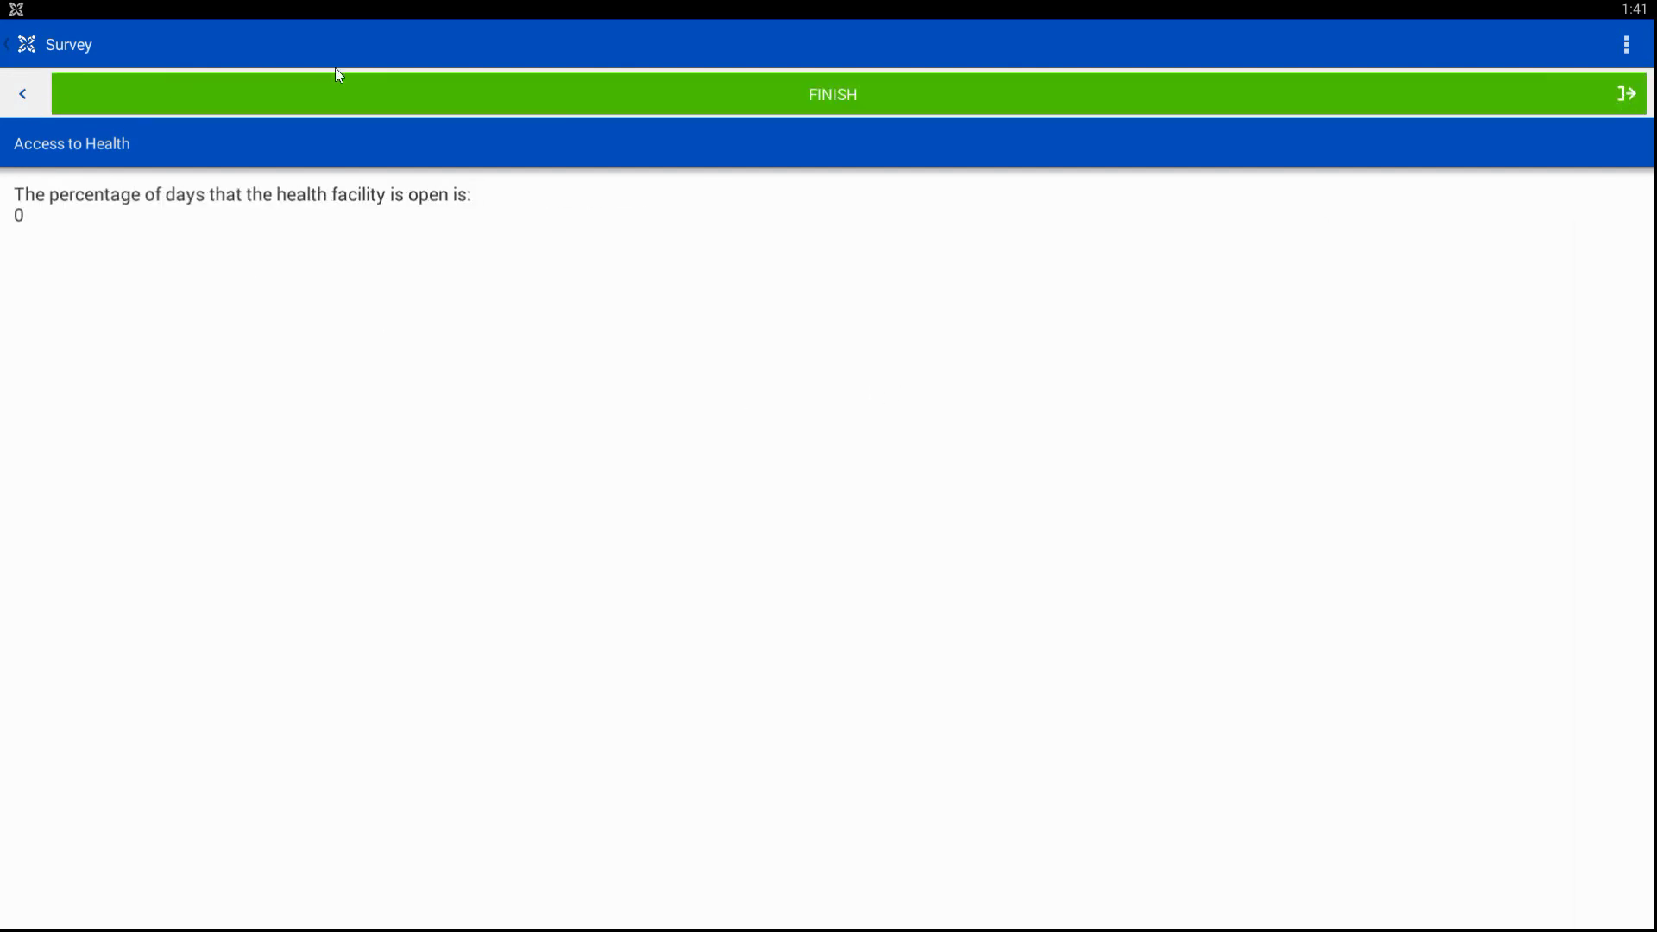
pyautogui.click(917, 100)
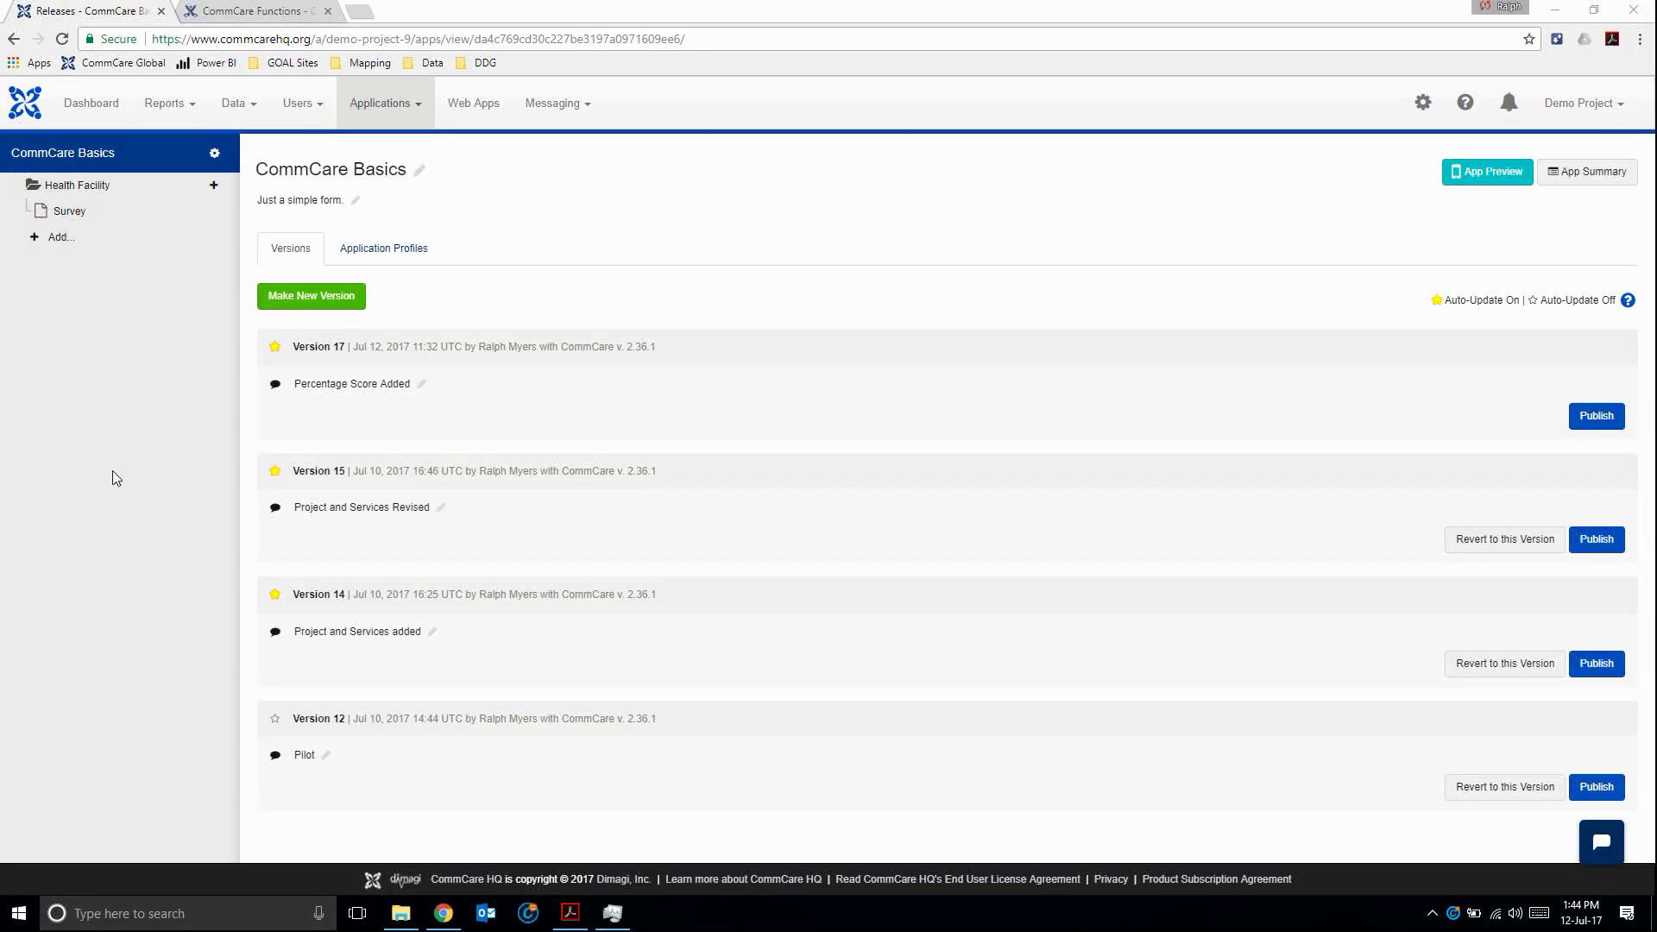
# - Back in CommCare HQ, open the Survey form for editing and collapse all its question groups
pyautogui.click(67, 212)
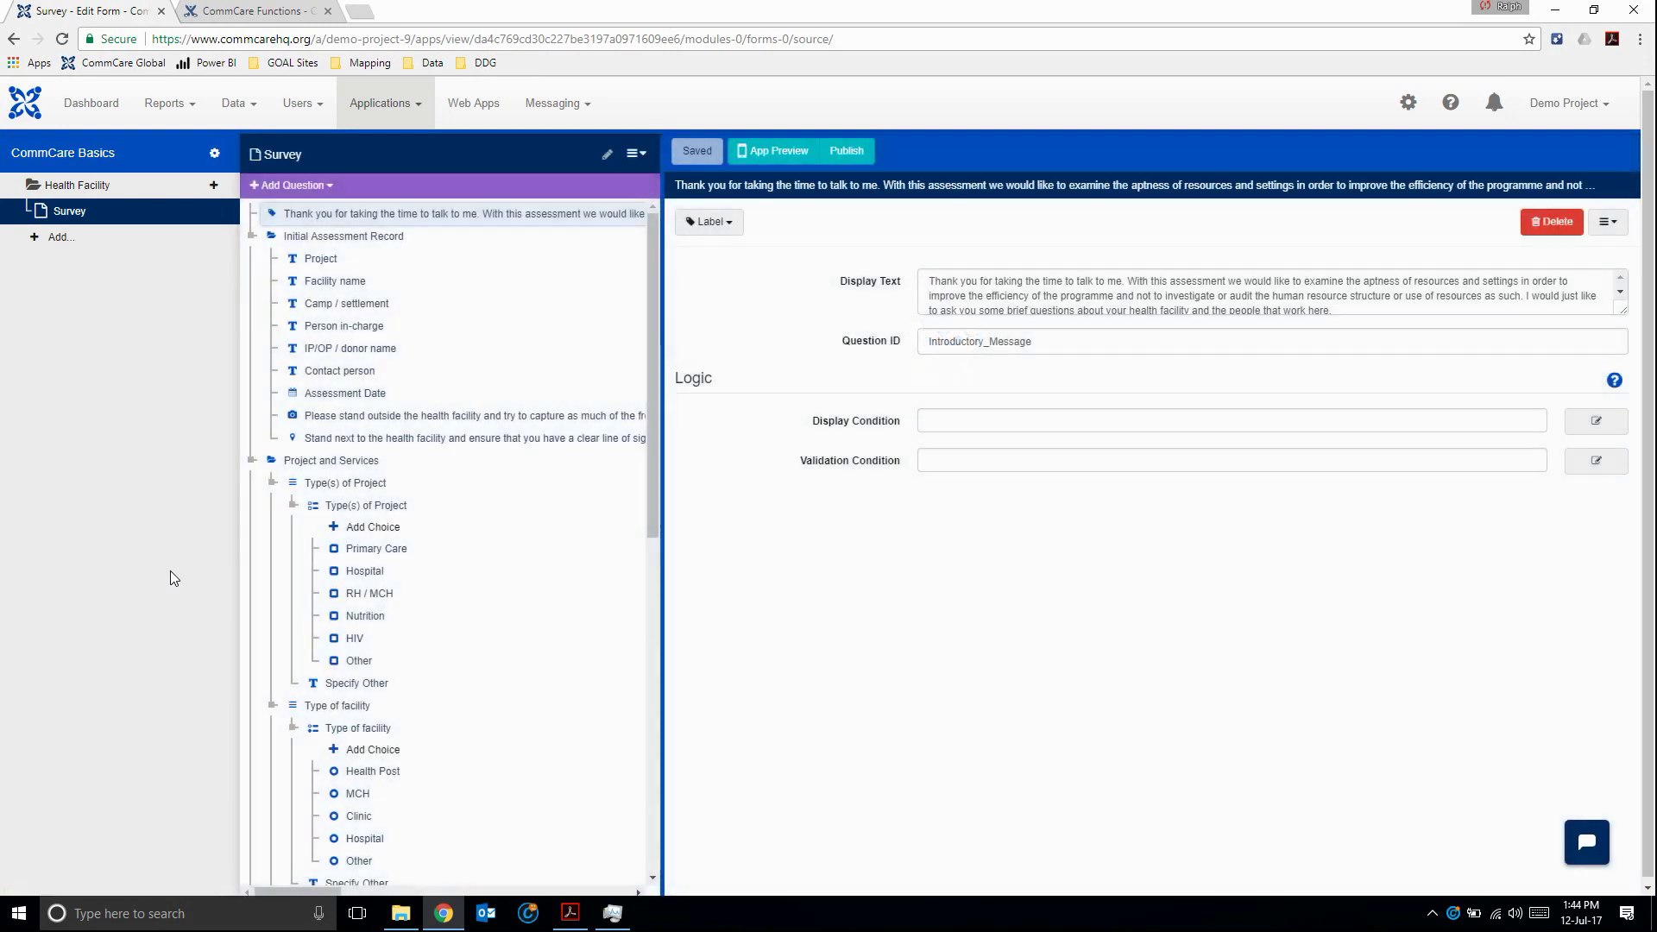
pyautogui.click(636, 153)
pyautogui.click(660, 228)
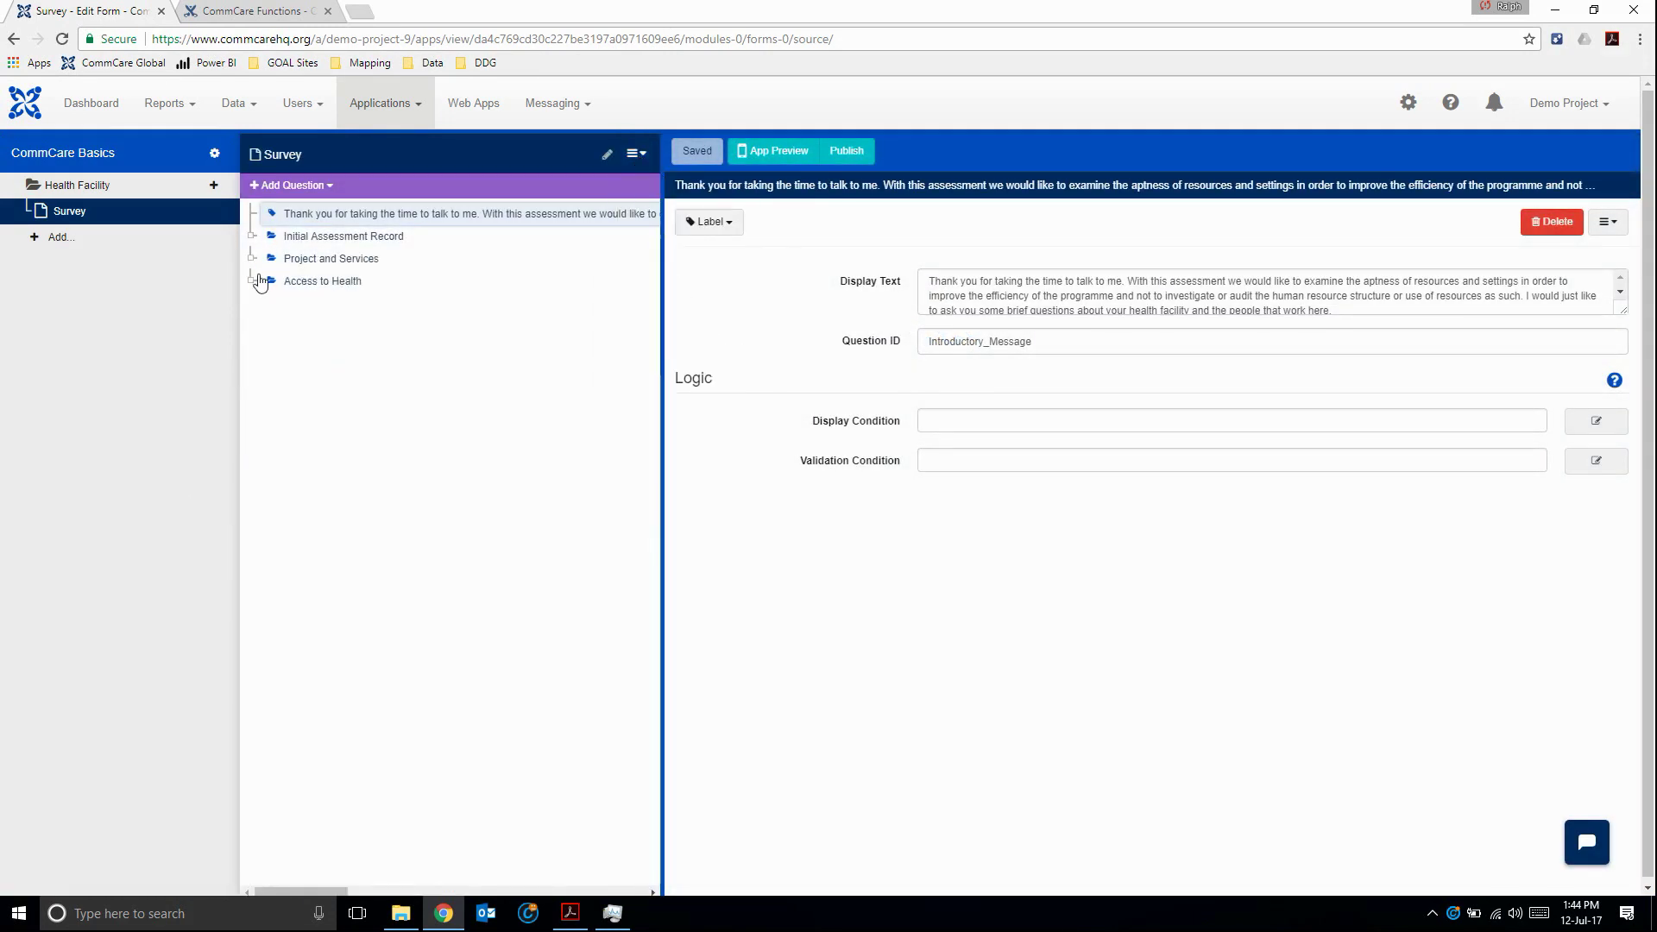
# - Expand the Access to Health group and open the calculate condition of percentage_of_days_that_health_facility_is_open in the expression editor
pyautogui.click(252, 281)
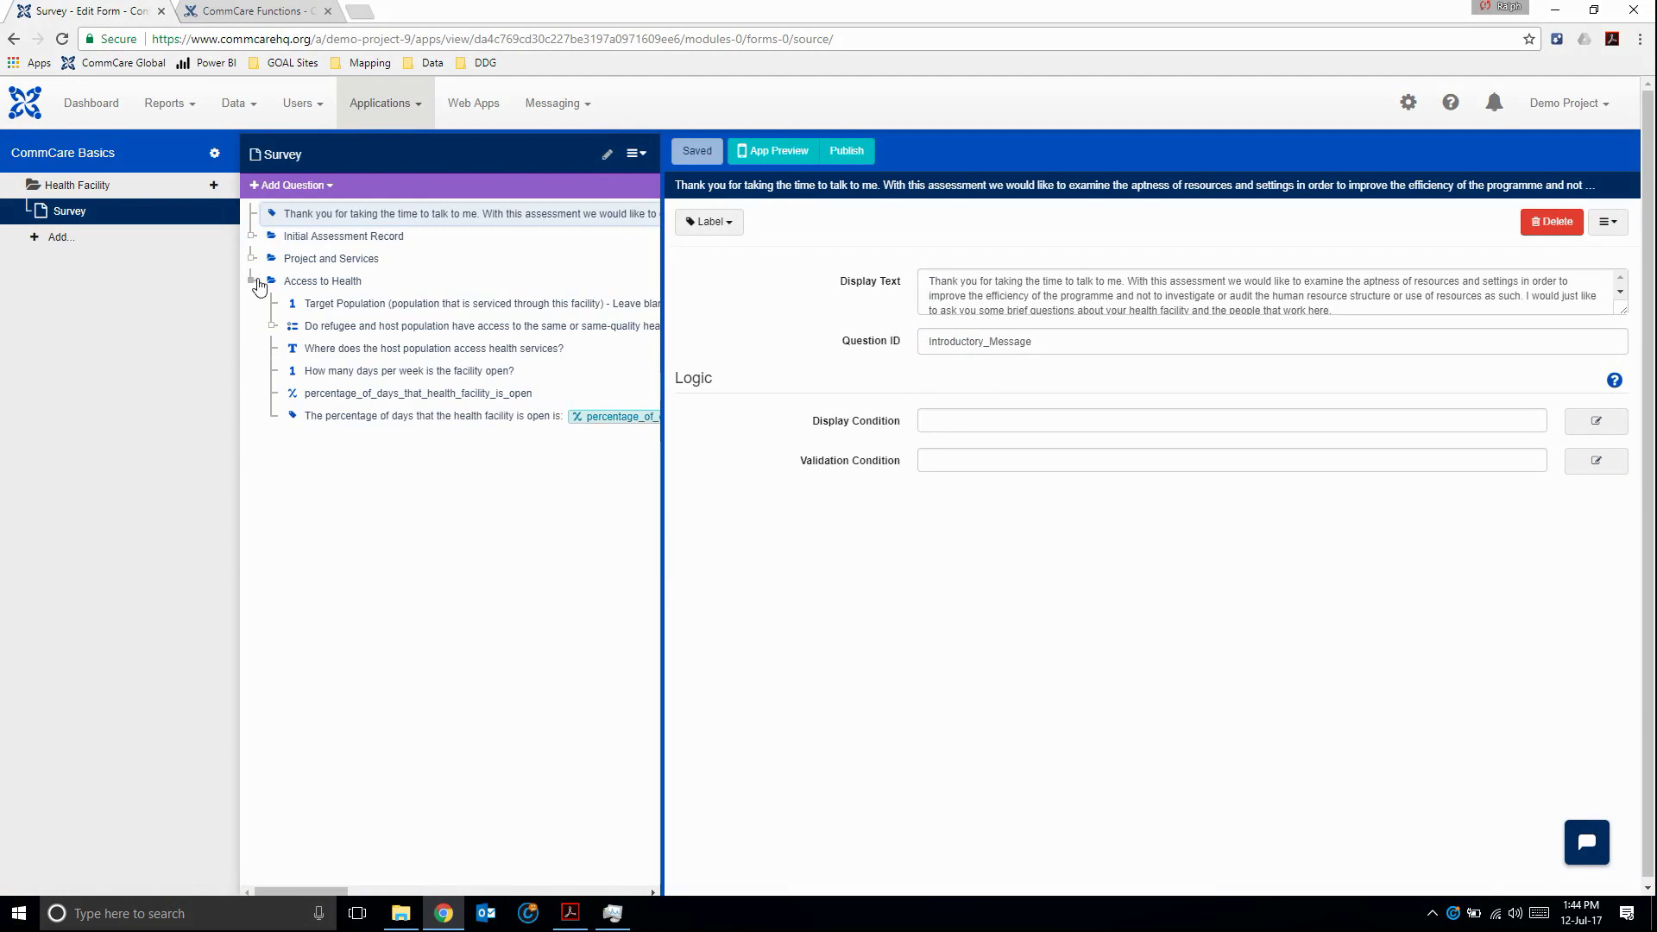
pyautogui.click(405, 396)
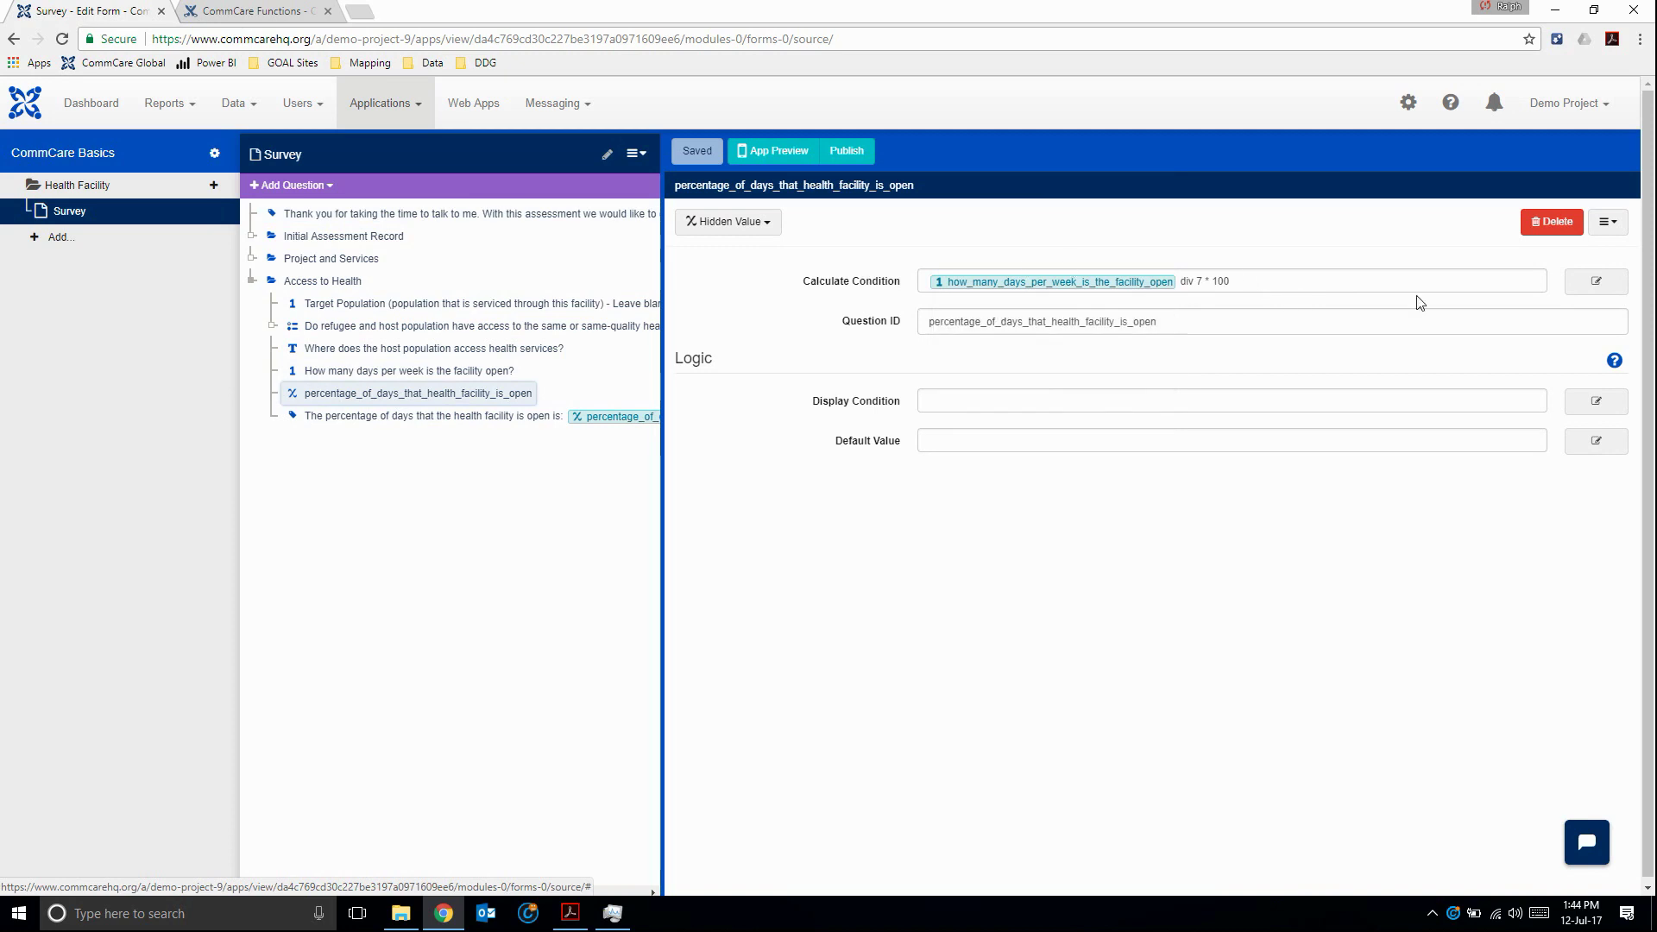
pyautogui.click(1593, 283)
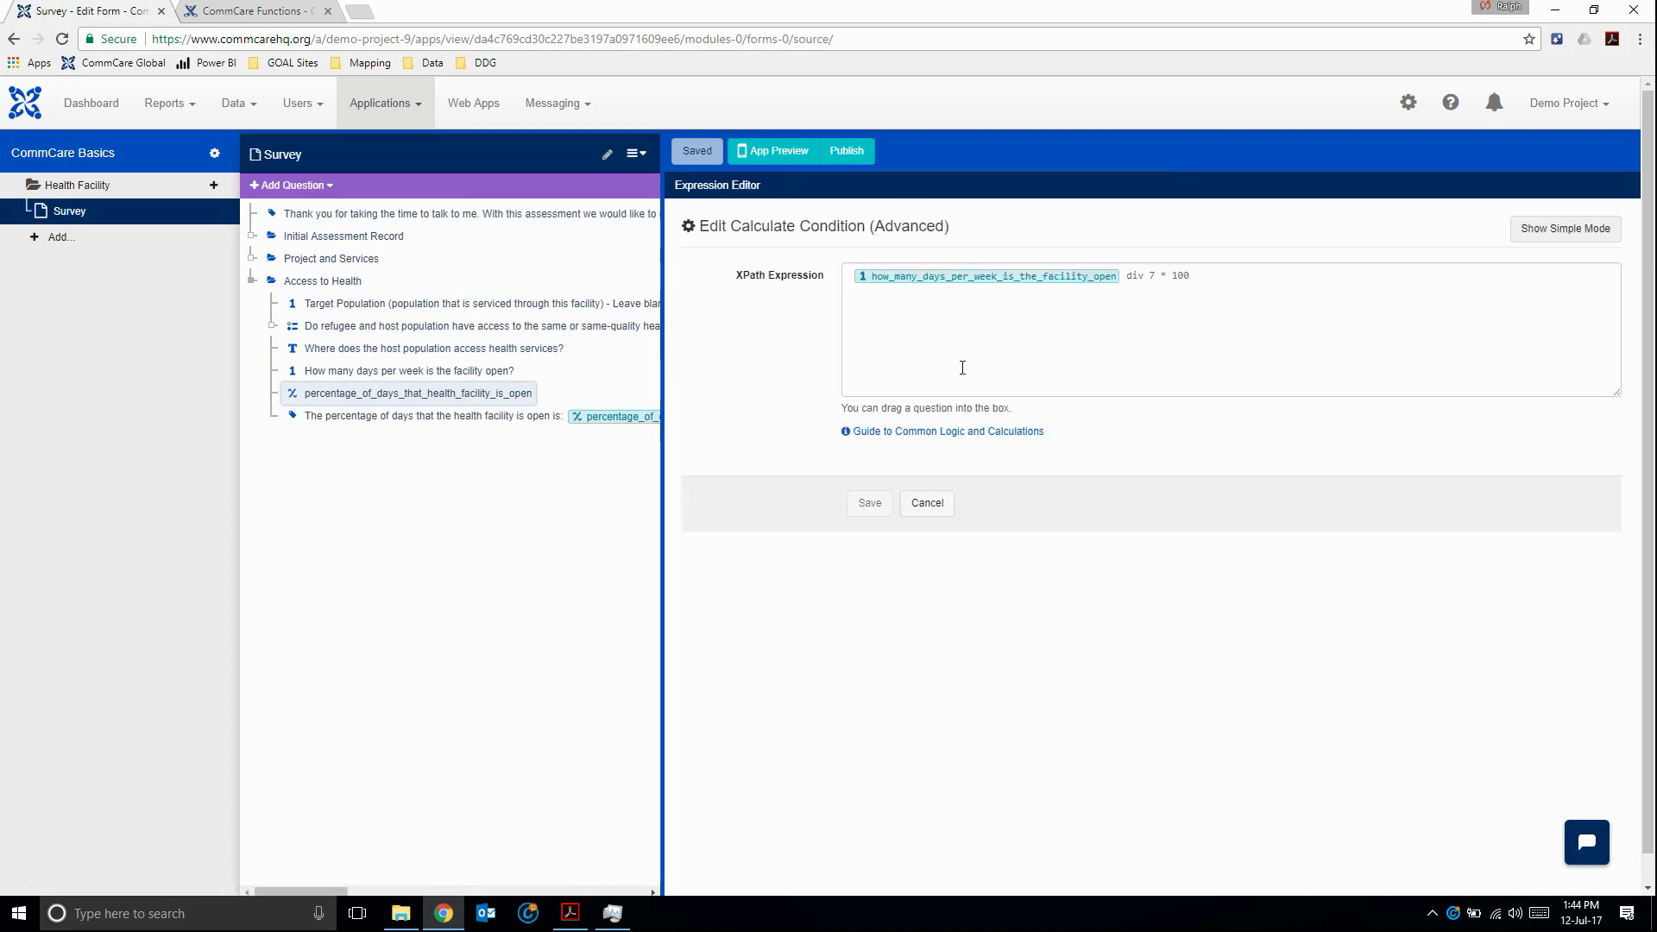
# - Look up the round function in the CommCare Functions documentation and examine its arguments and syntax
pyautogui.click(256, 14)
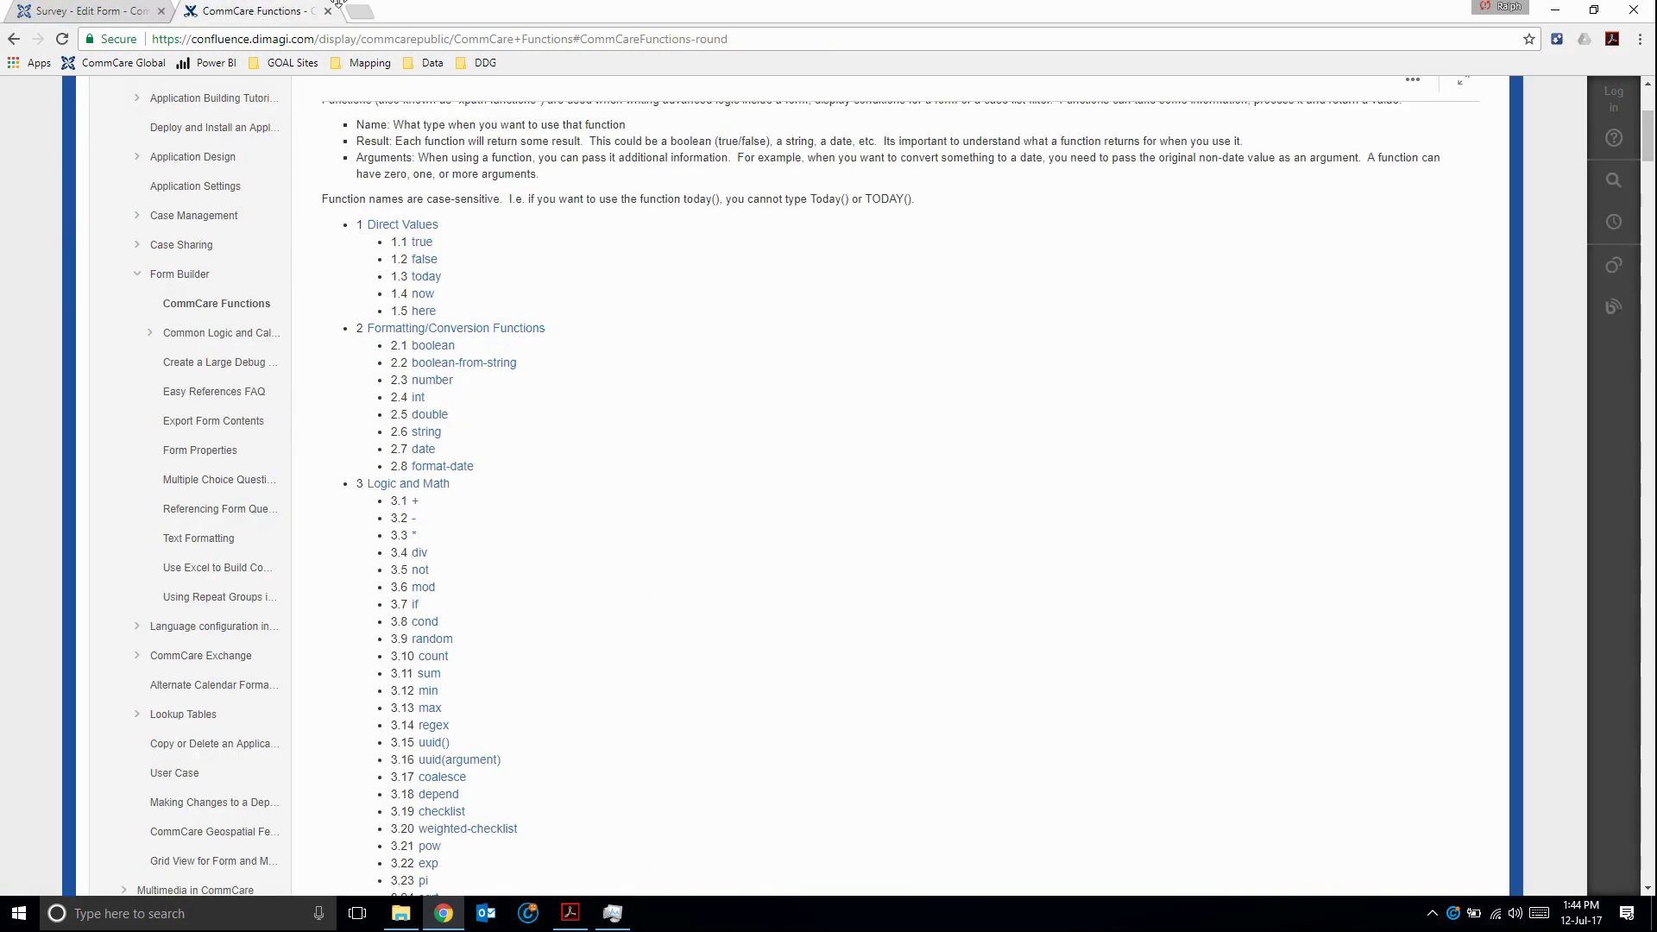
pyautogui.scroll(-2, 708, 386)
pyautogui.scroll(-2, 707, 385)
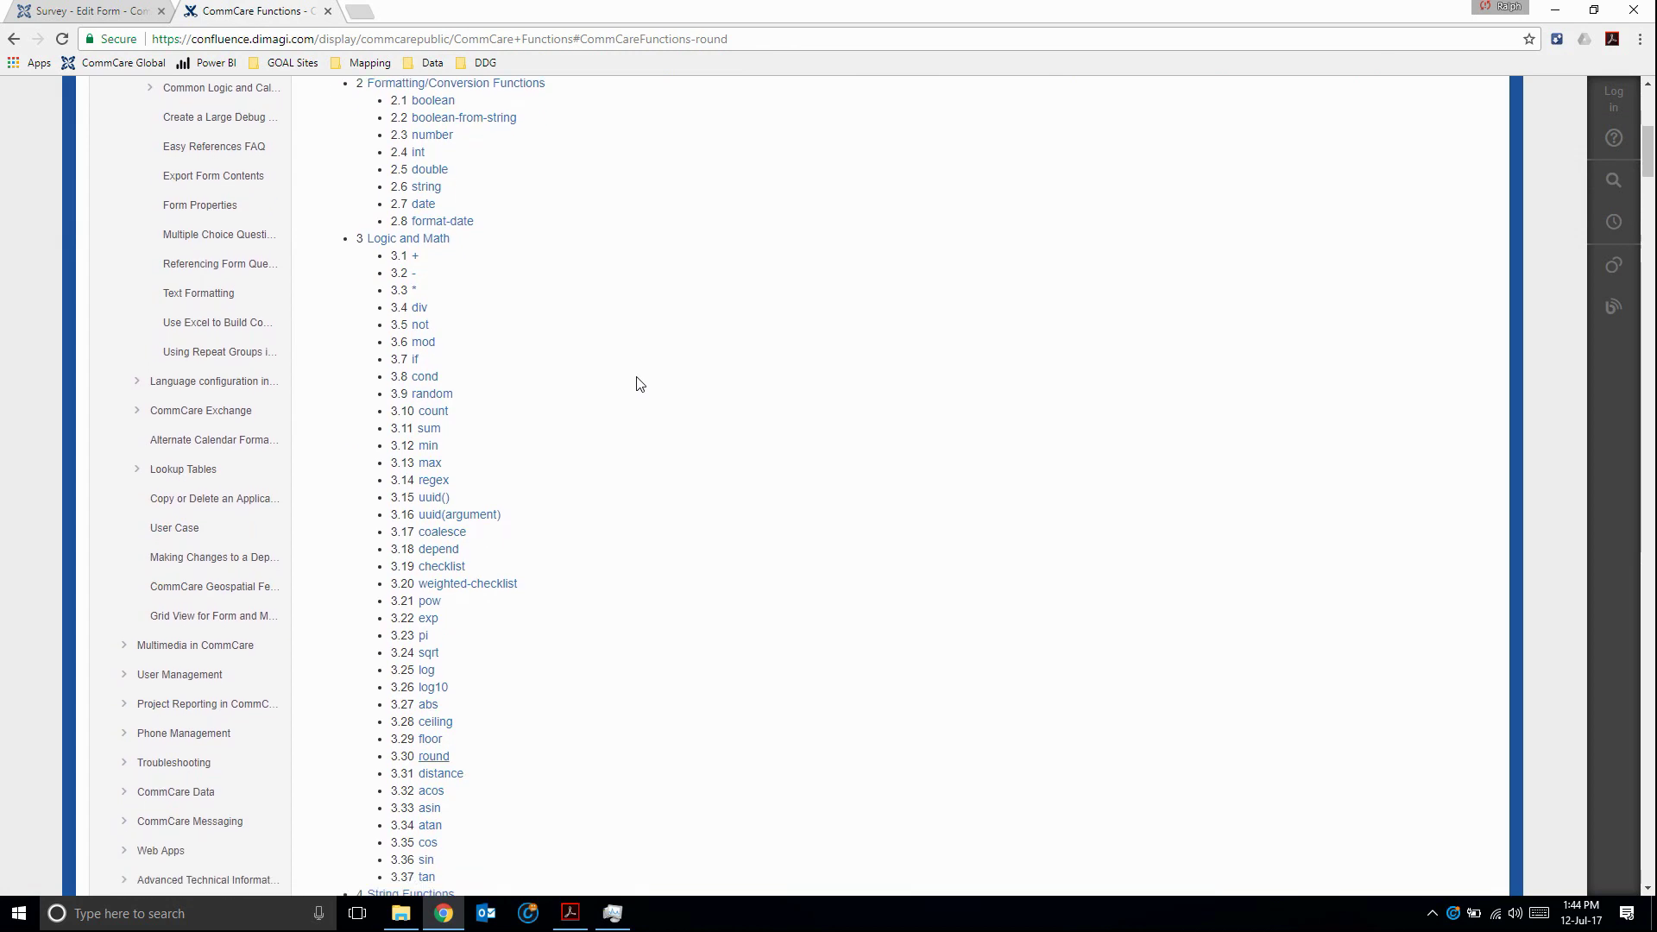
pyautogui.click(442, 758)
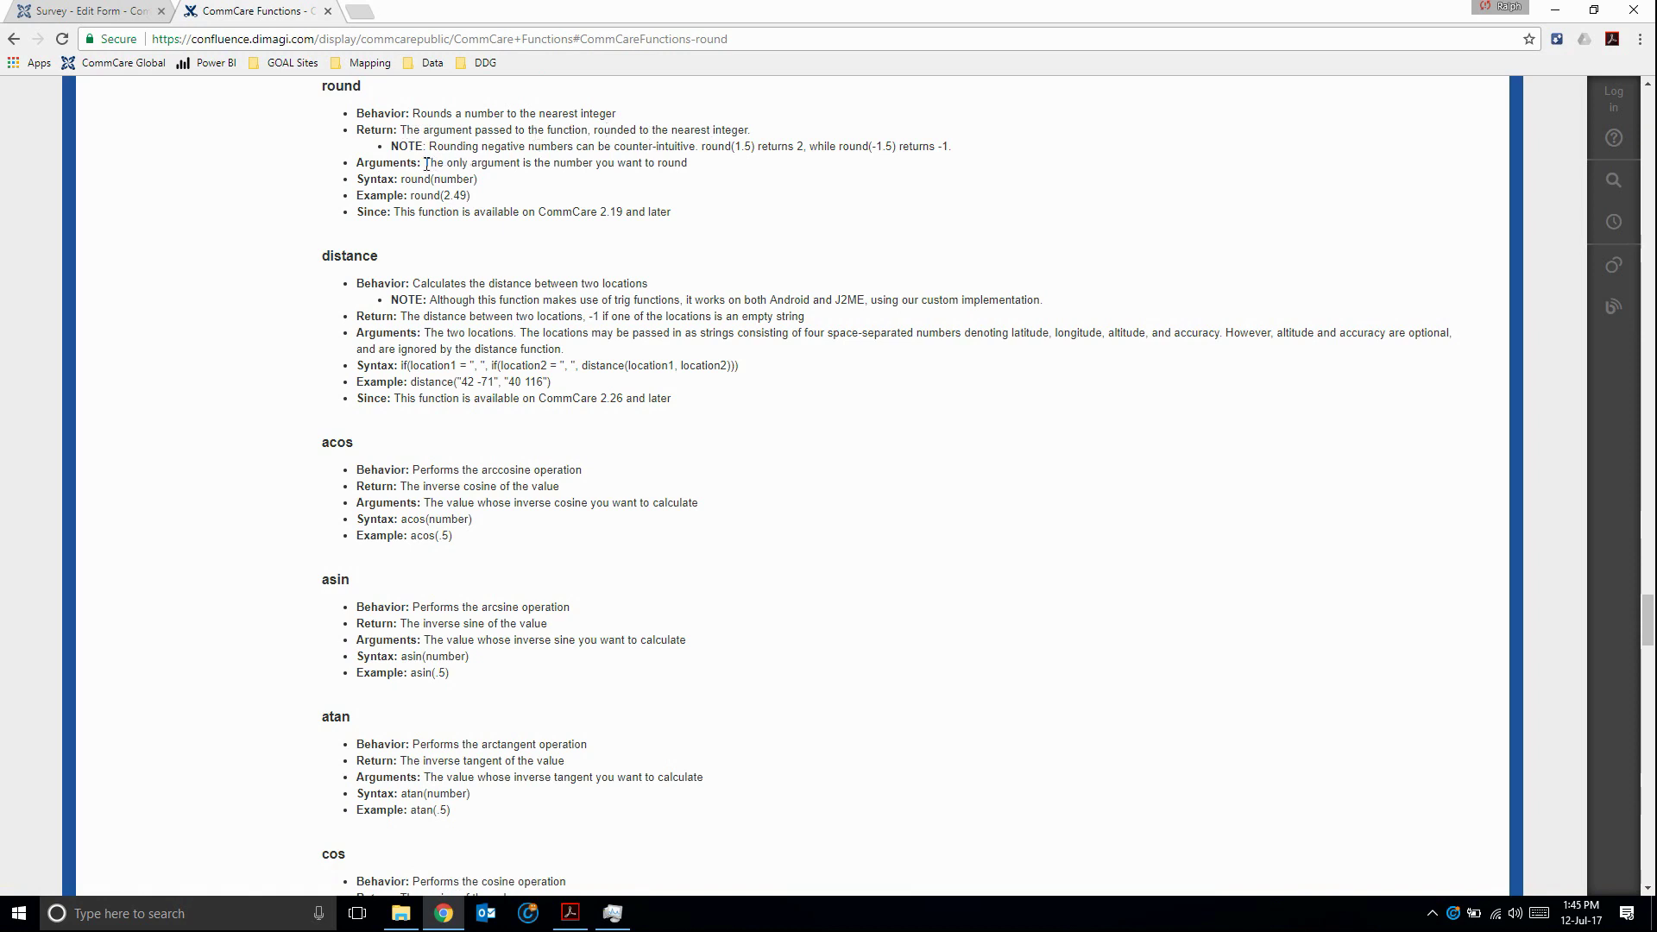
pyautogui.moveTo(426, 163); pyautogui.dragTo(696, 159)
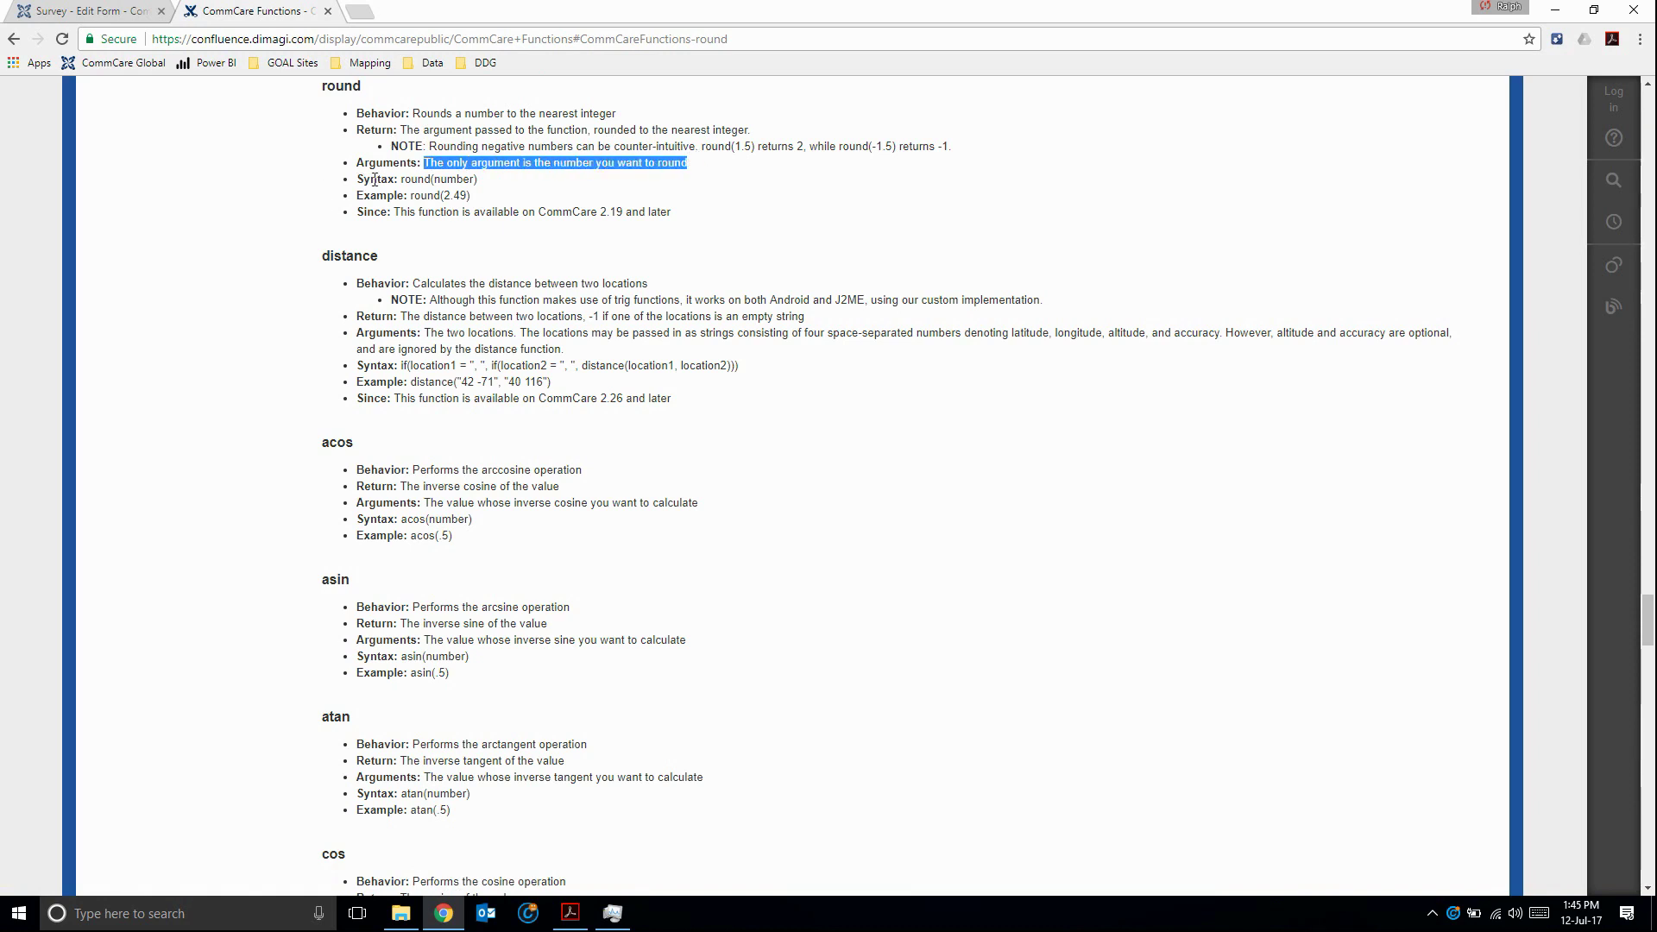
pyautogui.moveTo(402, 179); pyautogui.dragTo(473, 179)
pyautogui.click(440, 180)
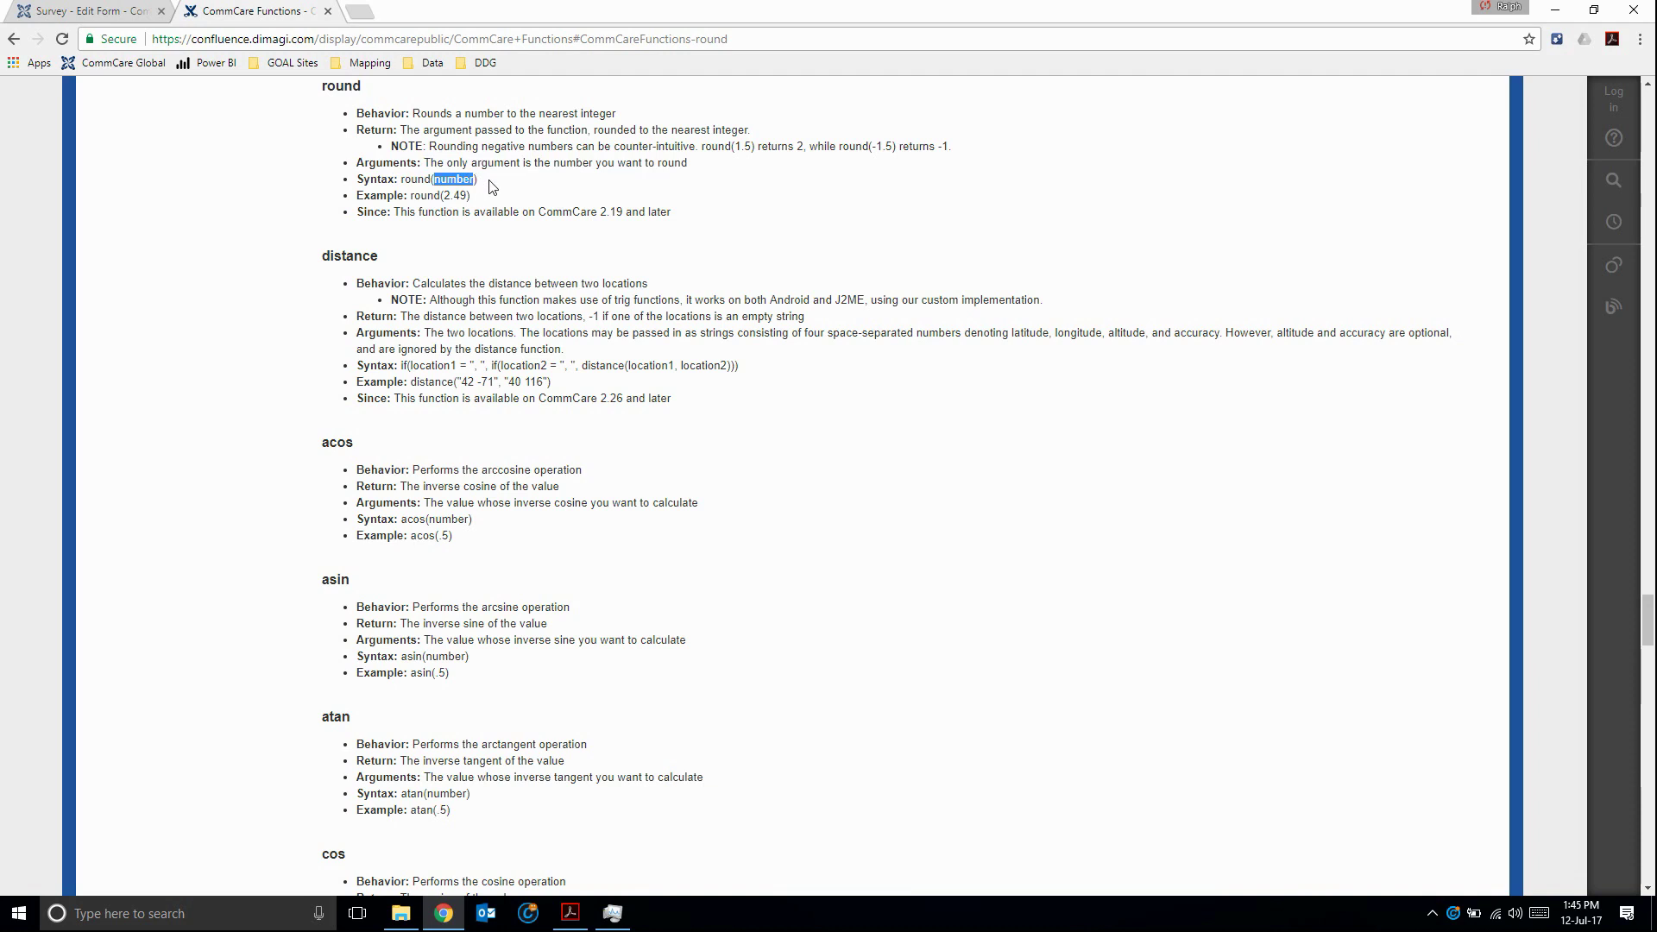
pyautogui.hotkey('alt', 'Tab')
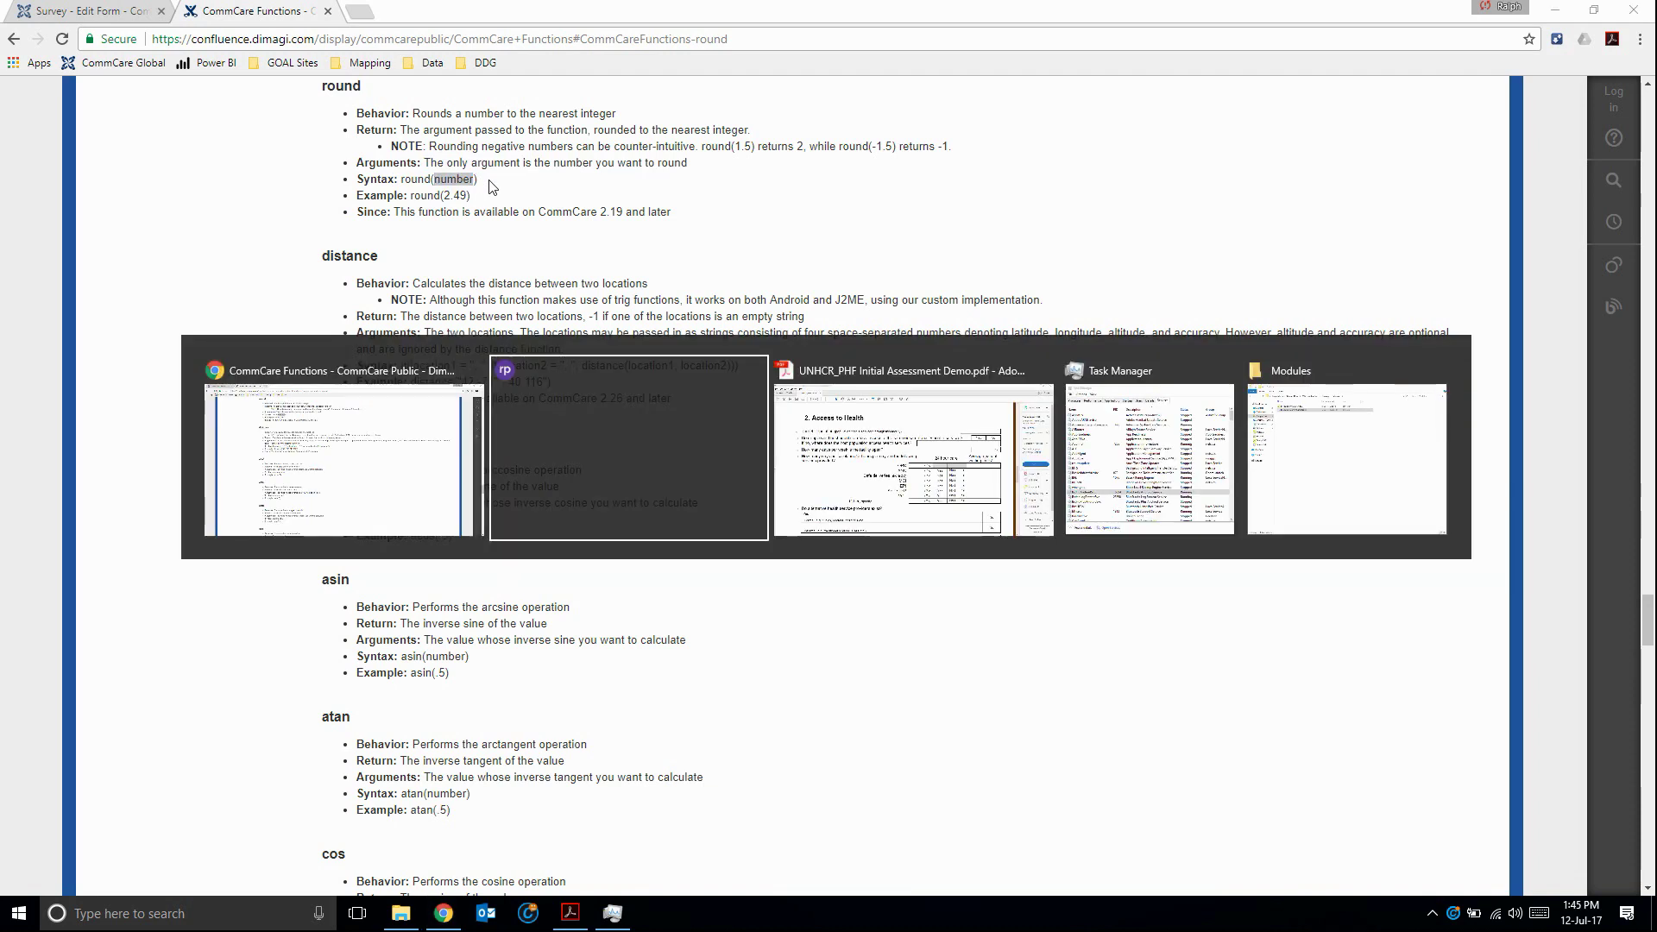
pyautogui.hotkey('alt', 'Tab')
pyautogui.hotkey('alt', 'Tab')
pyautogui.hotkey('alt', 'Tab')
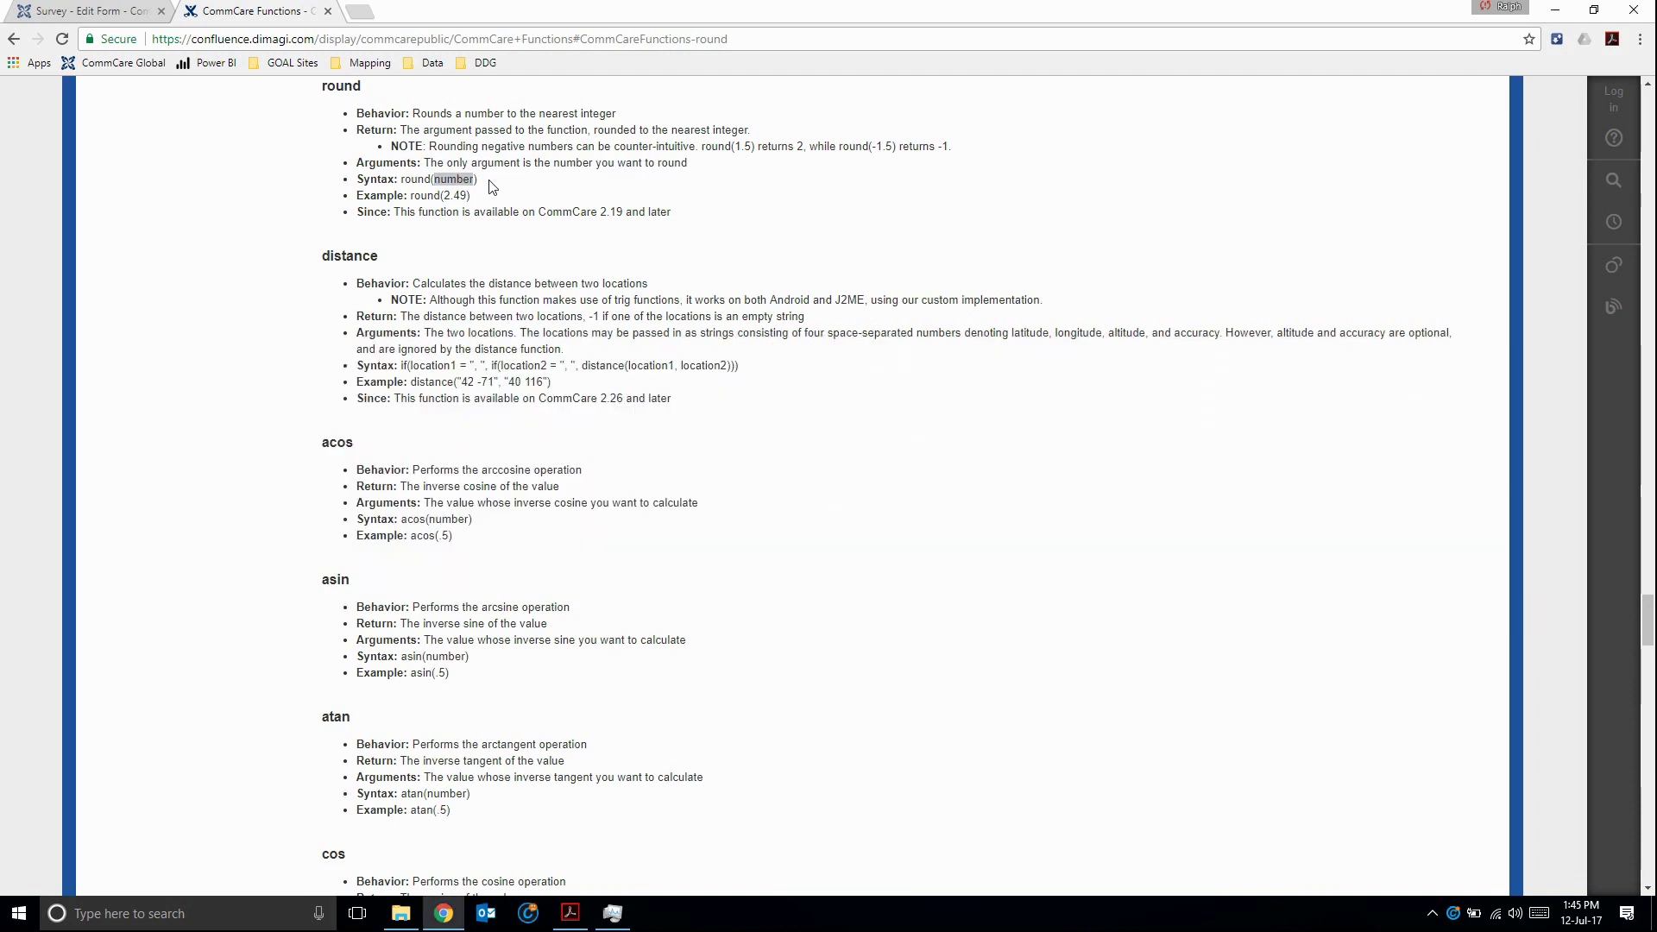
# - Back in the Survey form's expression editor, wrap the whole days-open percentage calculation in the round() function
pyautogui.click(87, 12)
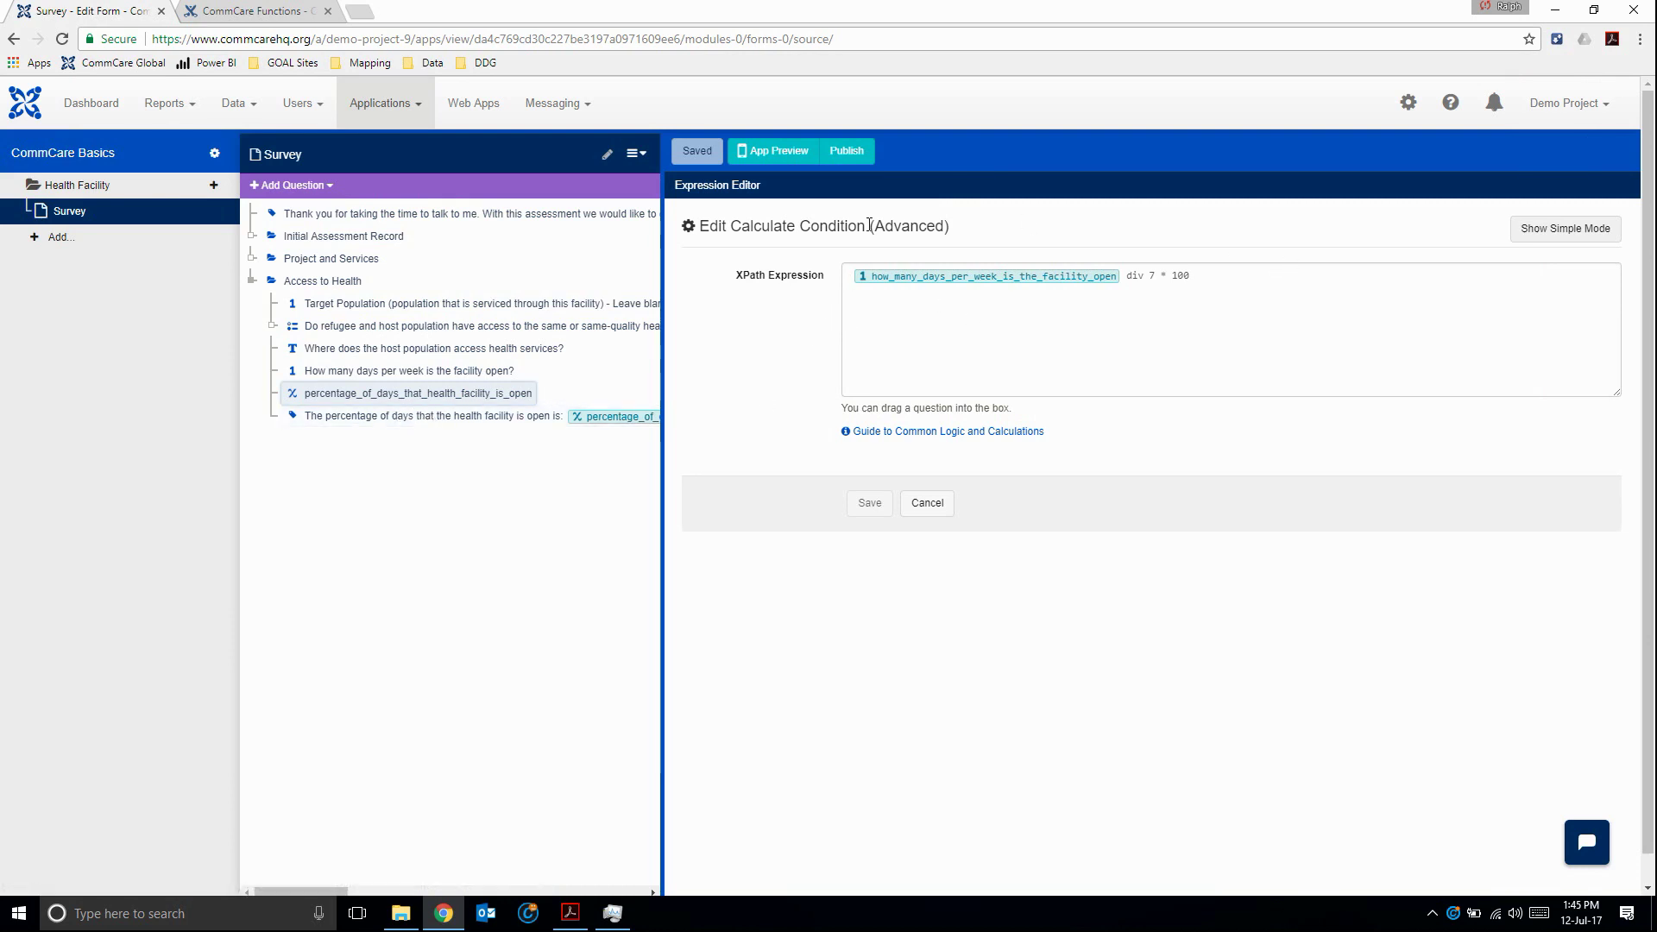
pyautogui.click(922, 326)
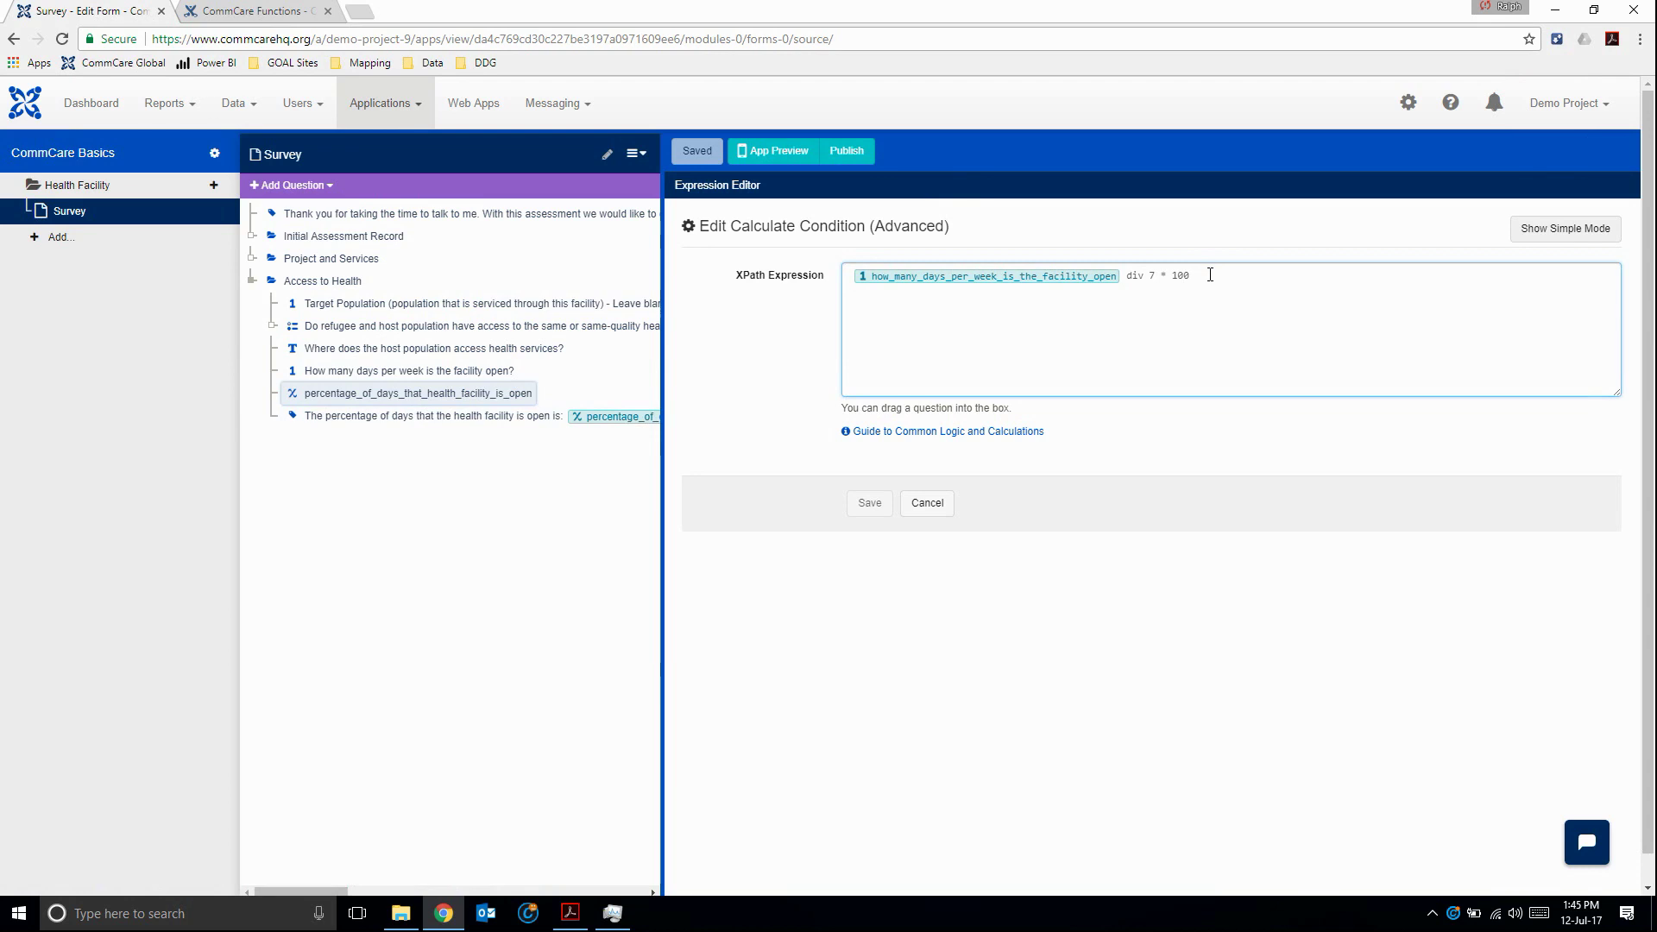
pyautogui.write('round(')
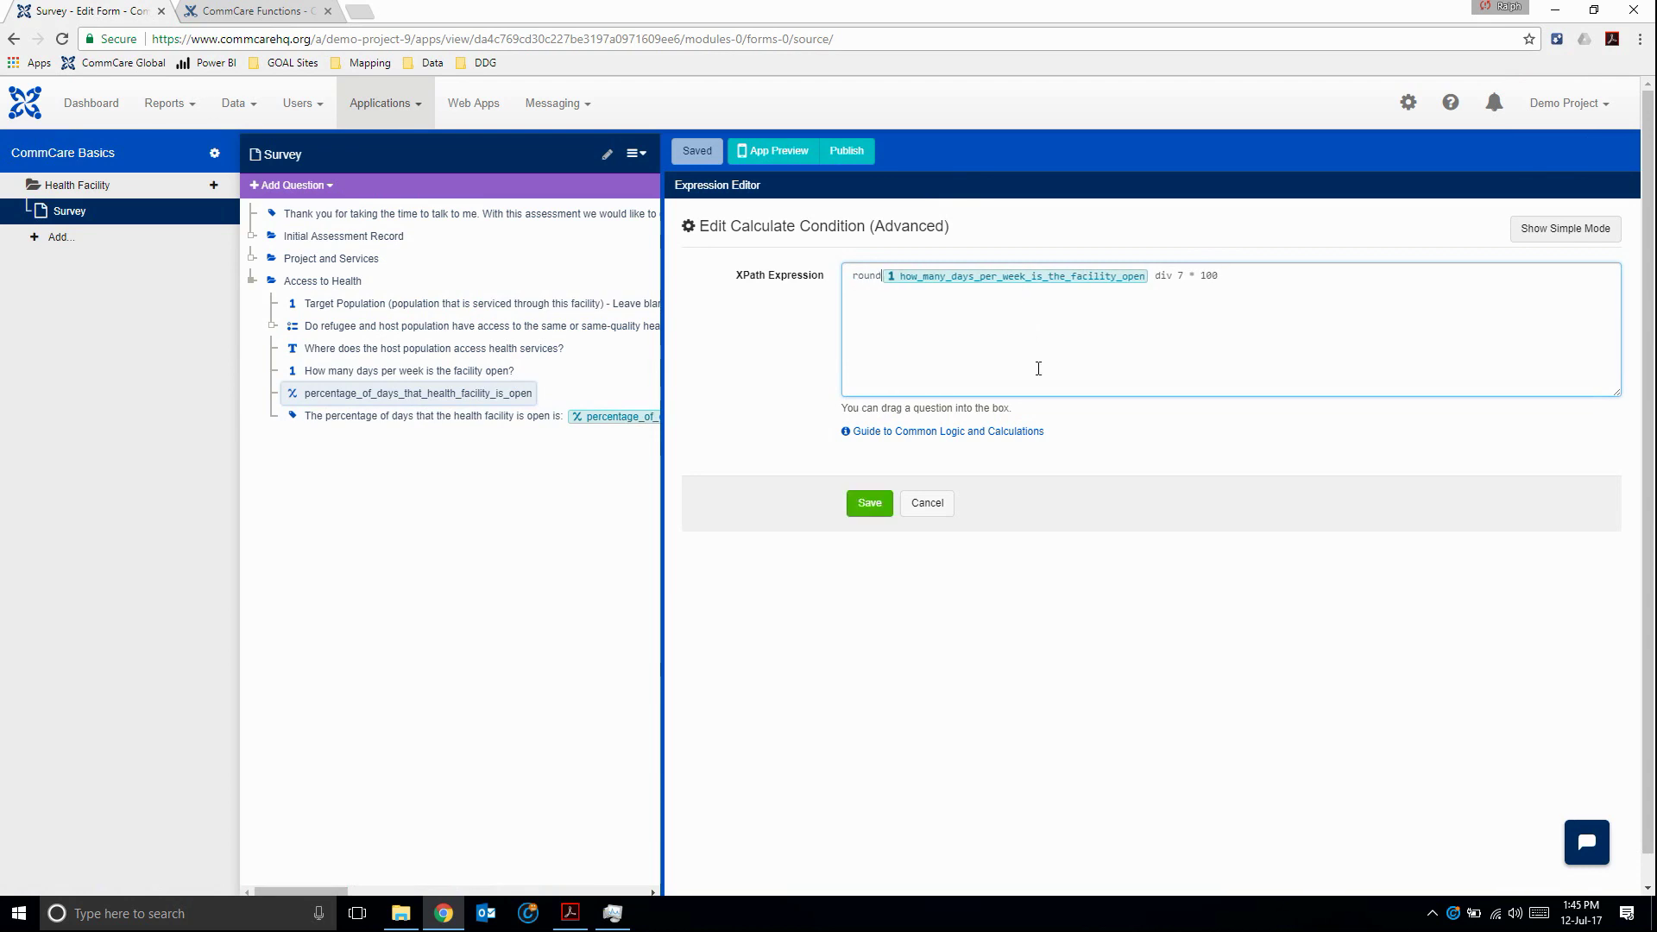
pyautogui.write('(')
pyautogui.click(1245, 276)
pyautogui.write(')')
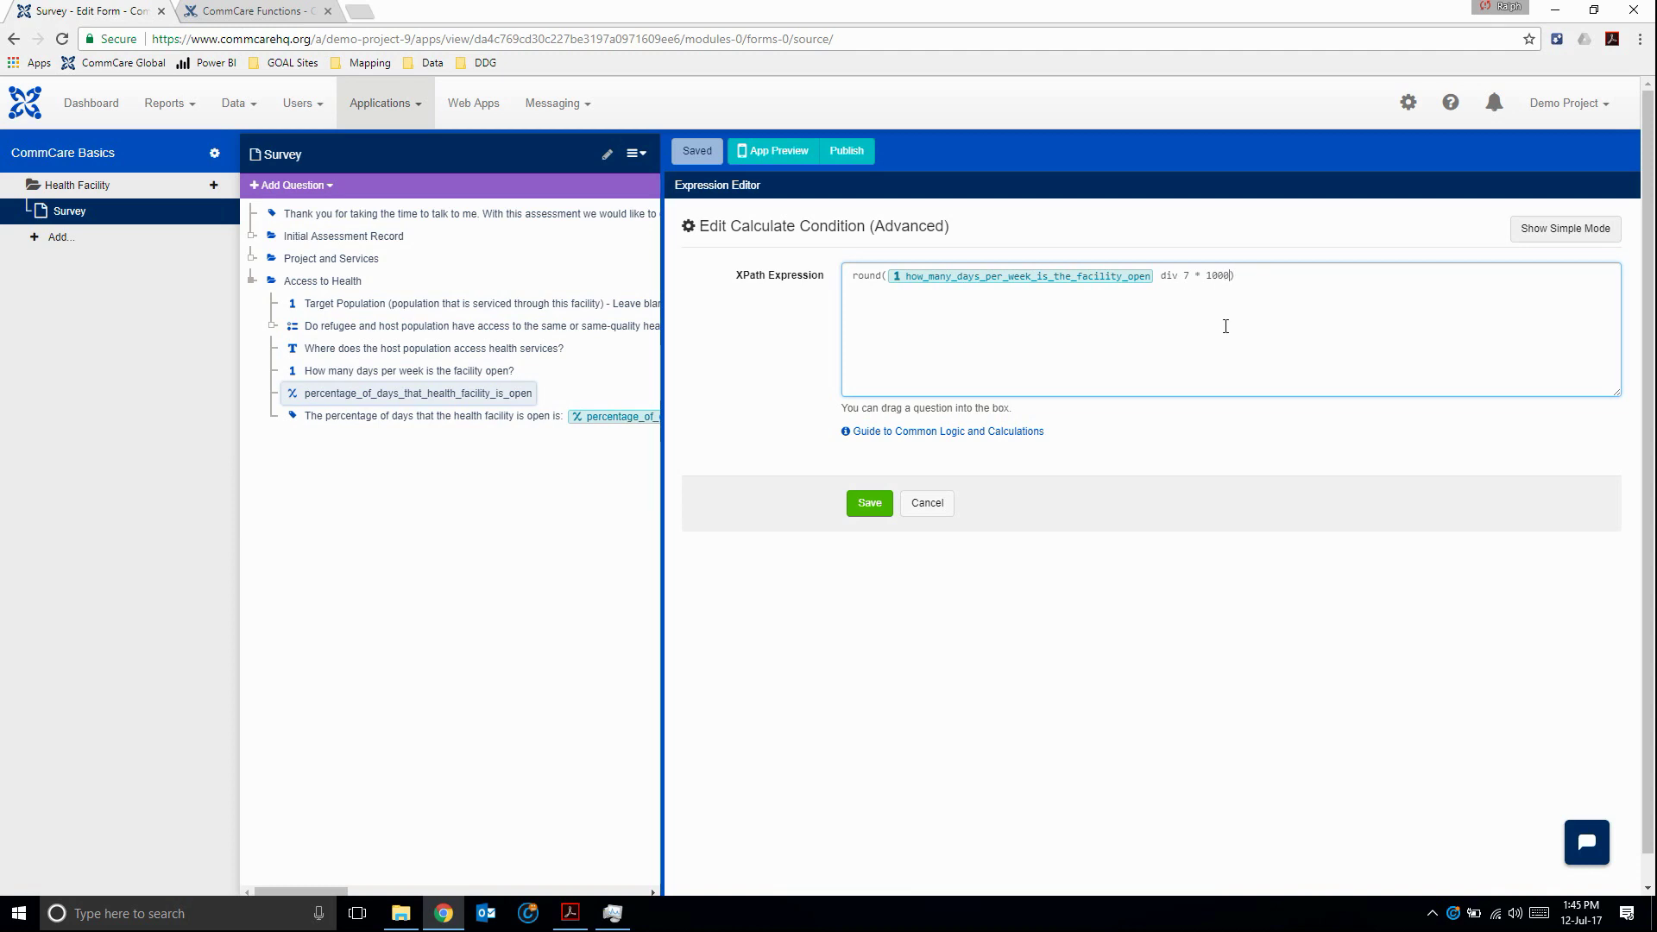
pyautogui.write('.')
pyautogui.write('div')
pyautogui.write(' 100')
pyautogui.click(1242, 275)
pyautogui.press('BackSpace')
pyautogui.press('BackSpace')
pyautogui.moveTo(1229, 276); pyautogui.dragTo(1301, 273)
pyautogui.press('BackSpace')
# - Save the edited calculate condition and save the Survey form
pyautogui.click(861, 507)
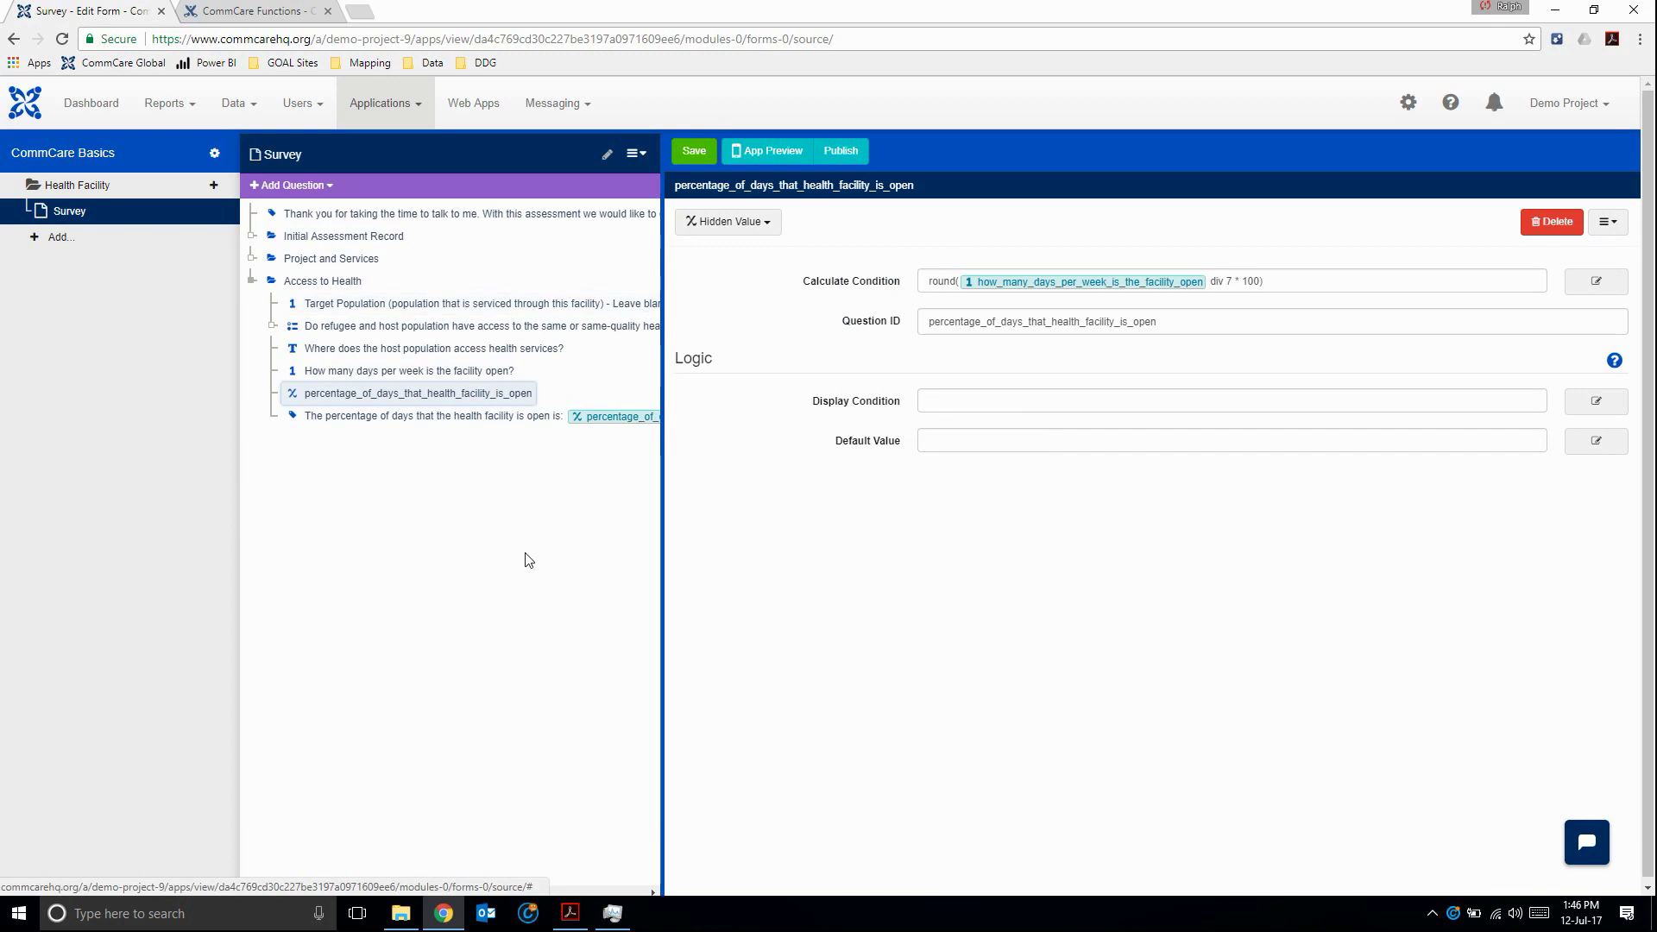
pyautogui.click(692, 152)
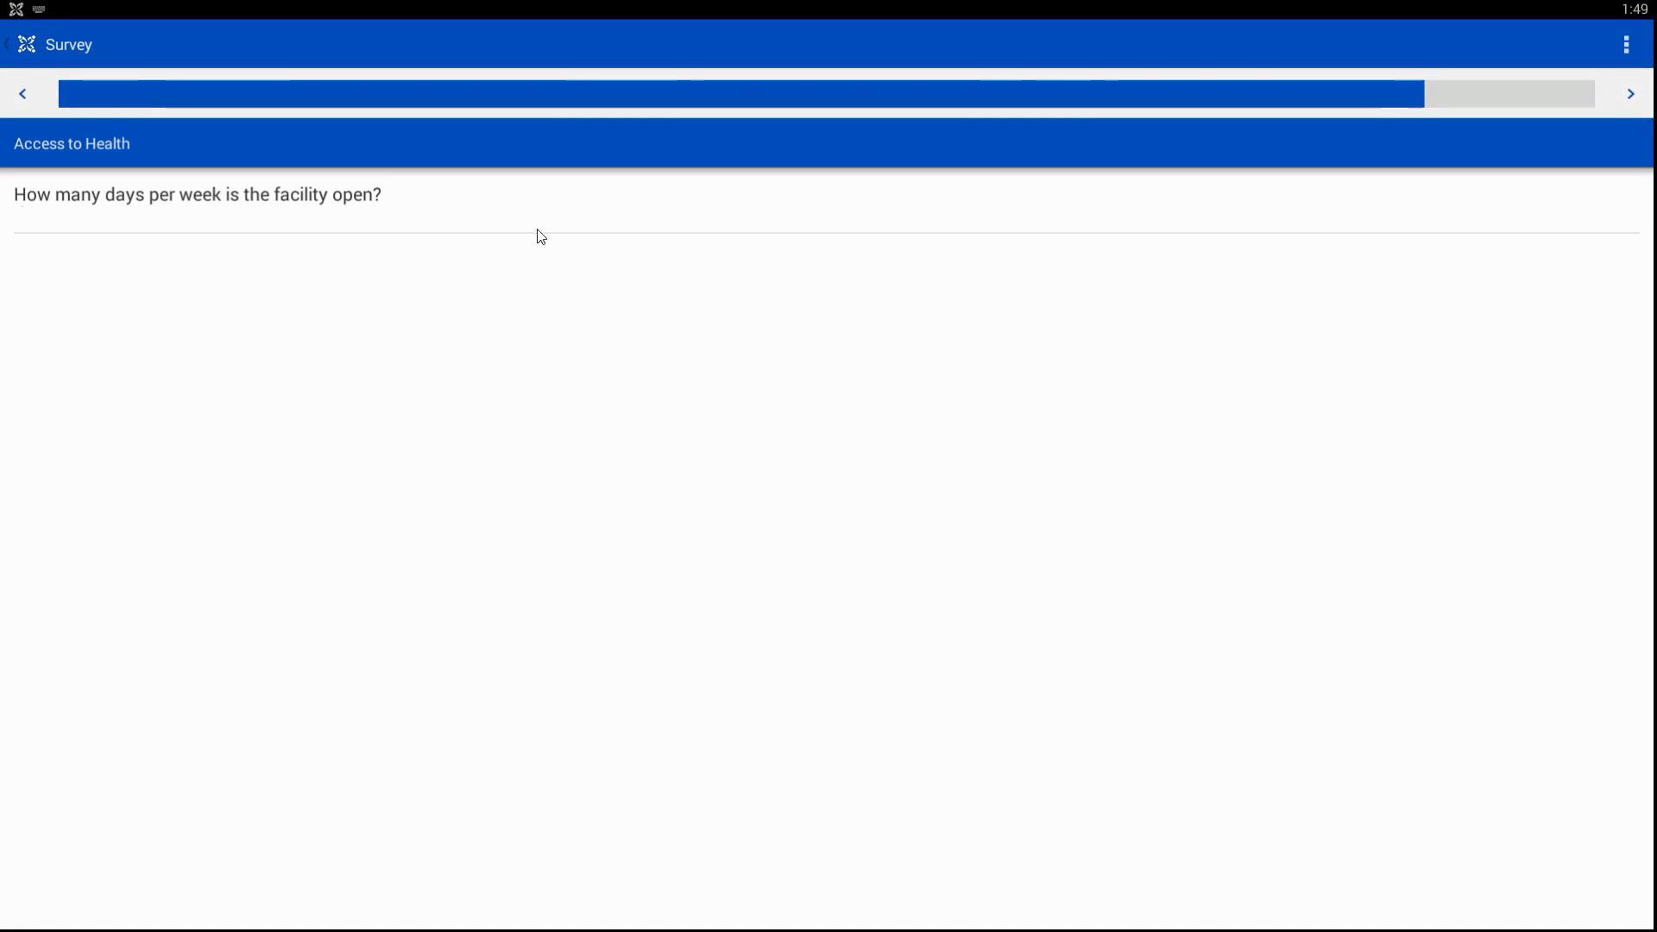
# - In the mobile survey, answer 6 days per week for the facility, check the percentage label and return to the question
pyautogui.write('6')
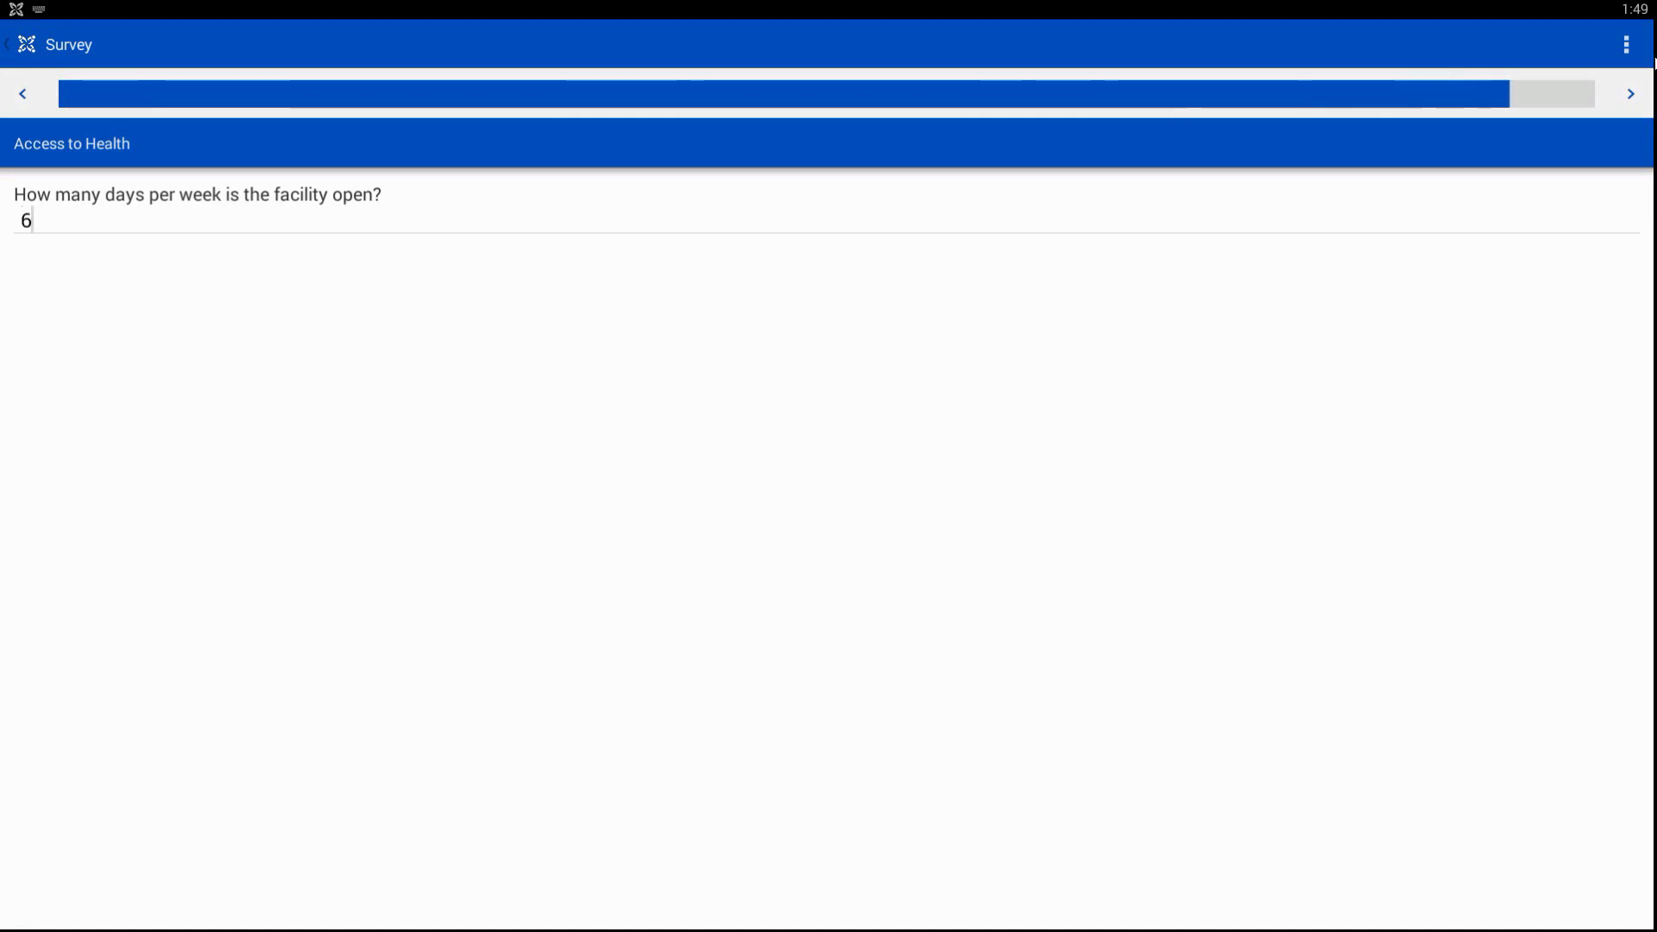
pyautogui.click(1630, 96)
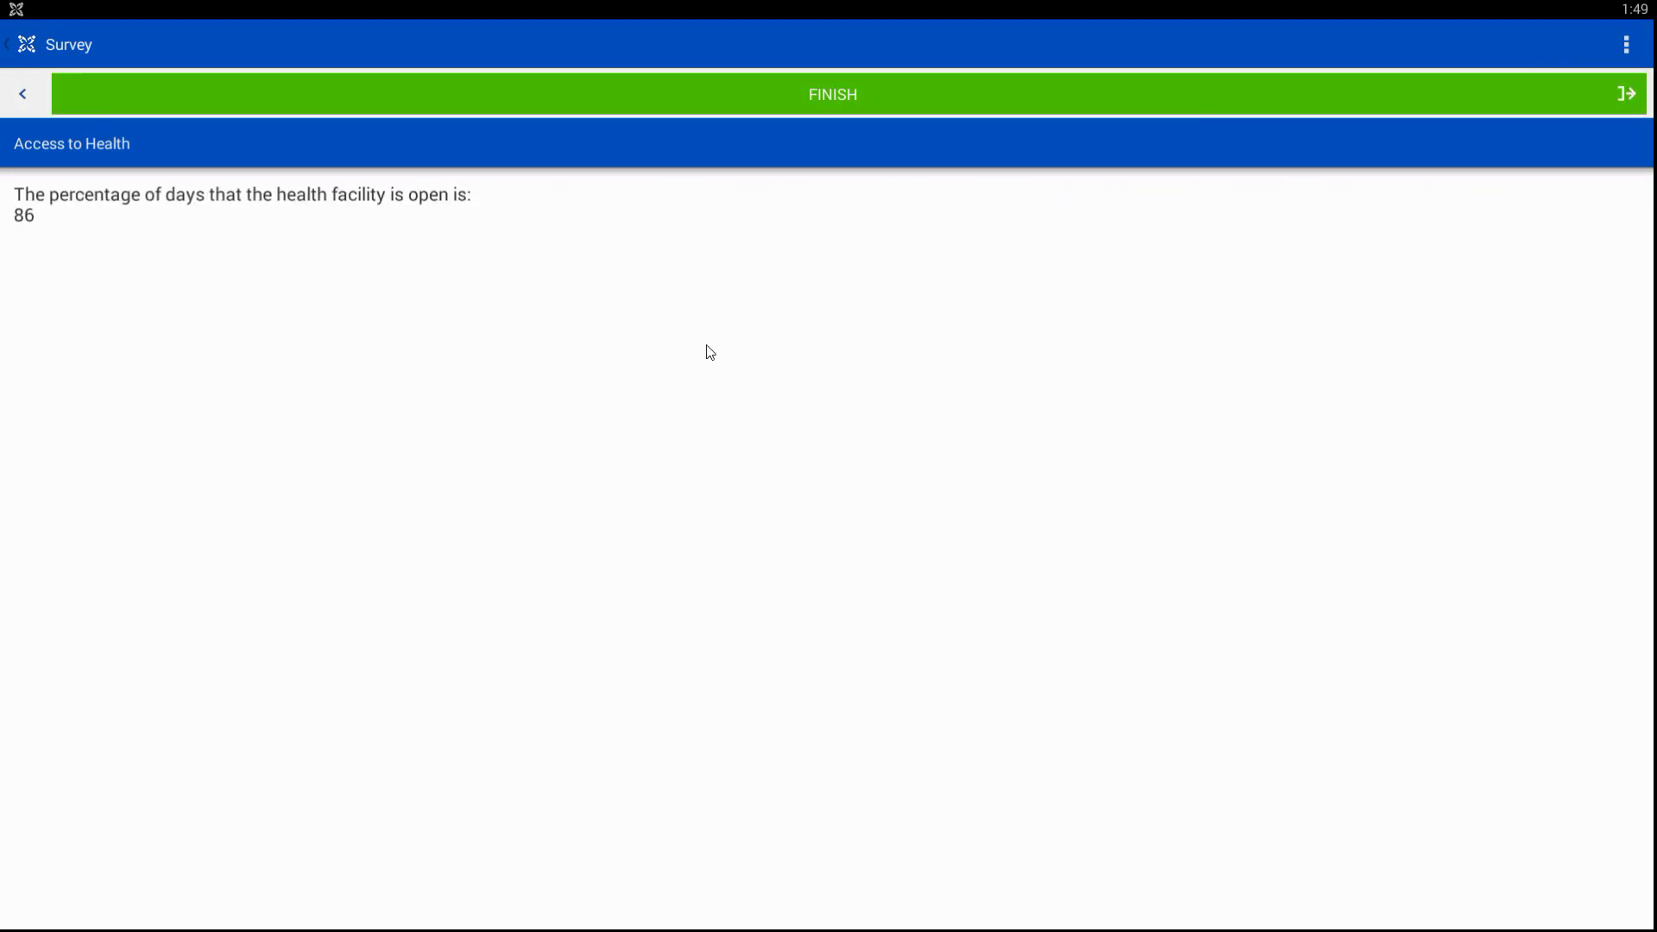
pyautogui.click(24, 95)
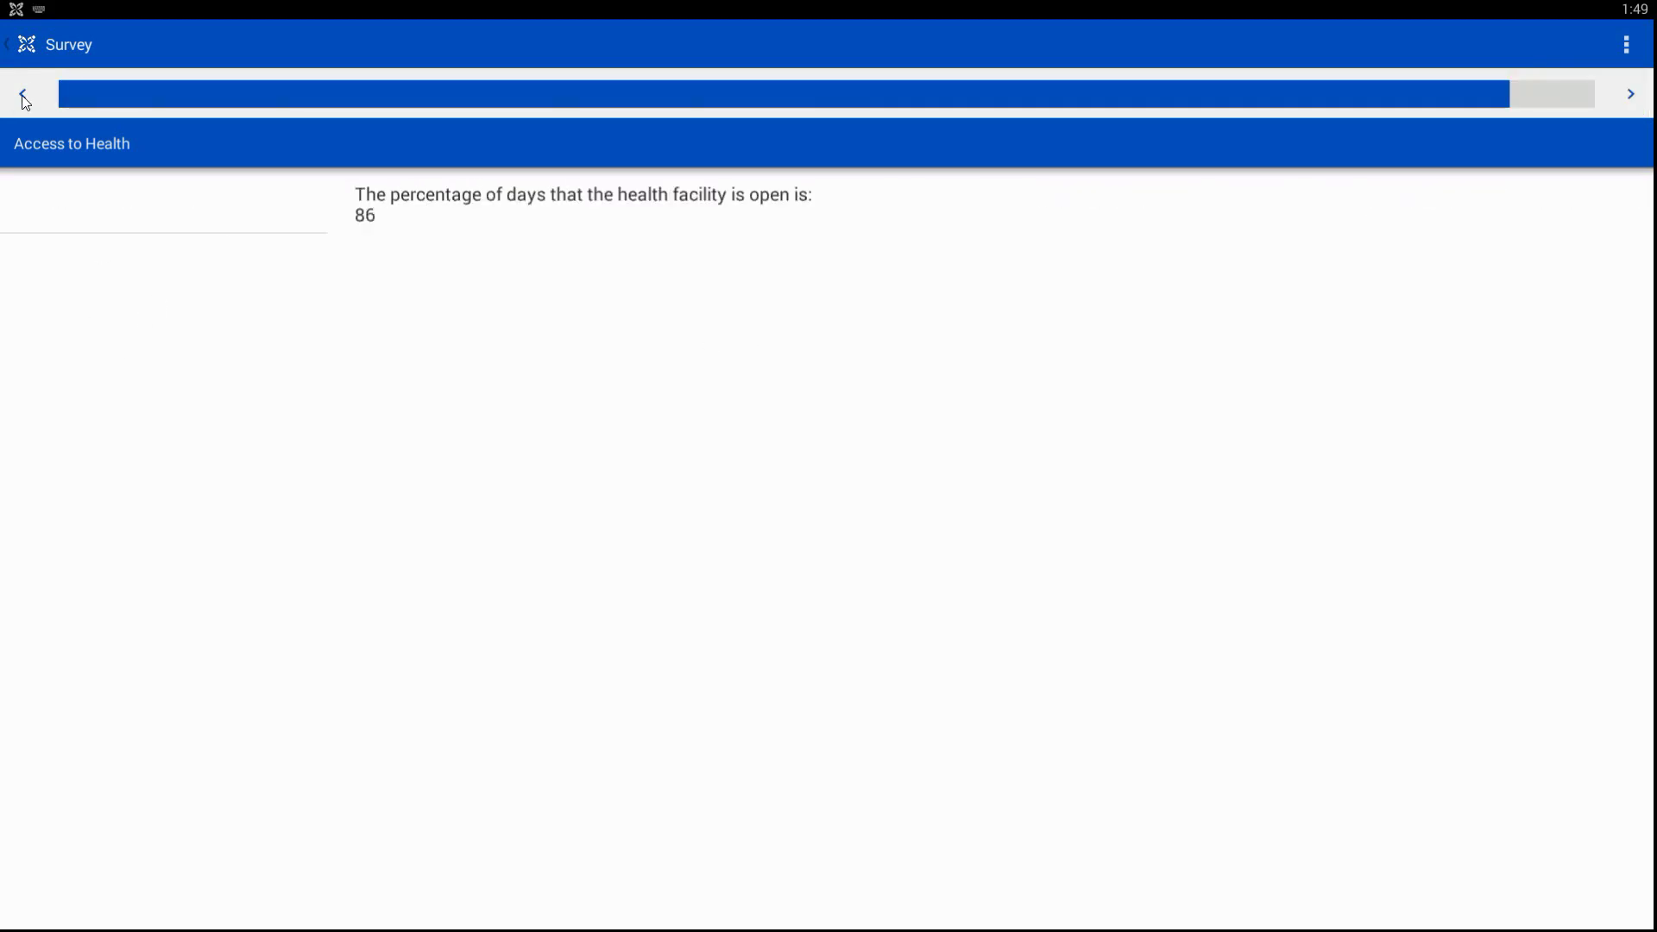
# - Change the days per week the facility is open to 5, check the percentage label and finish the survey
pyautogui.press('BackSpace')
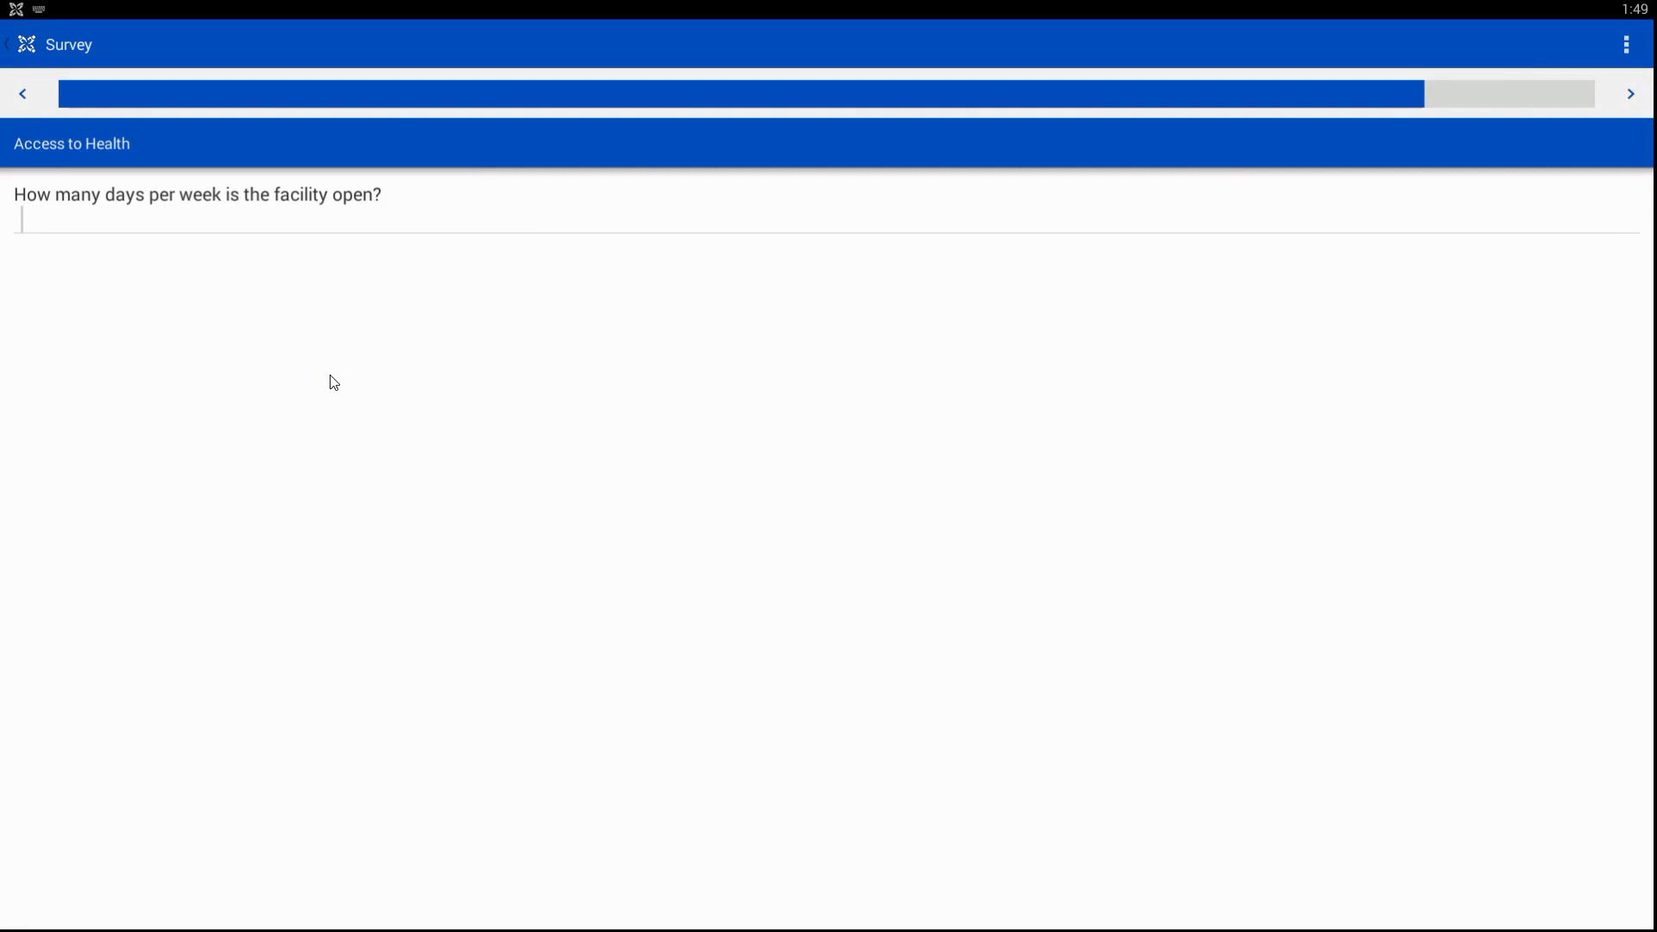
pyautogui.write('5')
pyautogui.click(1630, 93)
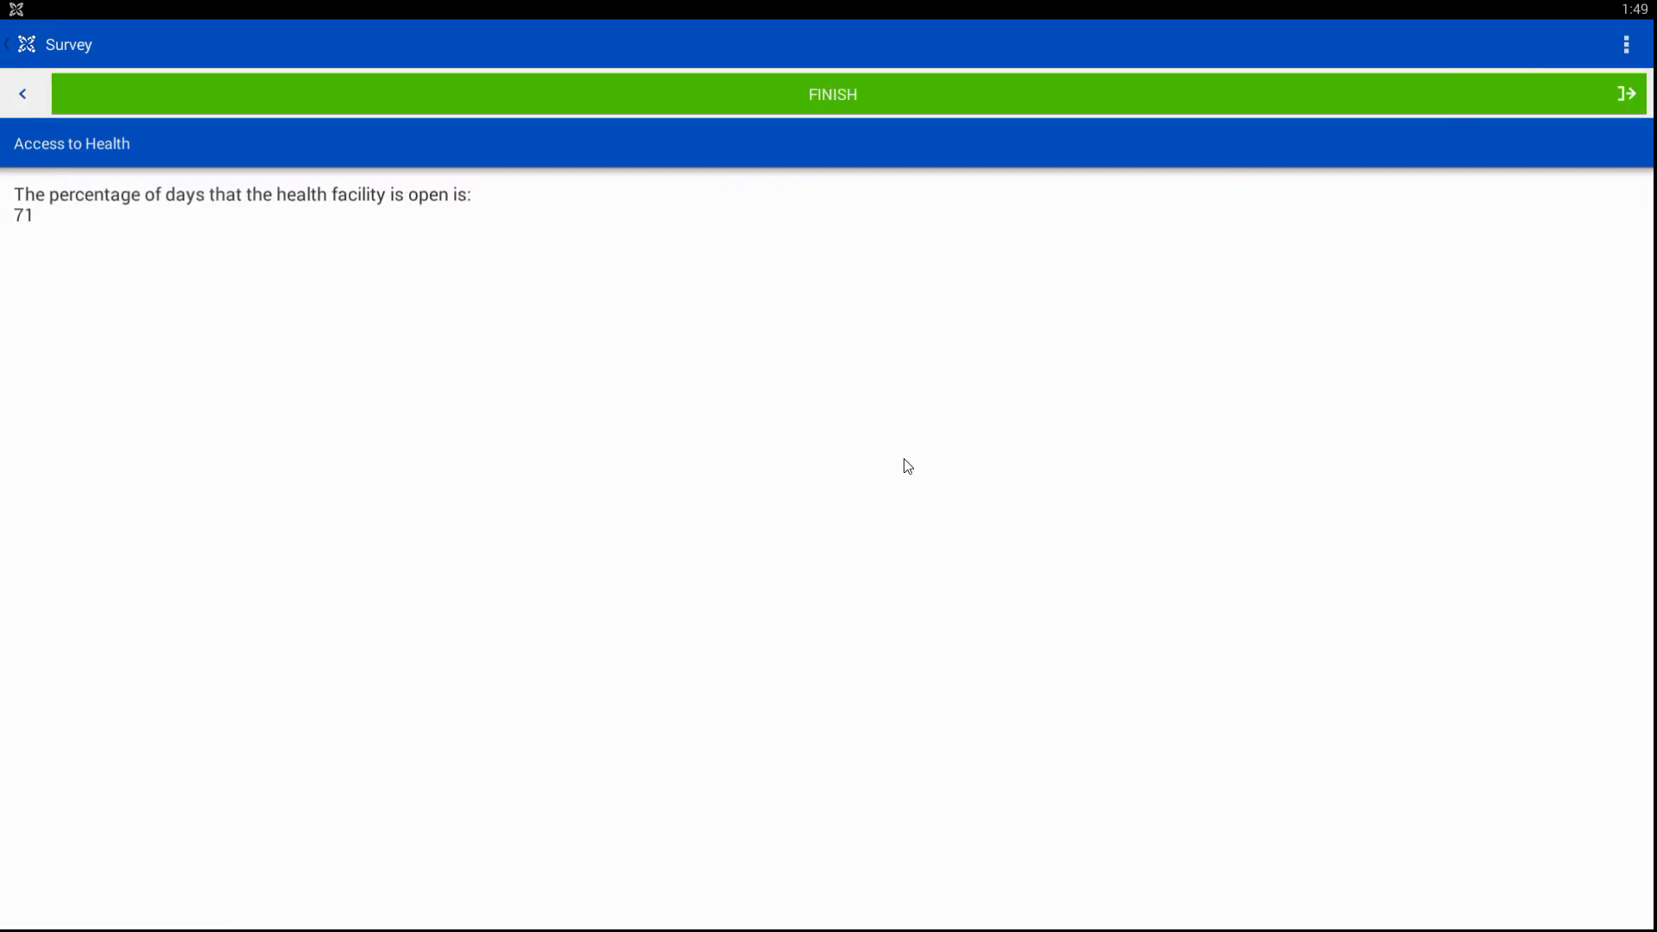
pyautogui.click(824, 105)
pyautogui.hotkey('alt', 'Tab')
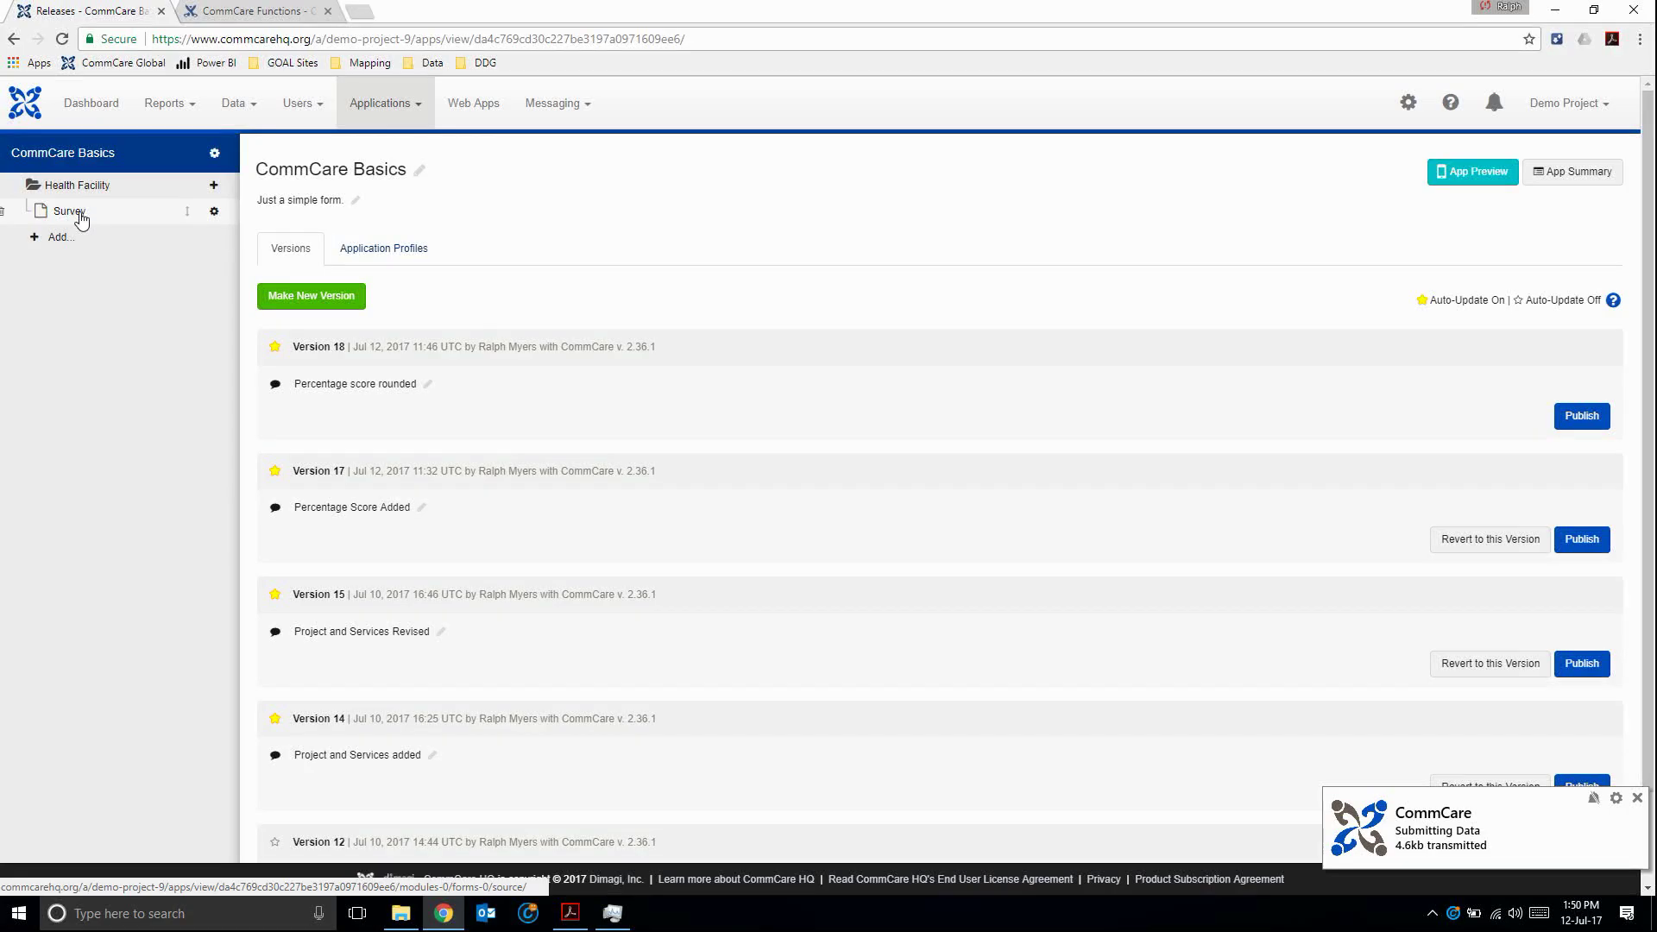
# - In CommCare HQ, reopen the Survey form for editing, and look up the if function in the CommCare Functions documentation
pyautogui.click(69, 211)
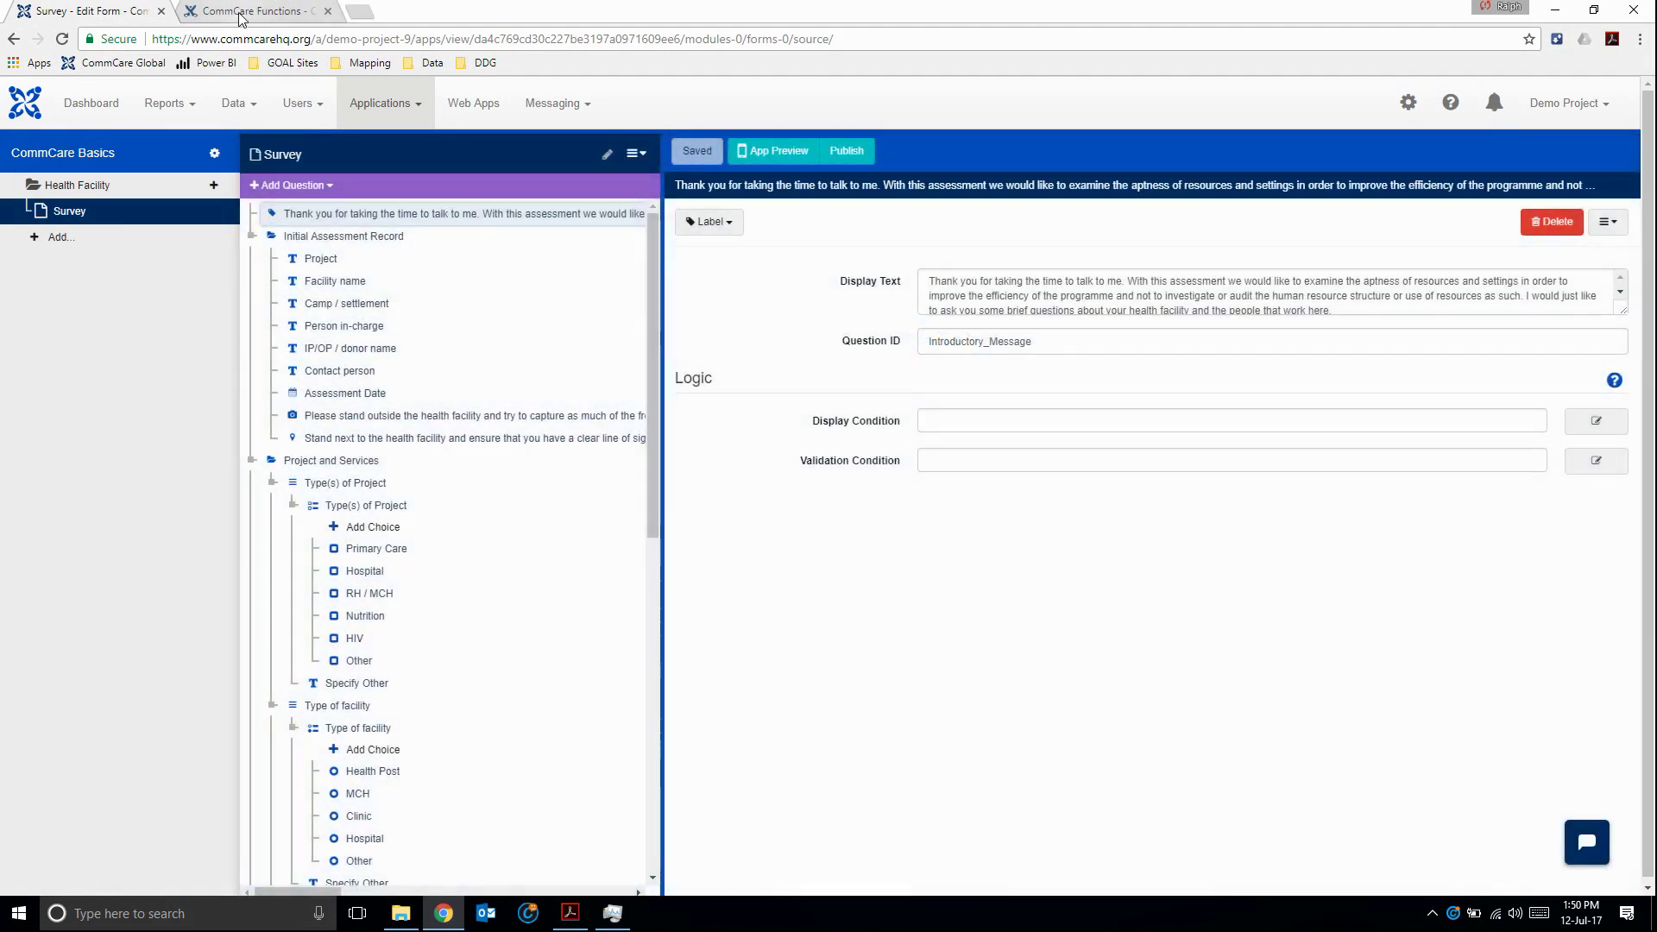
pyautogui.click(240, 13)
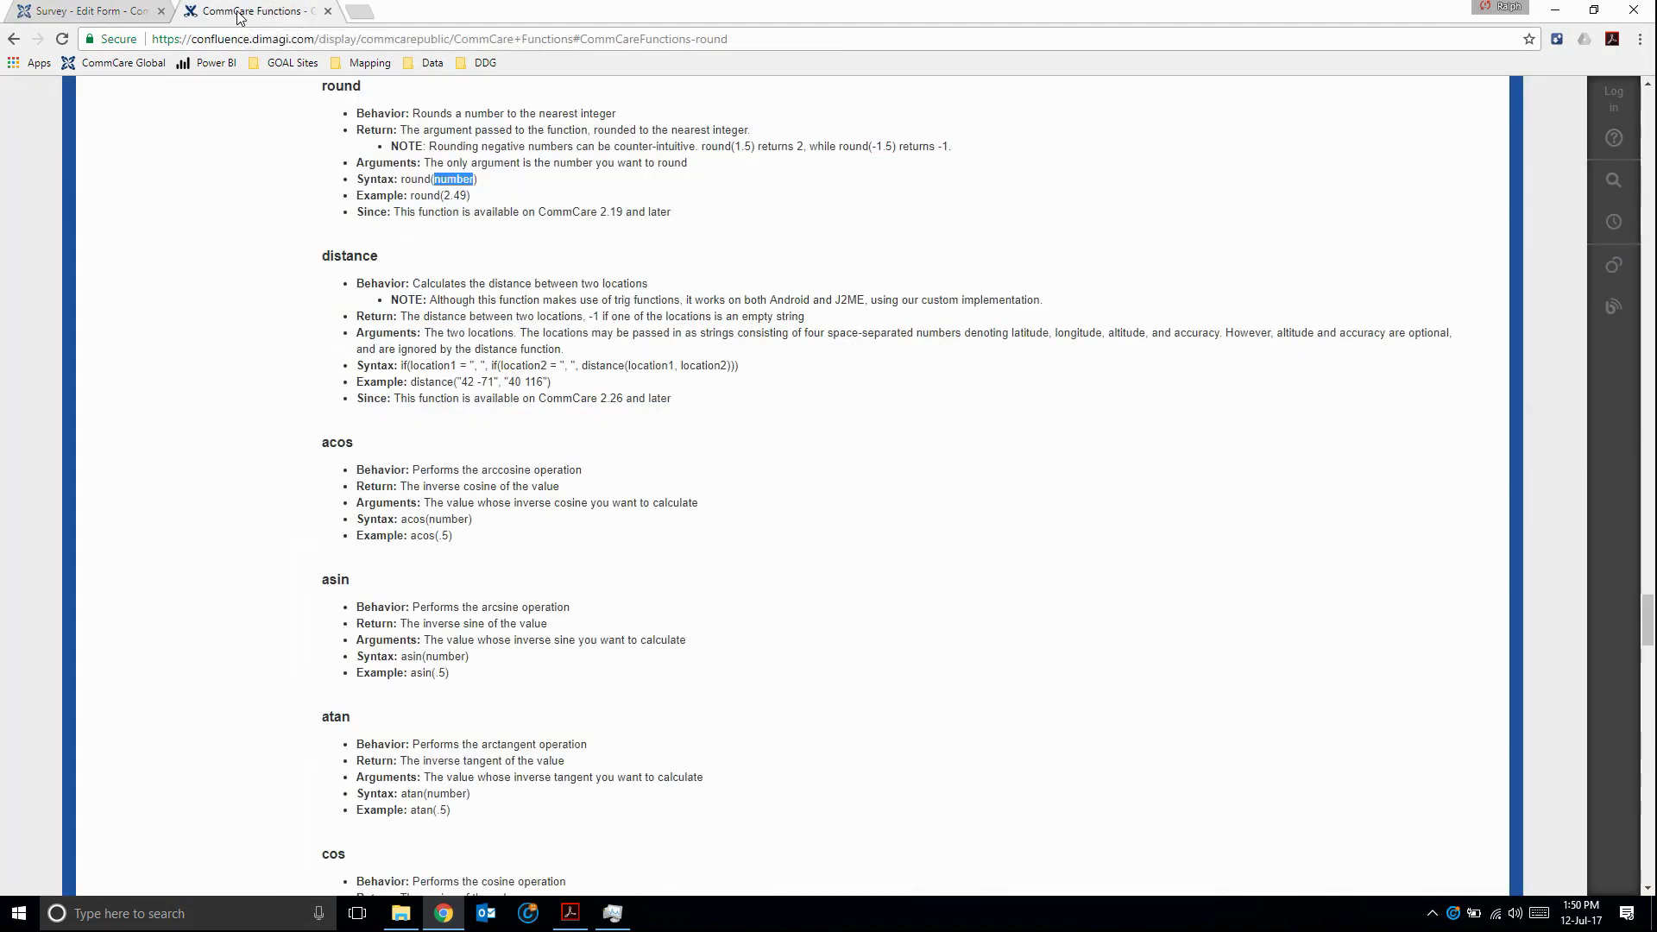
pyautogui.scroll(20, 449, 285)
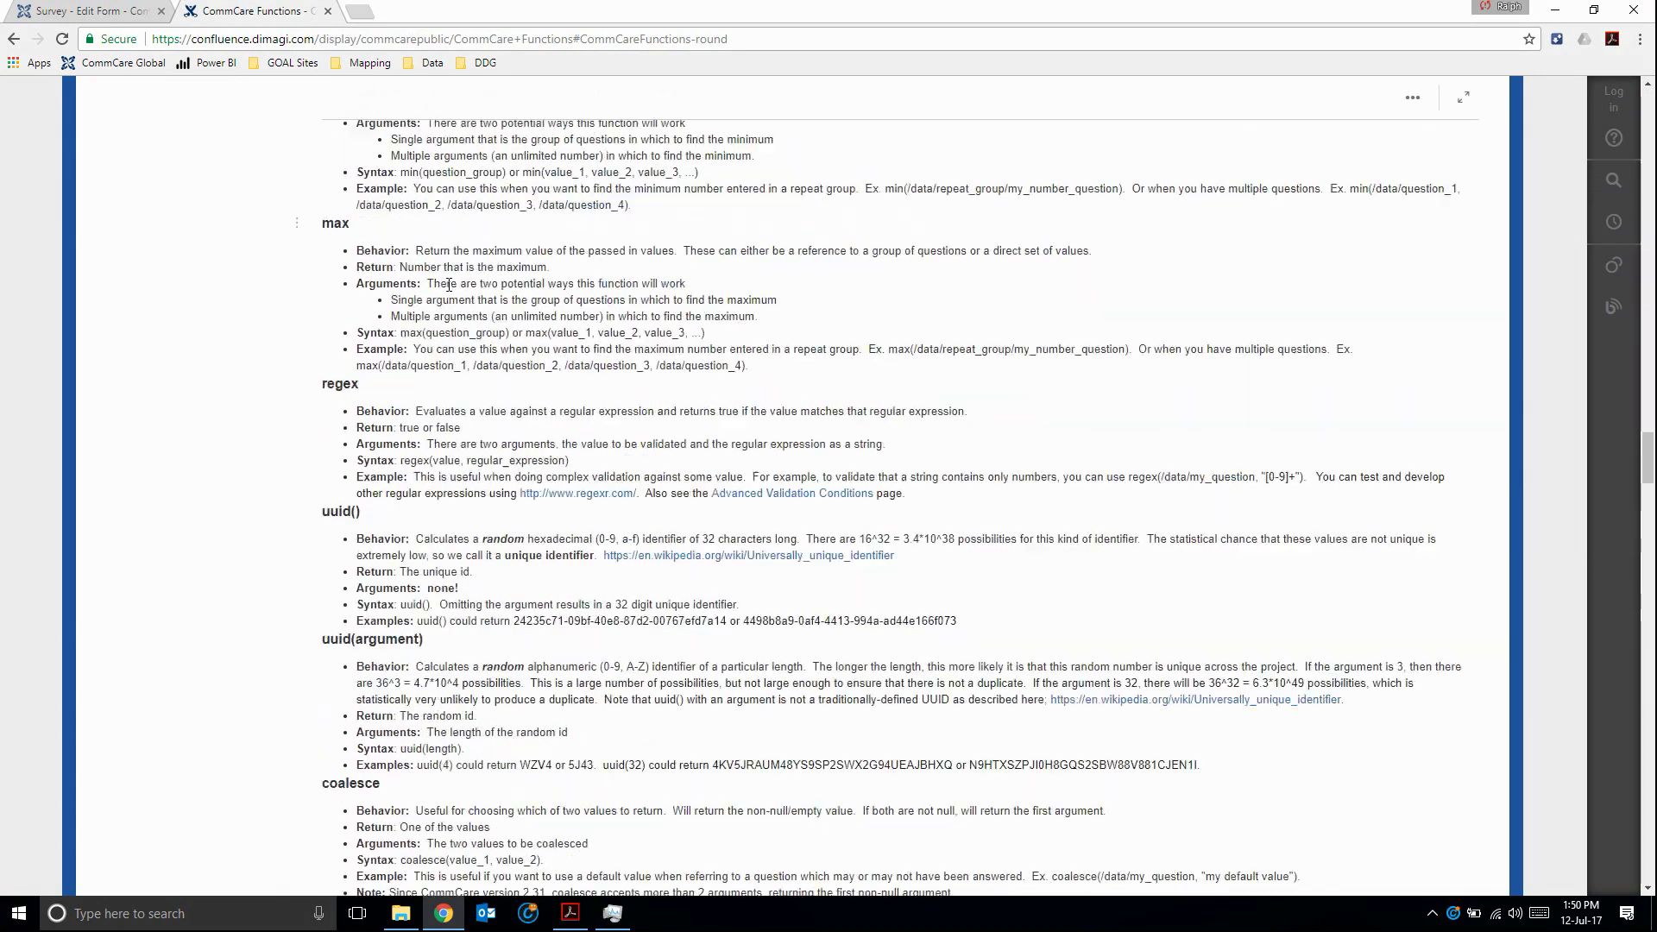
pyautogui.scroll(20, 448, 290)
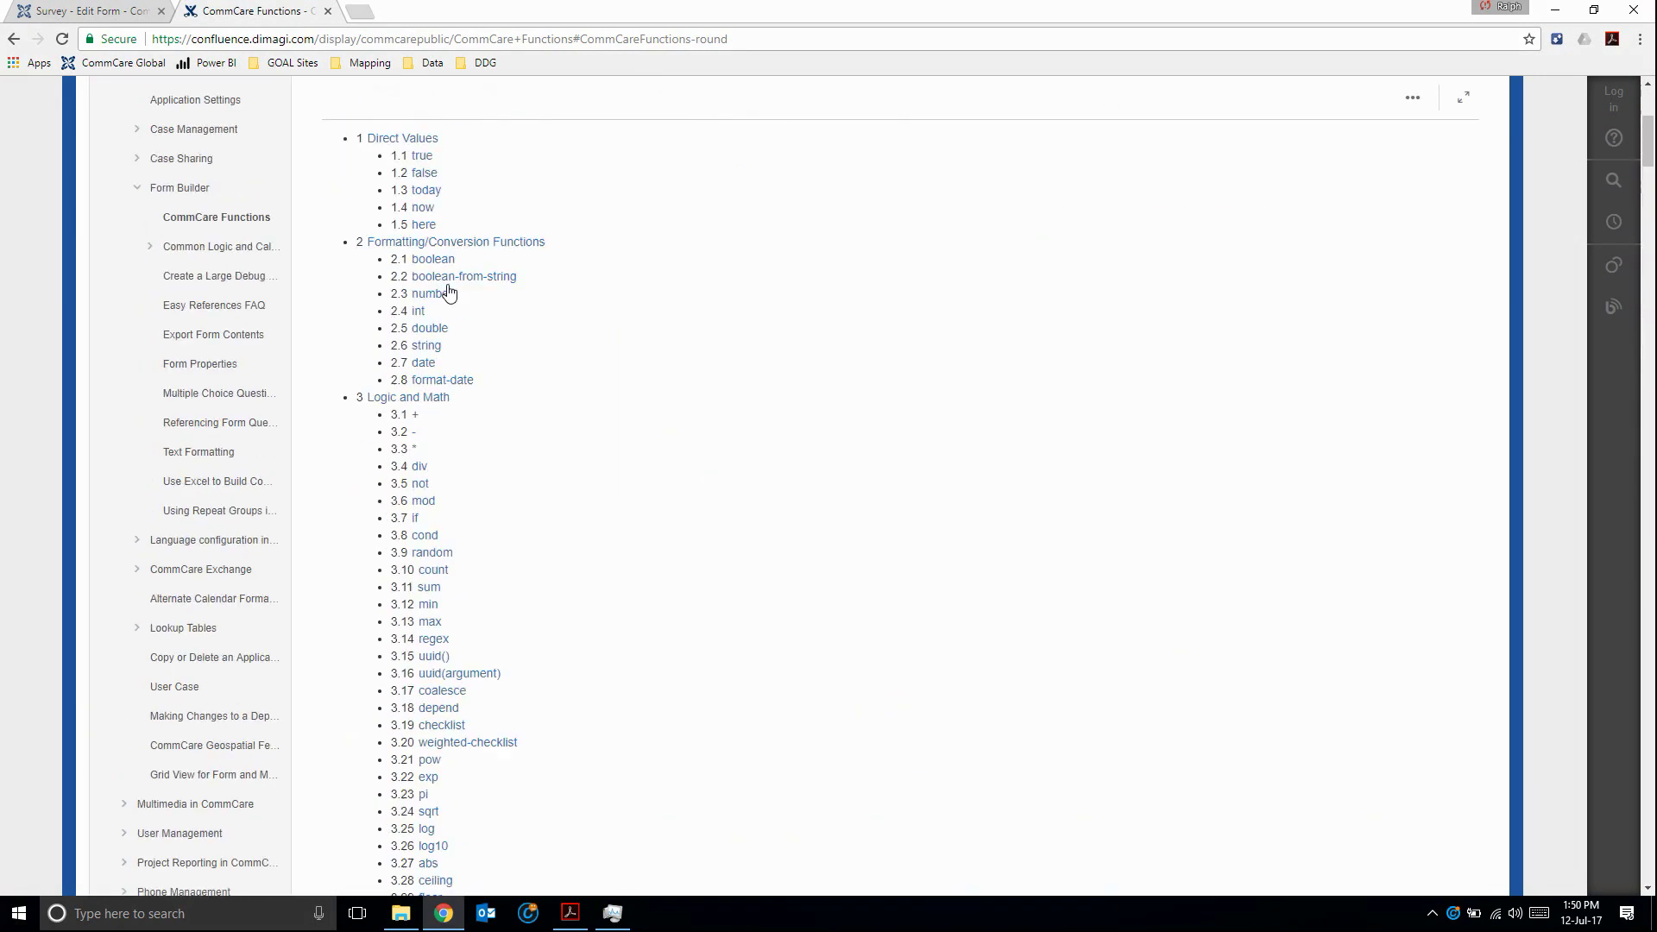
pyautogui.scroll(-3, 638, 596)
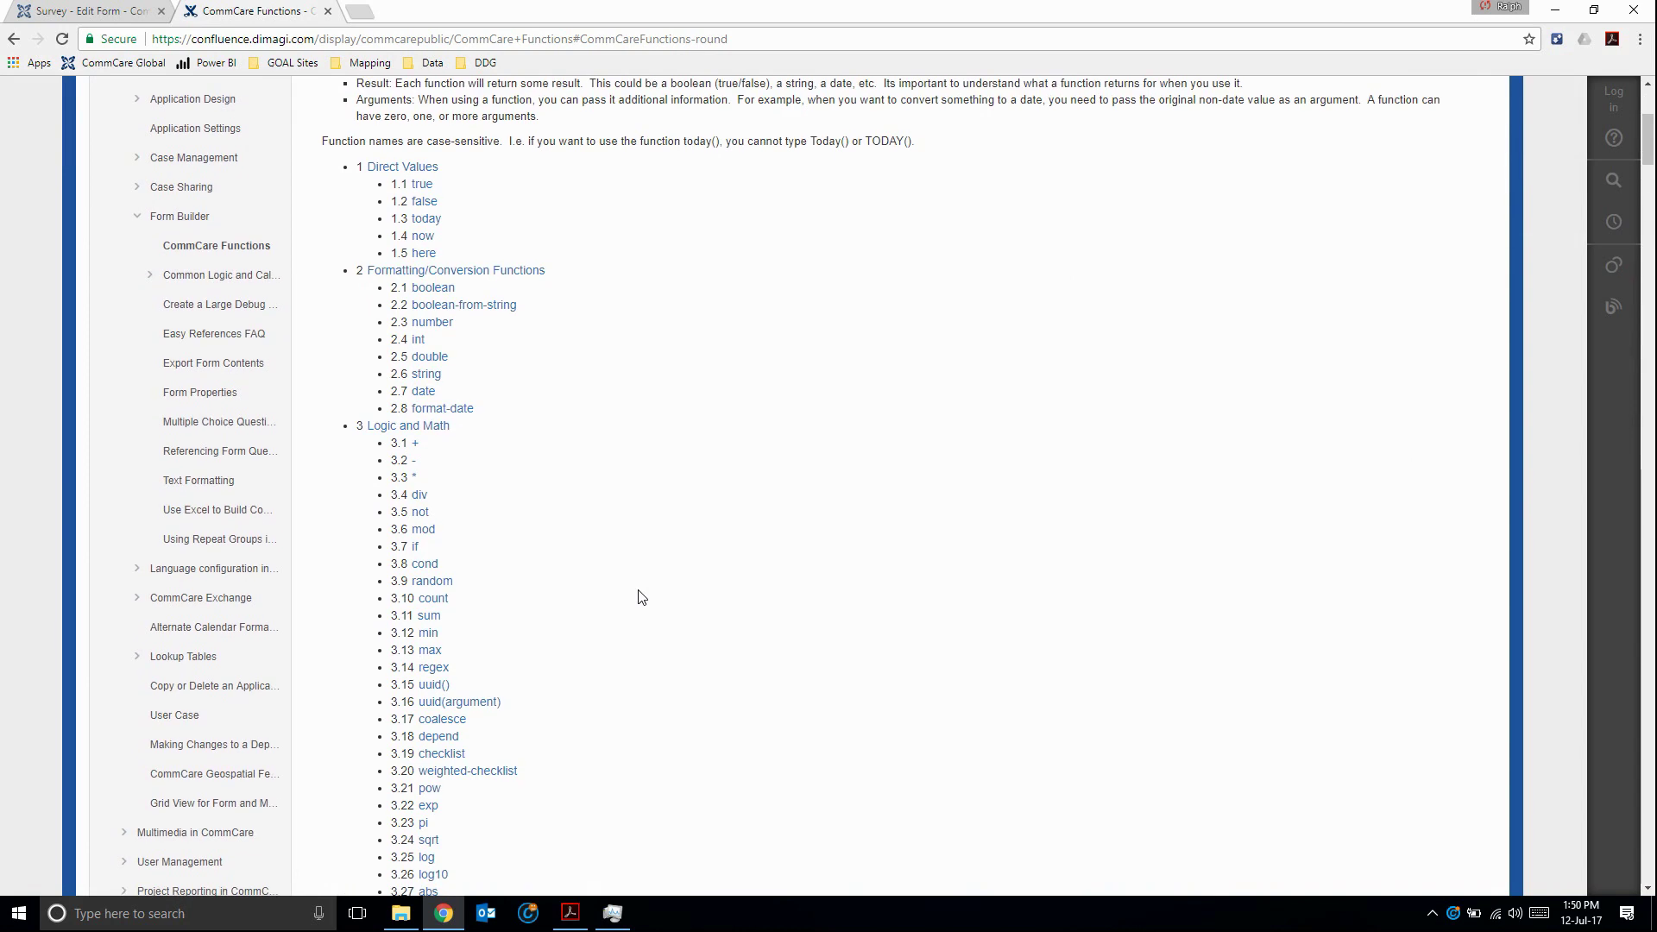
pyautogui.click(413, 552)
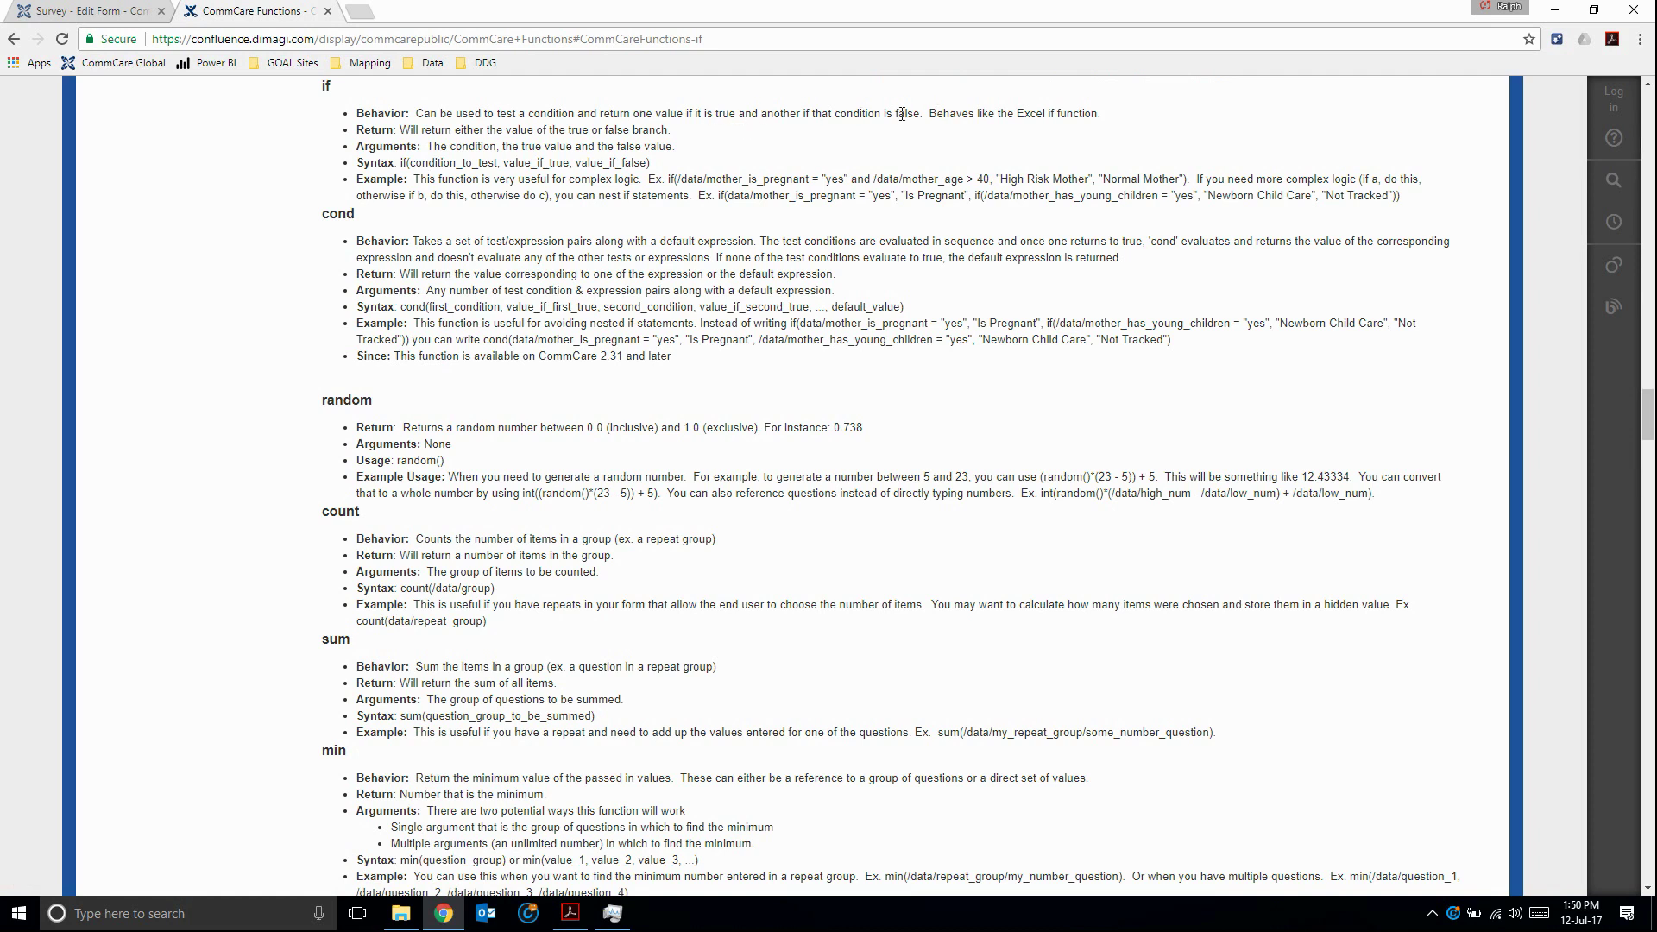
pyautogui.hotkey('alt', 'Tab')
pyautogui.press('Escape')
# - Back in the Survey form, collapse all question groups and expand only Access to Health
pyautogui.click(86, 11)
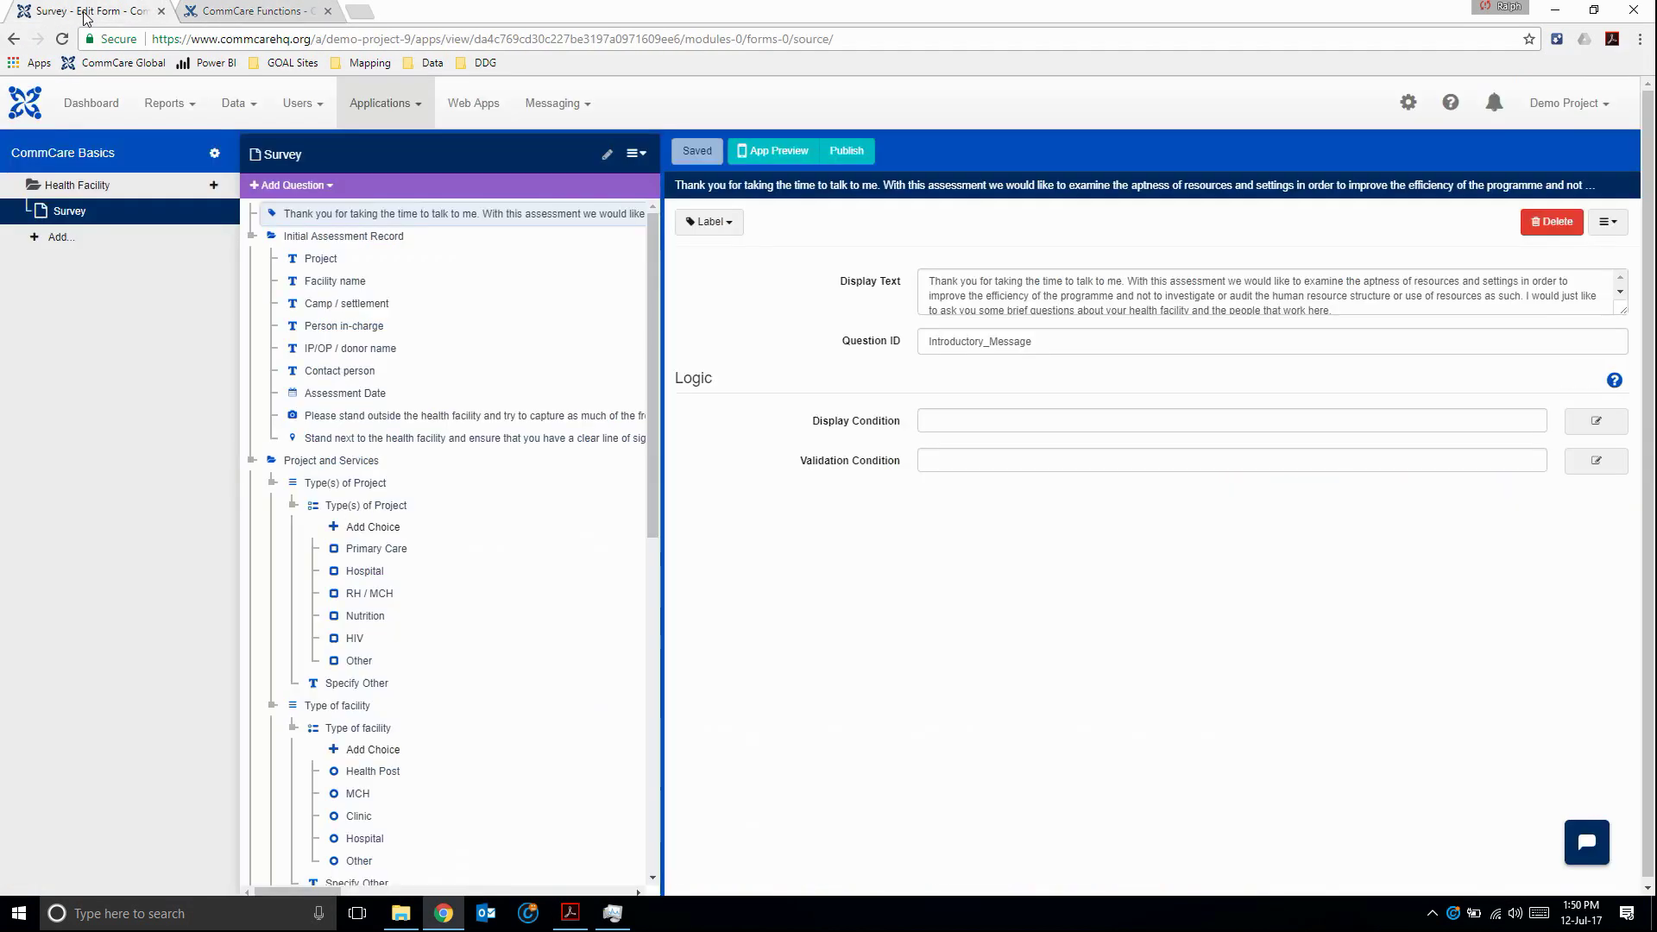
pyautogui.click(636, 153)
pyautogui.click(654, 228)
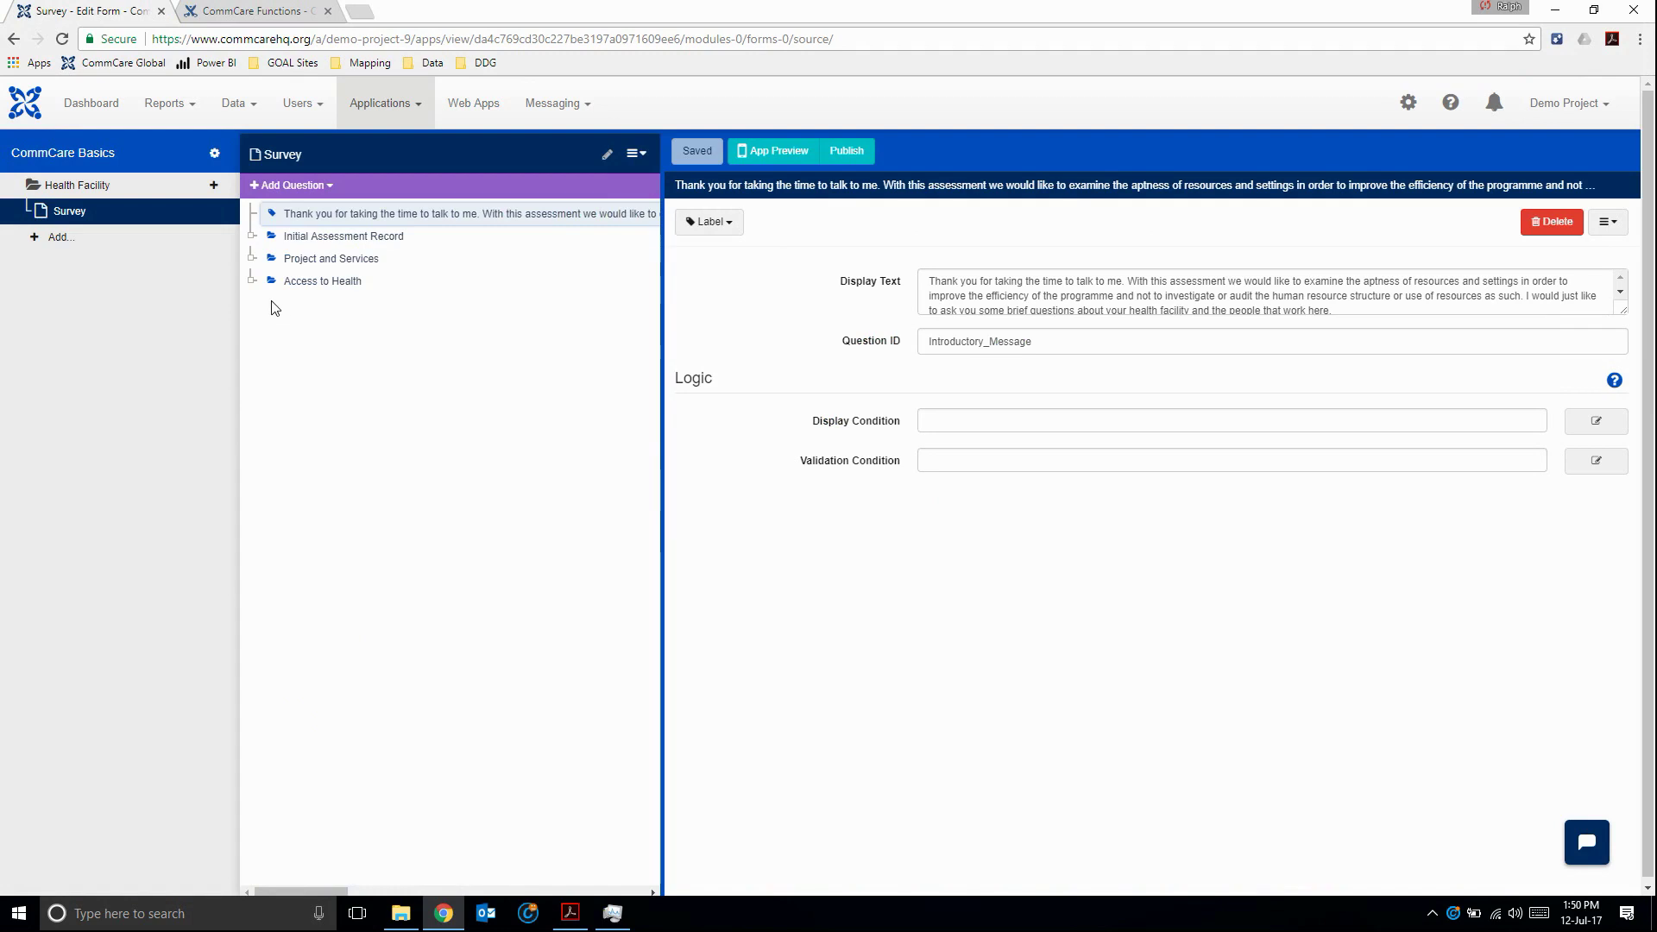
pyautogui.click(251, 281)
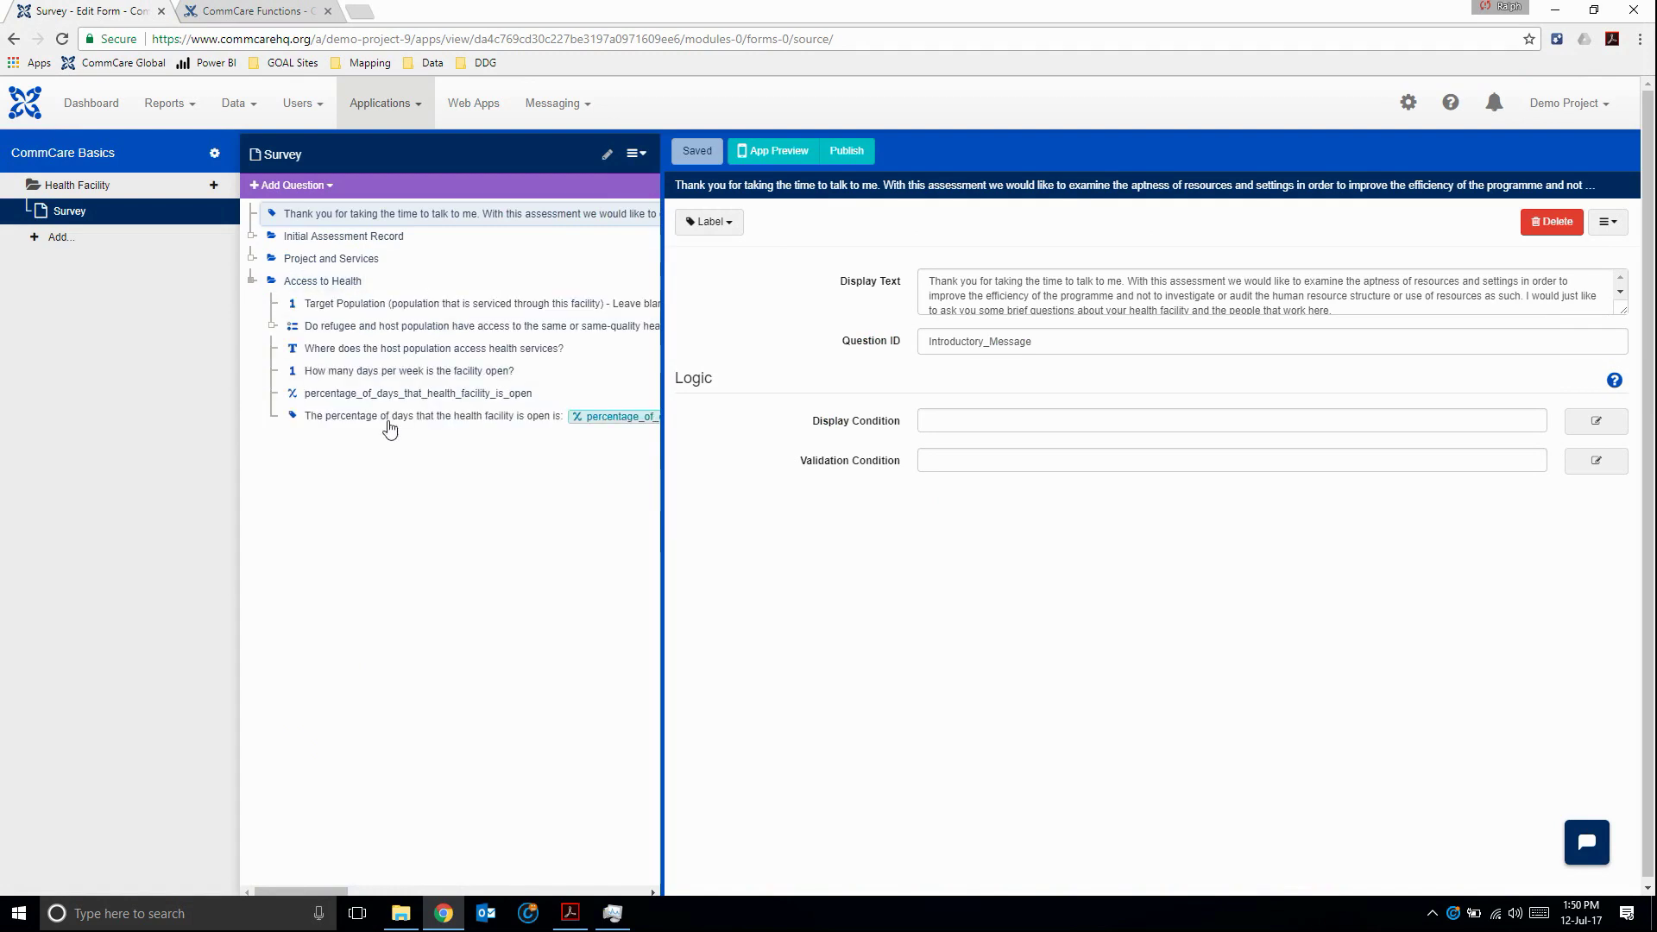
# - Add a hidden value at the end of the Access to Health group with the question ID Categorical_Score_Health_Facility
pyautogui.click(363, 394)
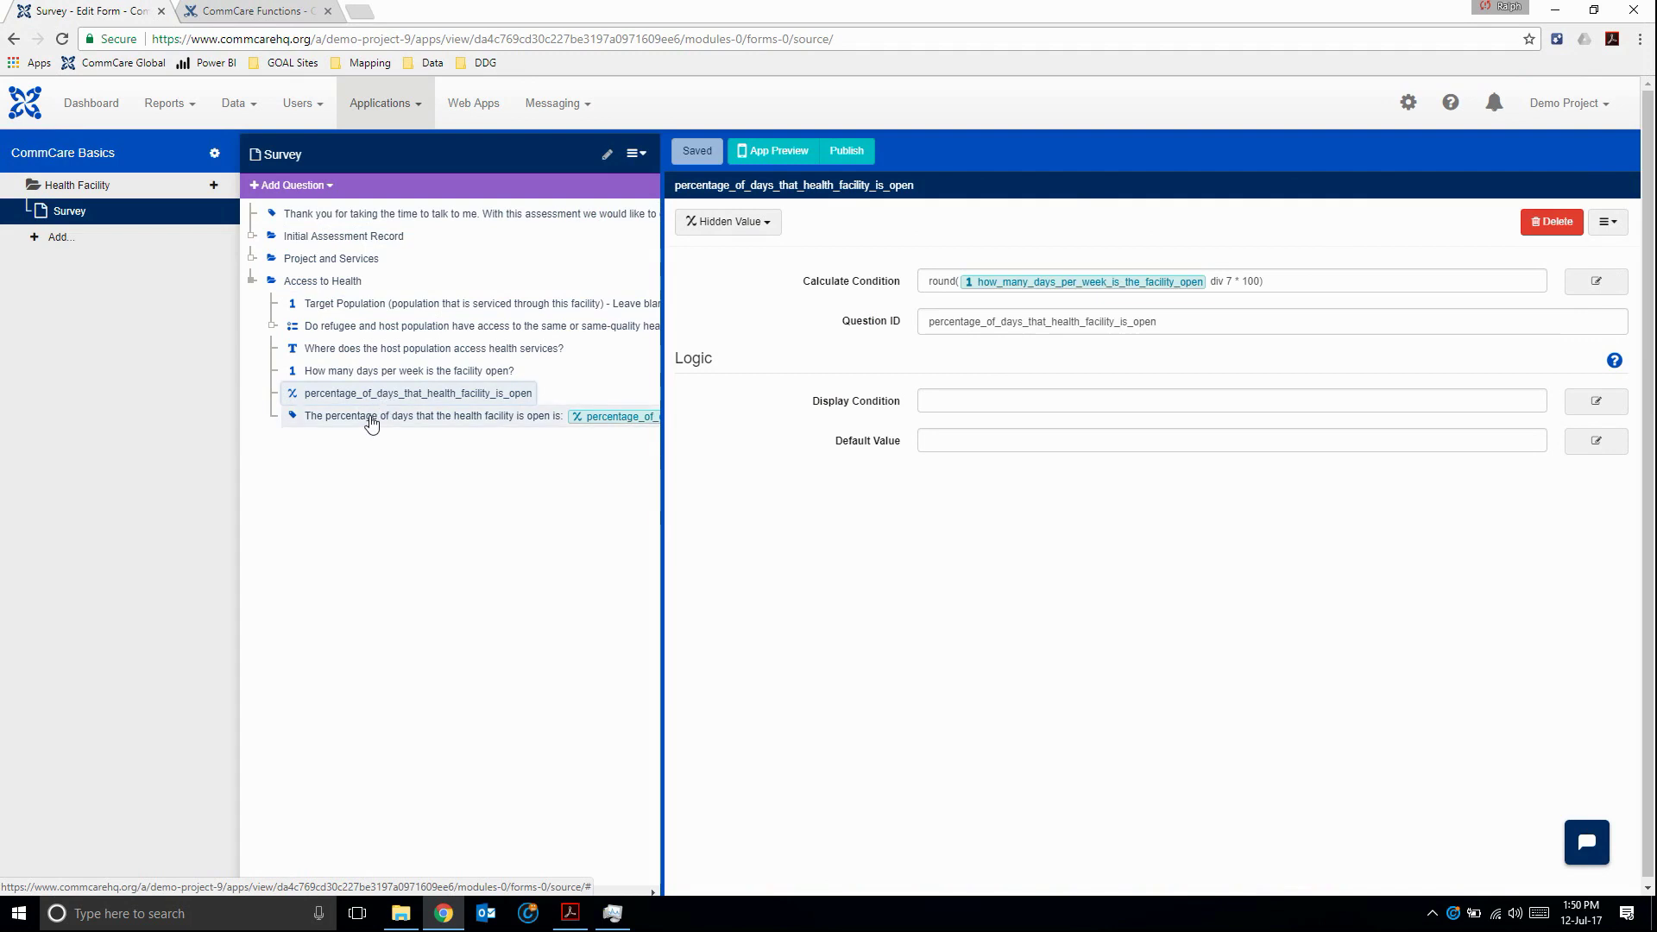
pyautogui.click(371, 424)
pyautogui.click(289, 185)
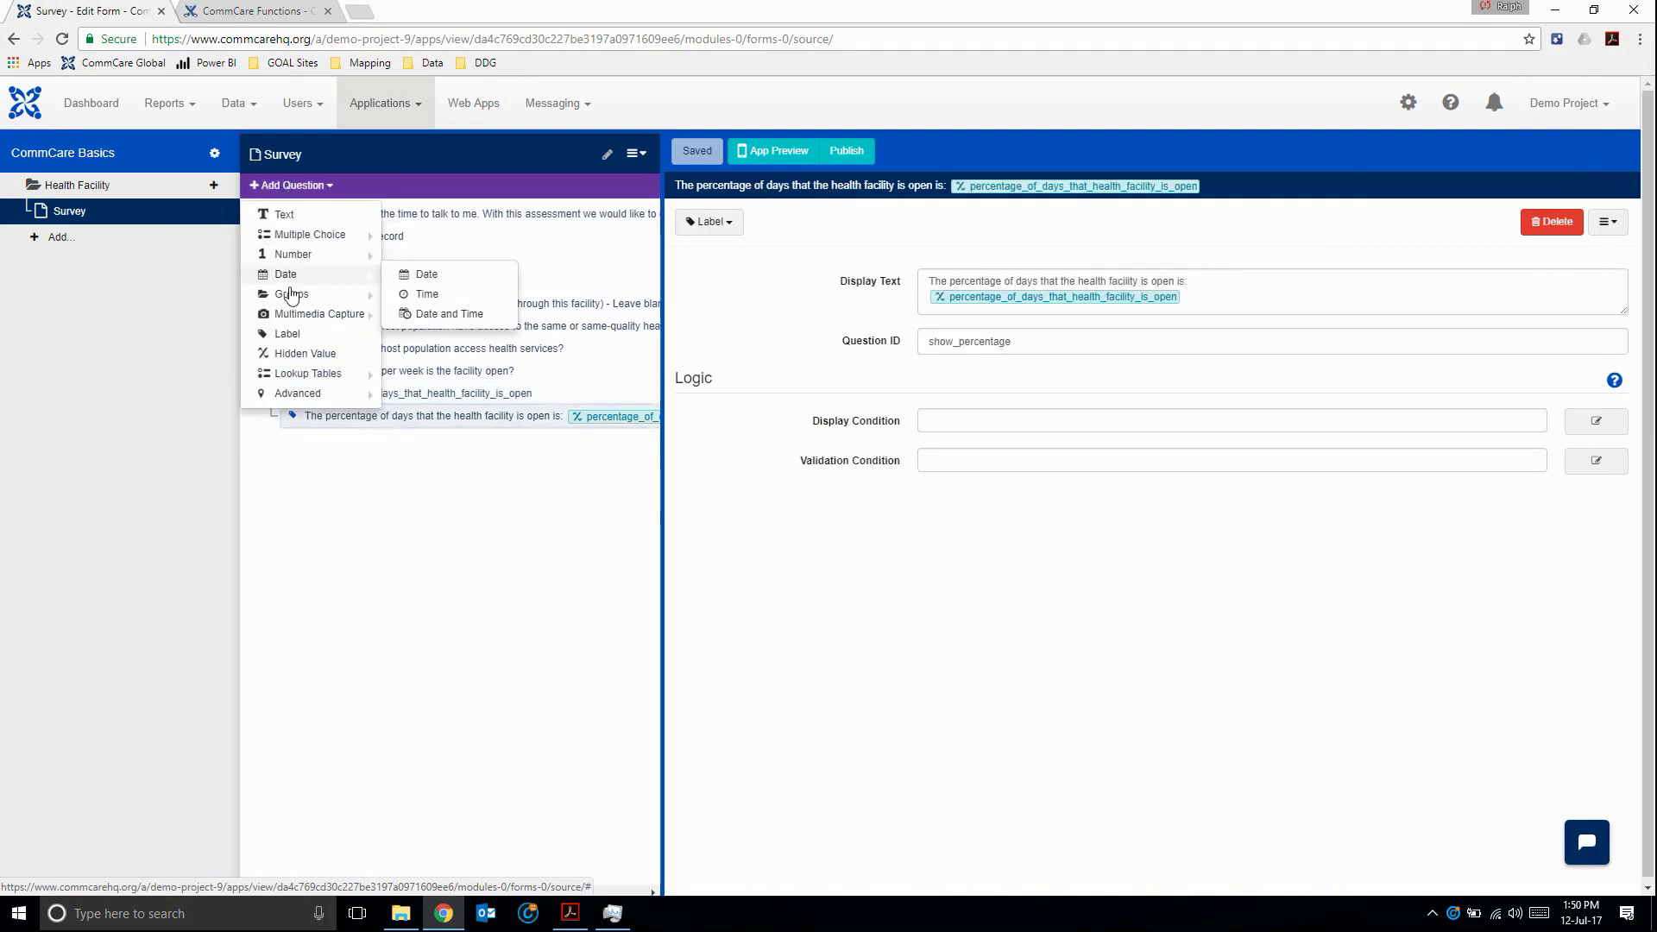
pyautogui.click(302, 353)
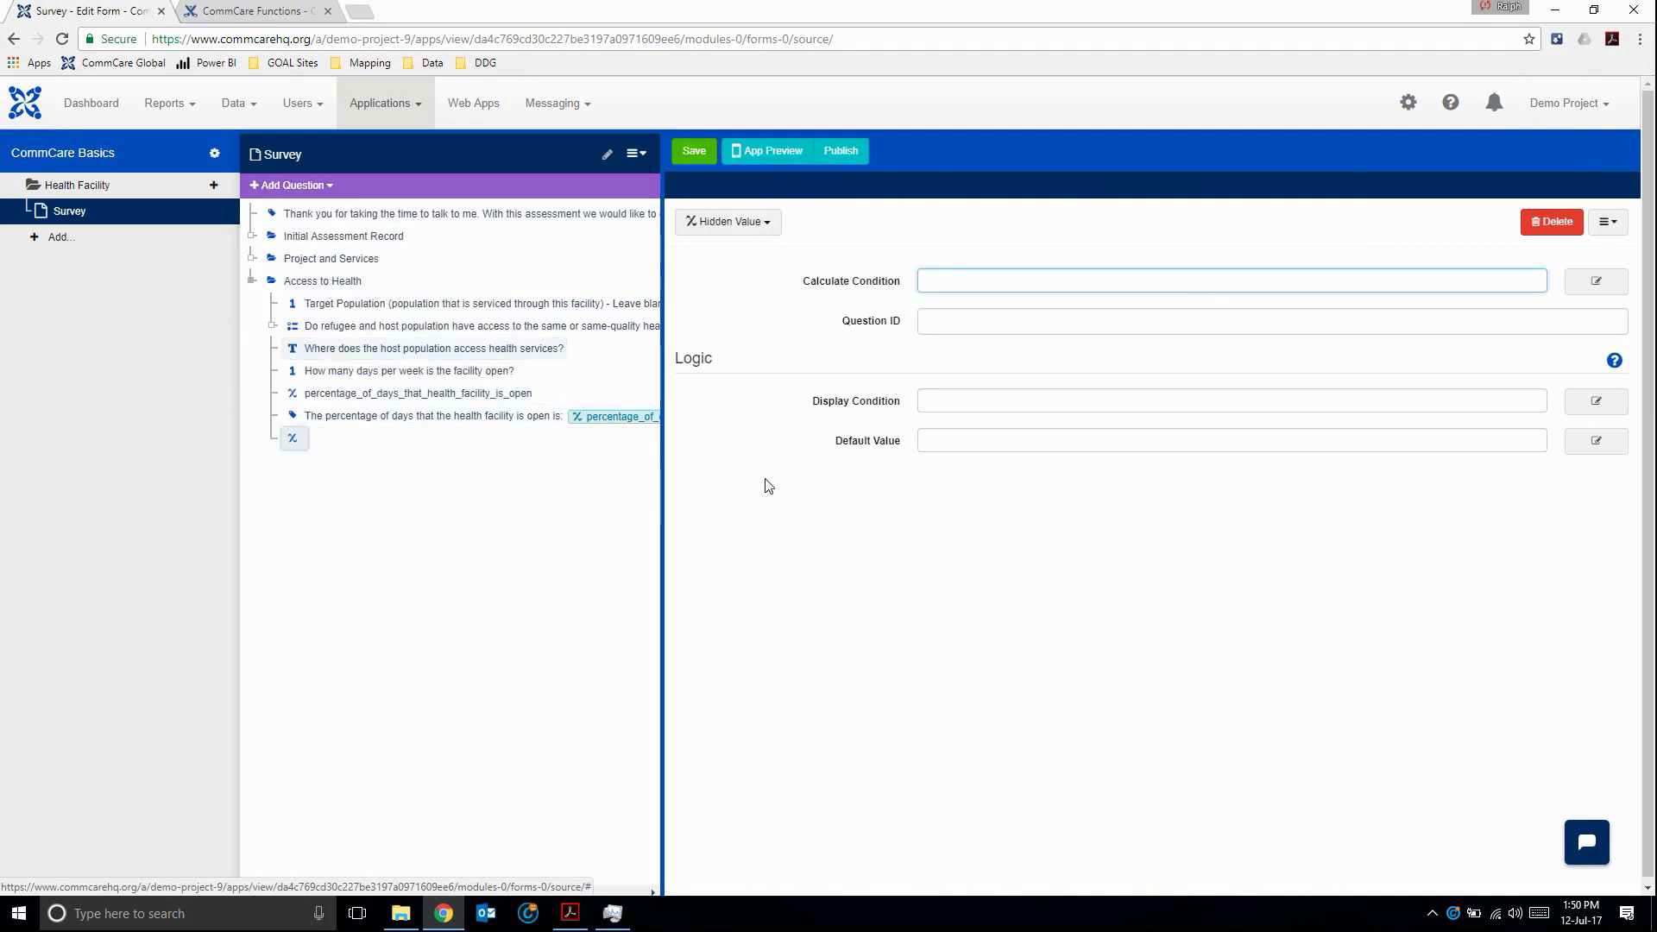
pyautogui.click(957, 320)
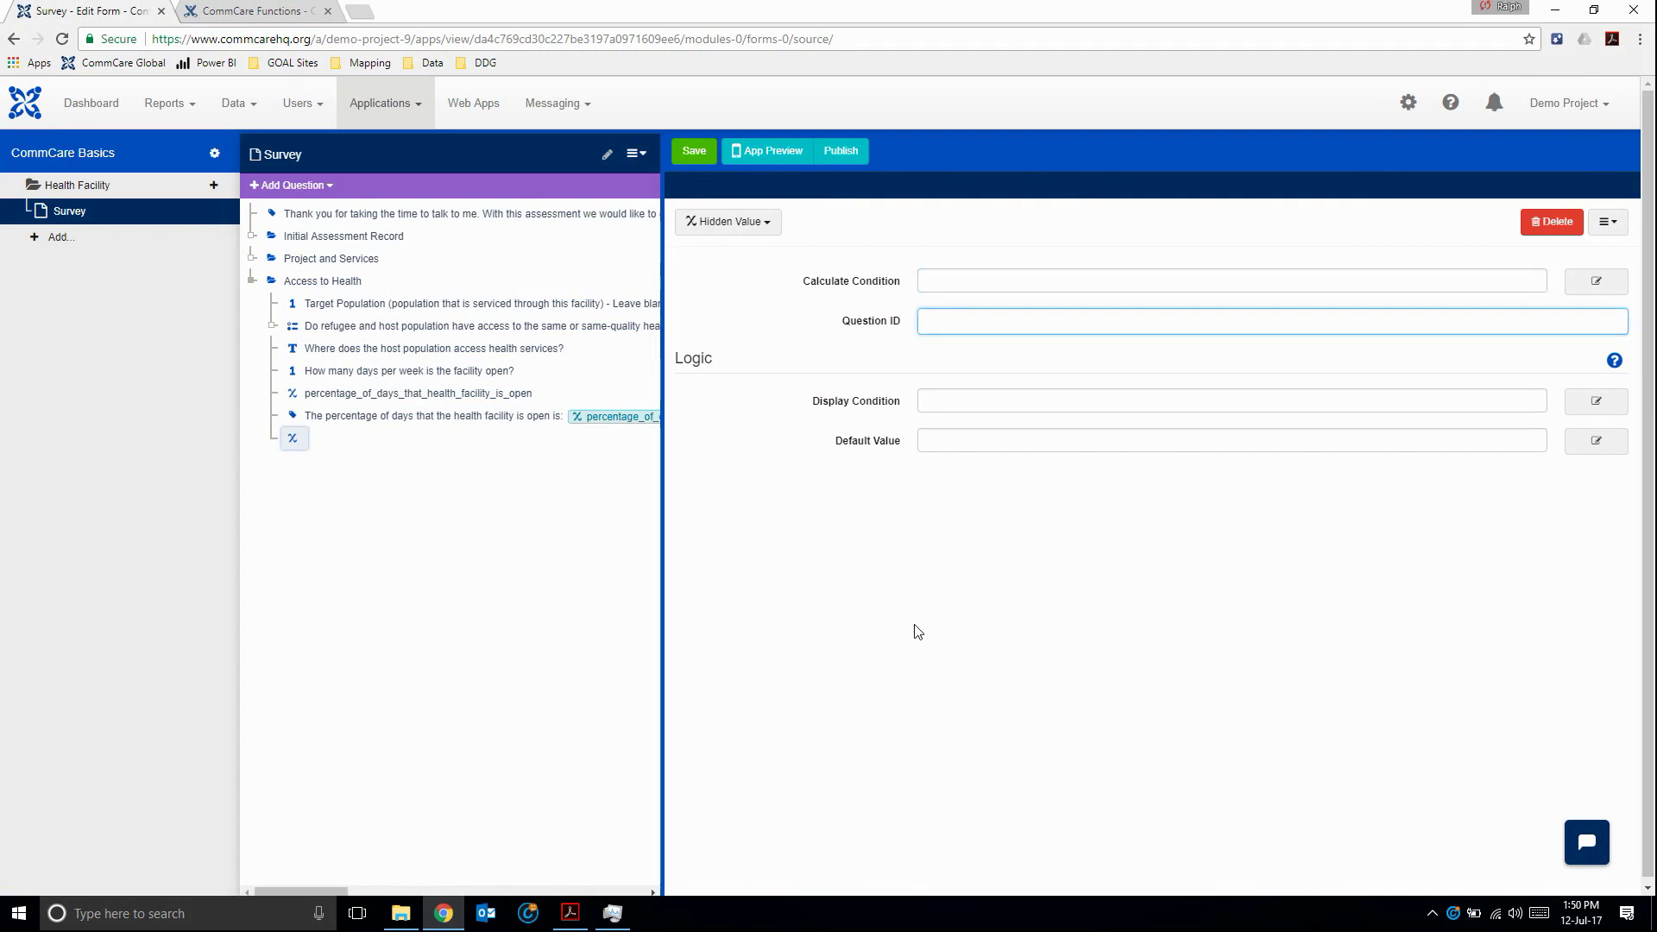
pyautogui.write('Catergo')
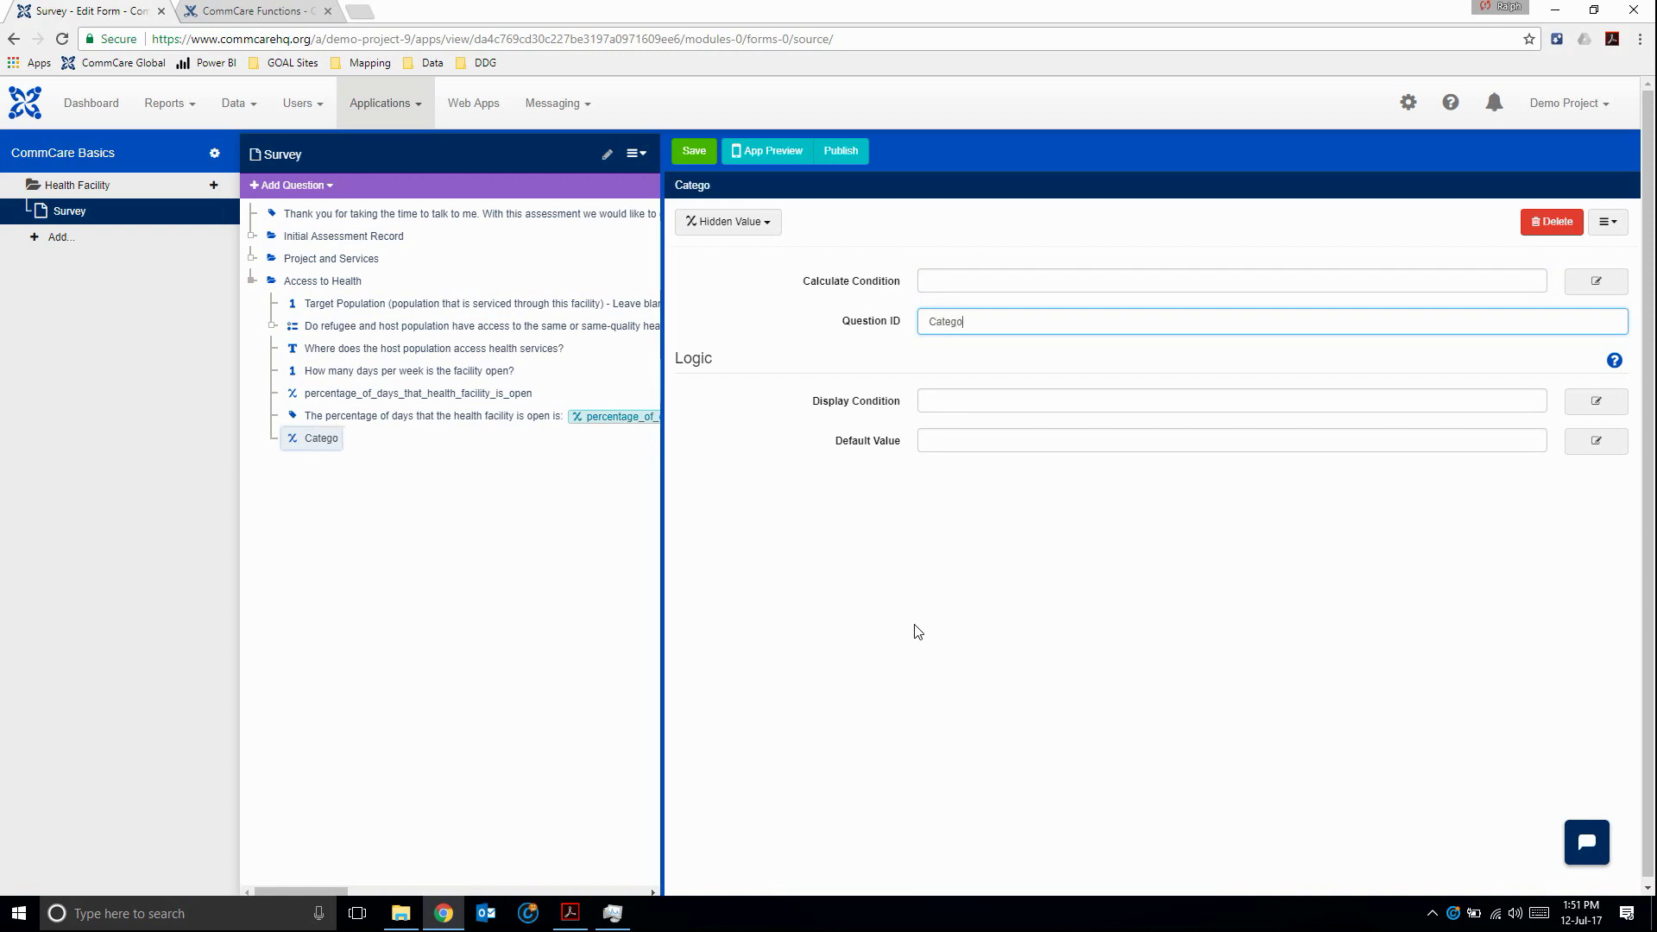
pyautogui.write('rical_Score_')
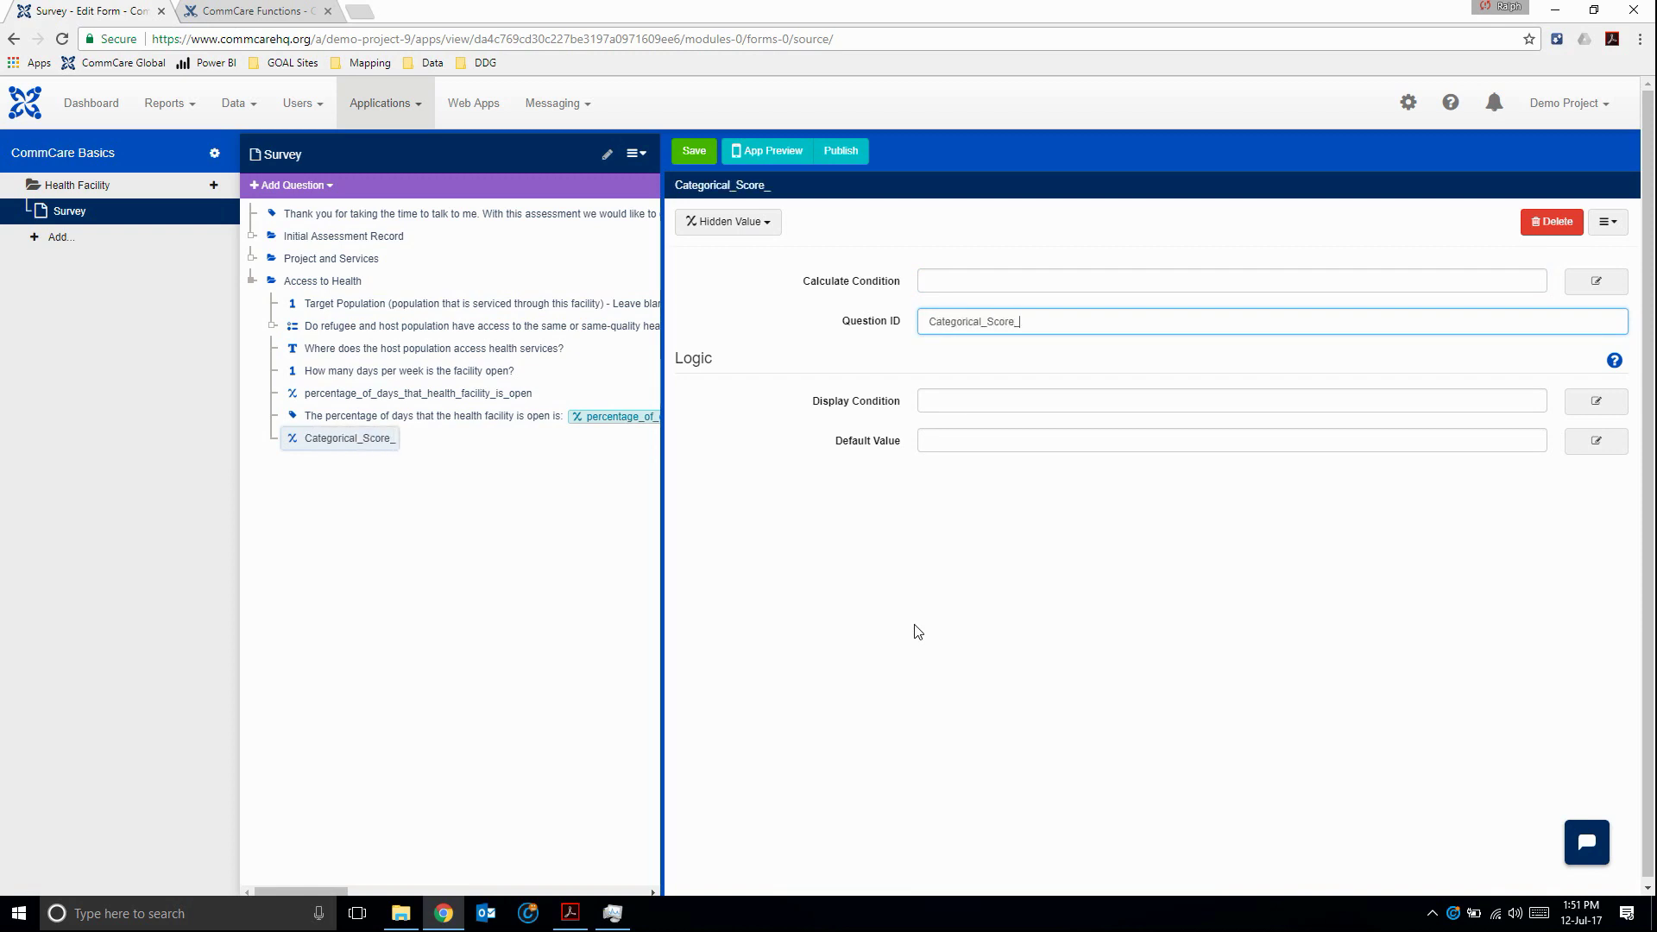
pyautogui.write('Health_Facility')
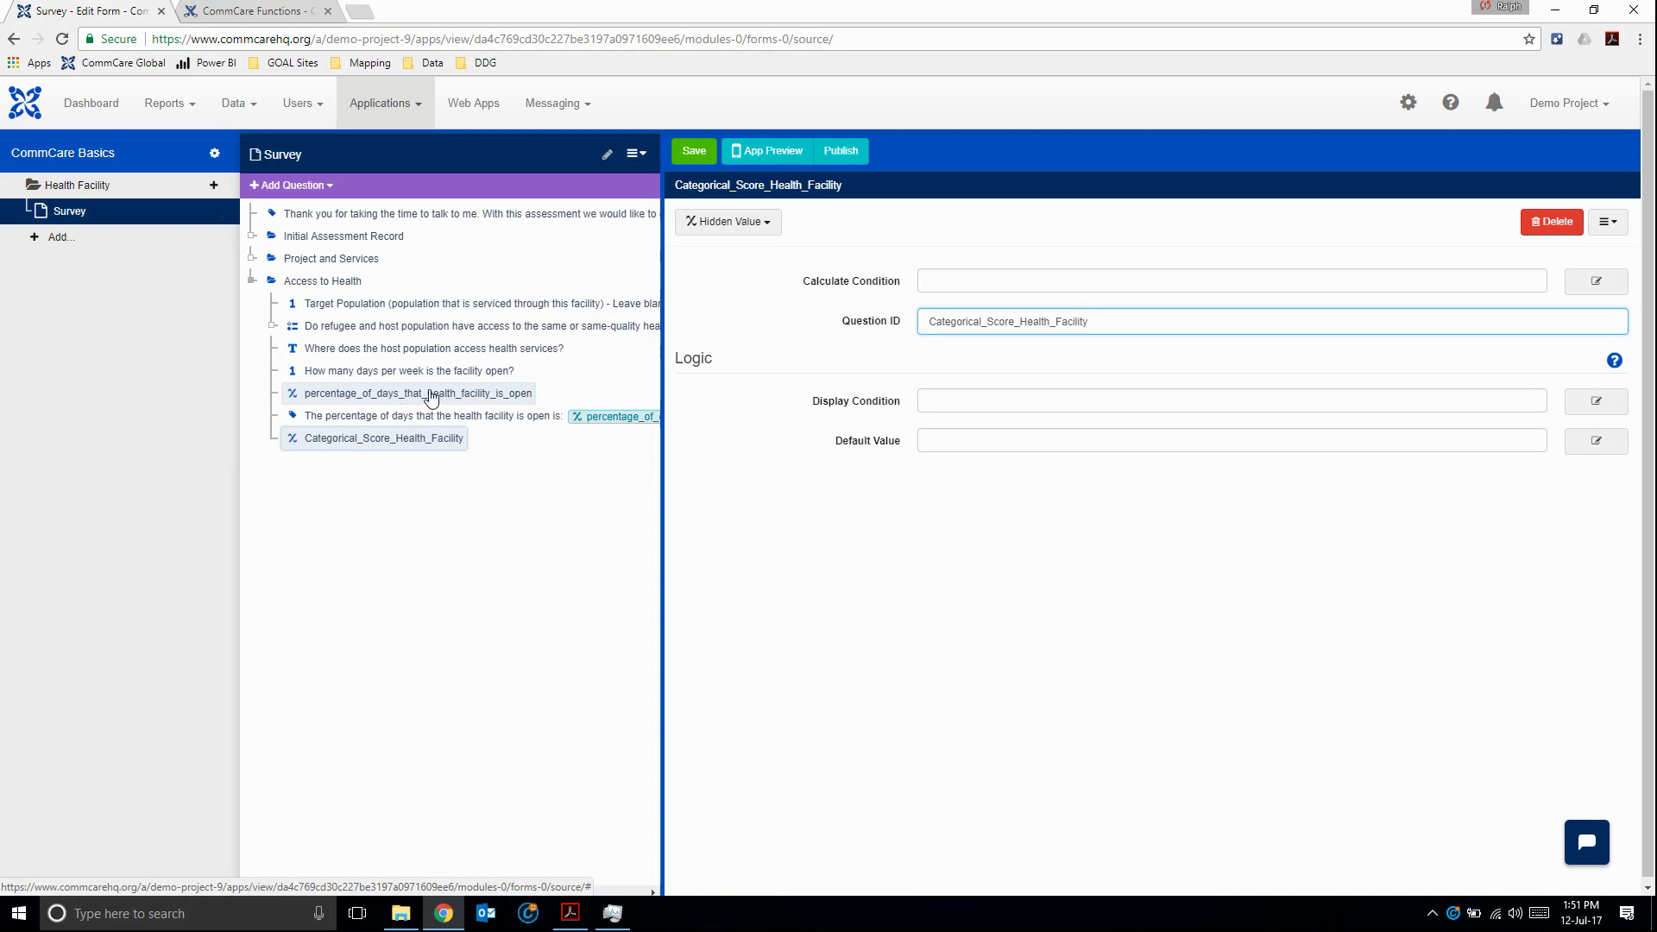
# - Begin the hidden value's calculate condition with an if function returning "perfect" when the days-per-week question equals 7
pyautogui.click(1603, 290)
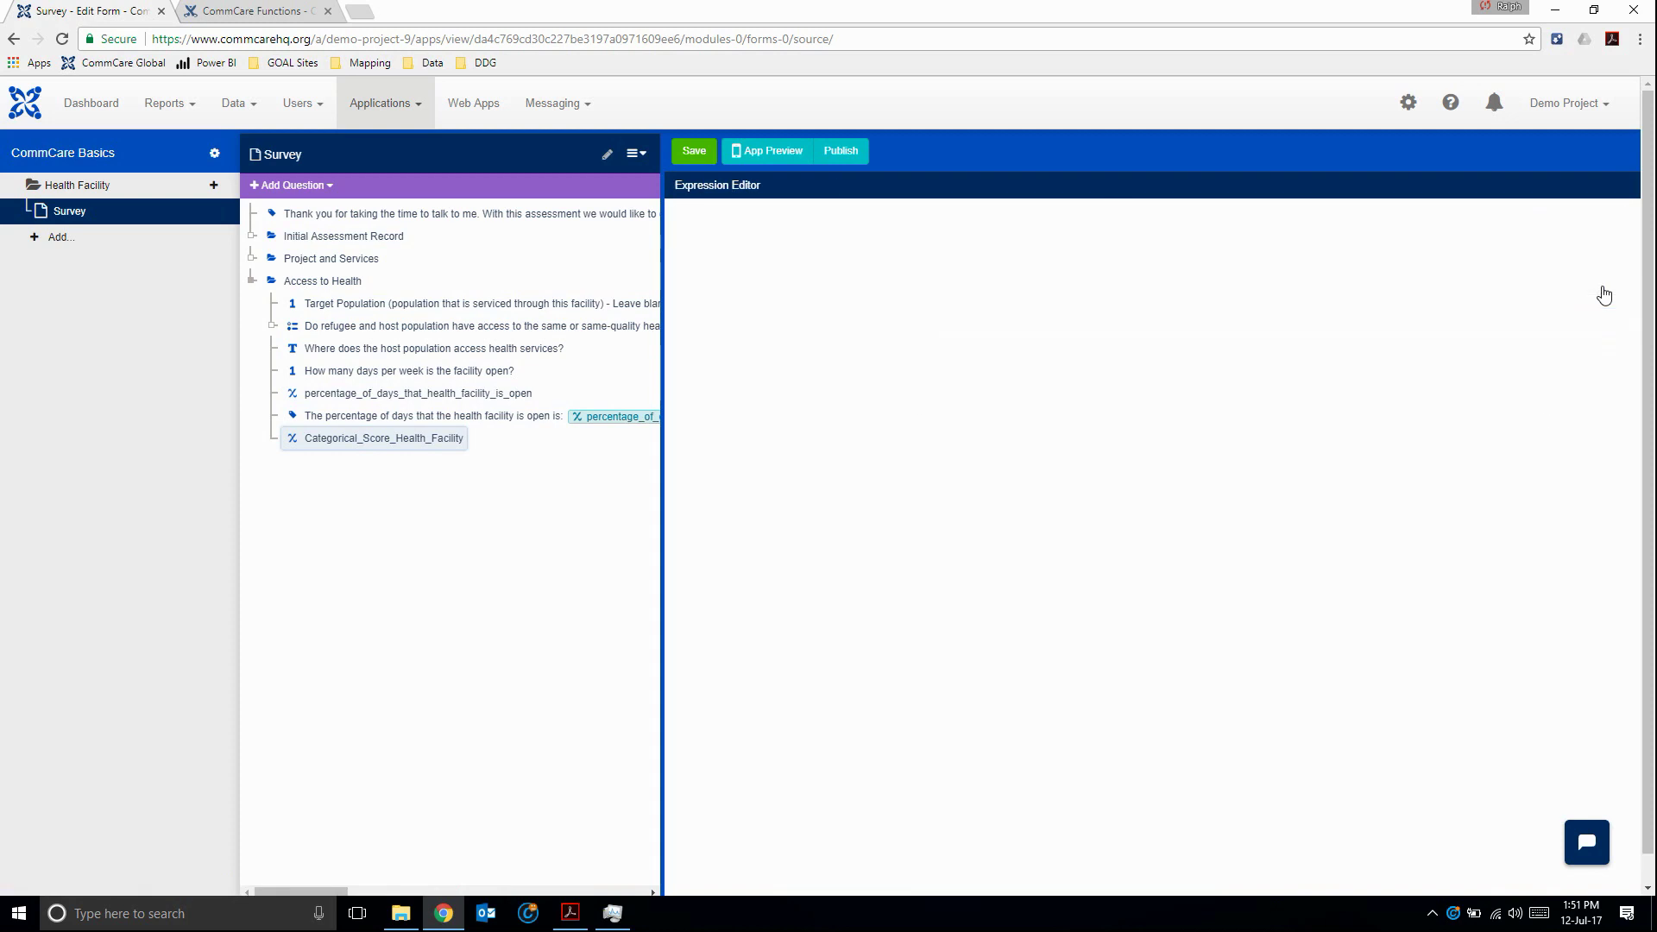
pyautogui.click(918, 304)
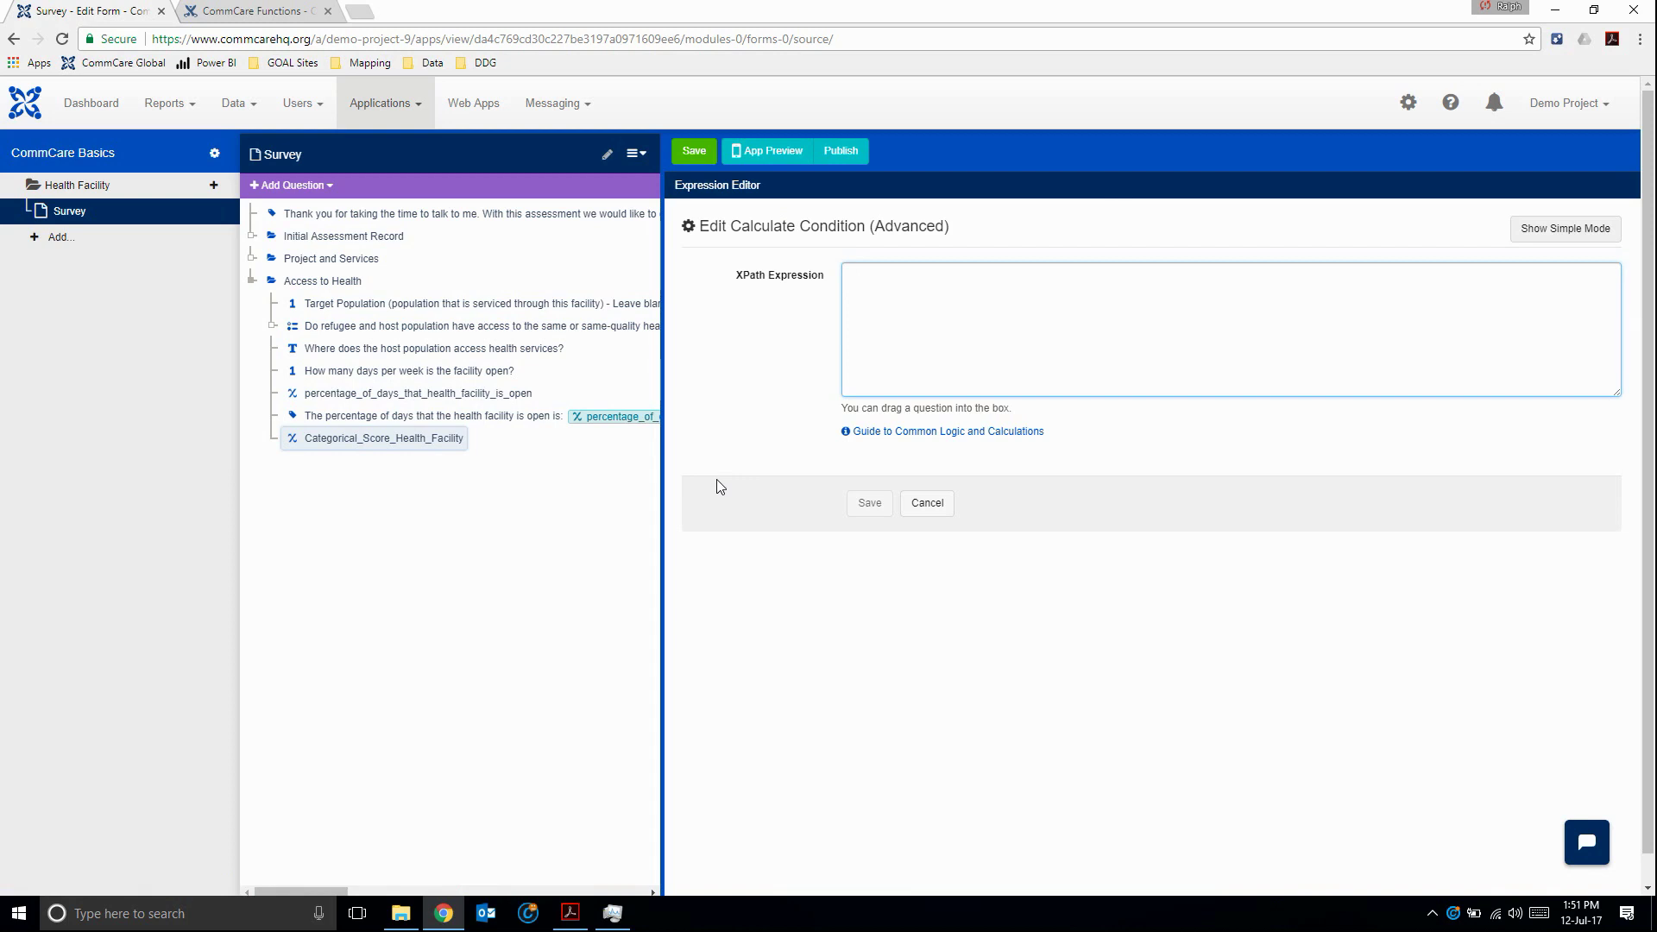
pyautogui.write('if(')
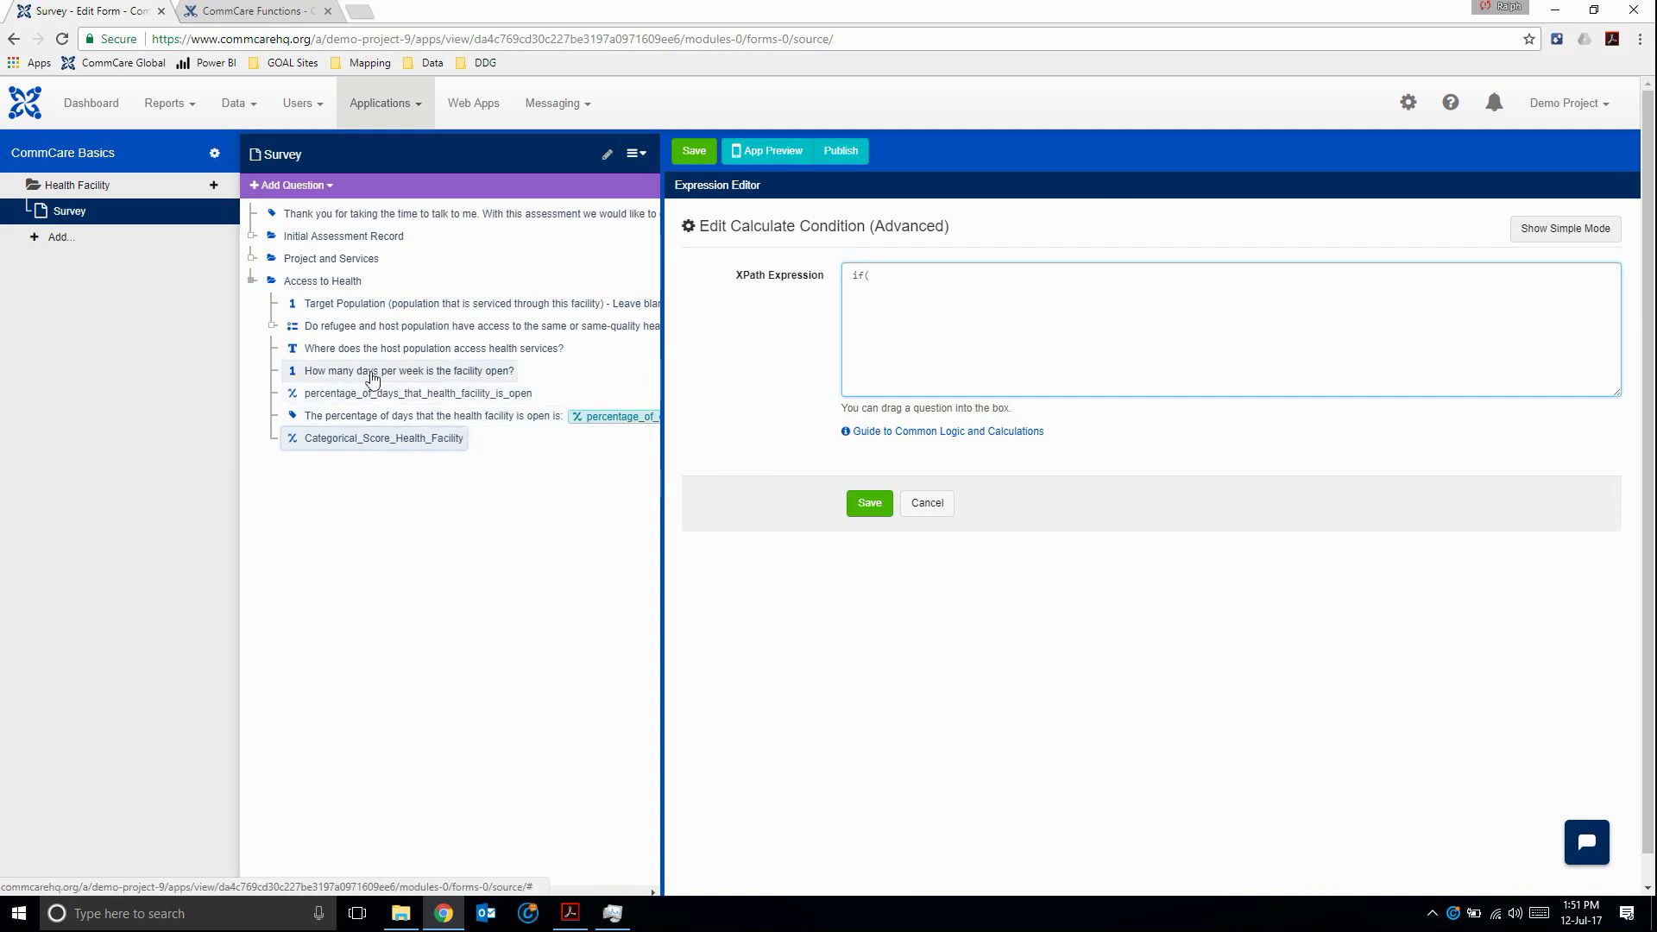
pyautogui.moveTo(371, 377); pyautogui.dragTo(901, 327)
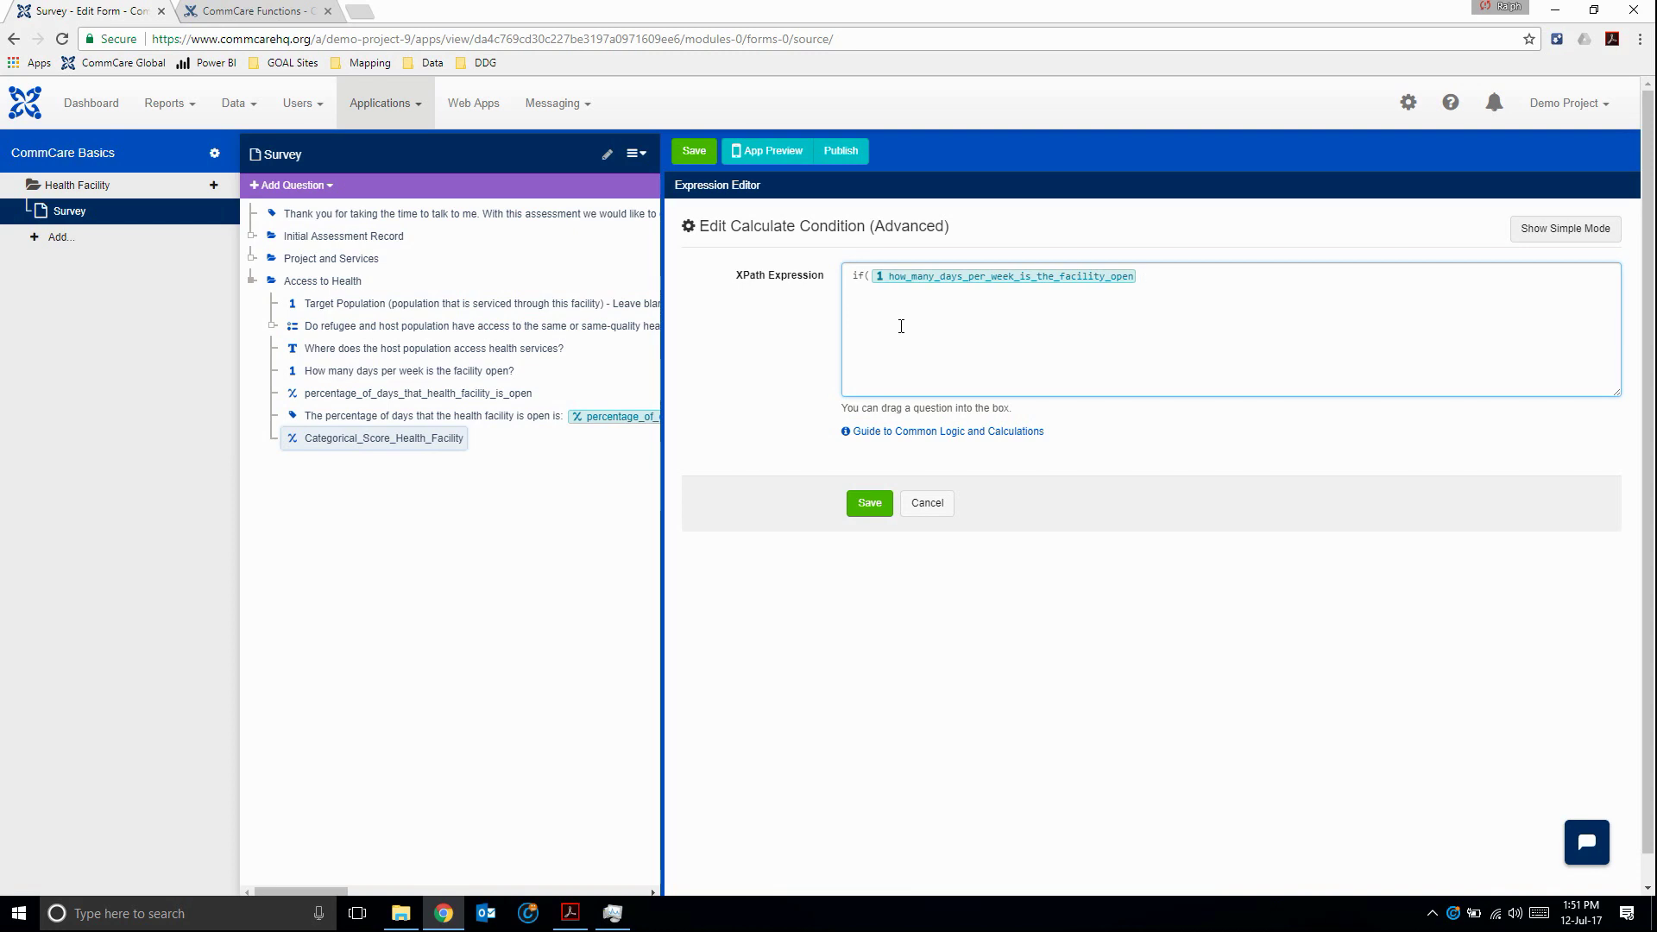
pyautogui.write('=7,"perfect",')
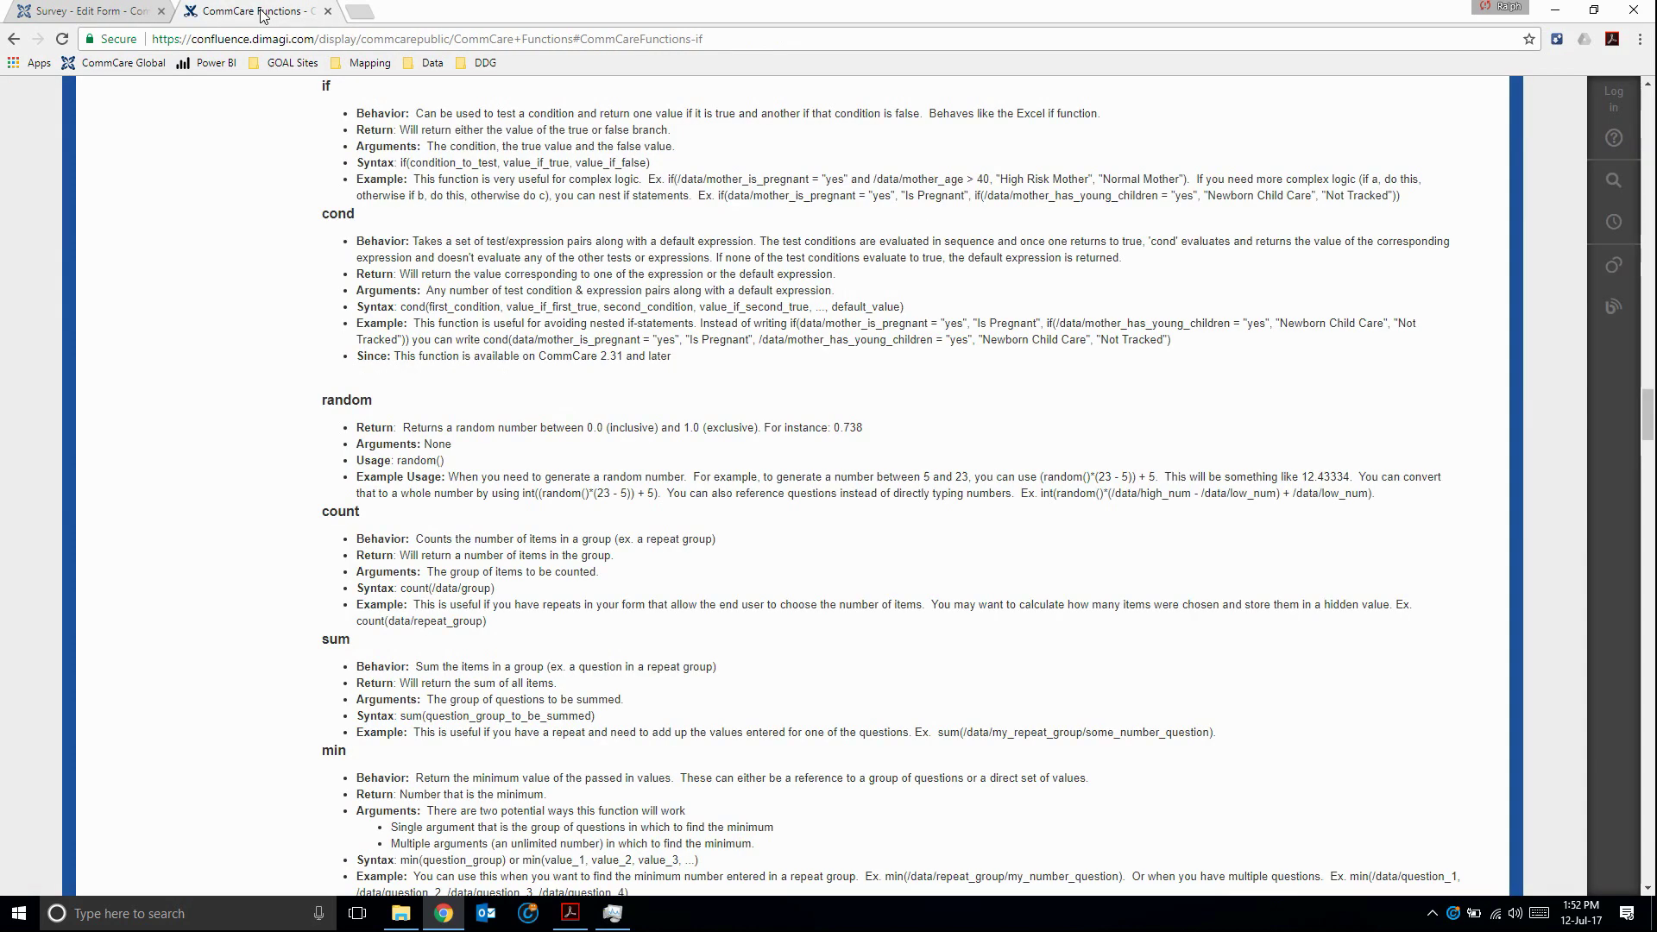
# - Review the if function's condition, true-value and false-value arguments in the CommCare Functions documentation and compare them with the expression begun in the form
pyautogui.click(259, 10)
pyautogui.moveTo(411, 163); pyautogui.dragTo(493, 164)
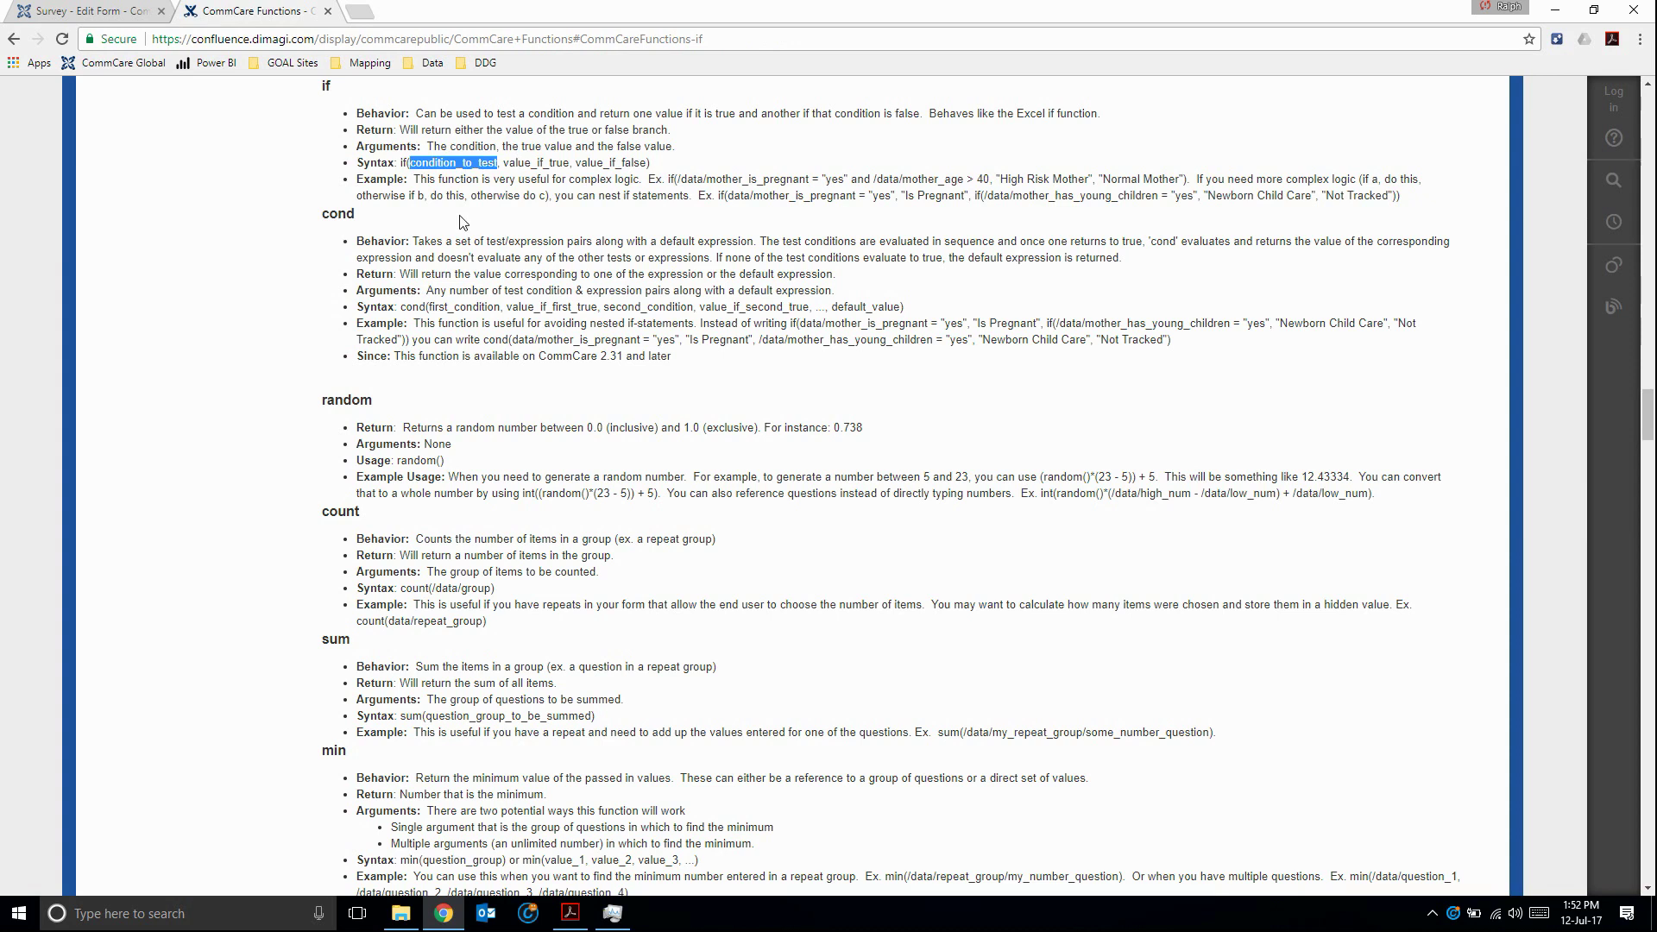
pyautogui.moveTo(503, 163); pyautogui.dragTo(648, 161)
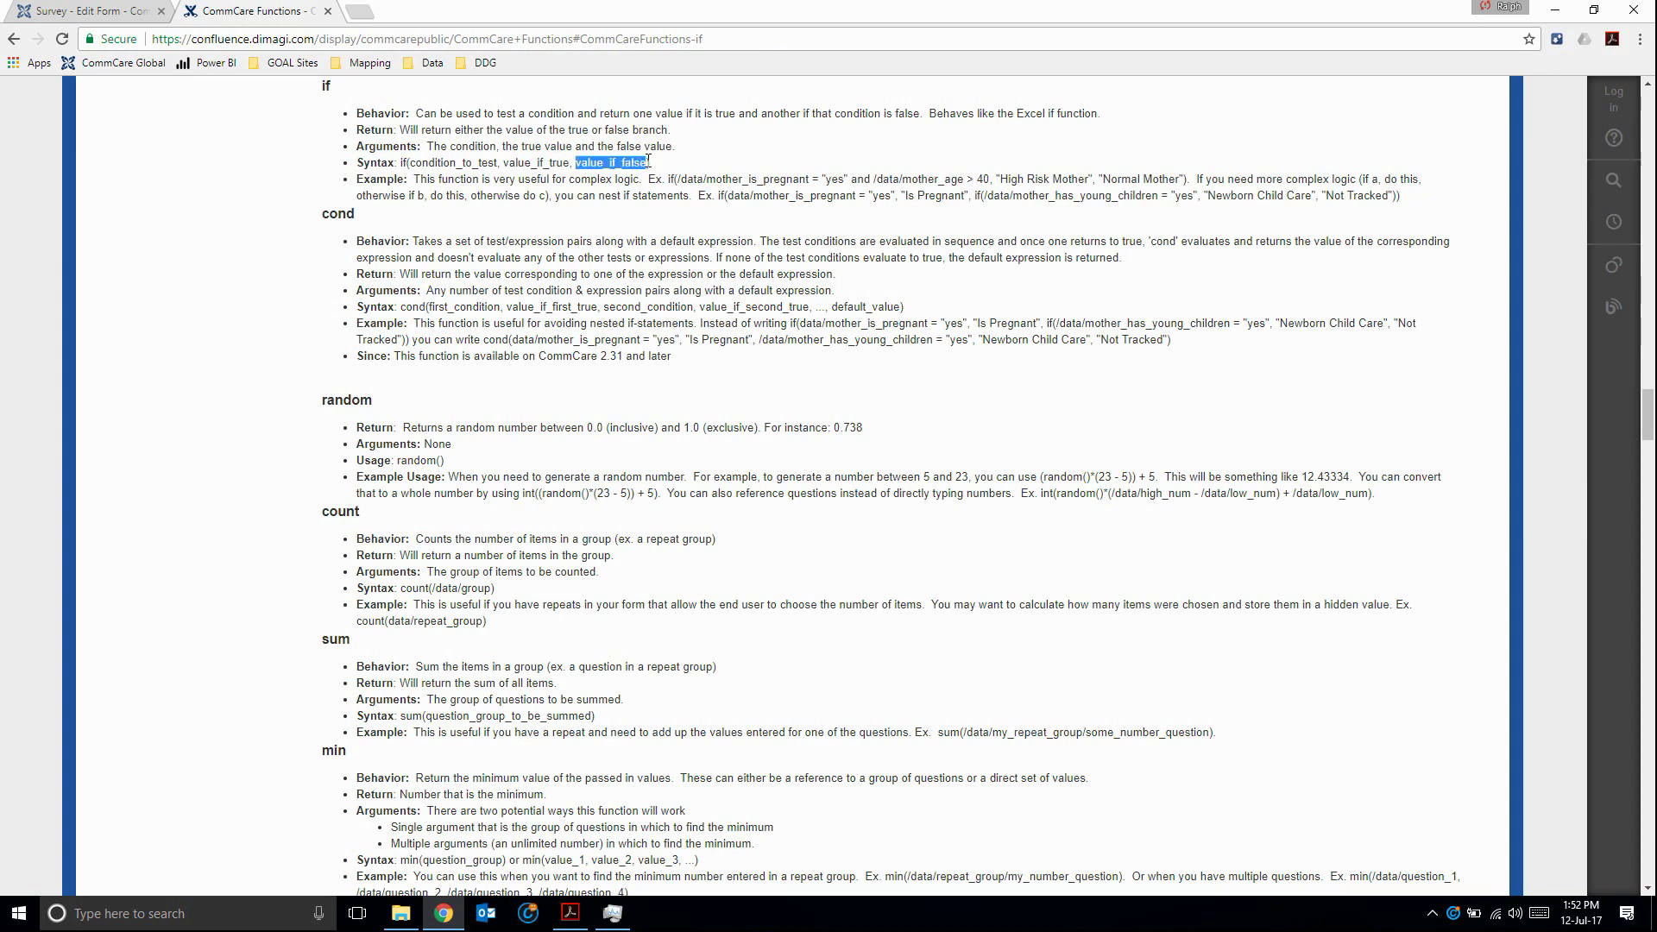
pyautogui.moveTo(412, 163); pyautogui.dragTo(498, 163)
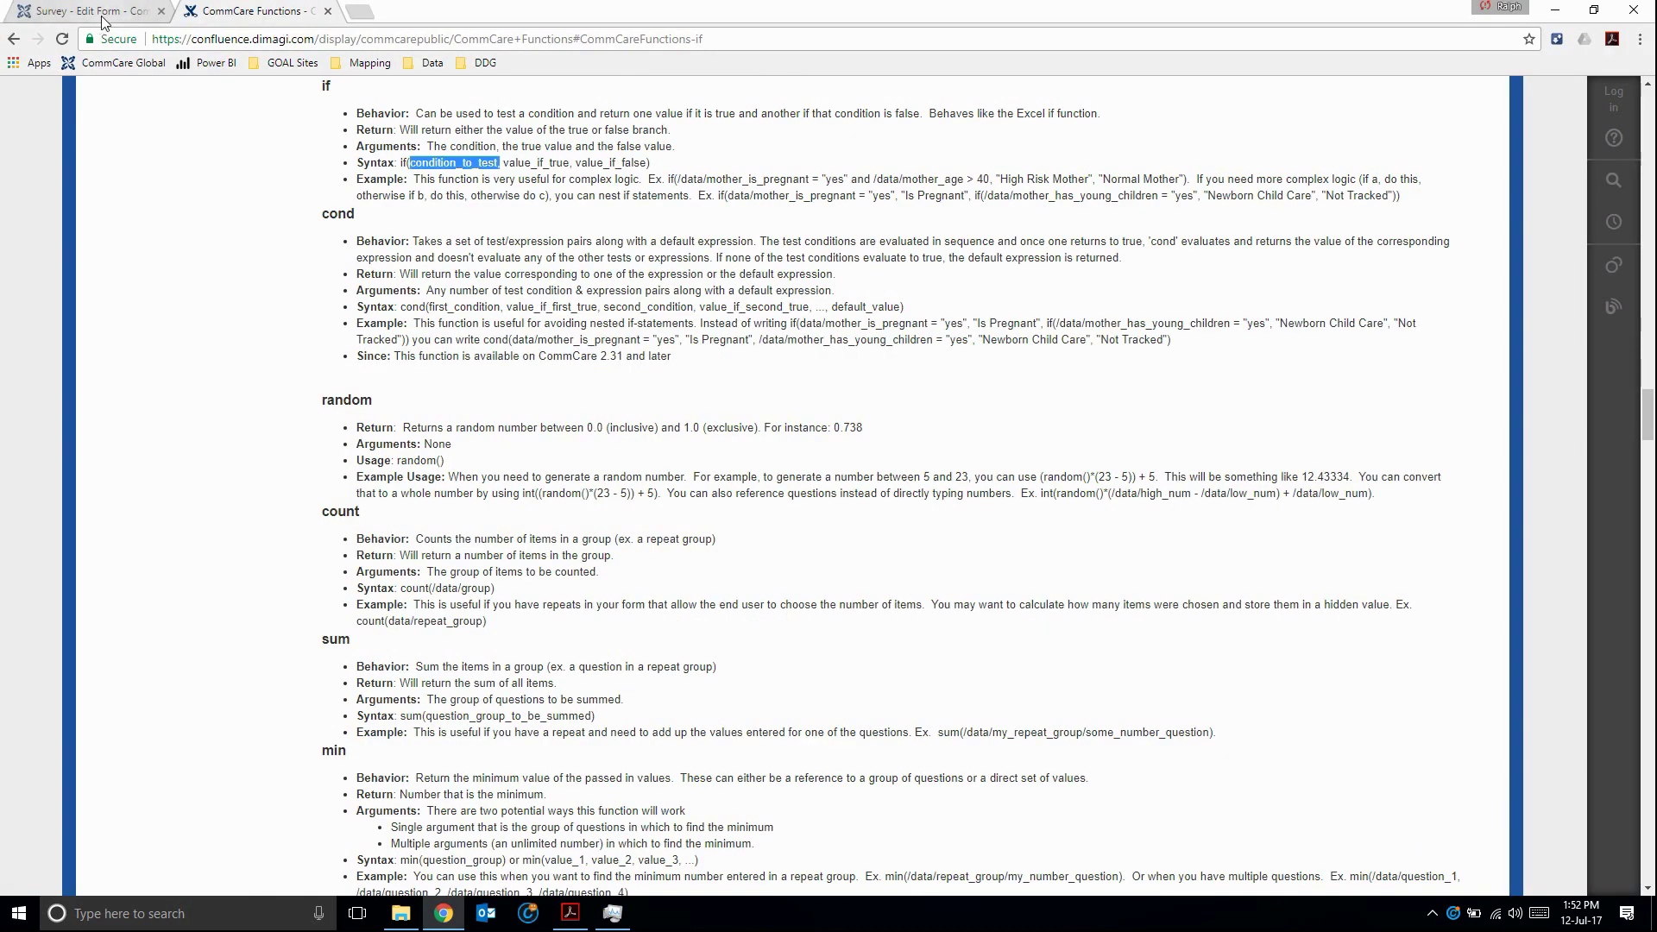
pyautogui.click(102, 18)
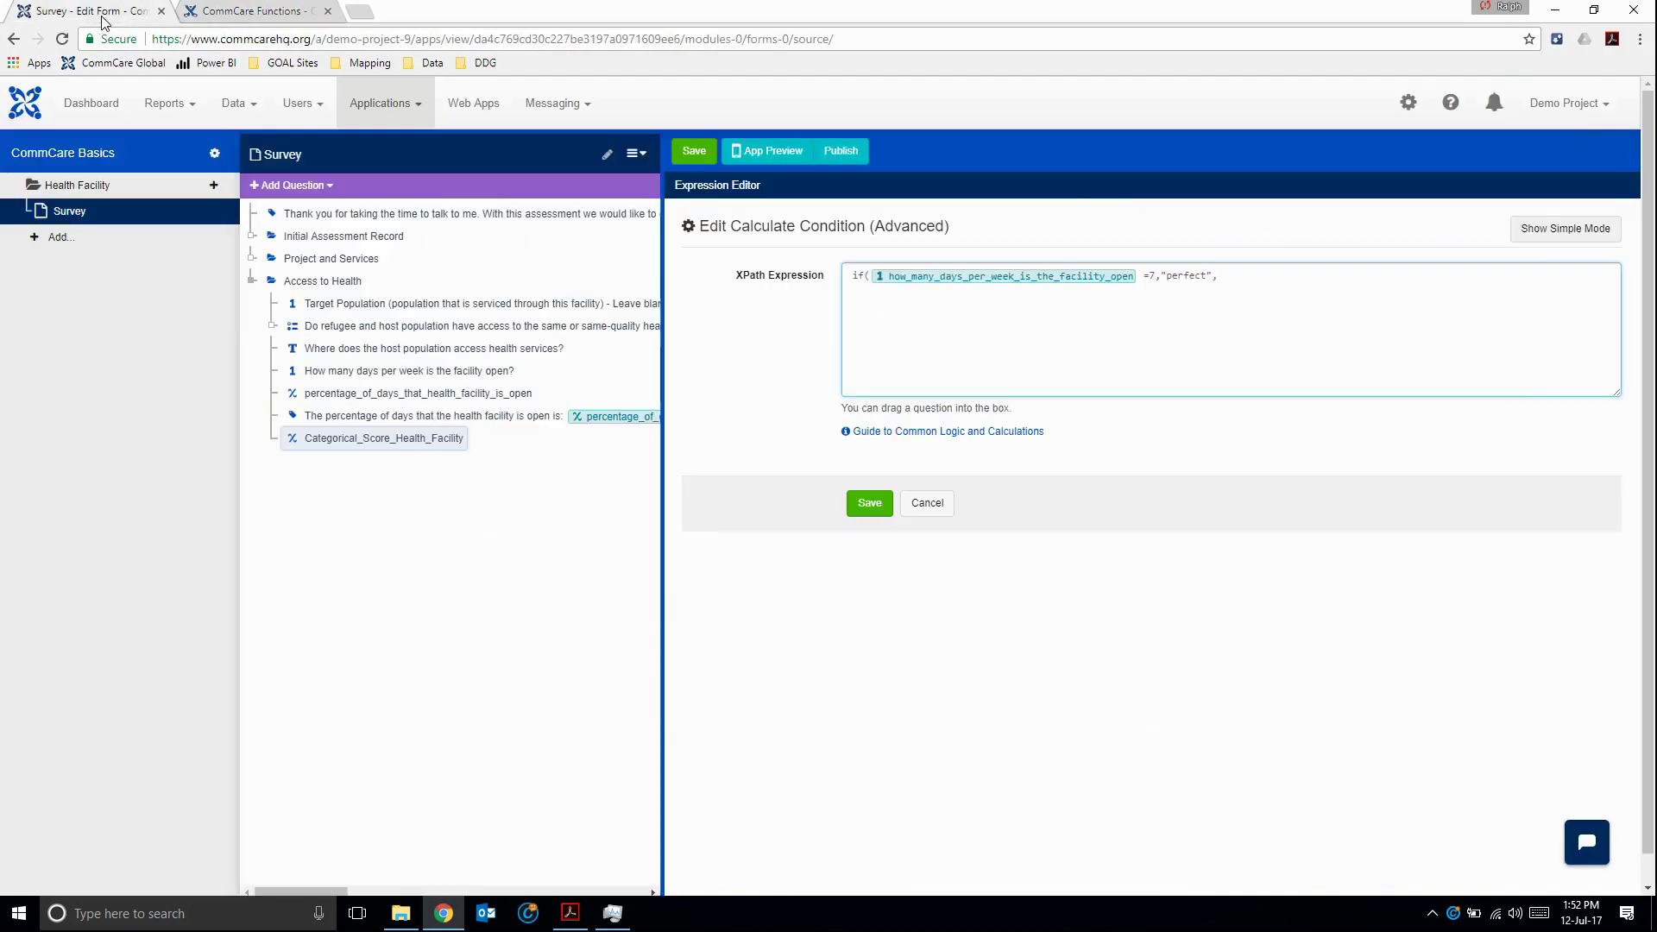
pyautogui.moveTo(946, 278)
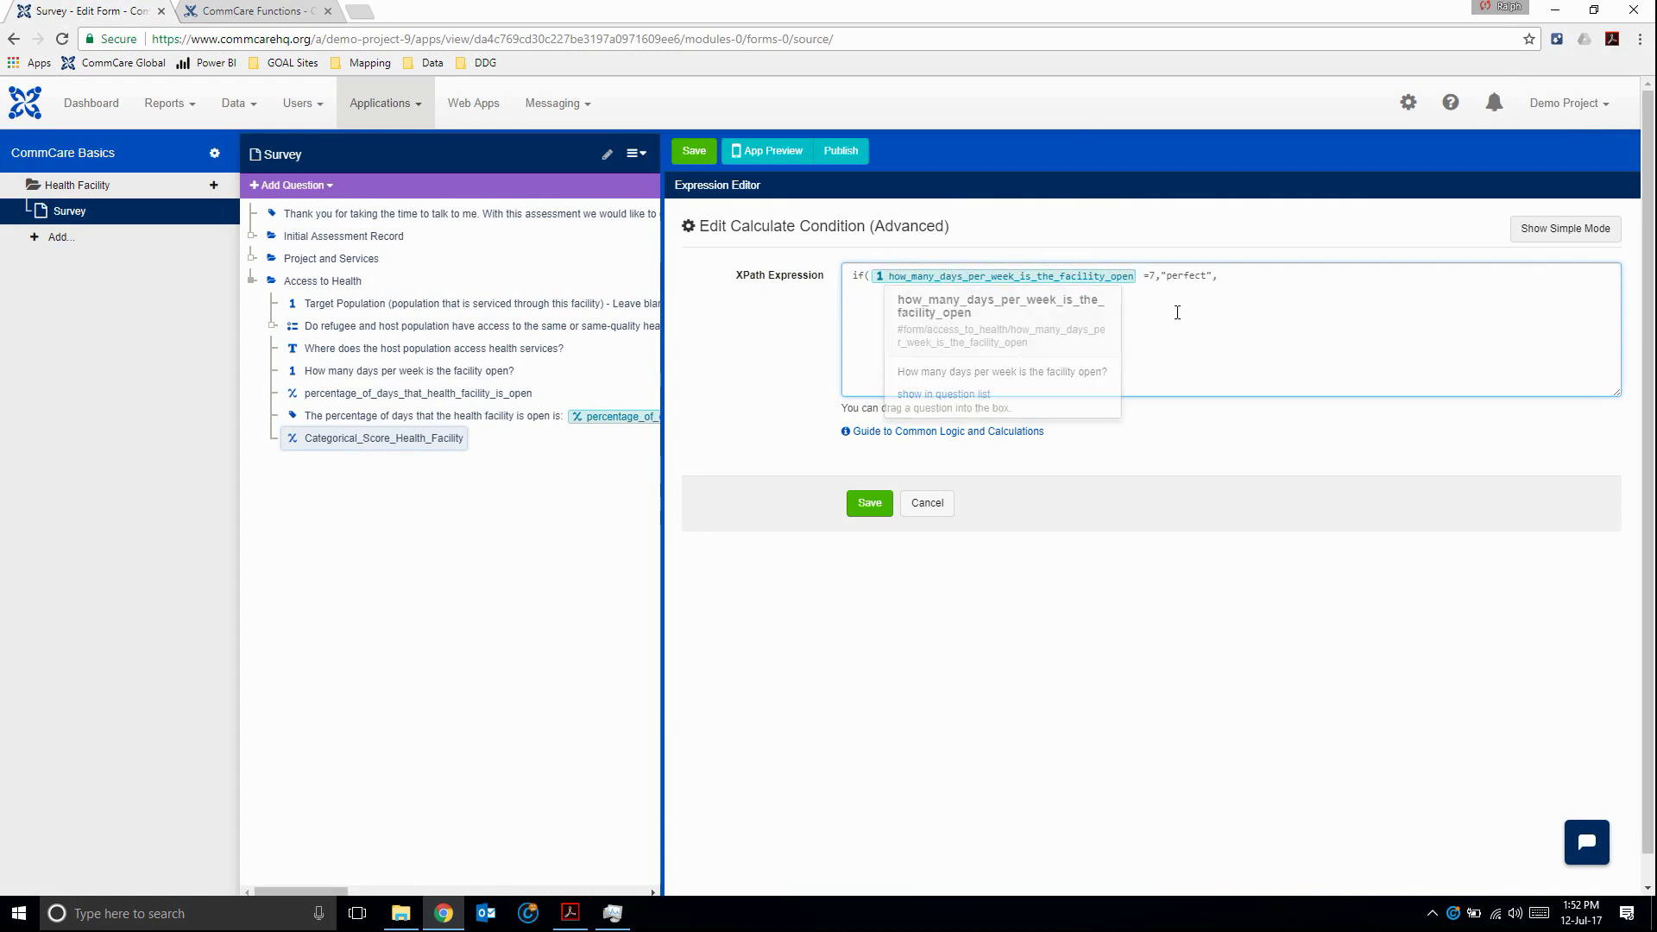
pyautogui.moveTo(1162, 275); pyautogui.dragTo(1214, 275)
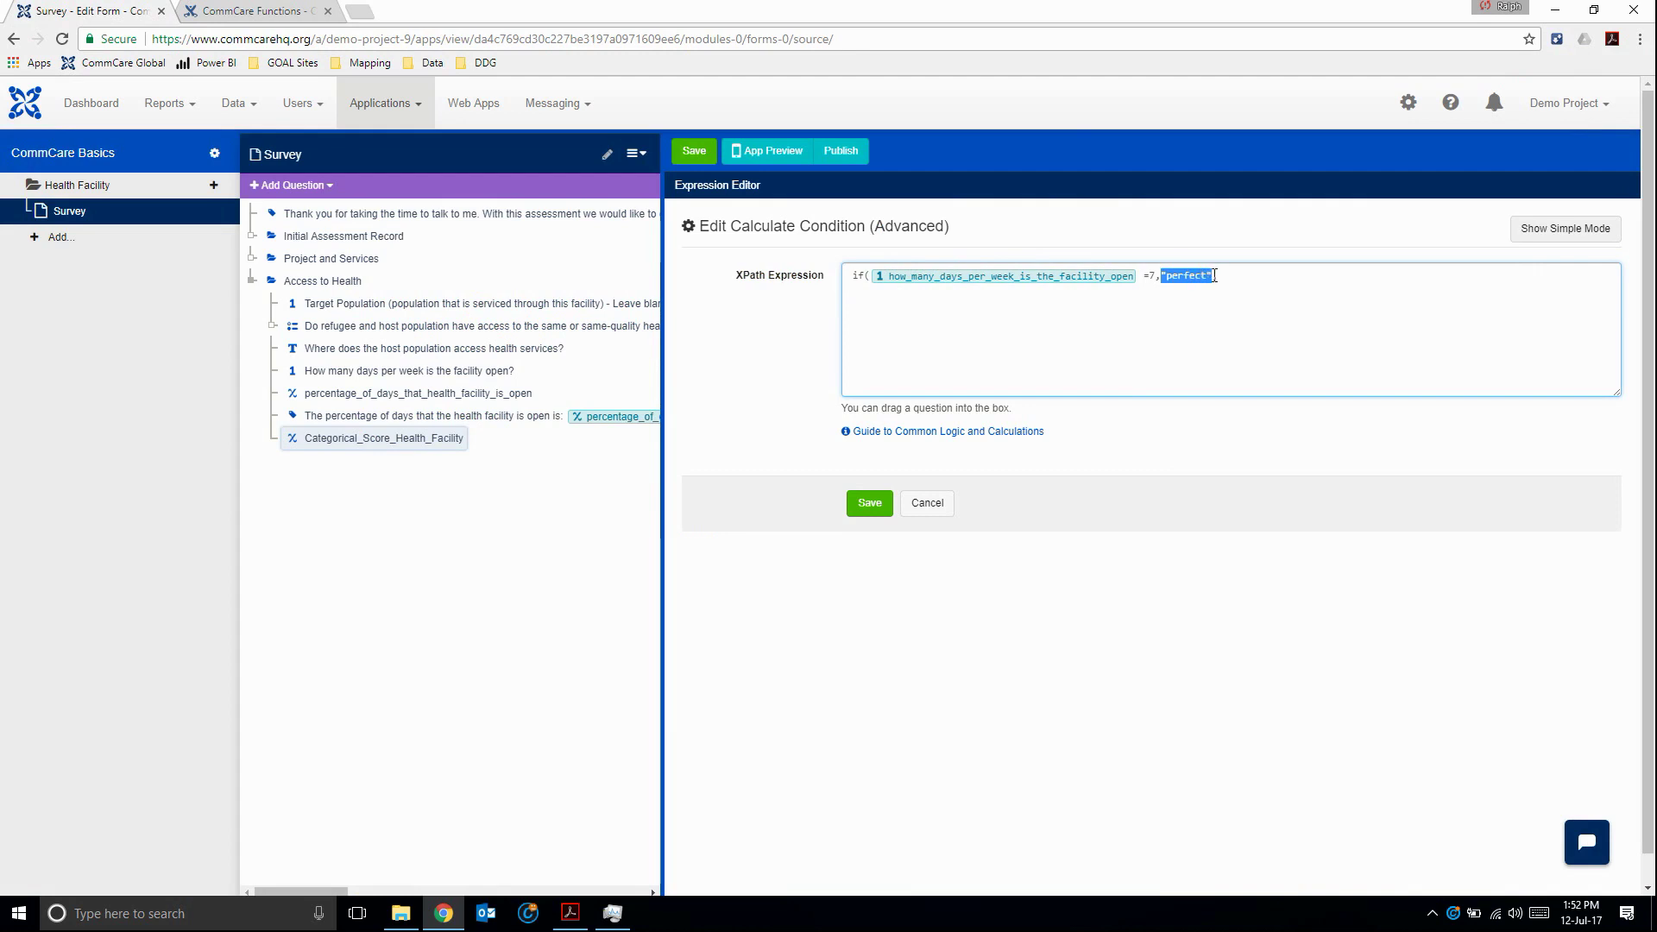
pyautogui.click(1223, 287)
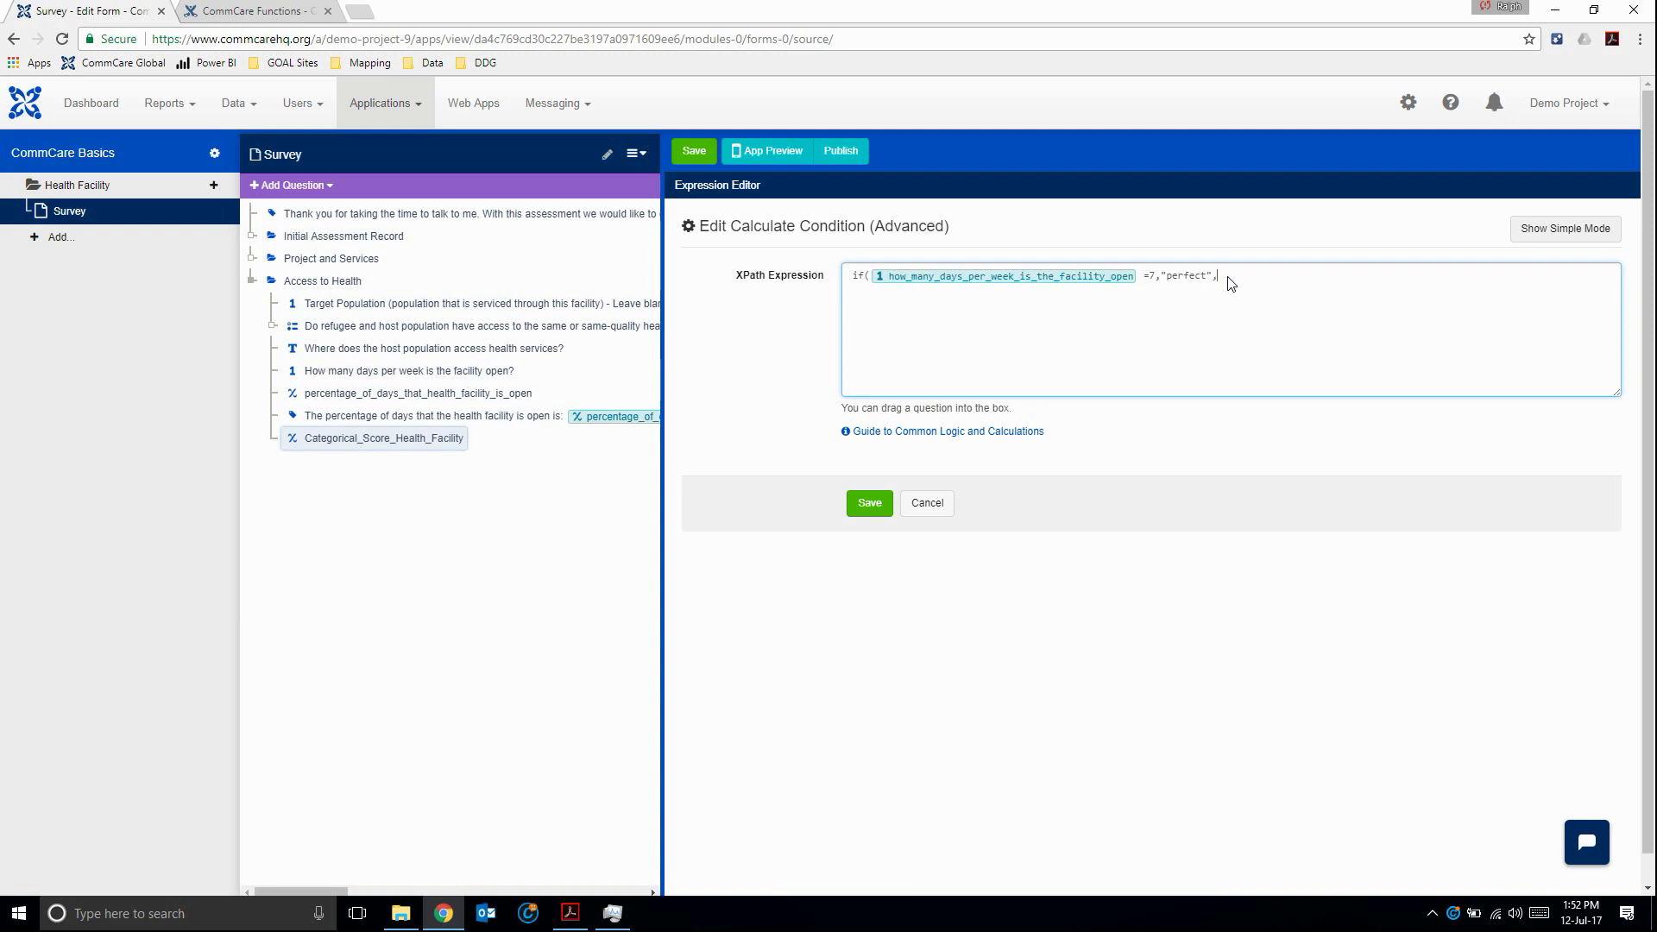
# - Complete the expression with a nested if returning "unsatisfactory" for fewer than 5 days per week, otherwise "satisfactory", and save the calculate condition
pyautogui.write('if(')
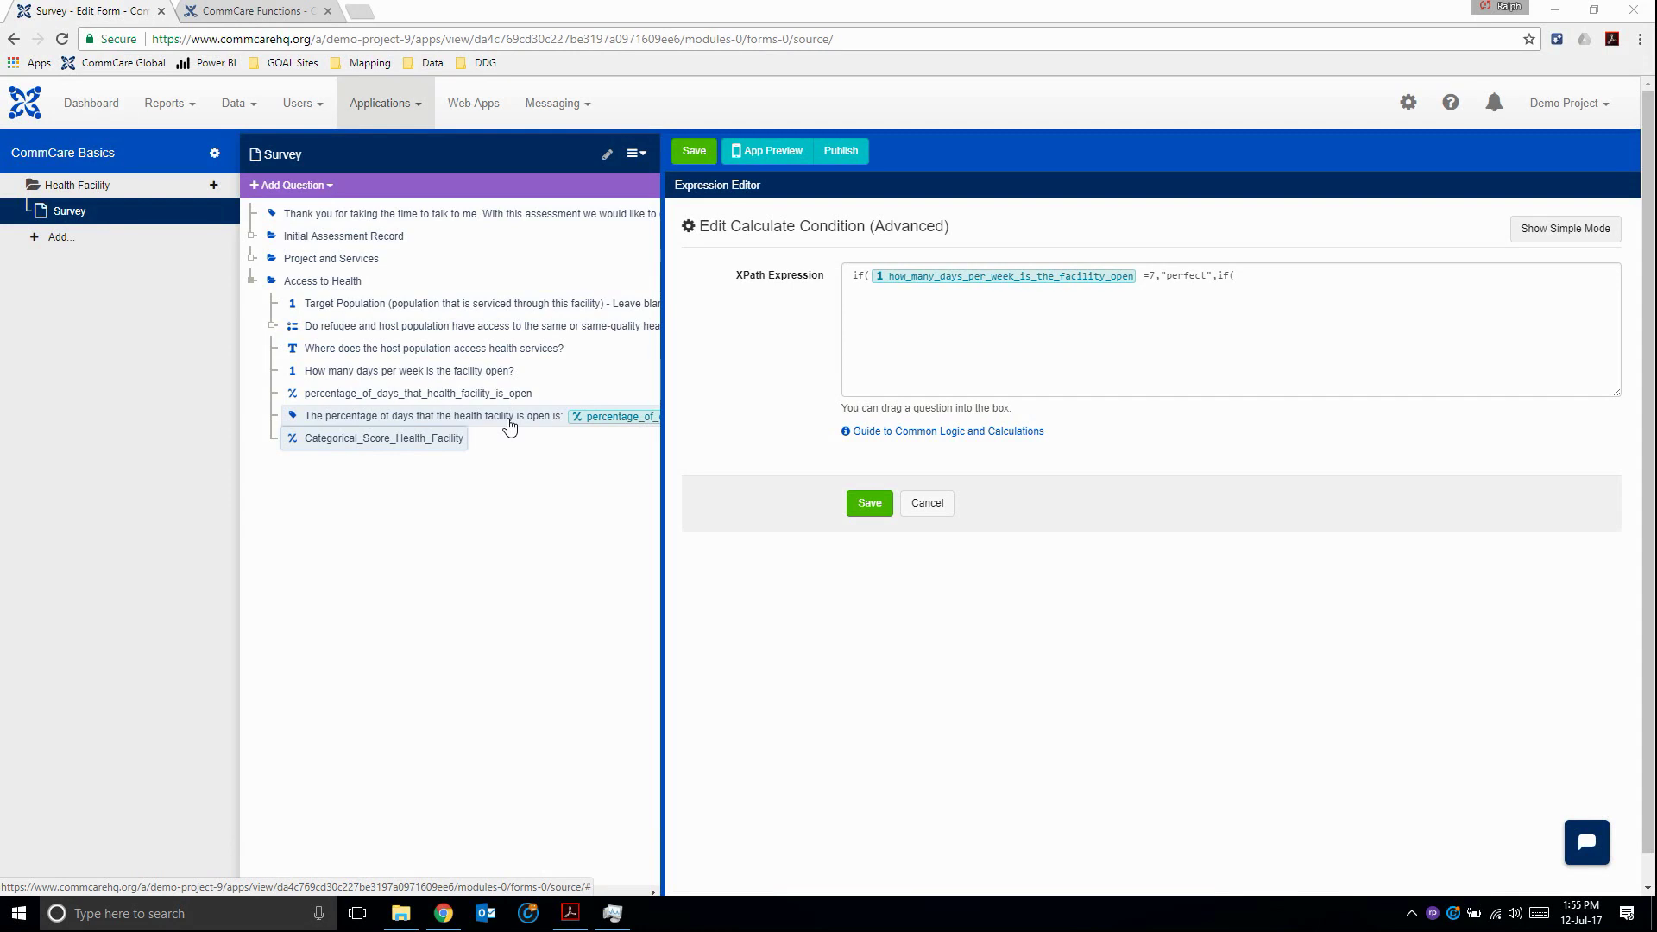
pyautogui.moveTo(509, 424); pyautogui.dragTo(1255, 278)
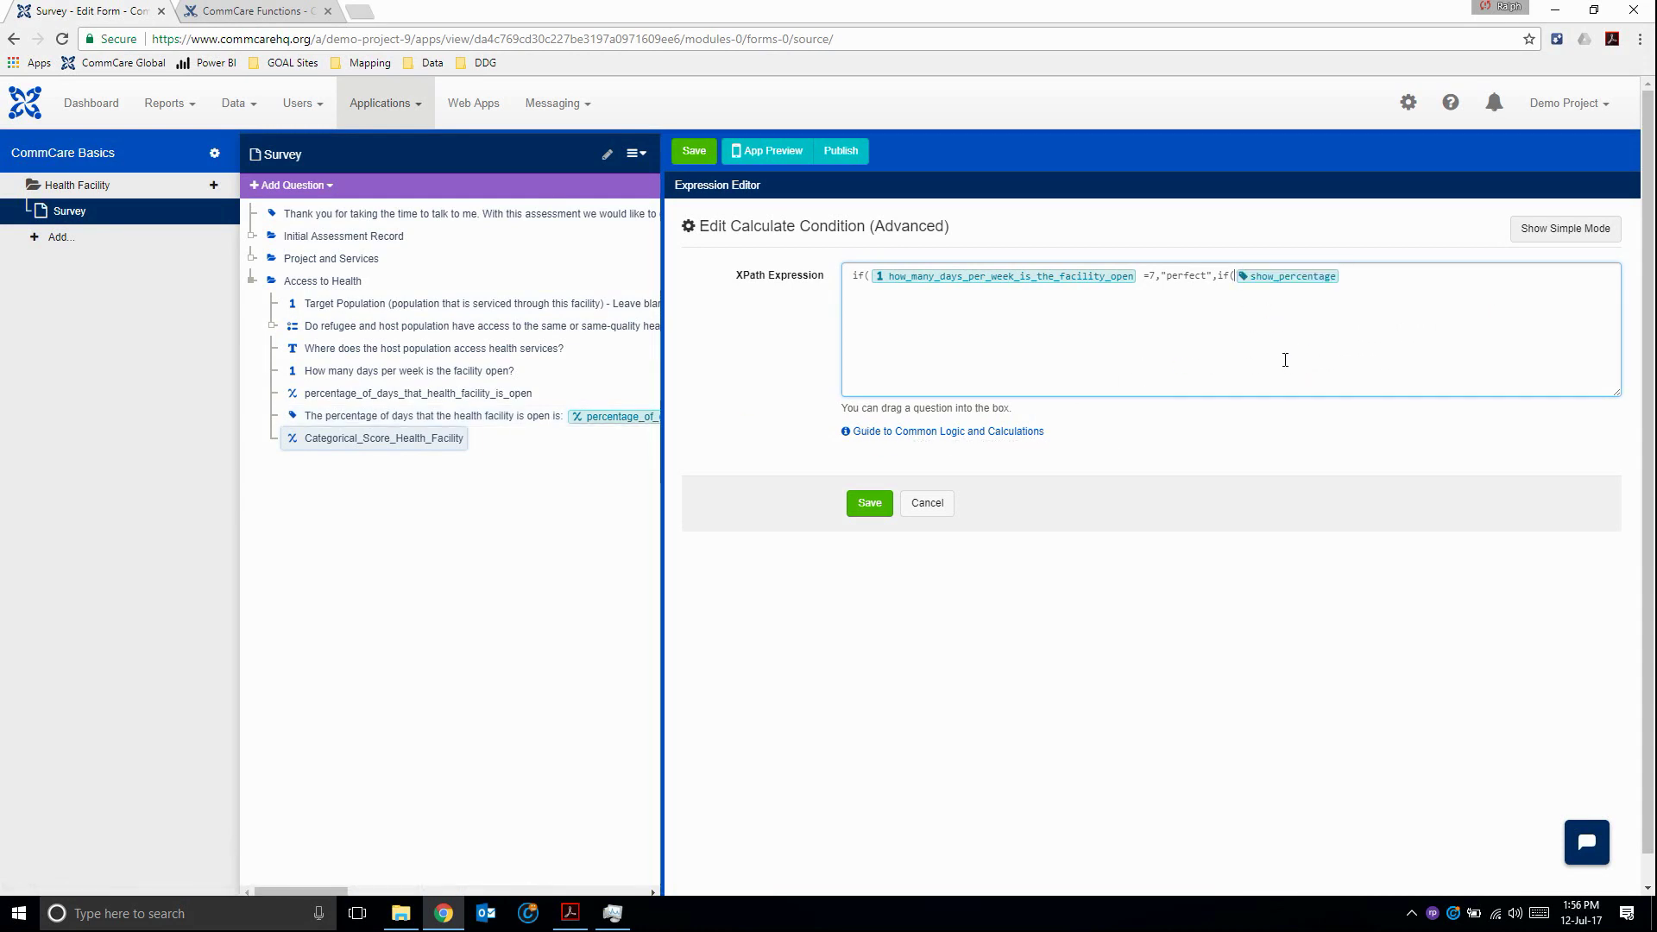
pyautogui.press('BackSpace')
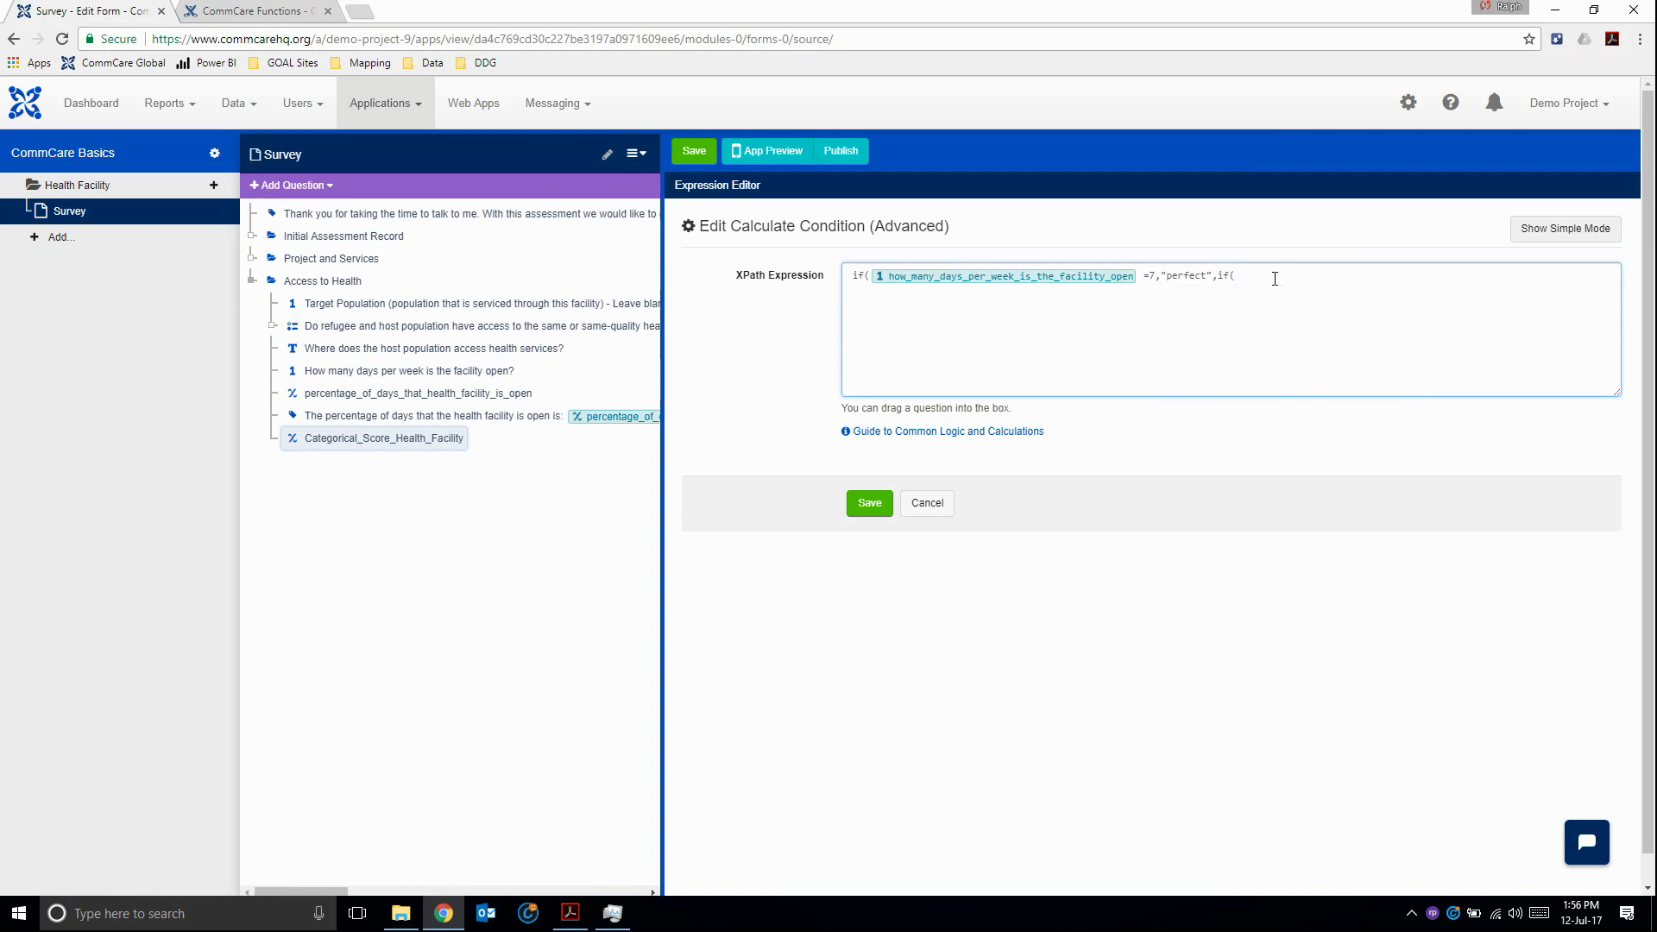
pyautogui.moveTo(388, 375); pyautogui.dragTo(1296, 300)
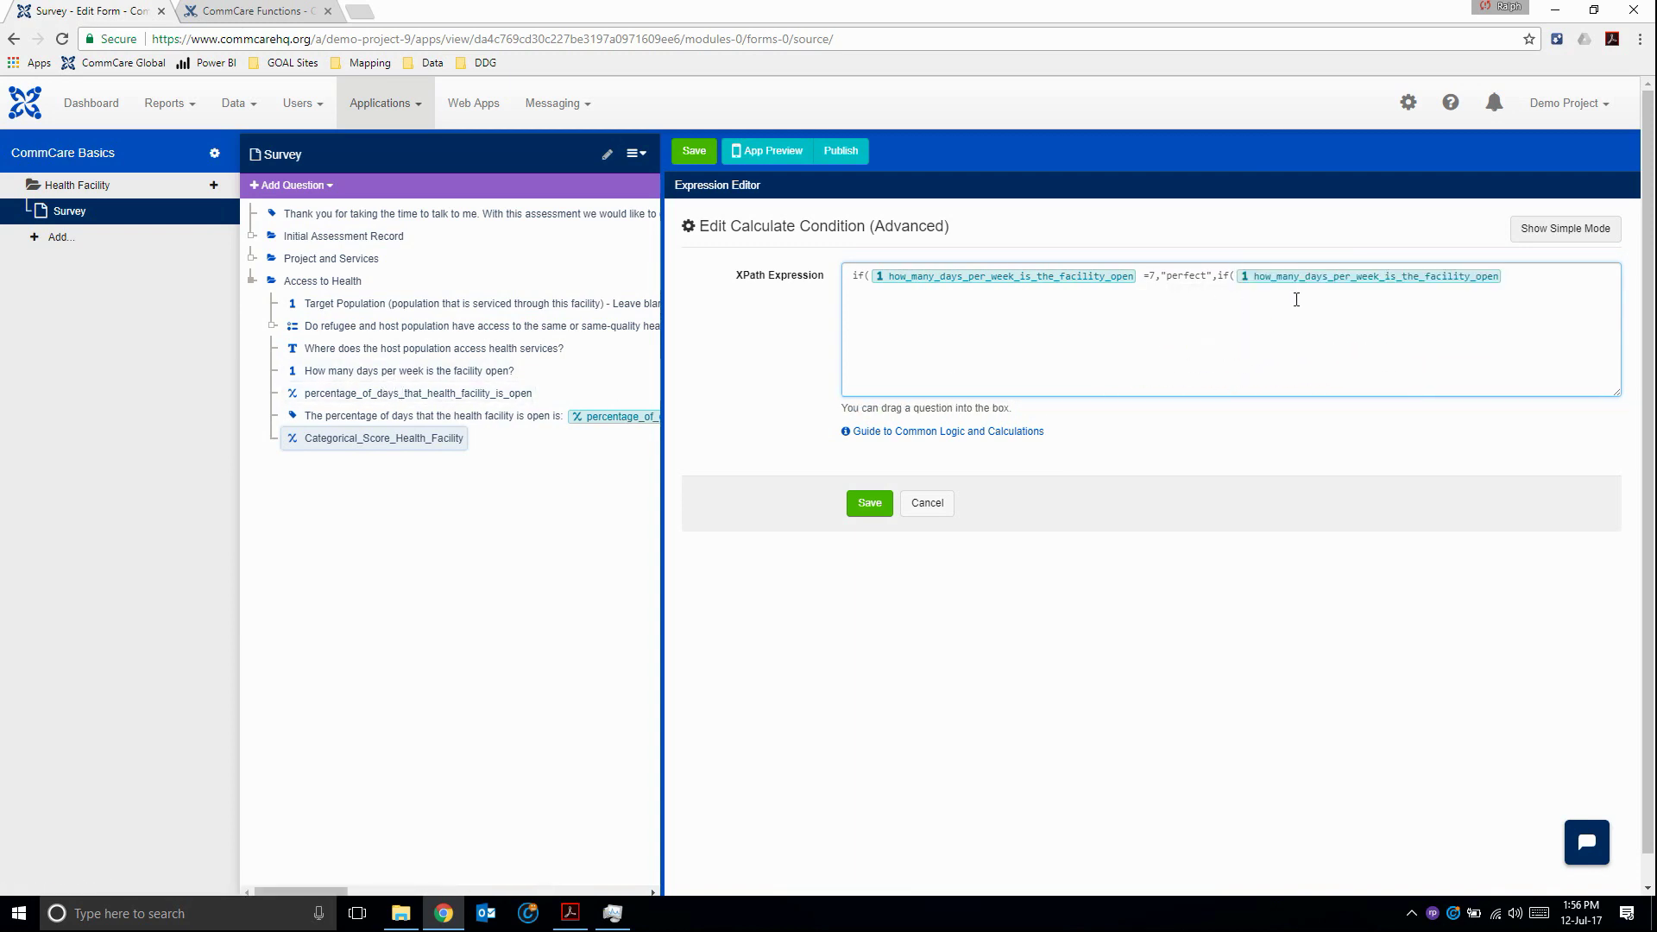
pyautogui.write('<5,"unsatisfactory",')
pyautogui.write('"satisfactory")')
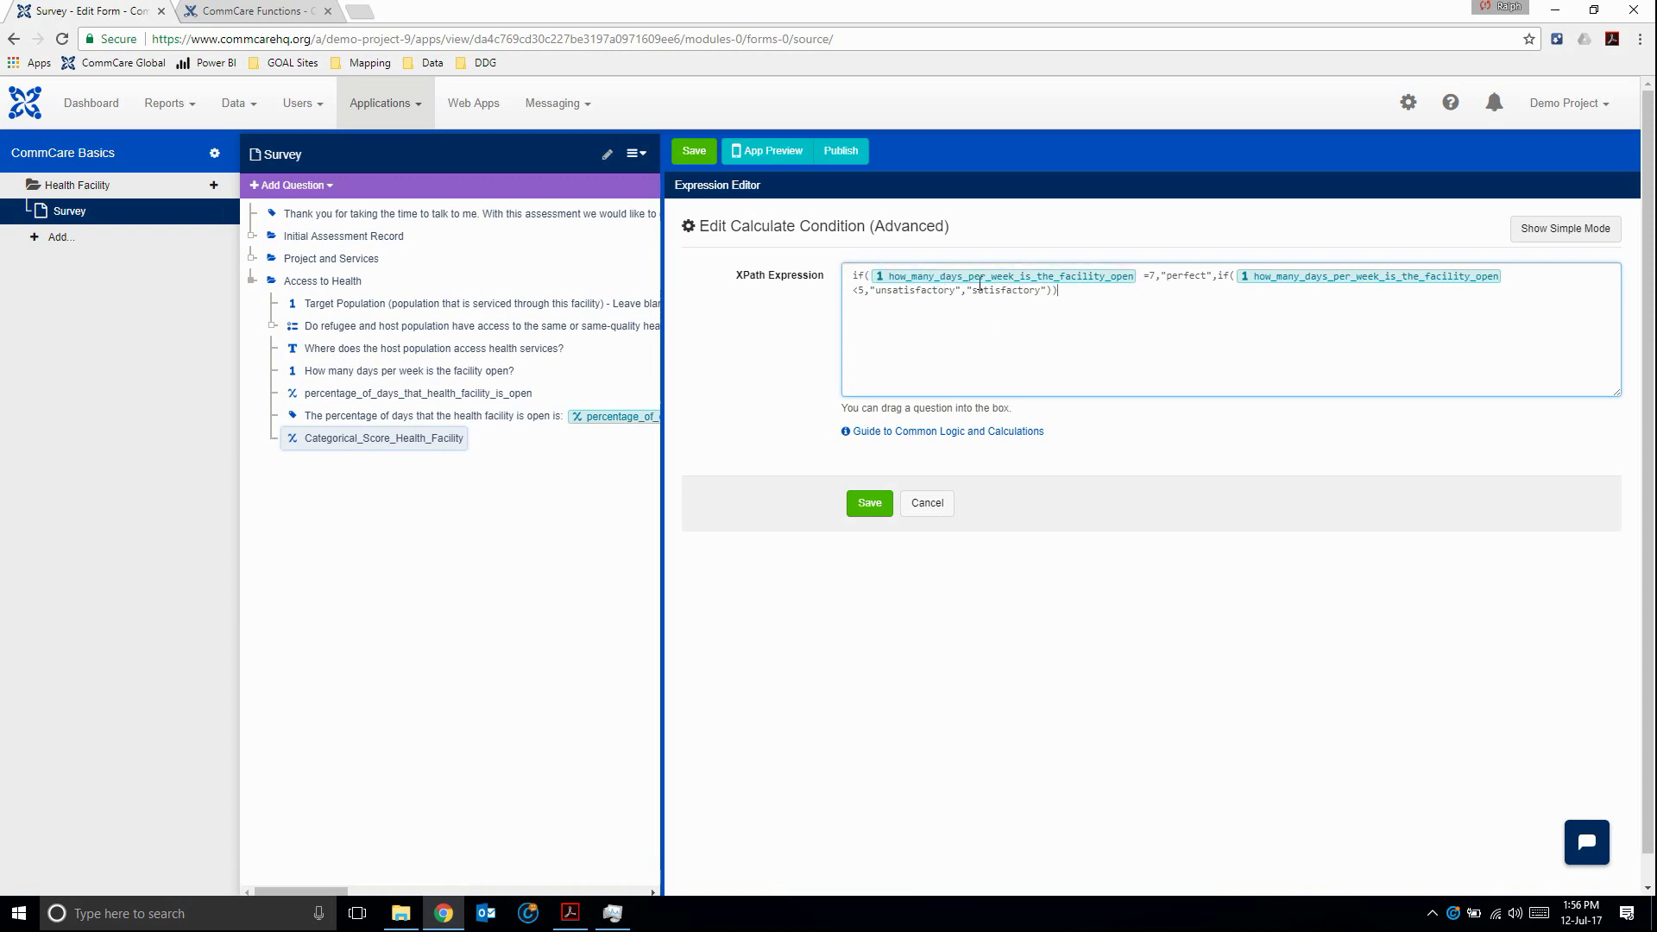
pyautogui.moveTo(1089, 276)
pyautogui.moveTo(967, 291); pyautogui.dragTo(1046, 292)
pyautogui.click(1068, 292)
pyautogui.click(868, 509)
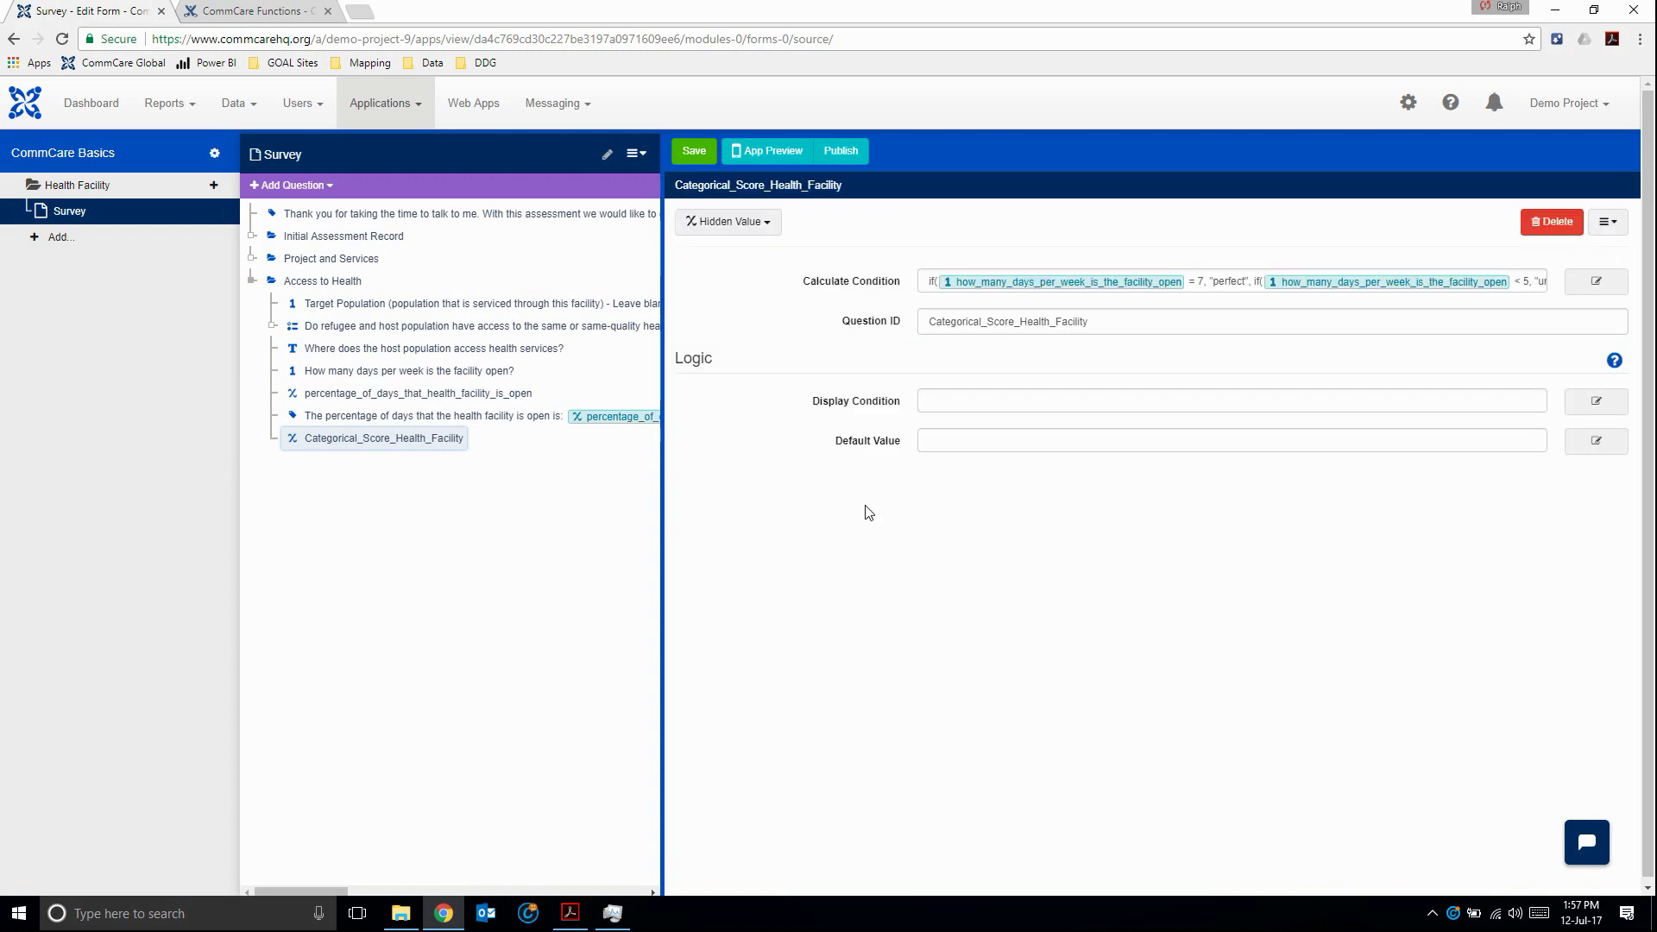
# - Add a label below Categorical_Score_Health_Facility and set its question ID to Show_Categorical_Score
pyautogui.click(308, 186)
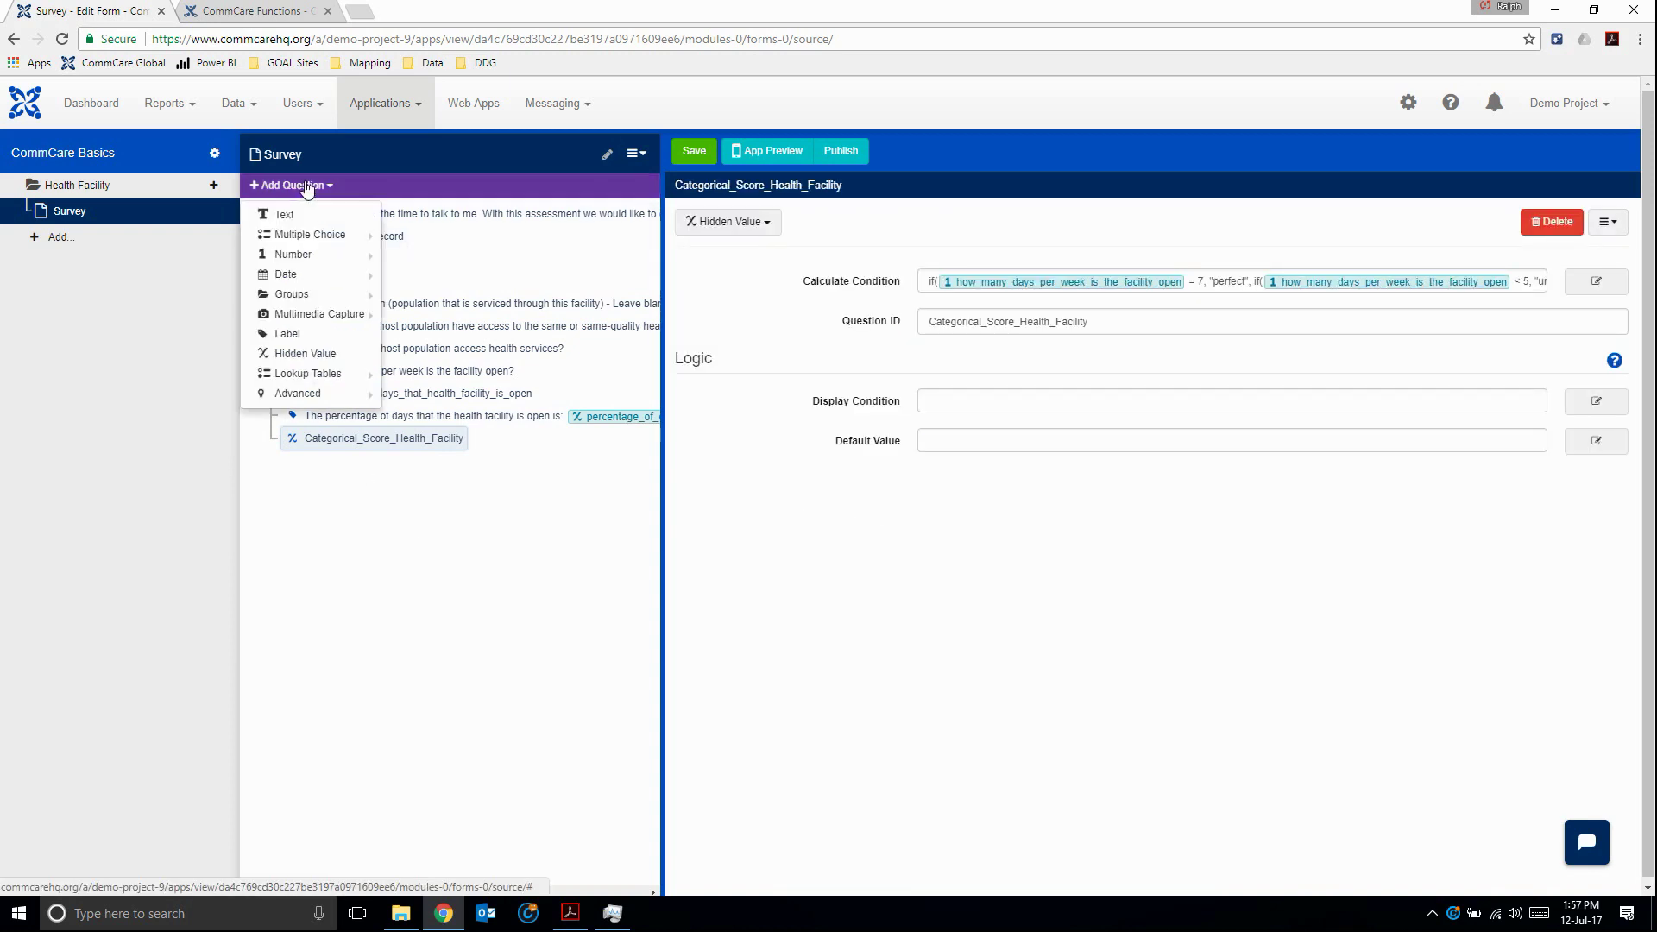
pyautogui.click(288, 336)
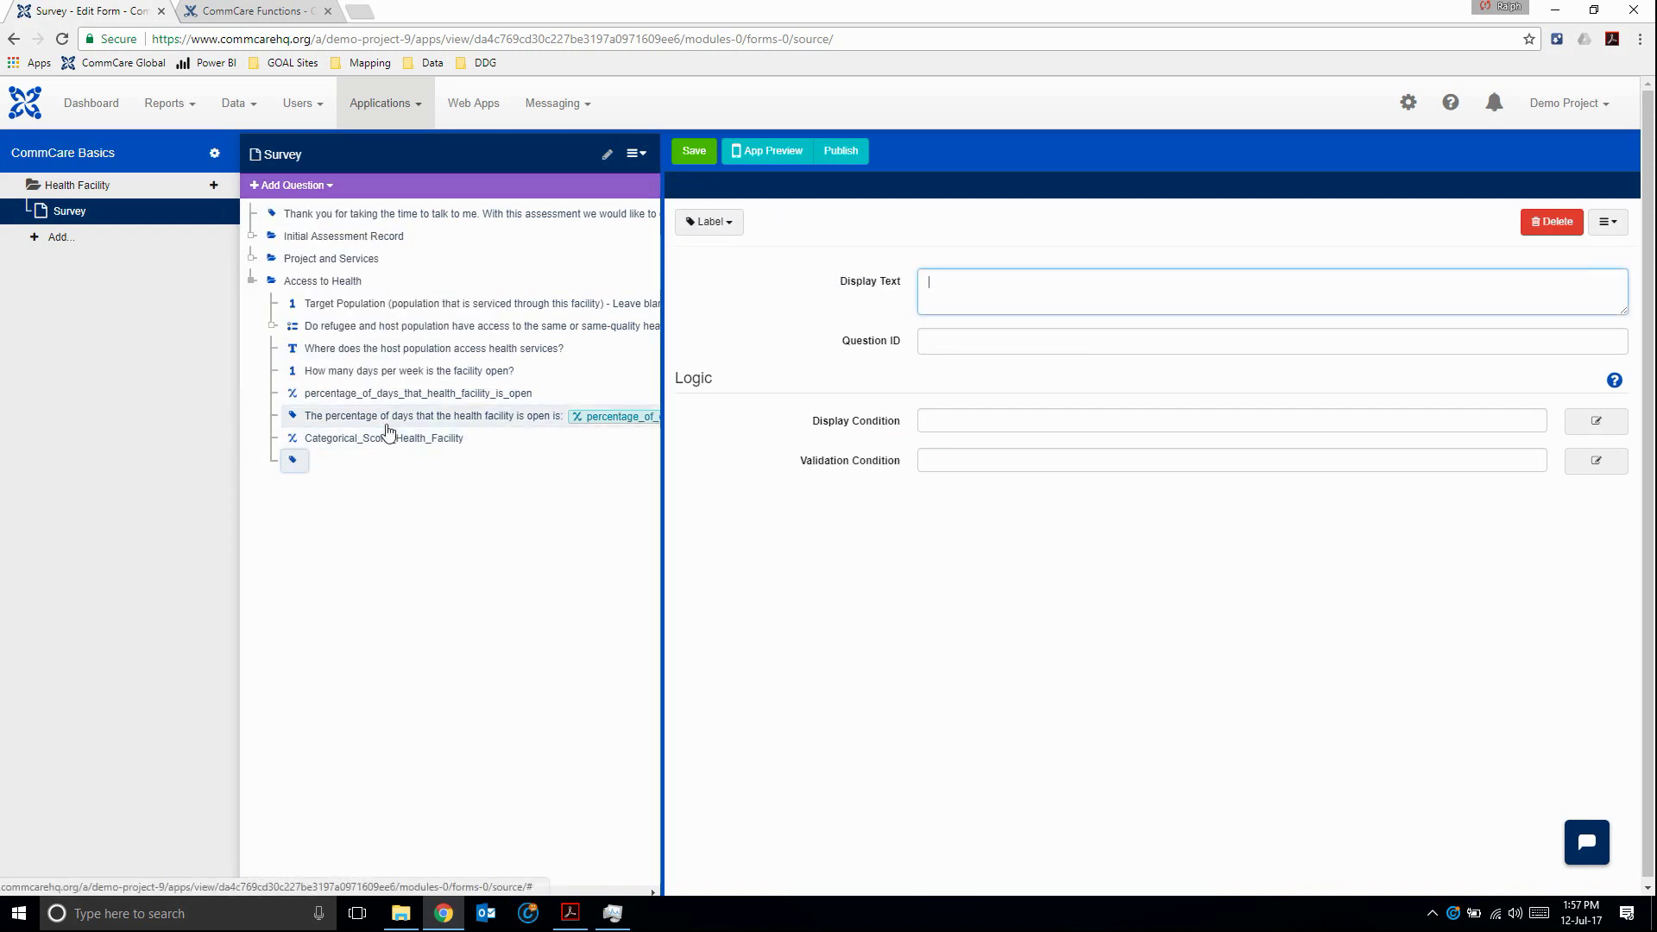
pyautogui.click(386, 429)
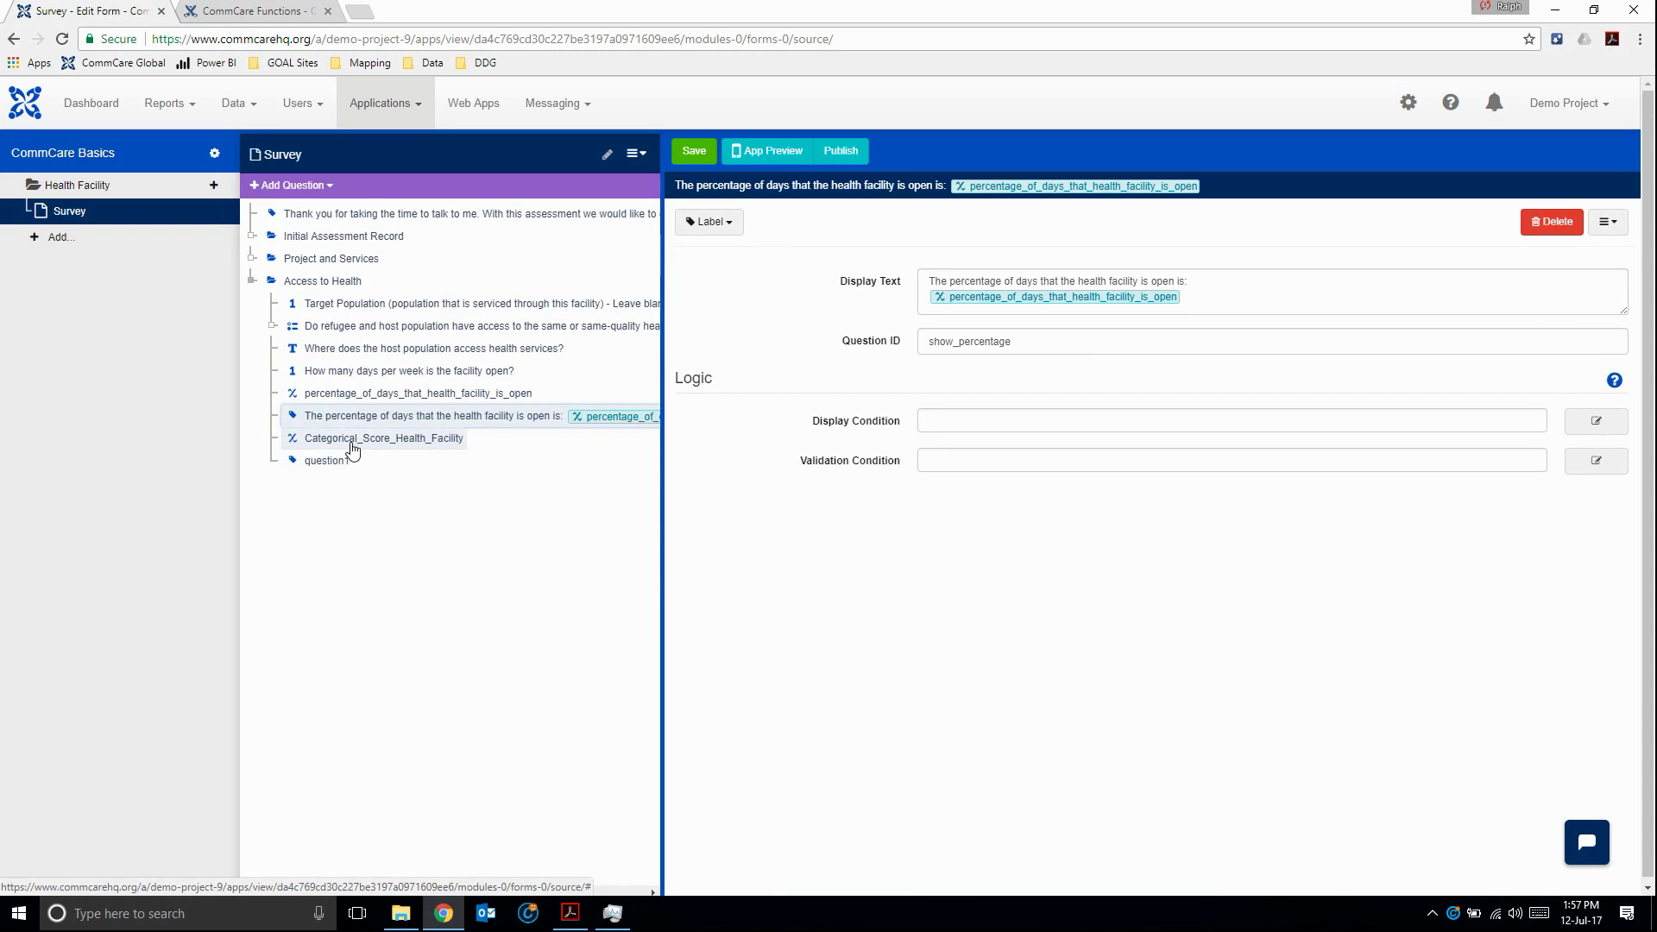
pyautogui.click(344, 440)
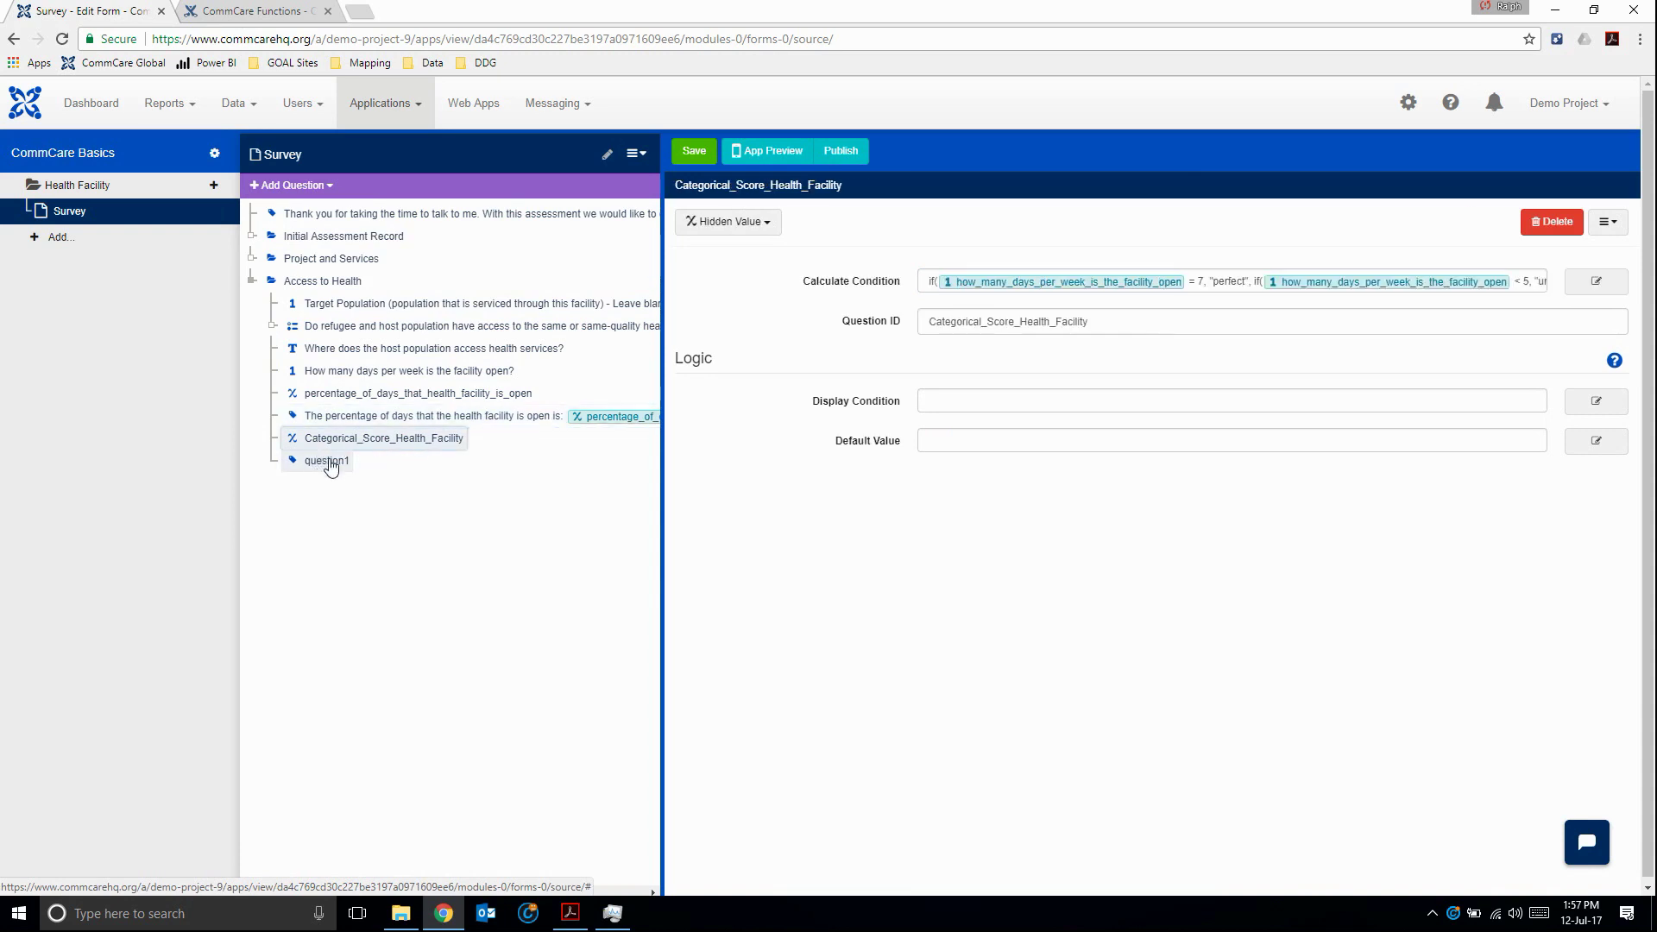
pyautogui.click(323, 464)
pyautogui.doubleClick(976, 325)
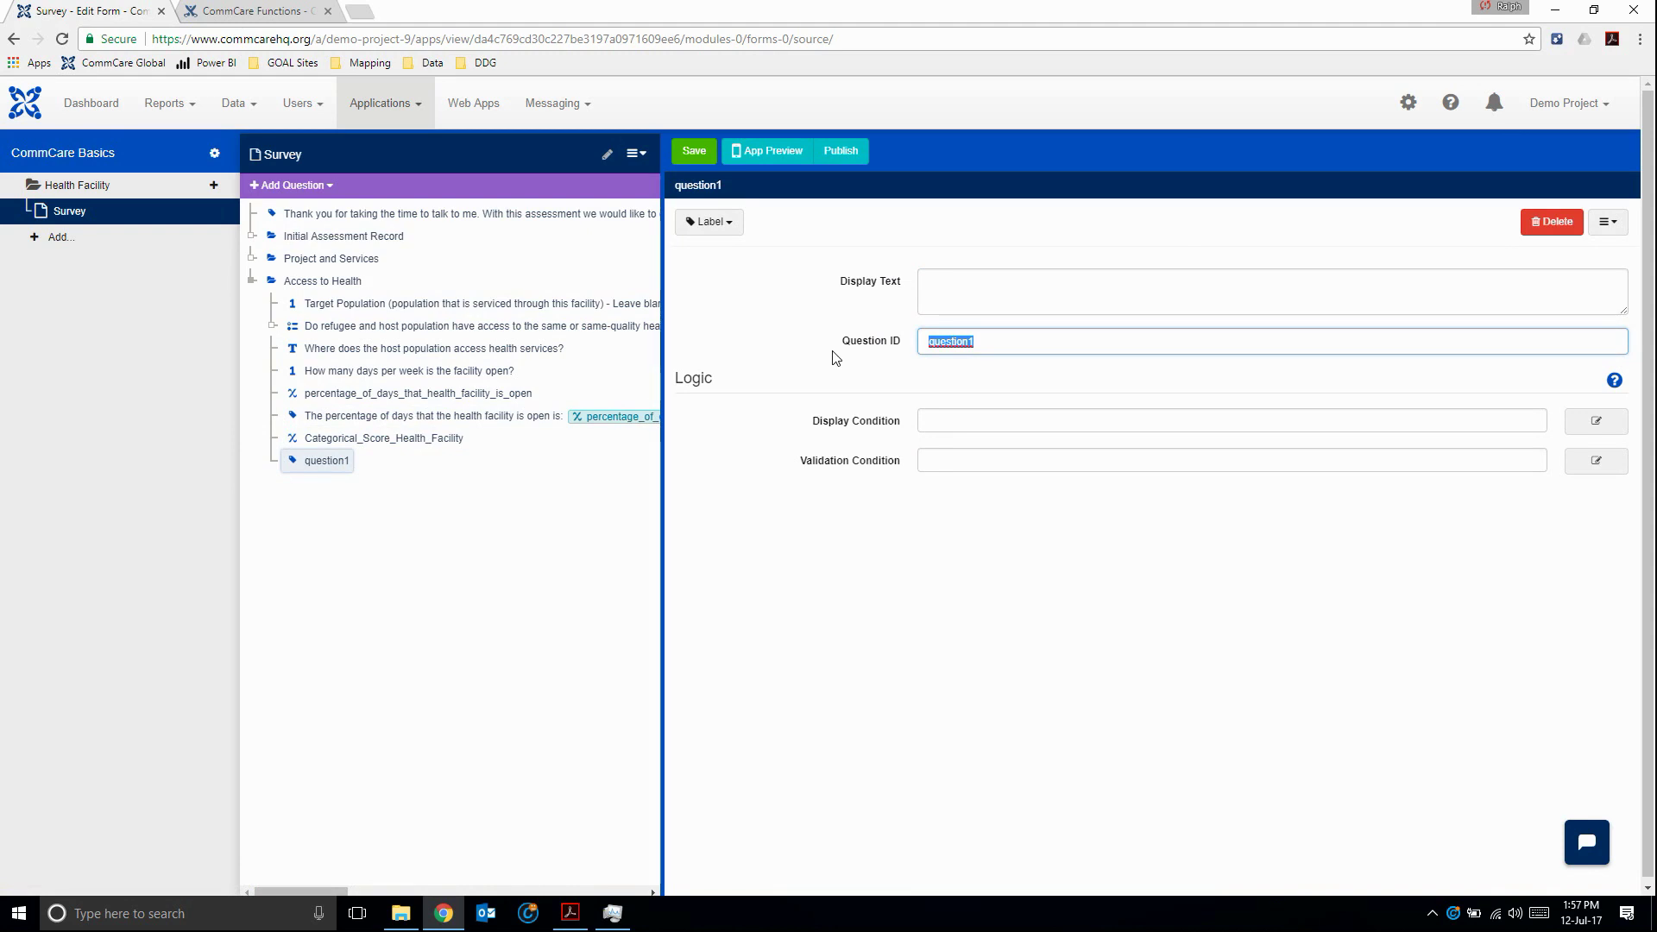
pyautogui.write('Show_')
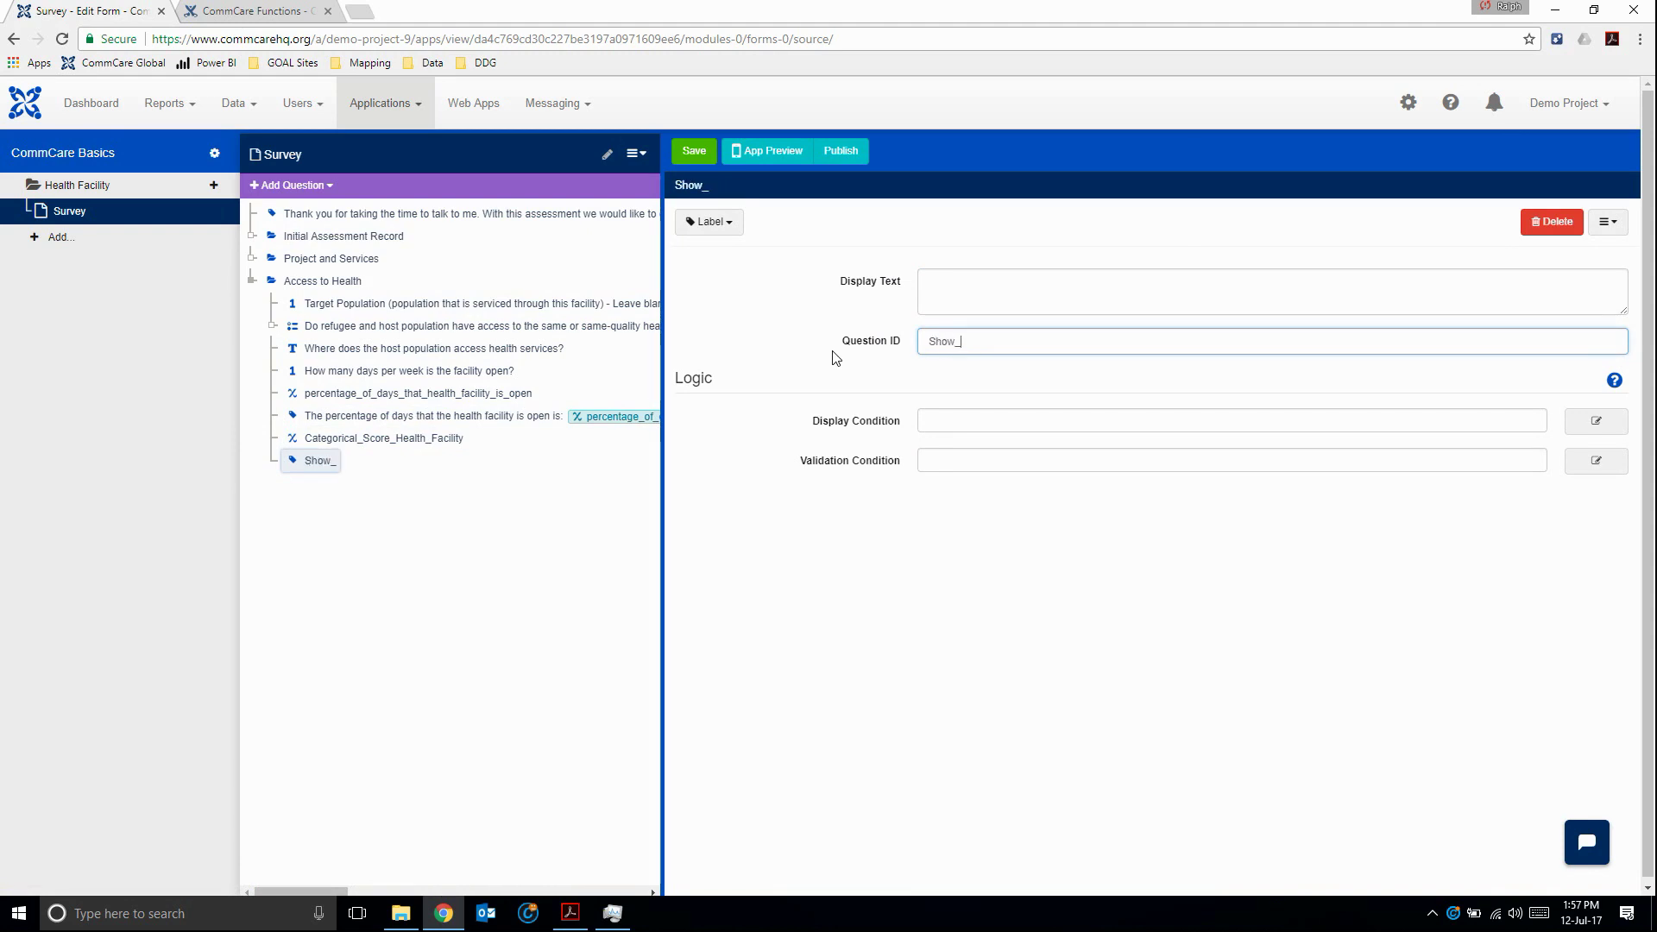
pyautogui.write('Categorical_Score')
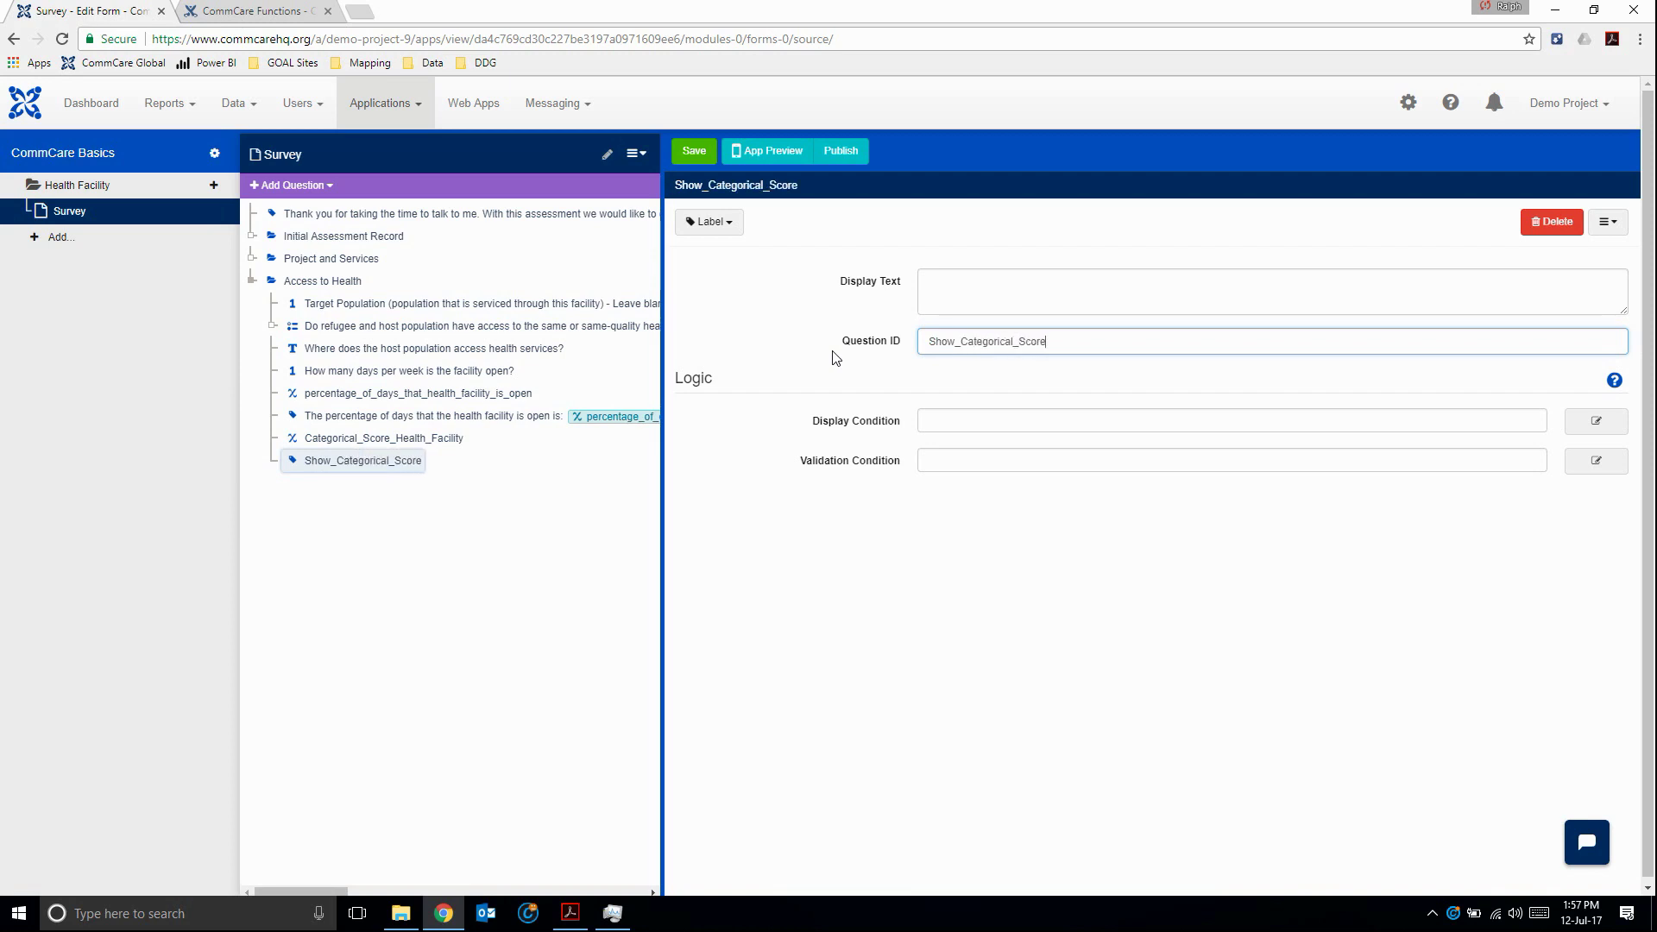
# - Set the label's display text to "The categorical score for this health facility is:" followed by a reference to Categorical_Score_Health_Facility
pyautogui.click(975, 309)
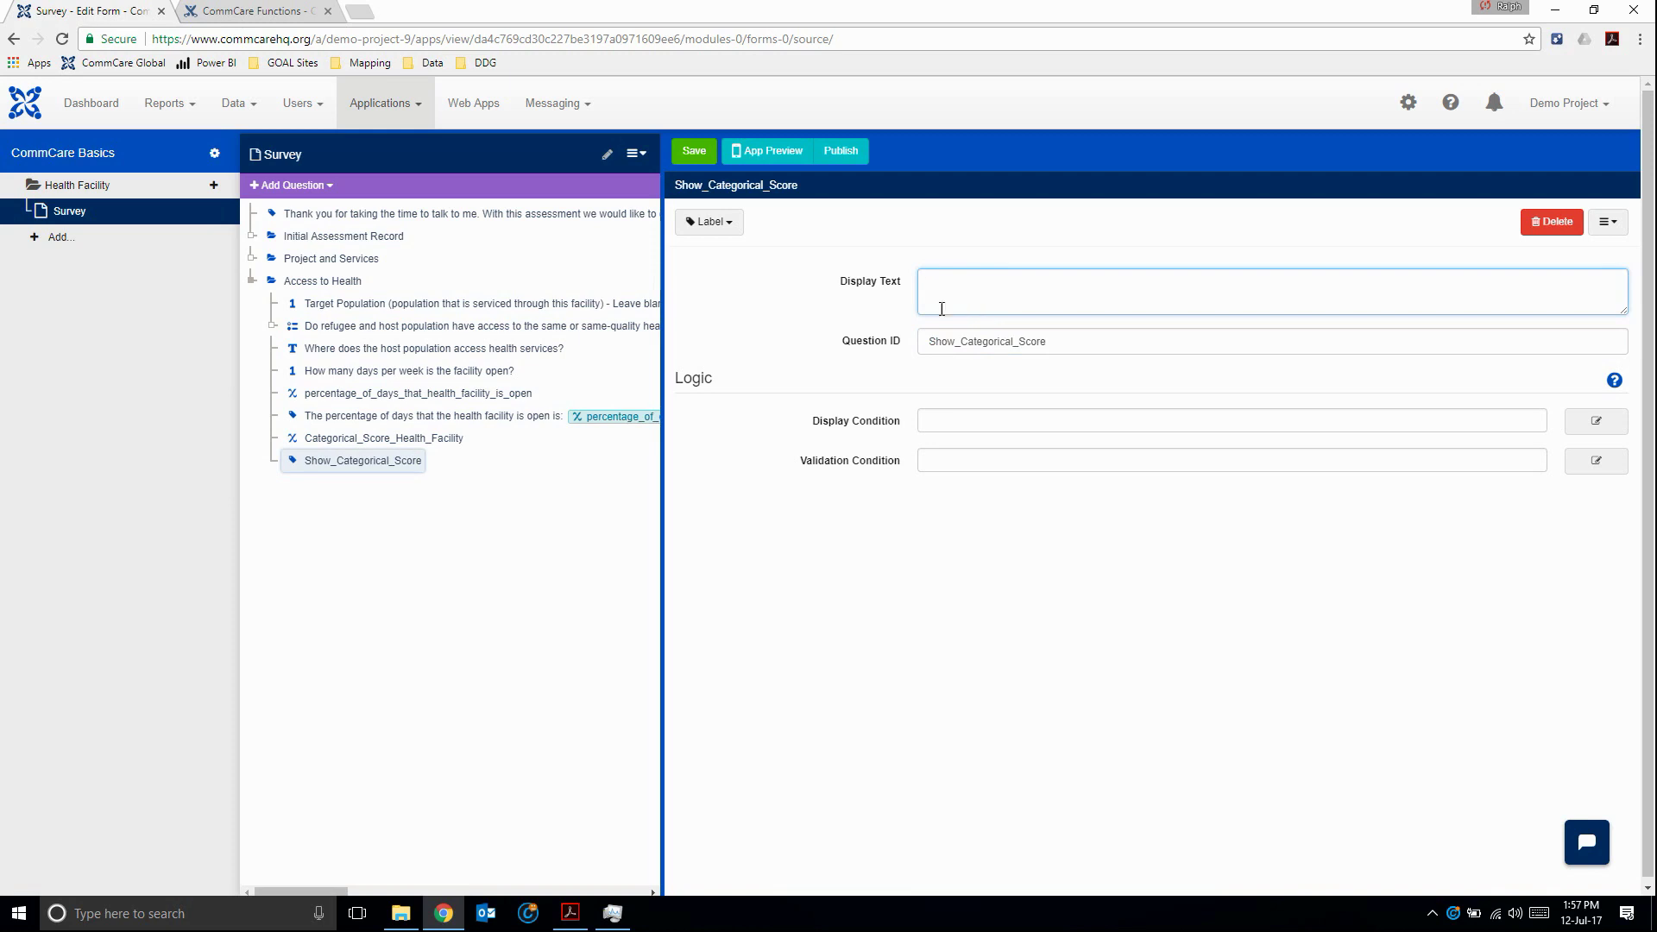
pyautogui.write('The')
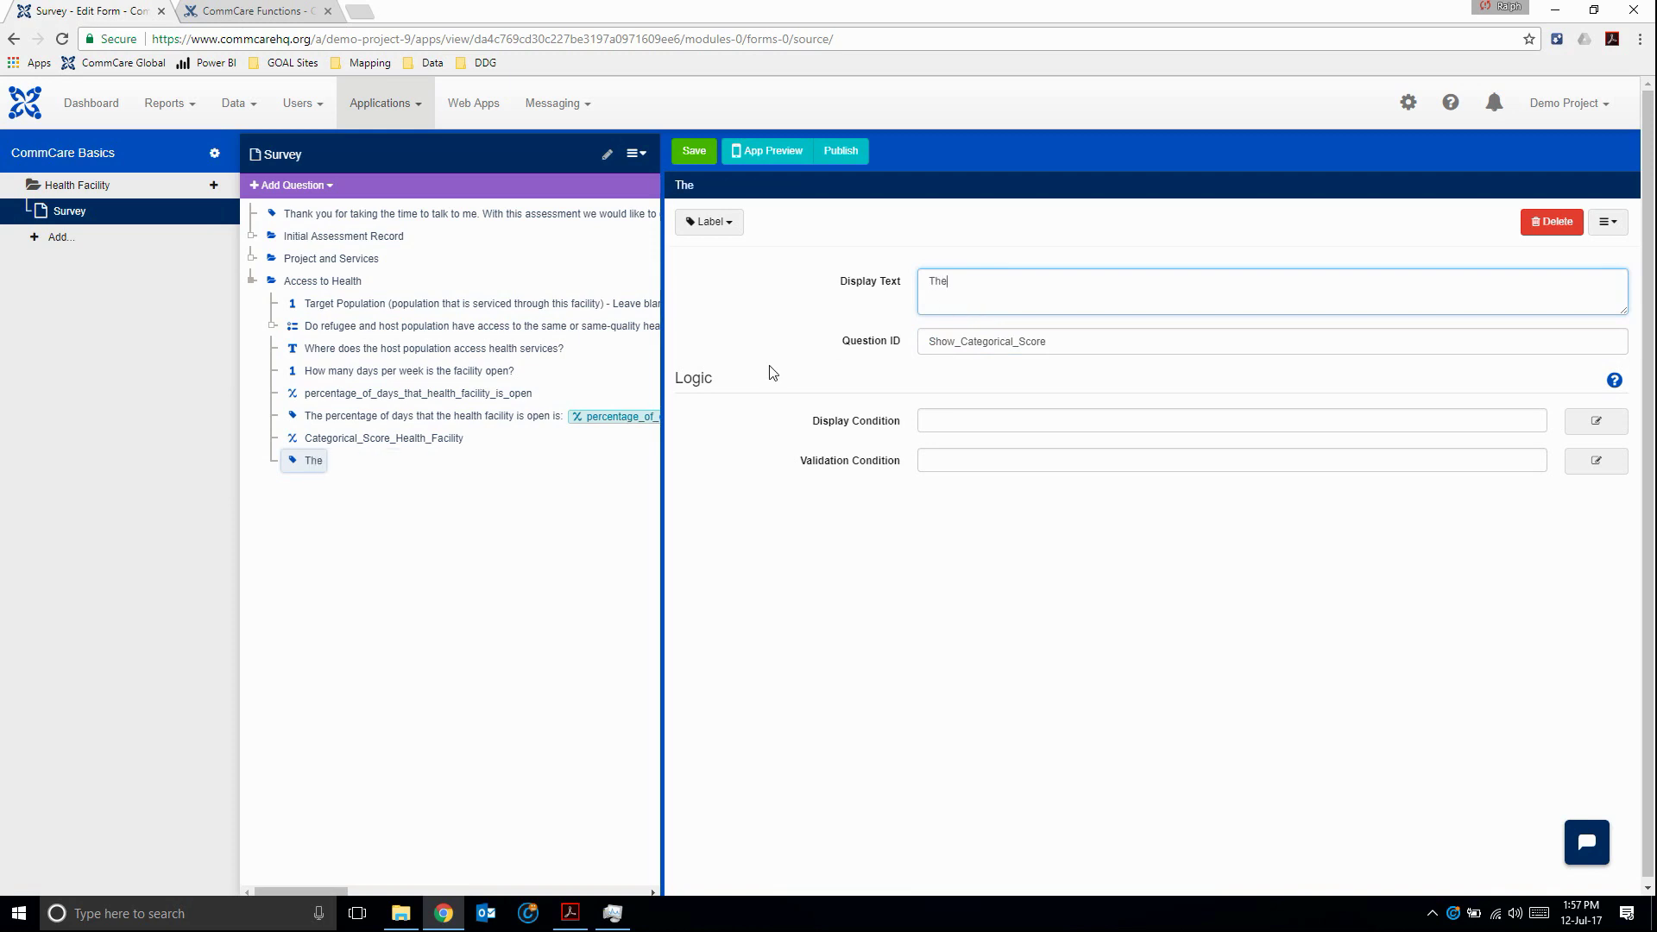
pyautogui.write(' categorical score')
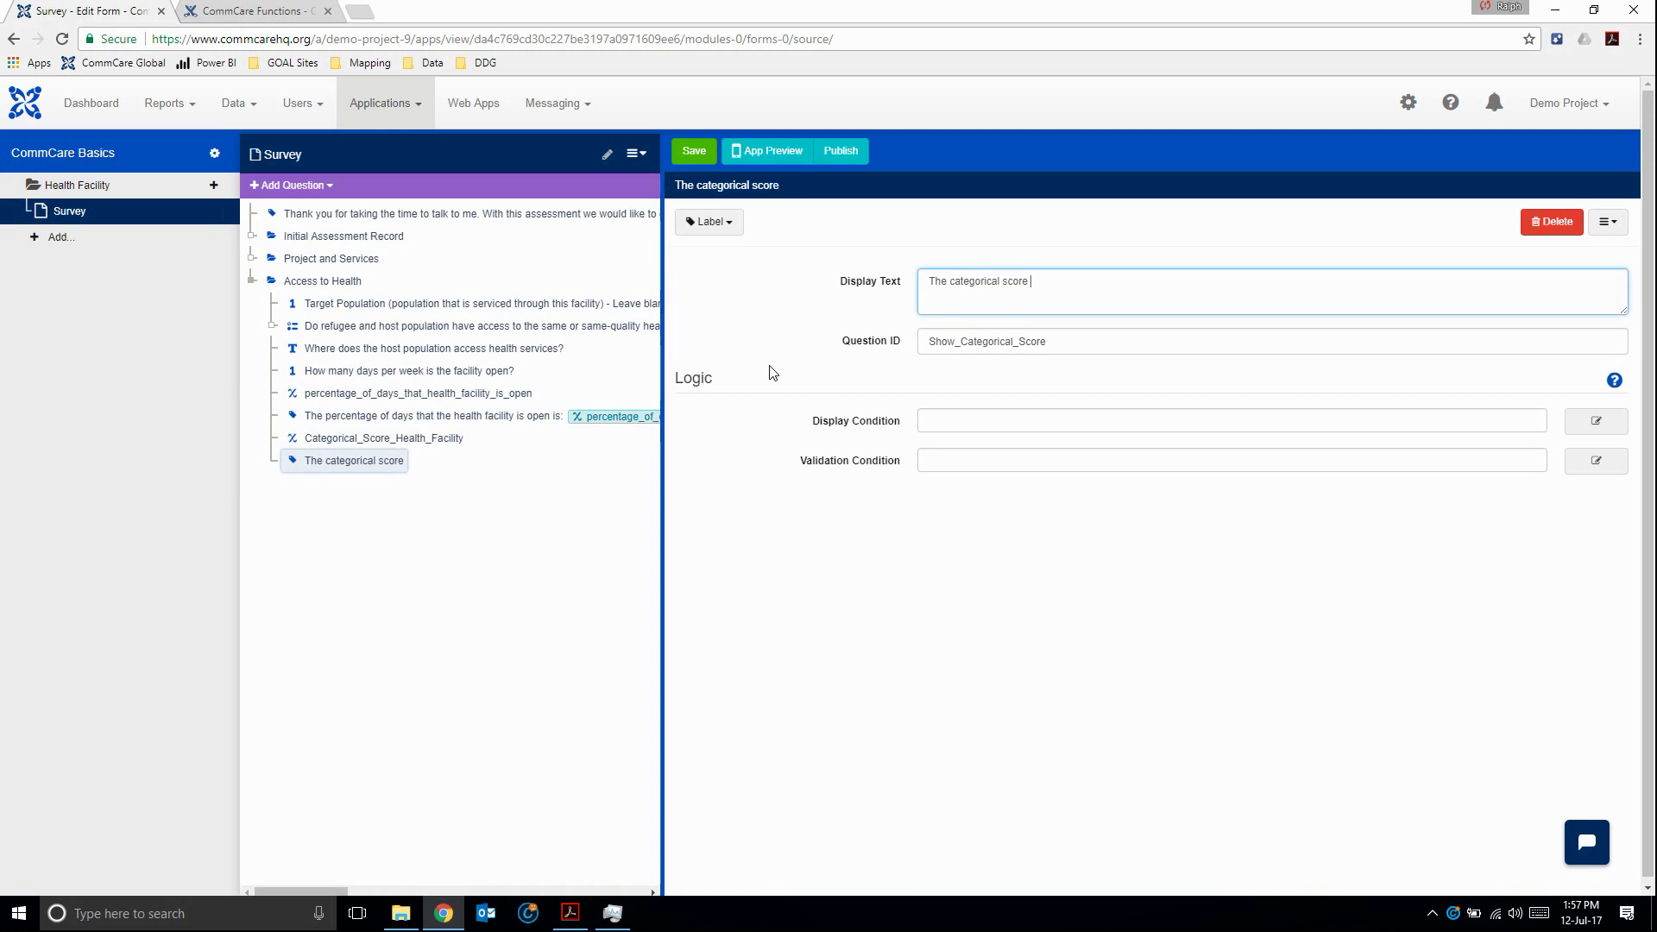
pyautogui.write(' for this ')
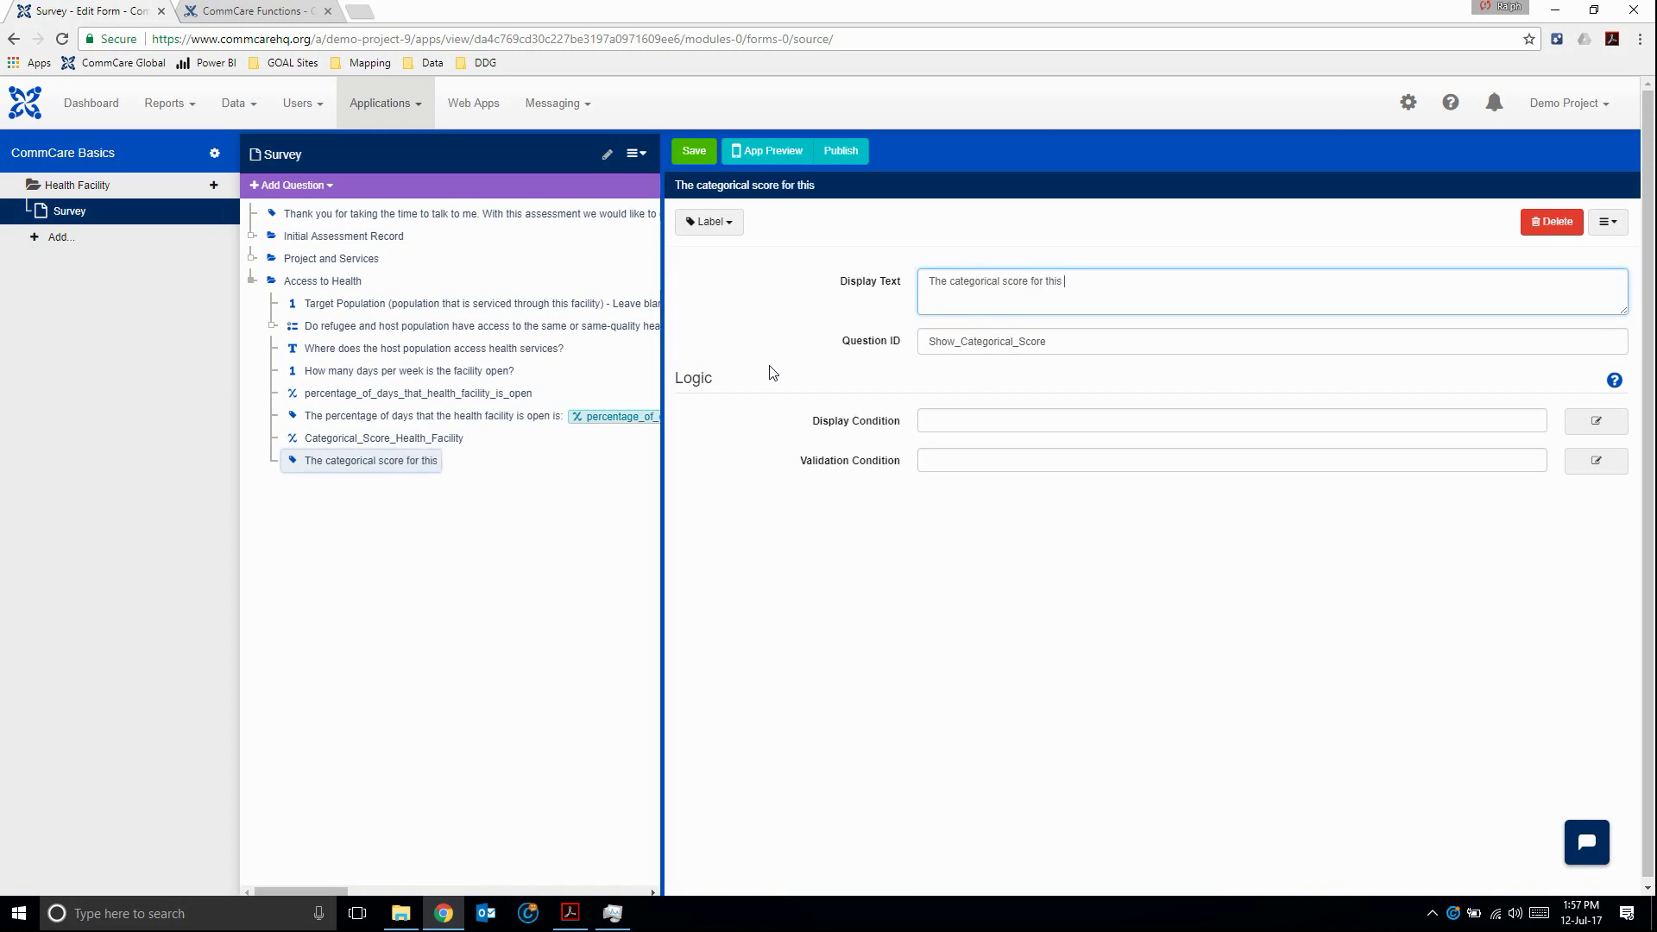
pyautogui.write('health facili')
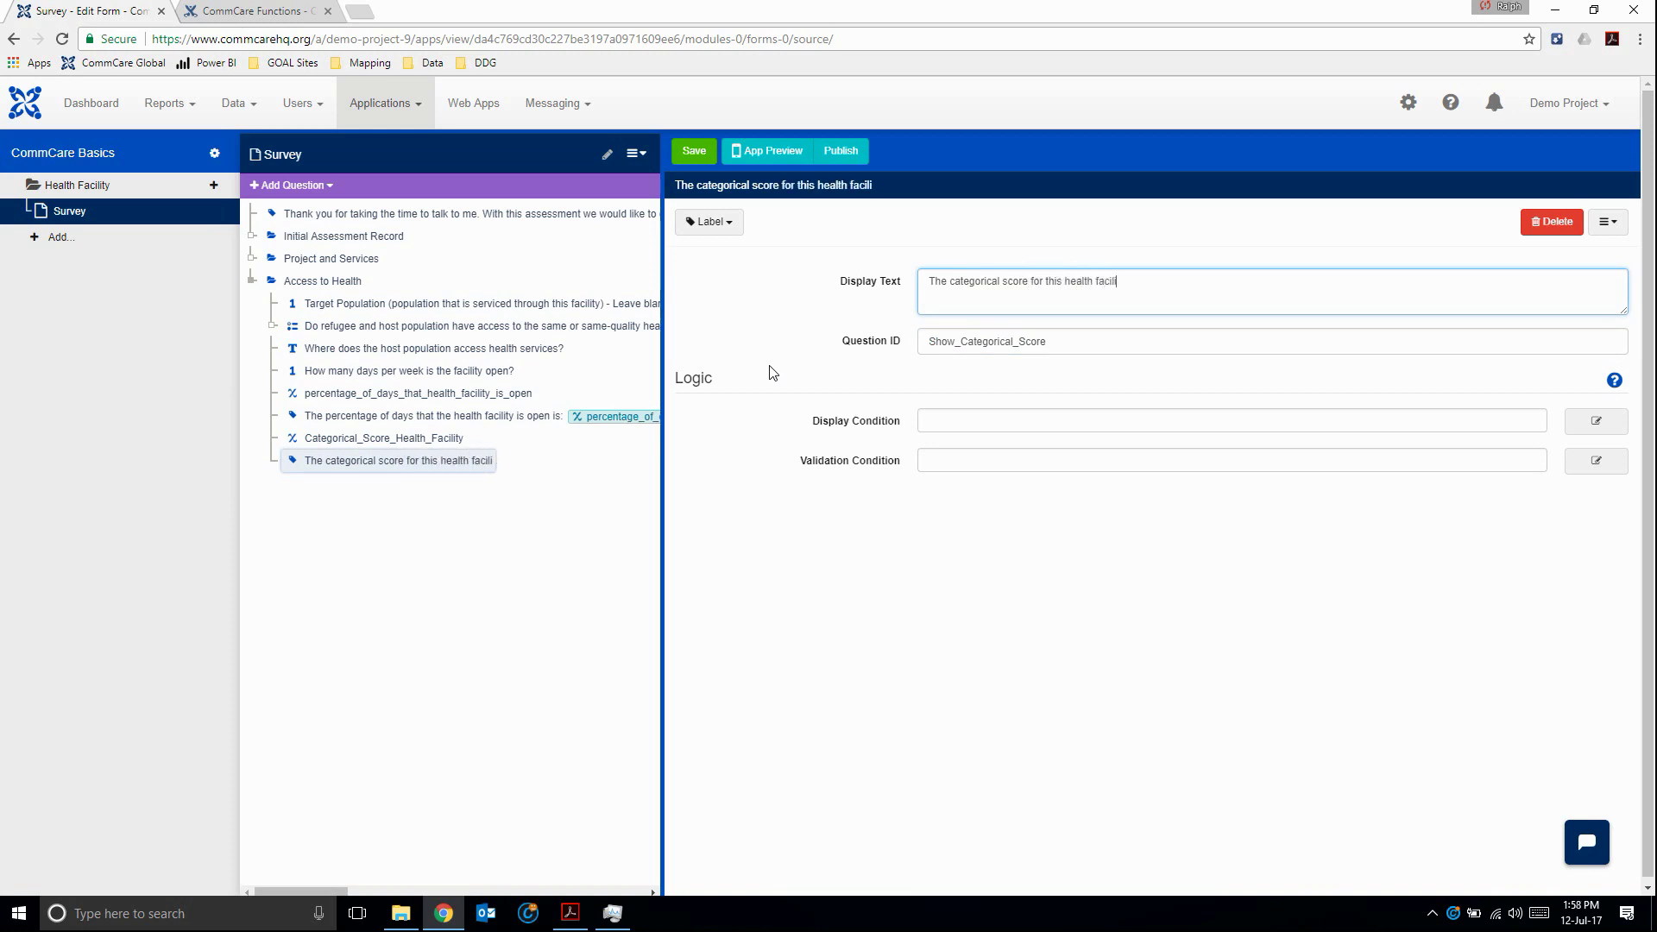
pyautogui.write('ty is:')
pyautogui.moveTo(391, 437); pyautogui.dragTo(1179, 291)
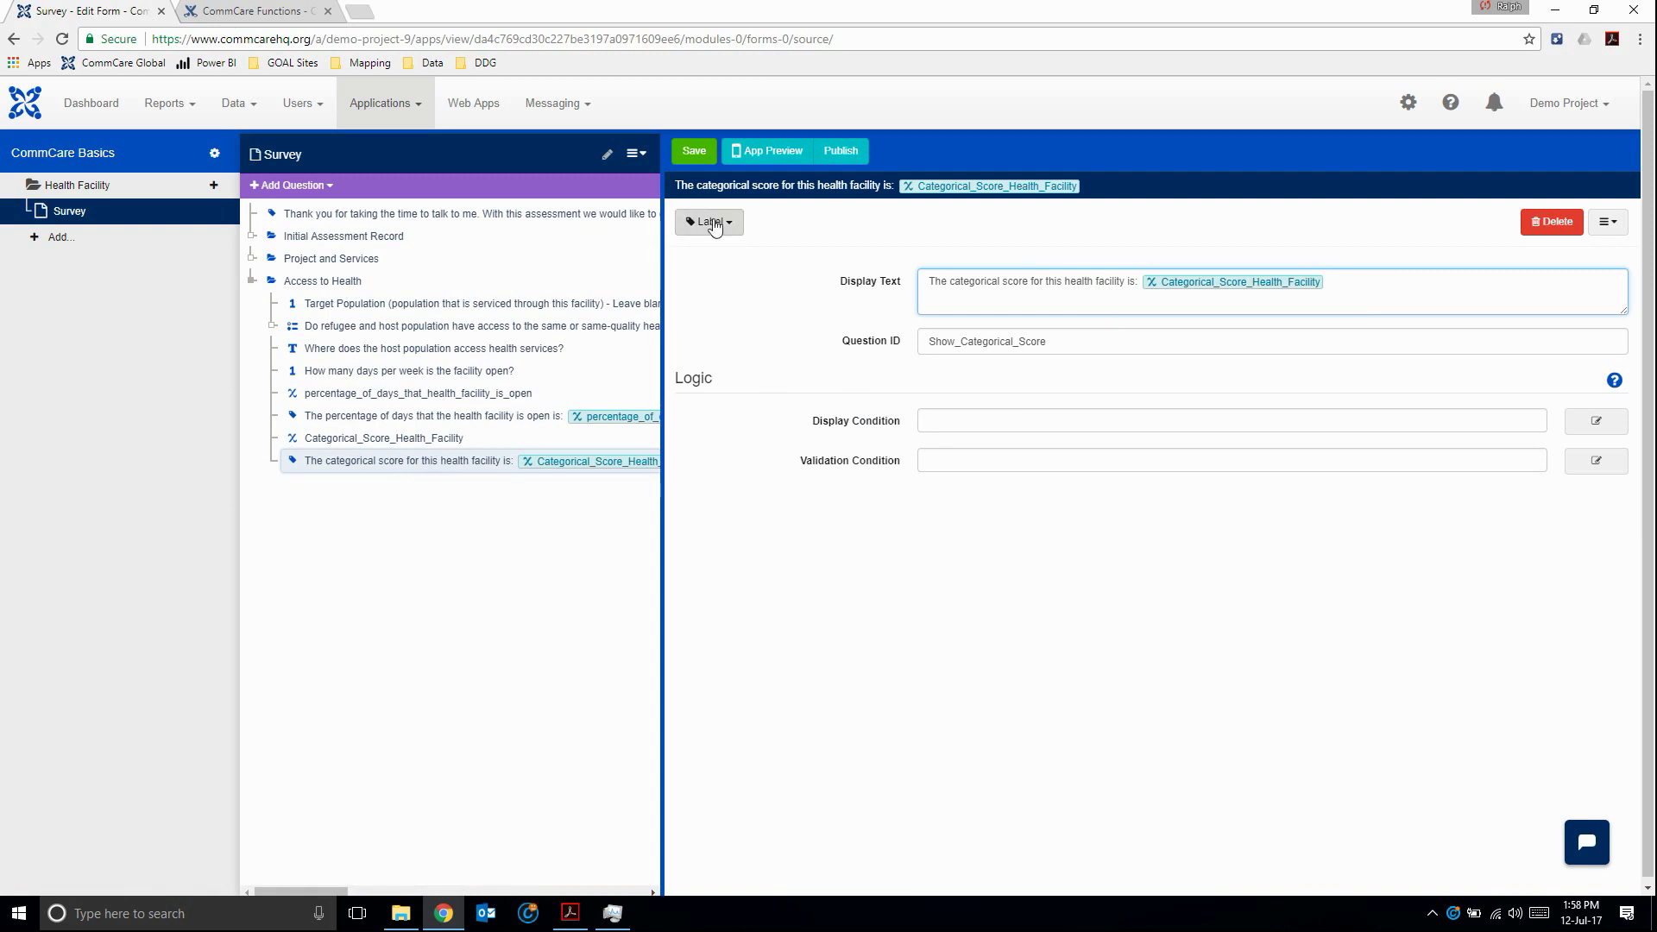
# - Save the survey form and proceed to publishing the app
pyautogui.click(700, 155)
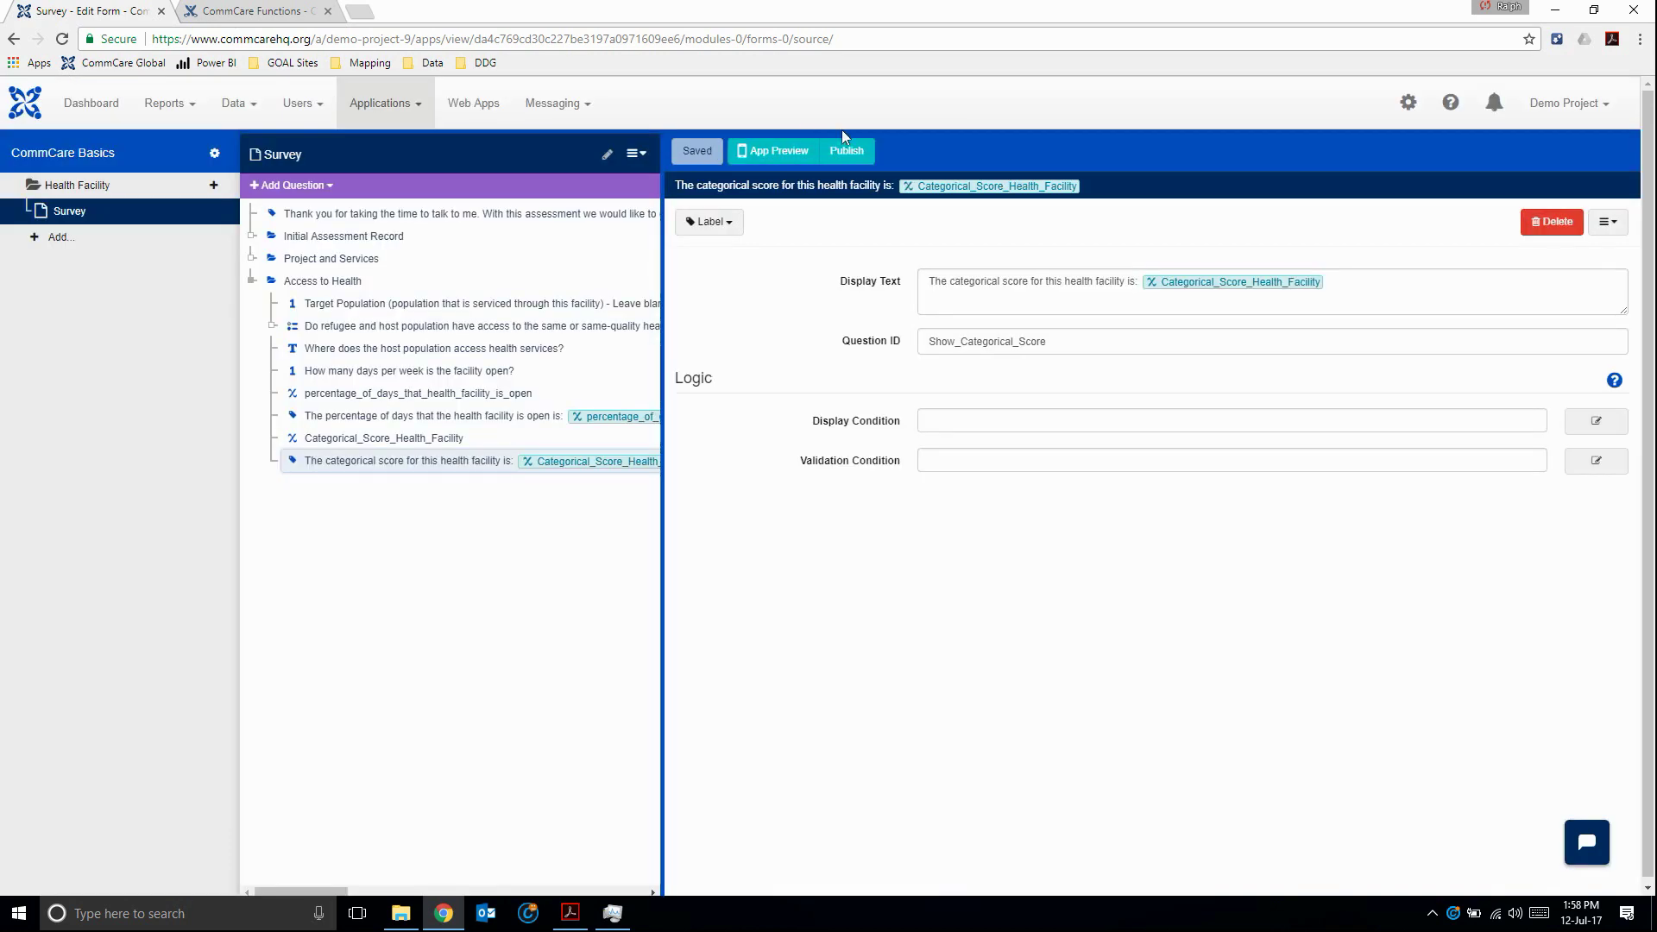
pyautogui.click(849, 154)
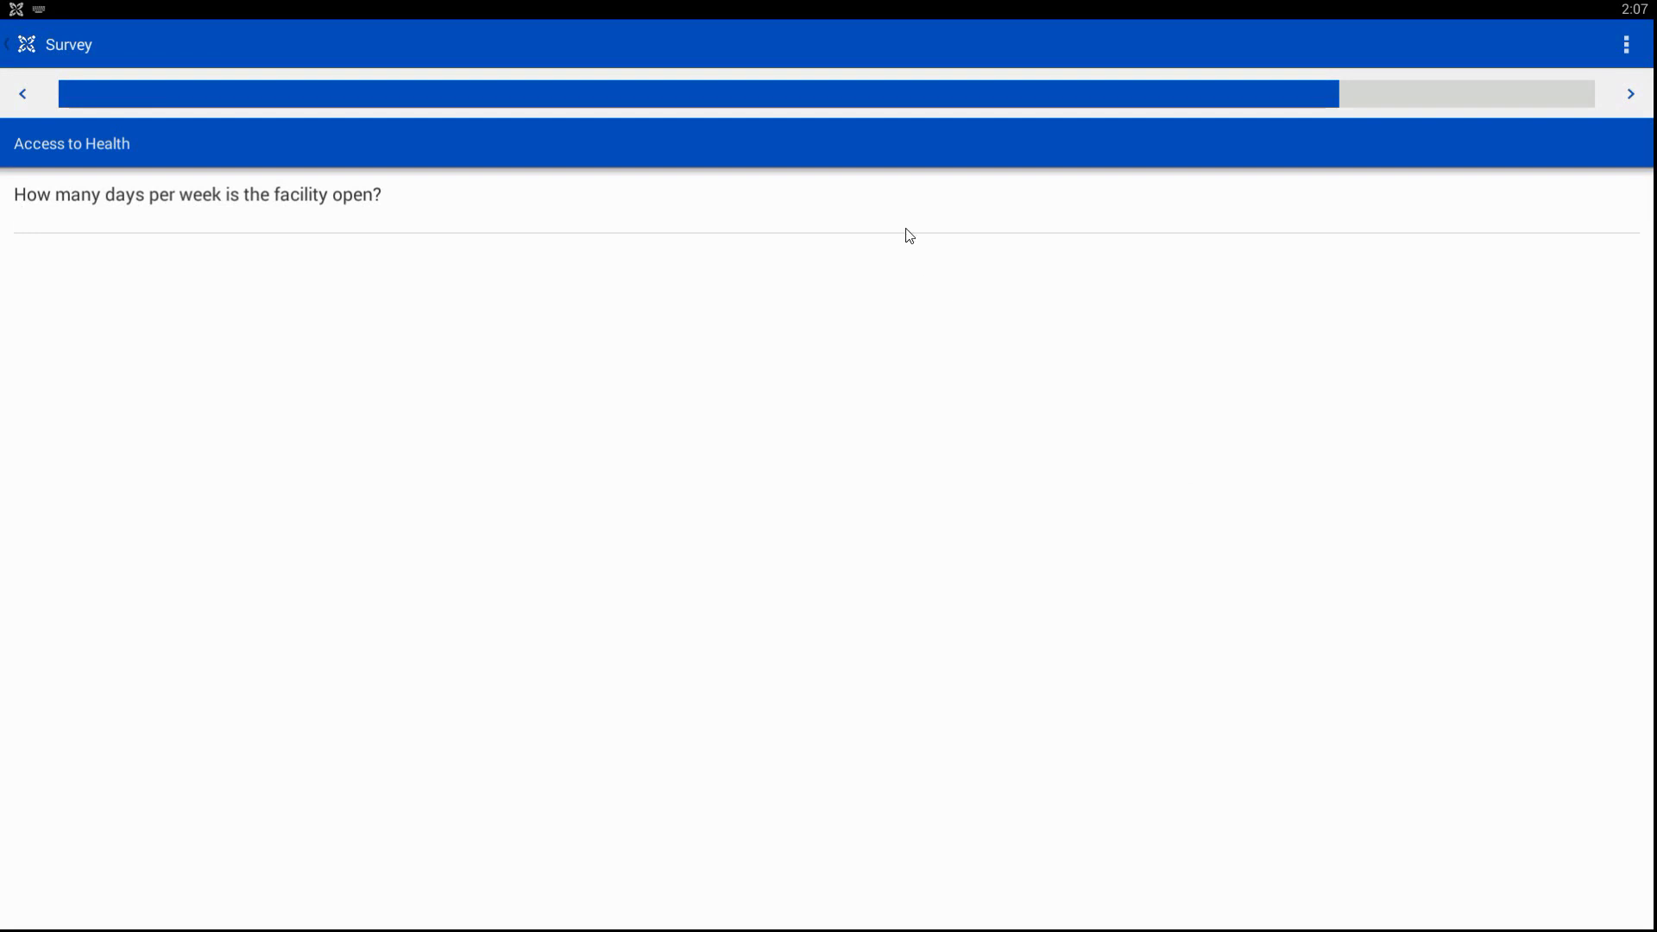
# - In the CommCare mobile survey, answer 3 days per week for the facility and advance to the categorical score label
pyautogui.write('3')
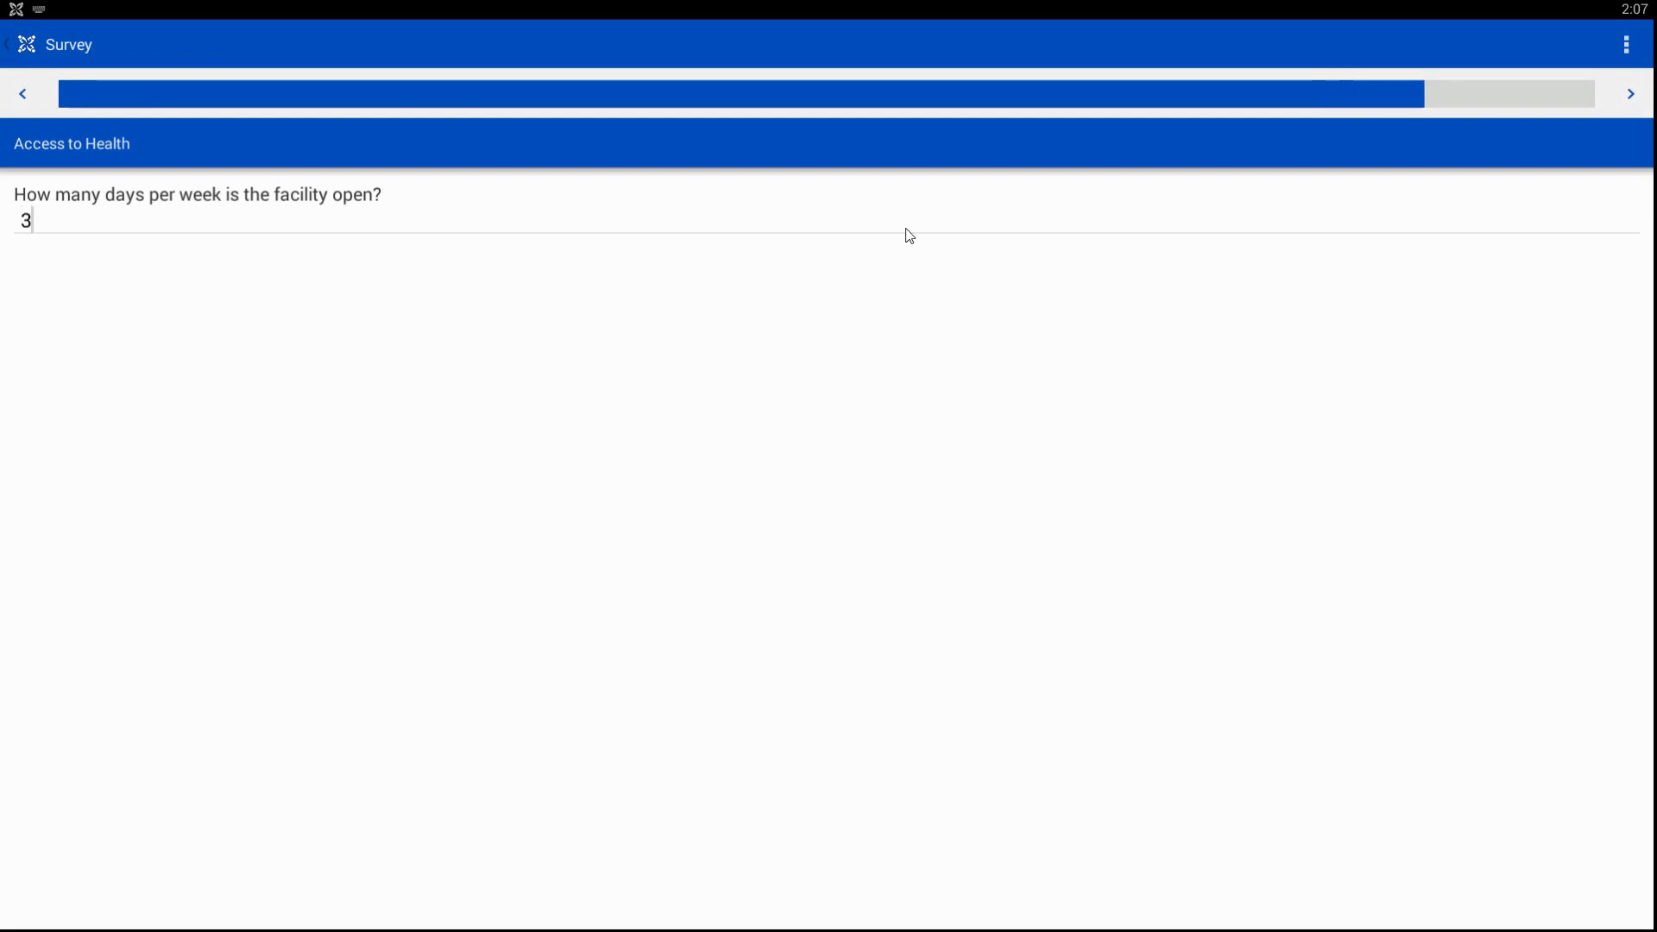
pyautogui.click(1630, 94)
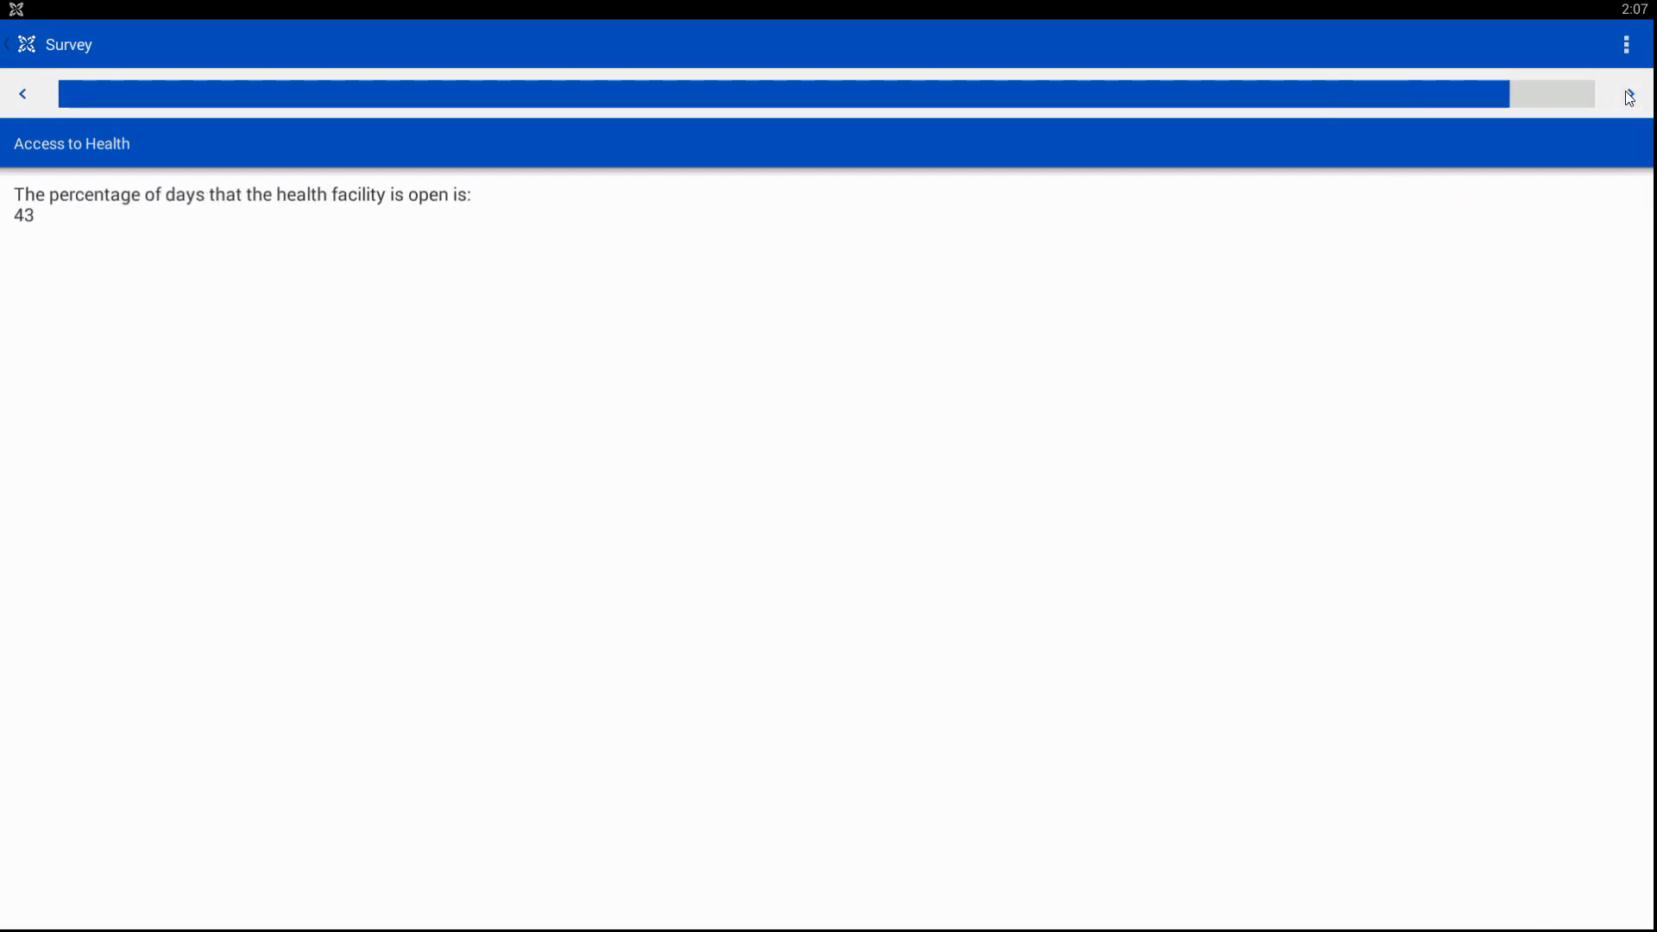
pyautogui.click(1628, 95)
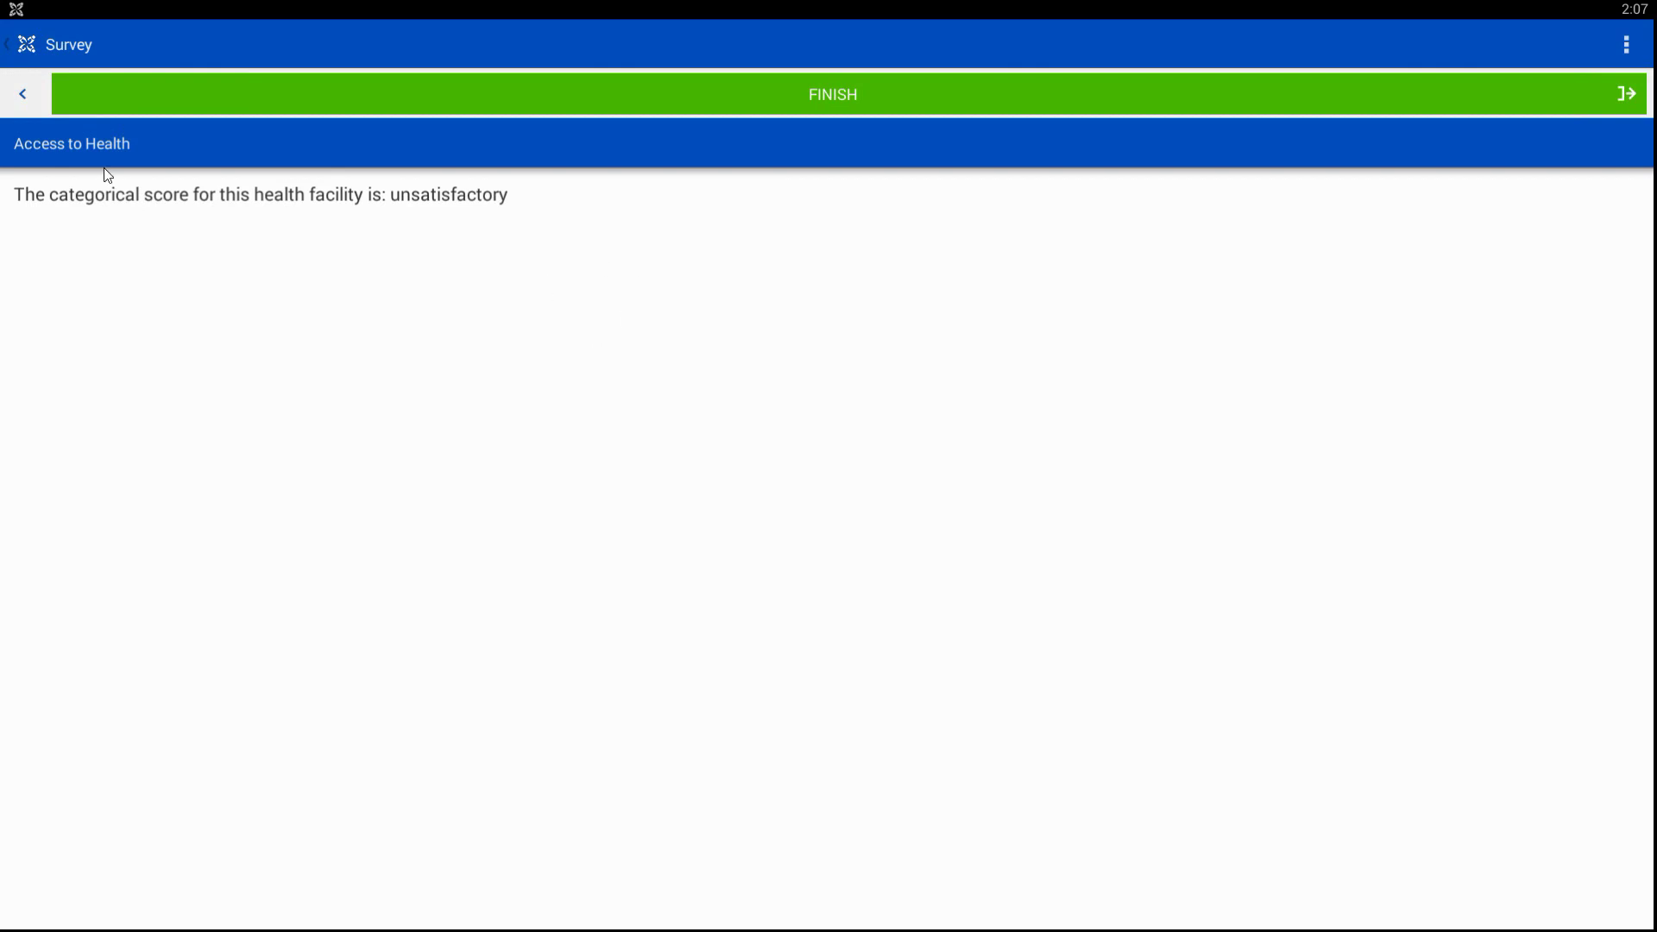
# - Return to the days-per-week question, change the answer to 5, and advance to the categorical score again
pyautogui.click(23, 95)
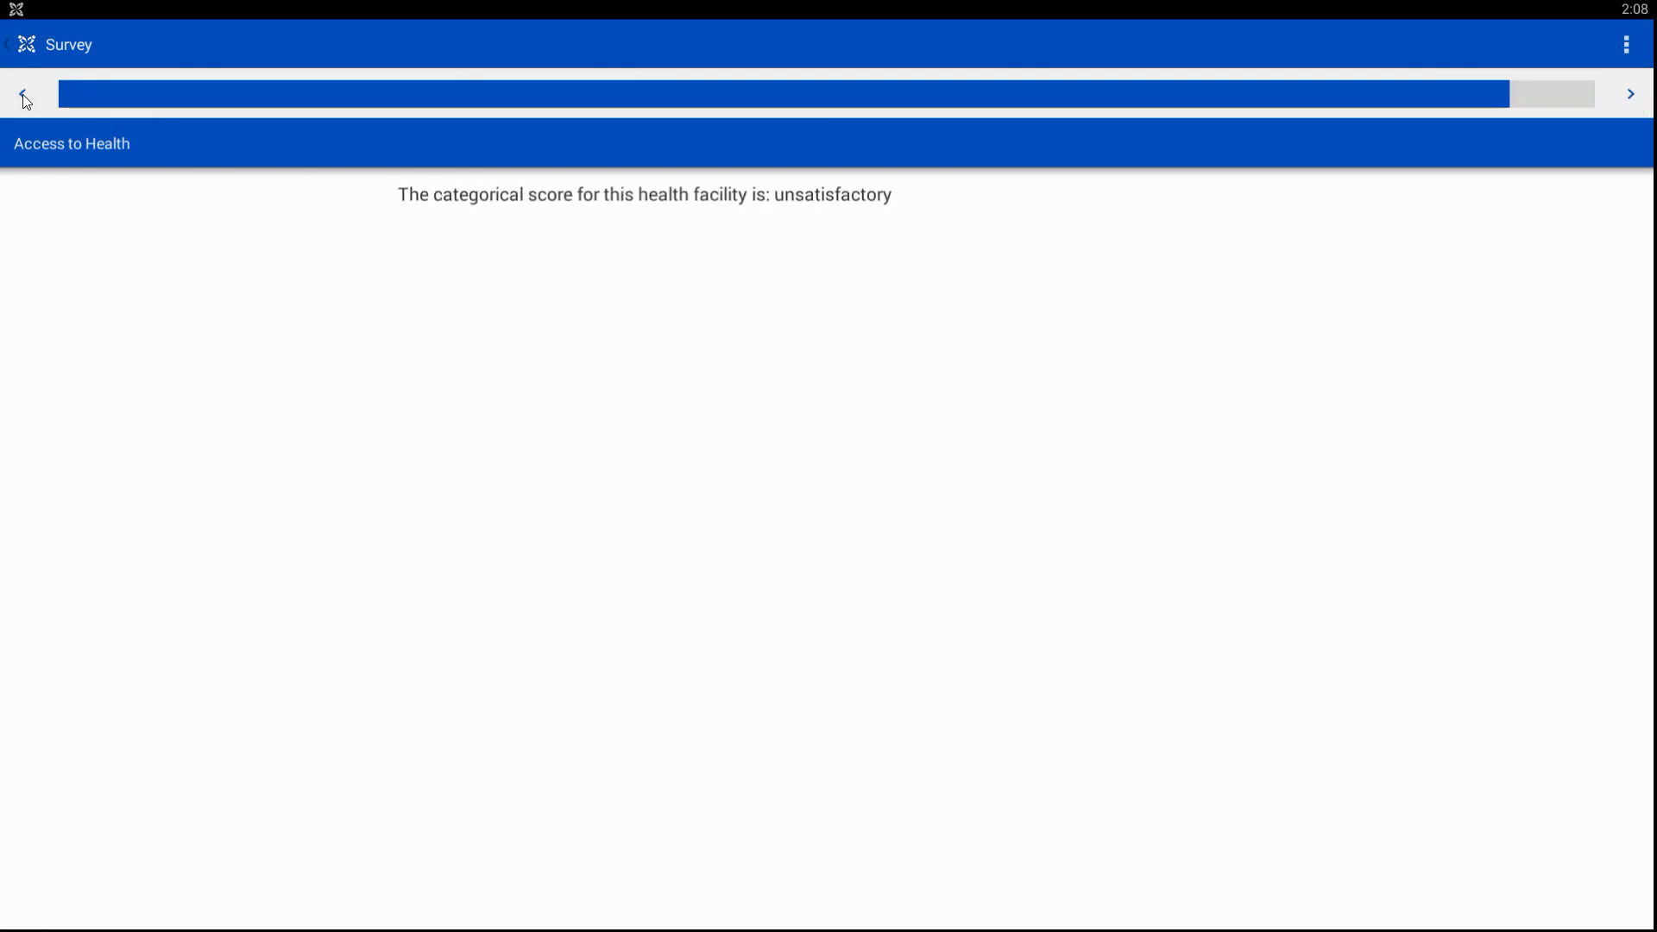
pyautogui.click(23, 95)
pyautogui.click(49, 230)
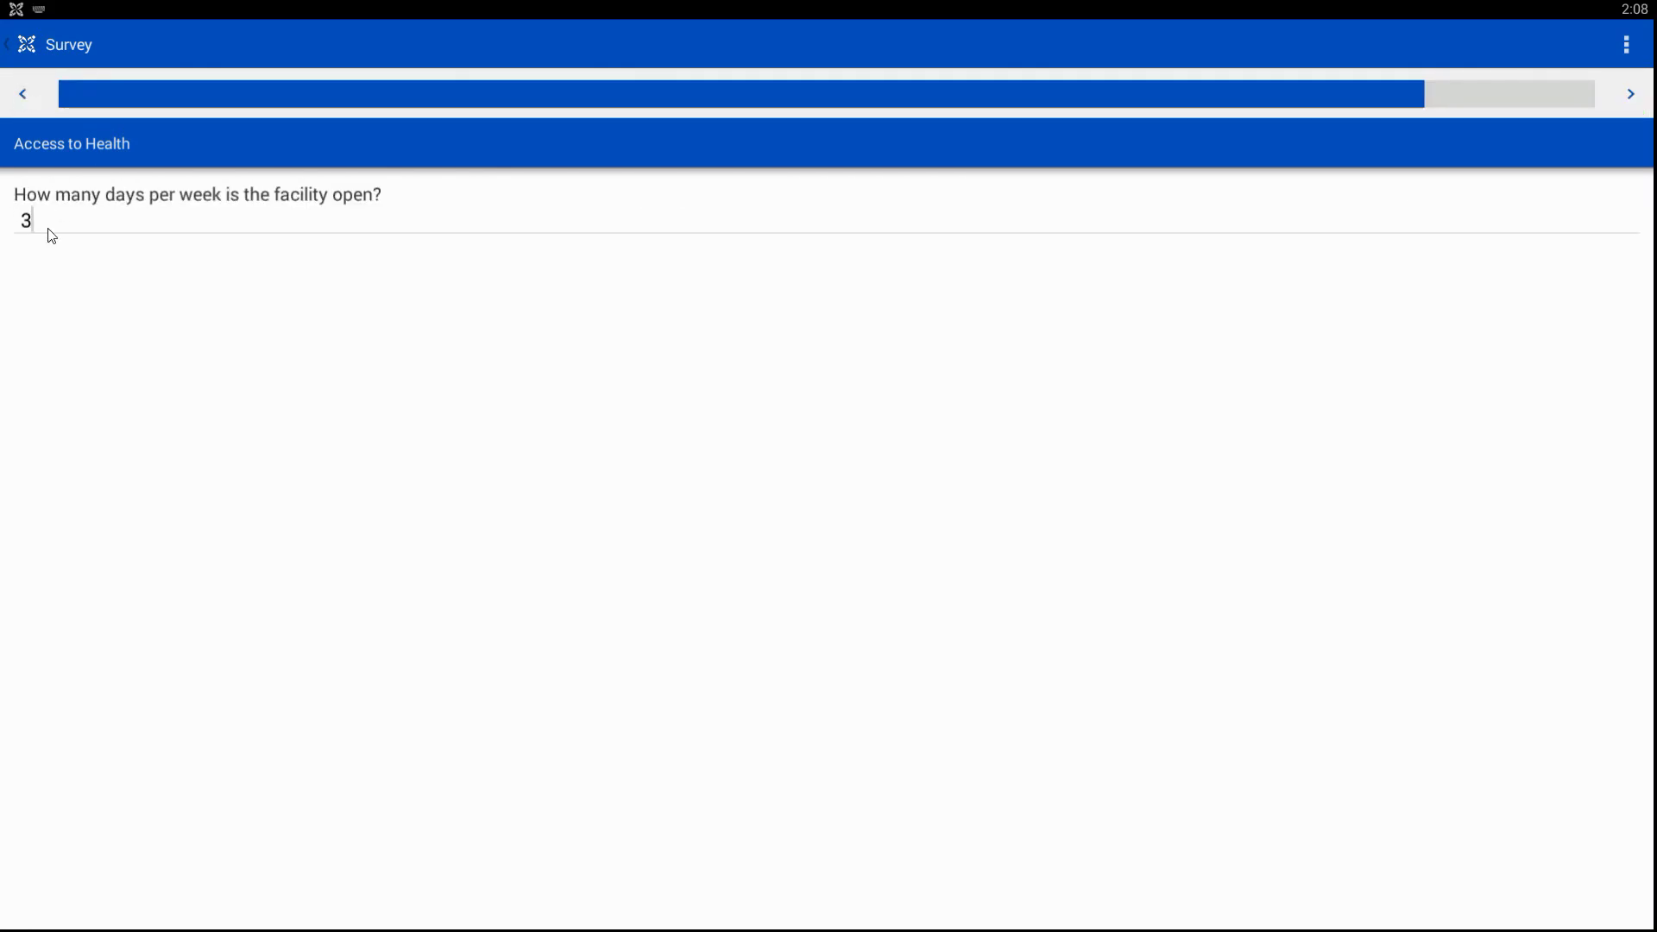
pyautogui.press('BackSpace')
pyautogui.write('3')
pyautogui.press('BackSpace')
pyautogui.write('5')
pyautogui.click(1629, 94)
pyautogui.click(1629, 94)
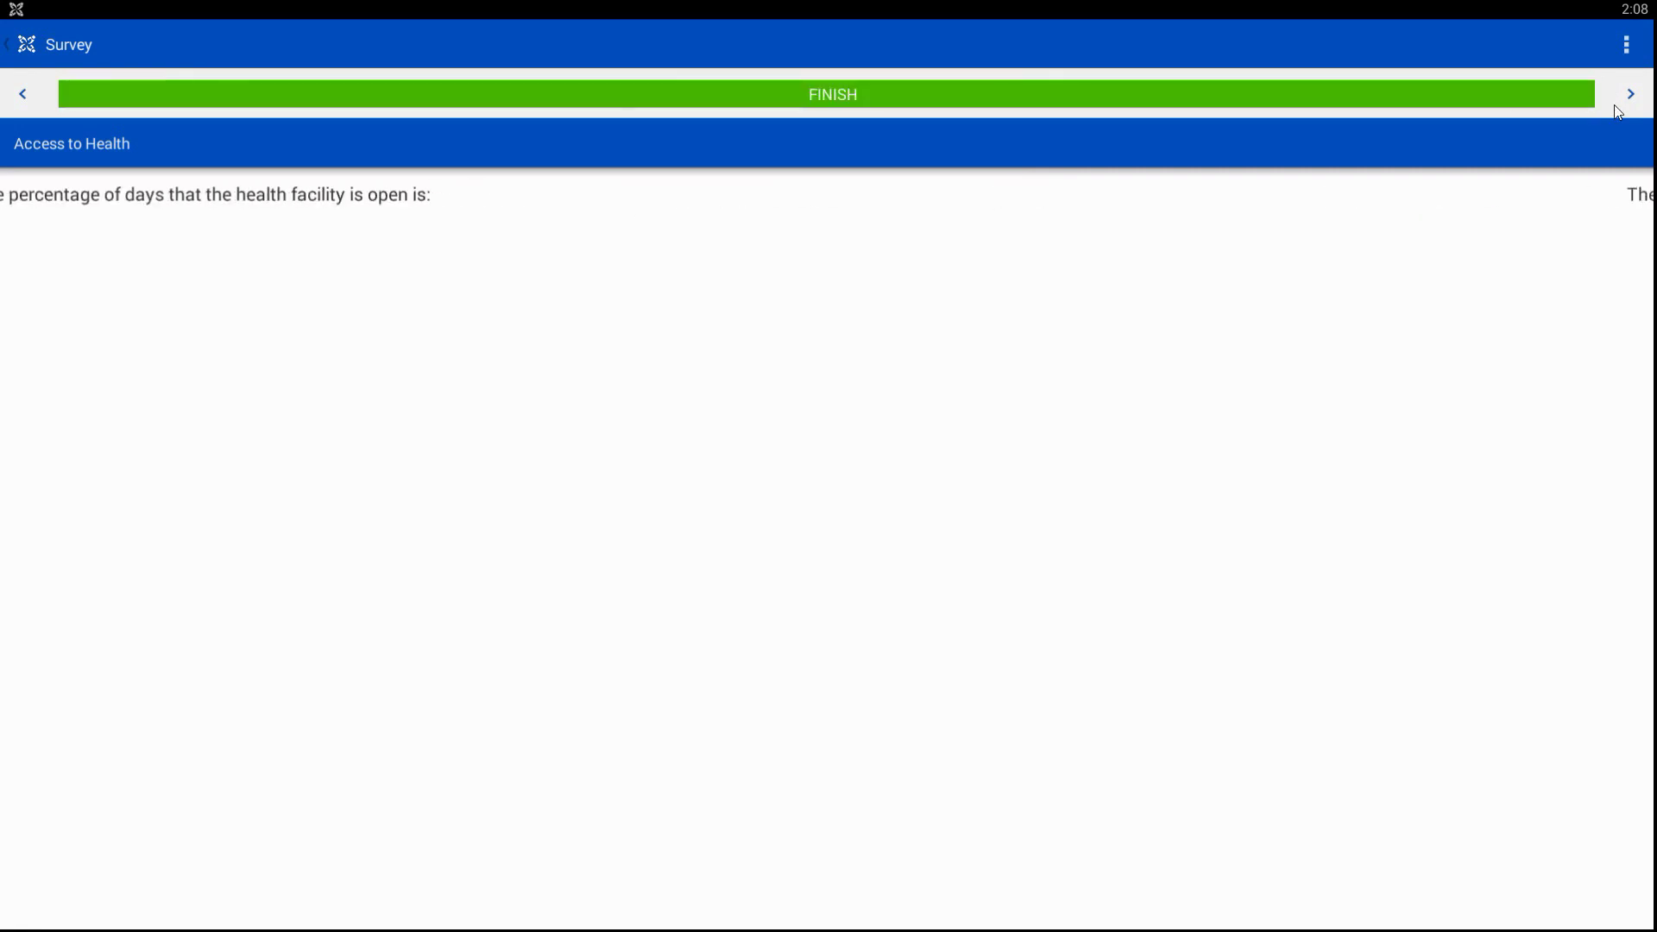
# - Go back to the days-per-week question, change the answer to 6, and check the categorical score label
pyautogui.click(28, 100)
pyautogui.click(28, 99)
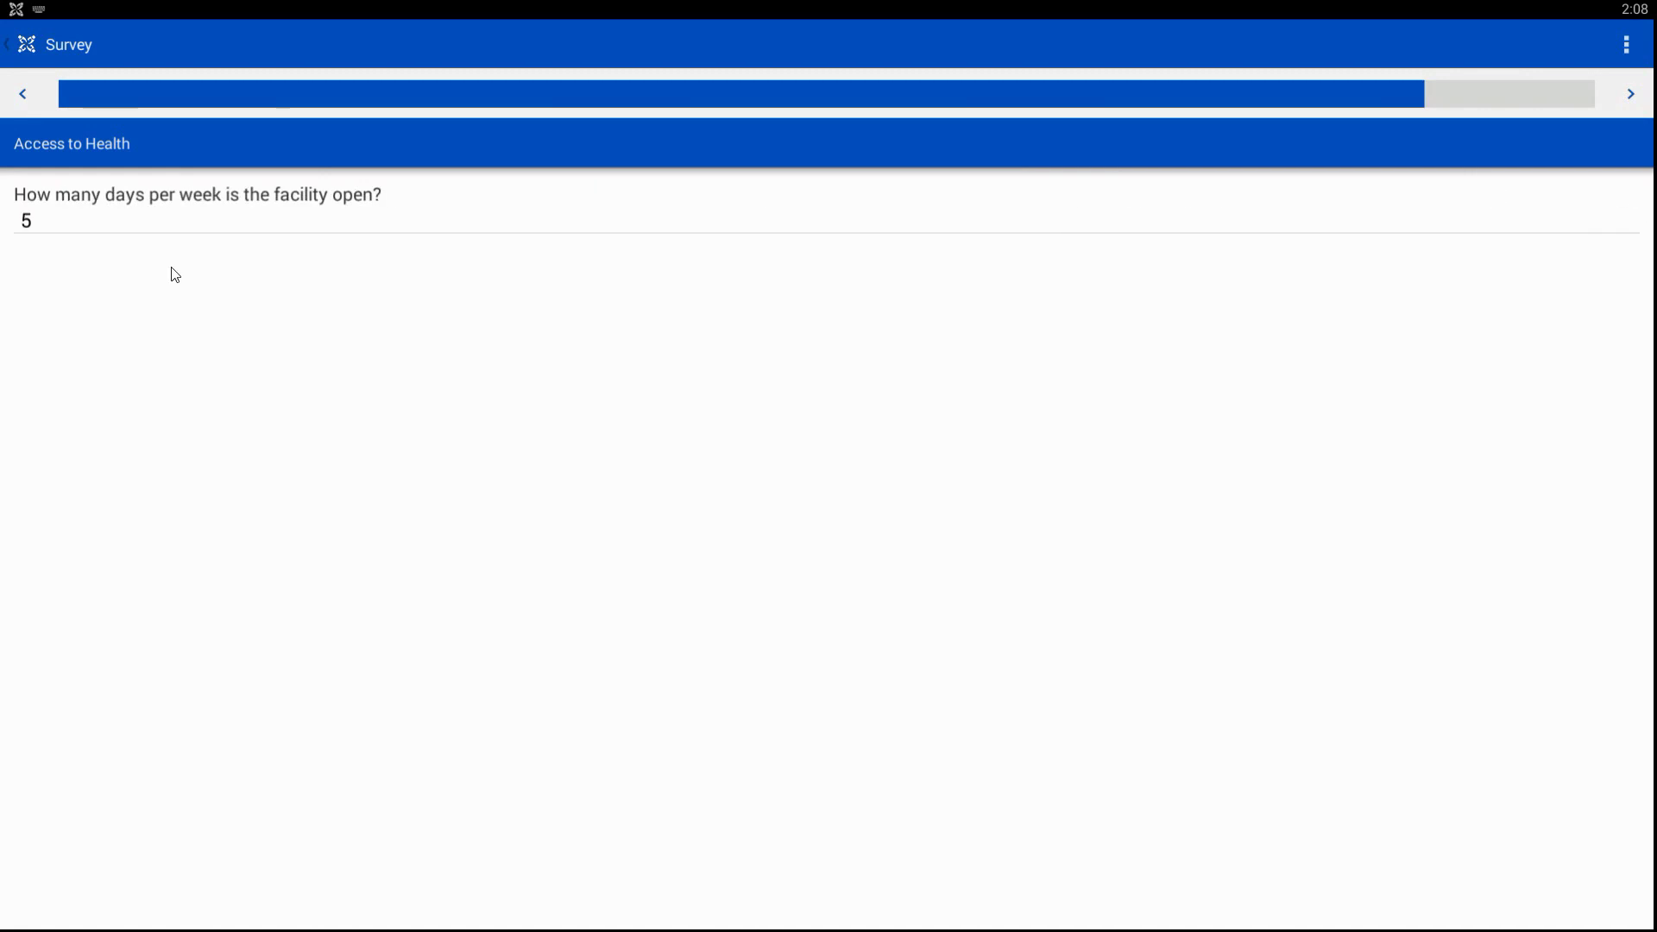
pyautogui.press('BackSpace')
pyautogui.write('6')
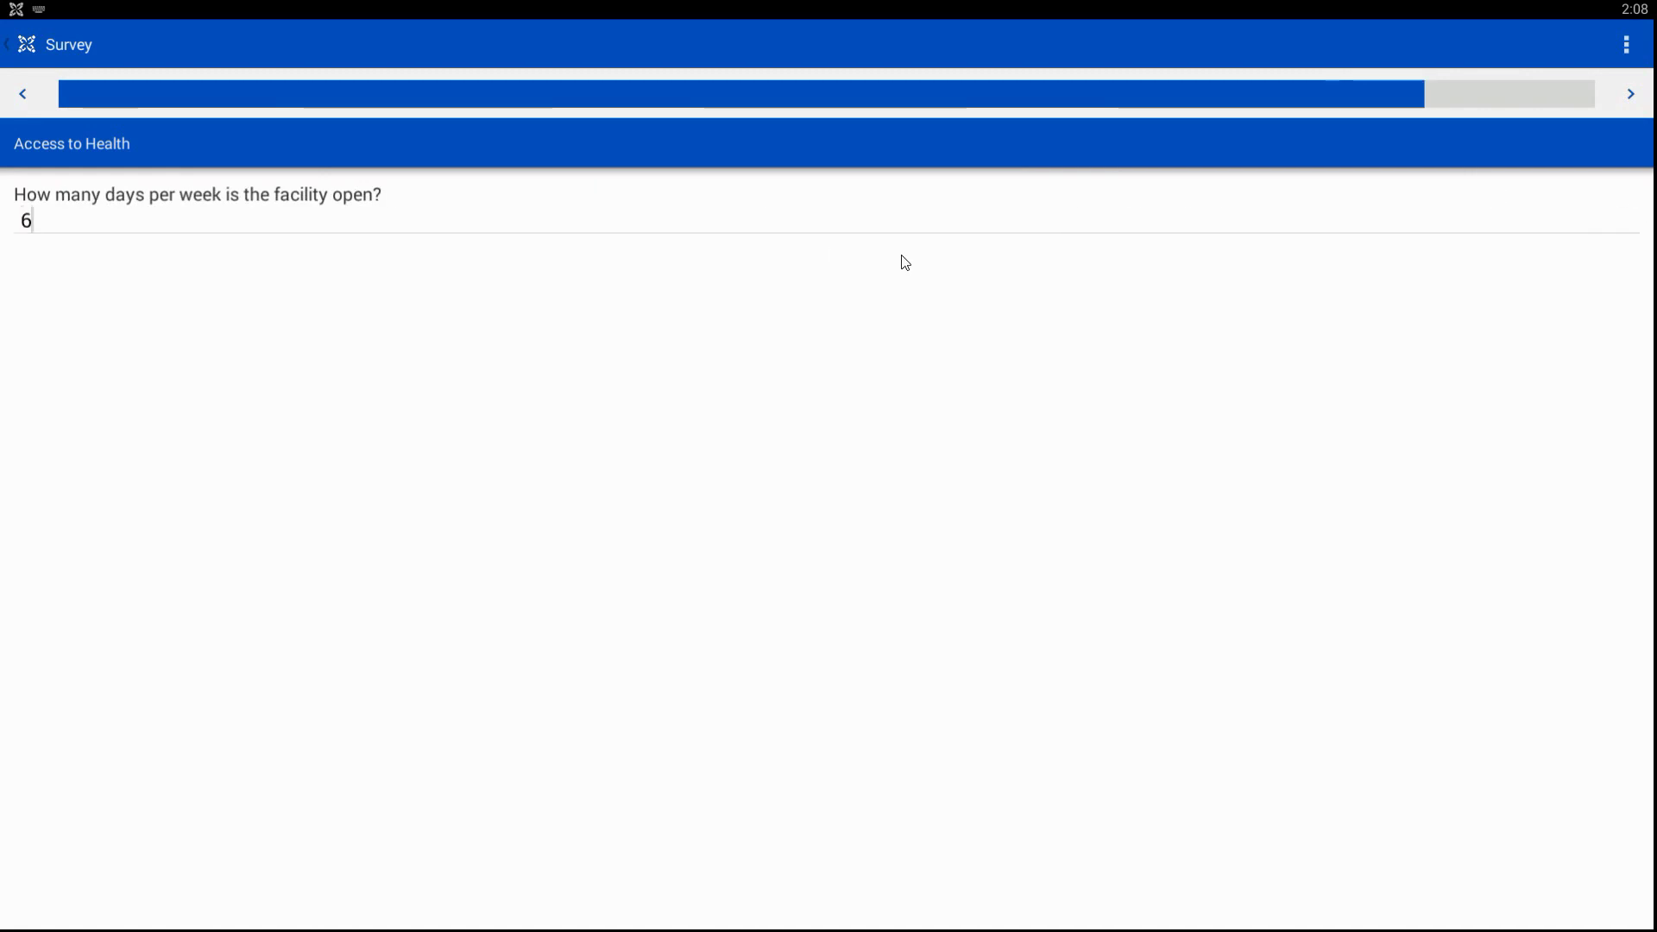
pyautogui.click(1630, 93)
pyautogui.click(1629, 93)
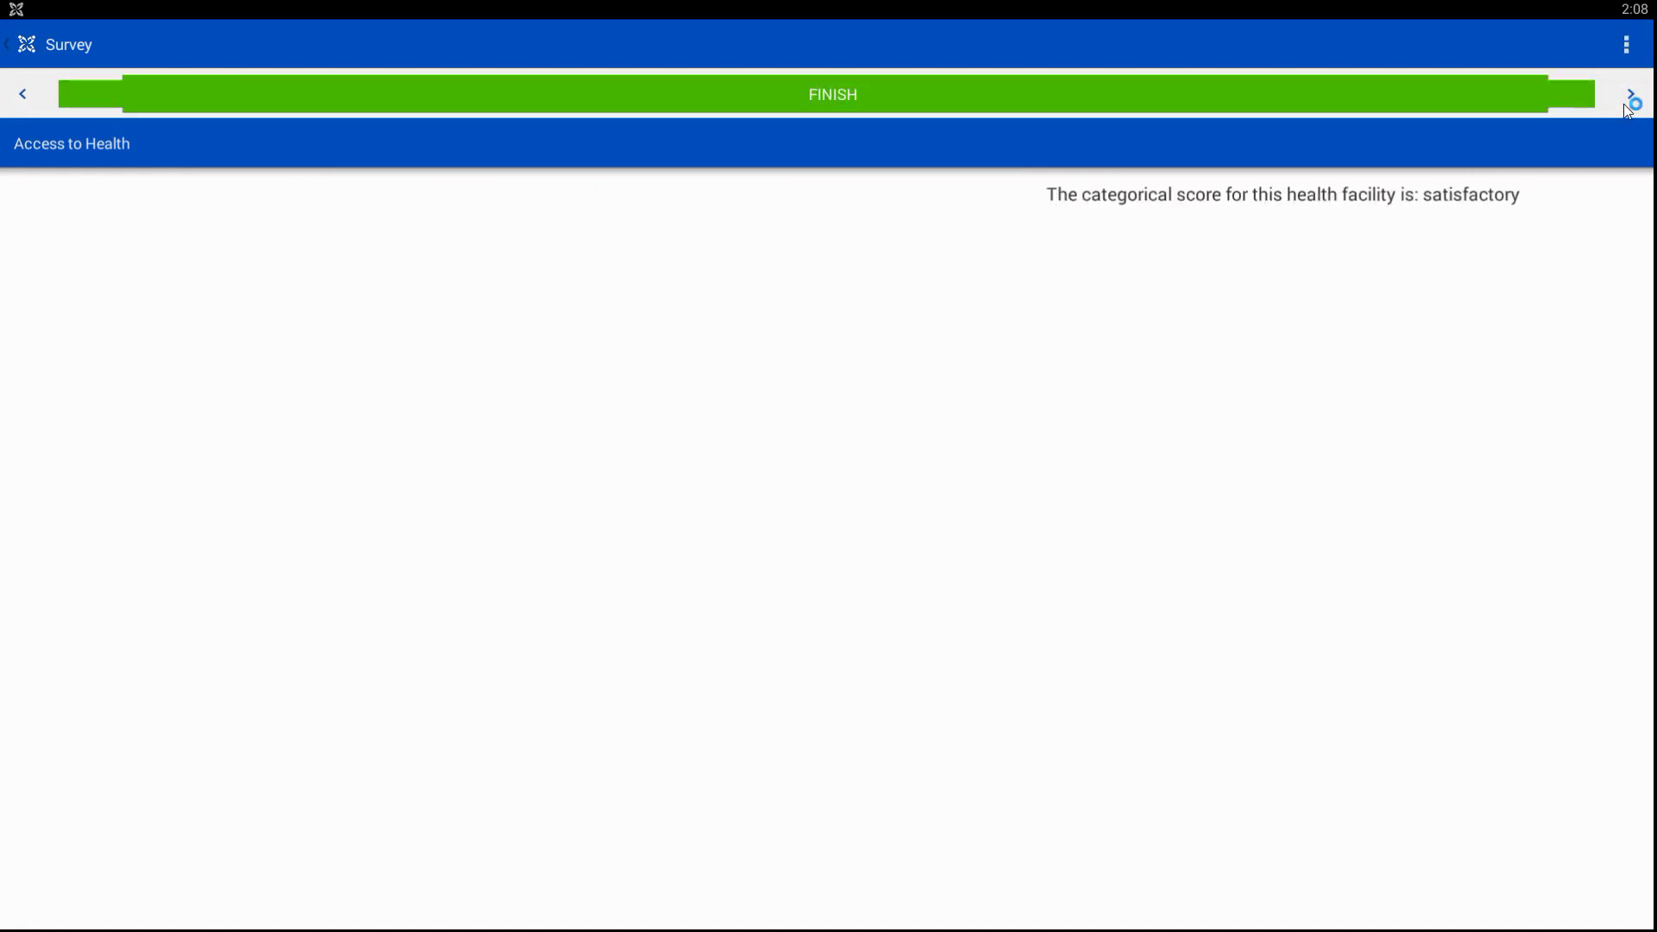
# - Go back and set the facility's days open per week to 7, advancing past the percentage to the categorical score
pyautogui.click(25, 93)
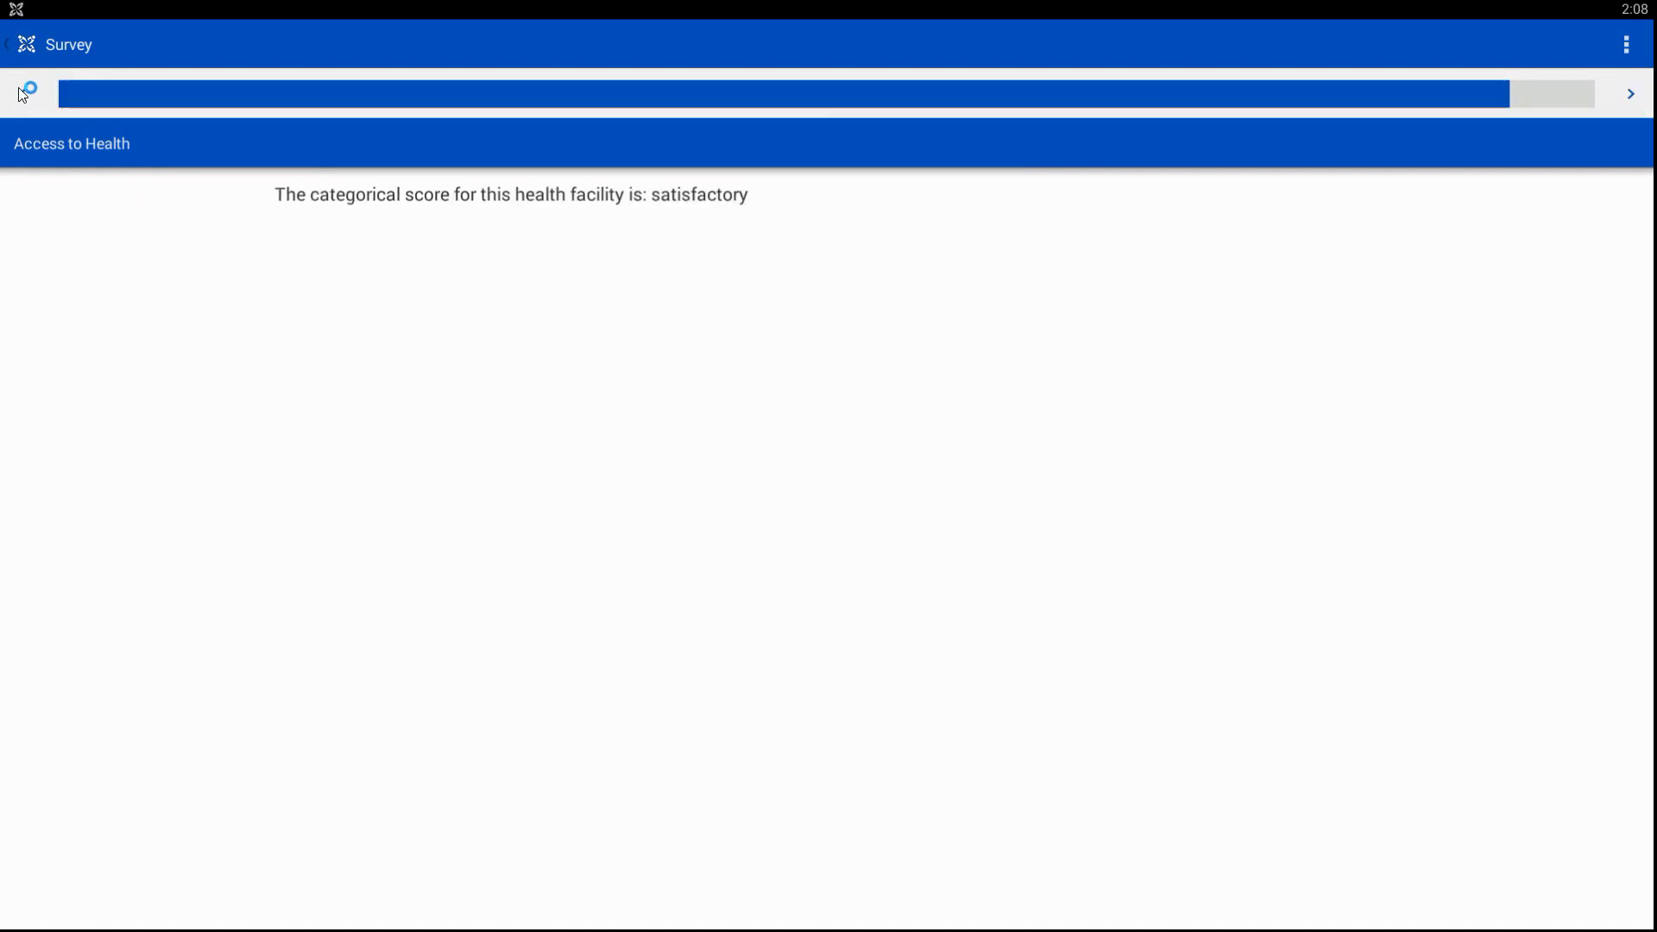
pyautogui.click(24, 93)
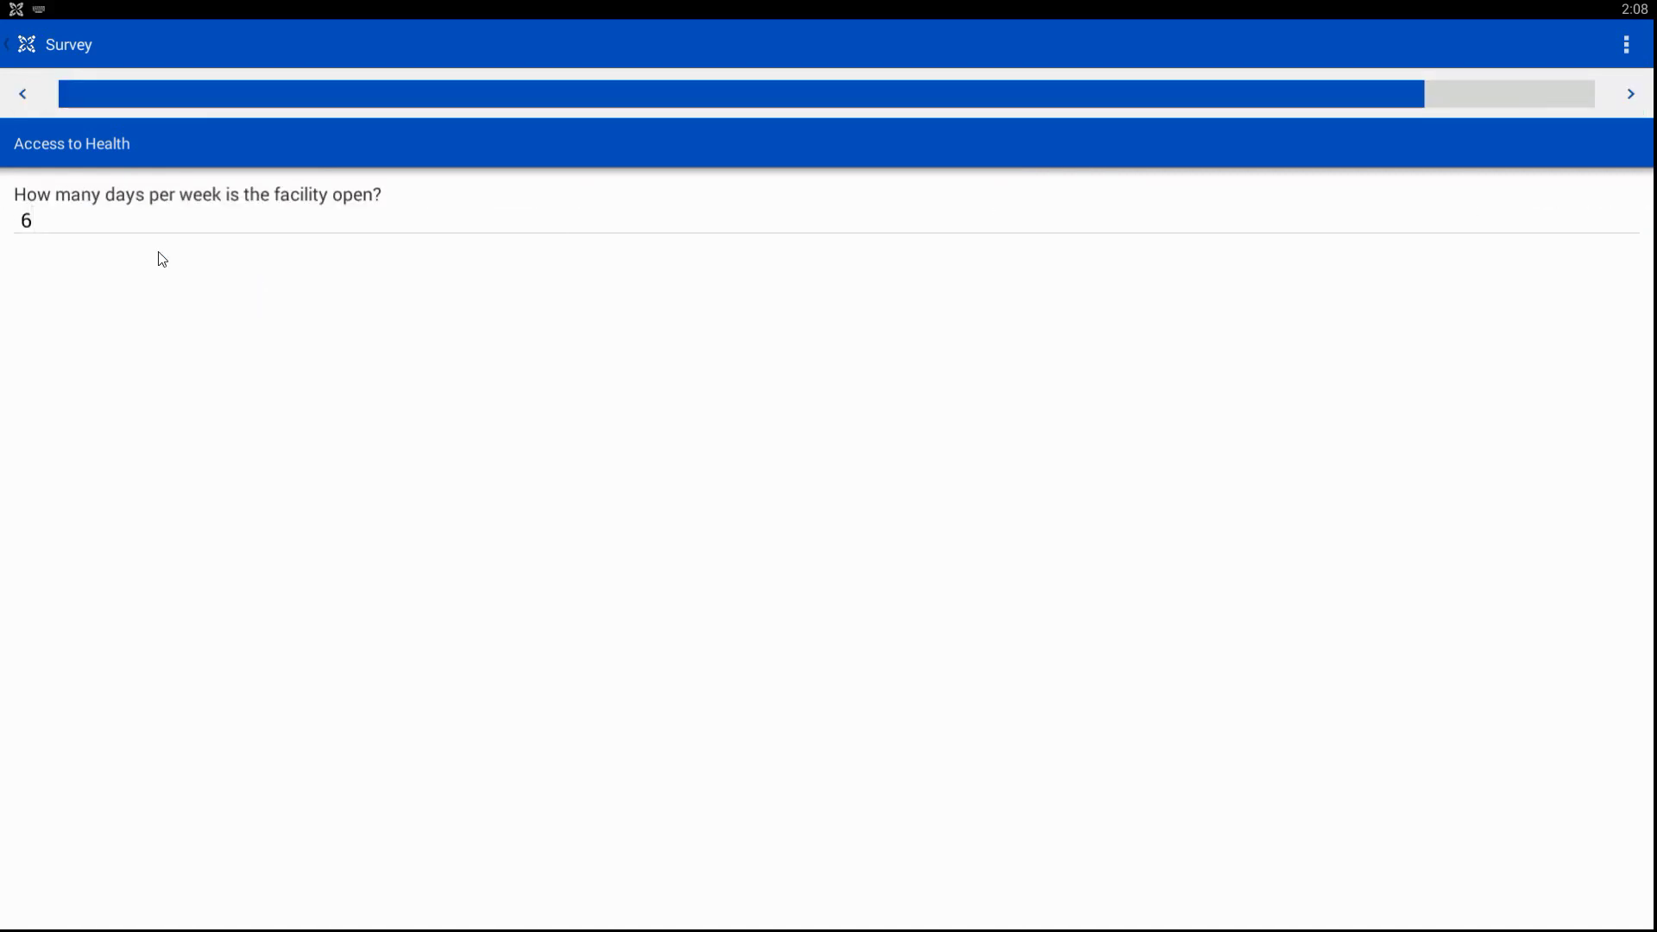
pyautogui.press('BackSpace')
pyautogui.write('7')
pyautogui.click(1623, 99)
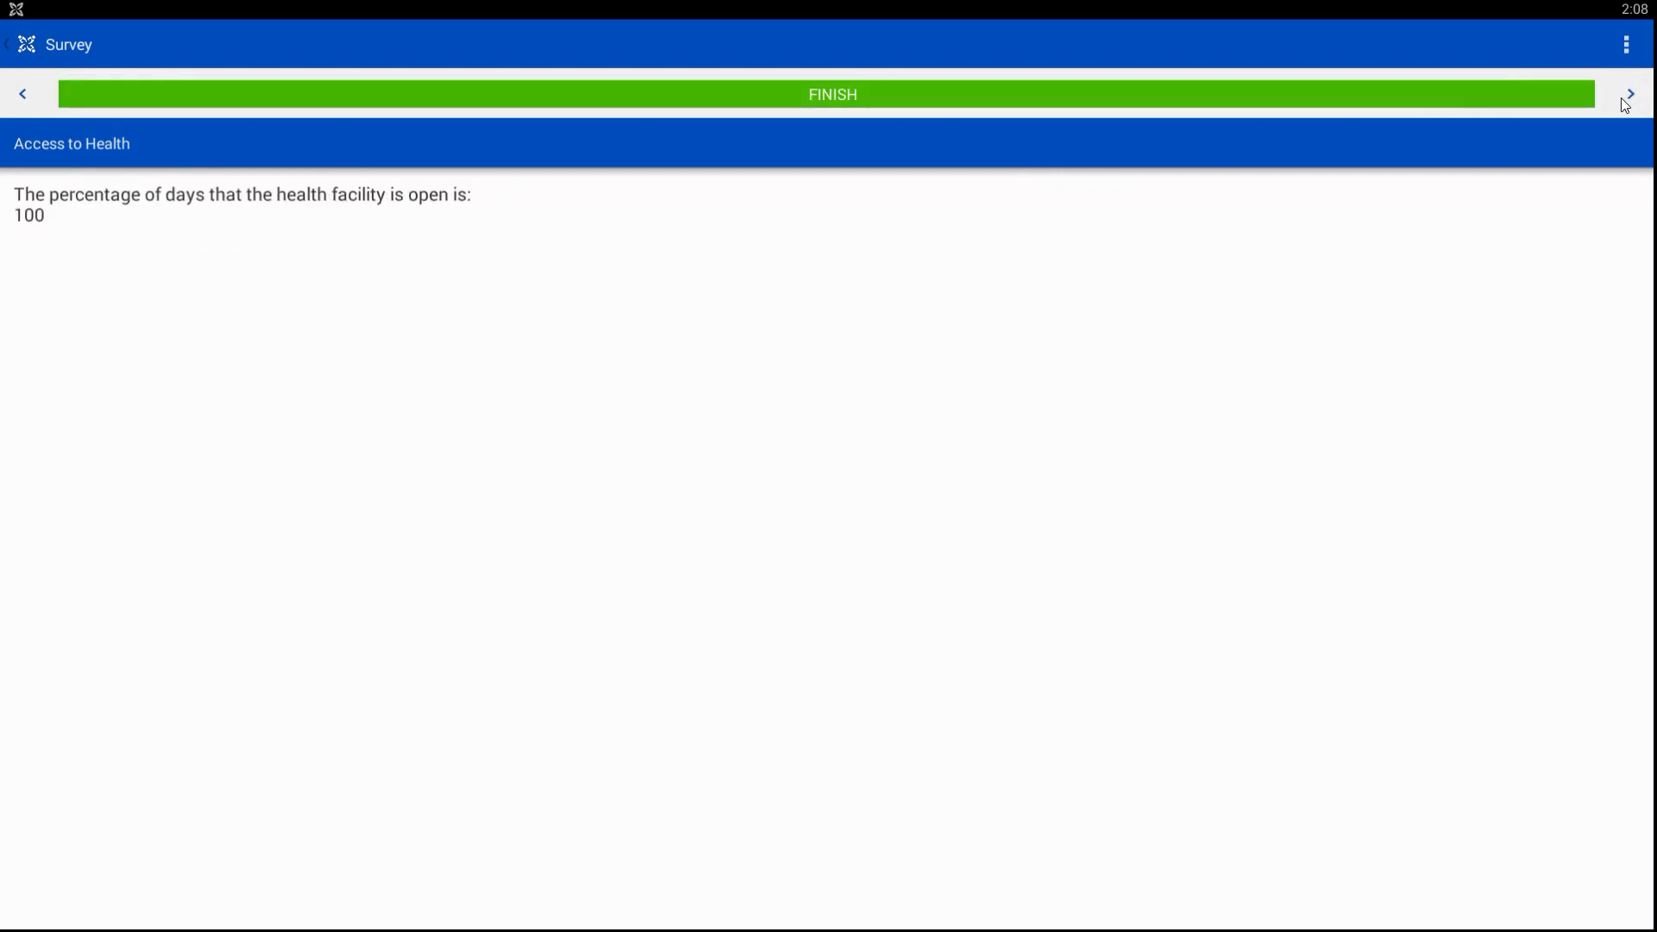
pyautogui.click(1624, 101)
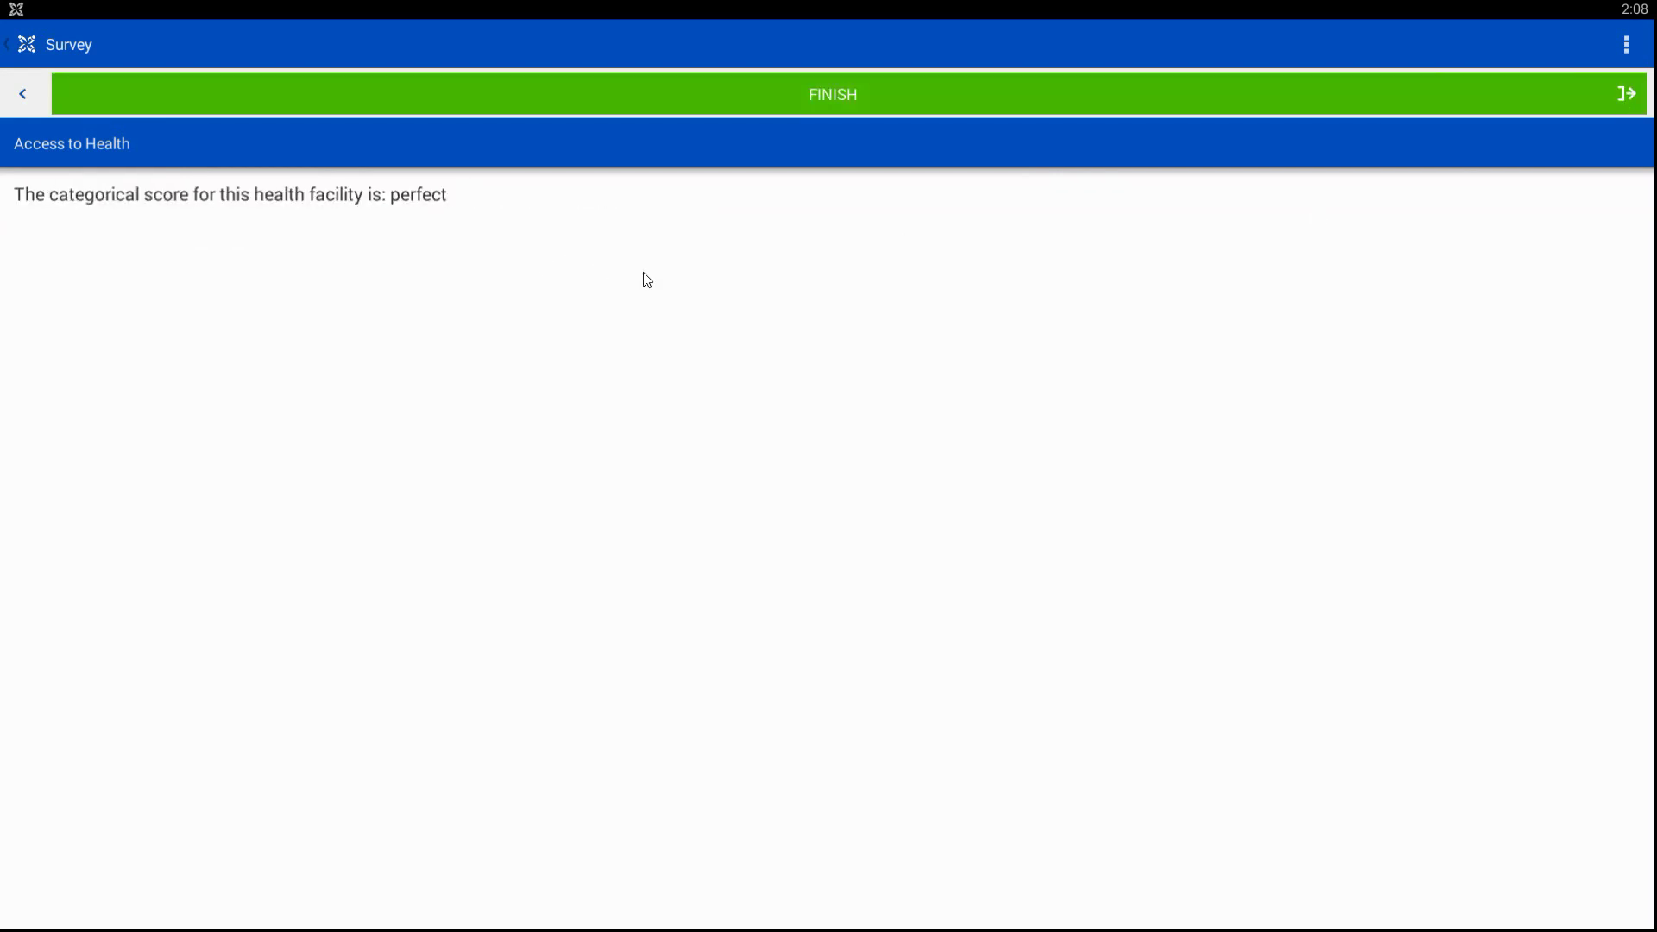